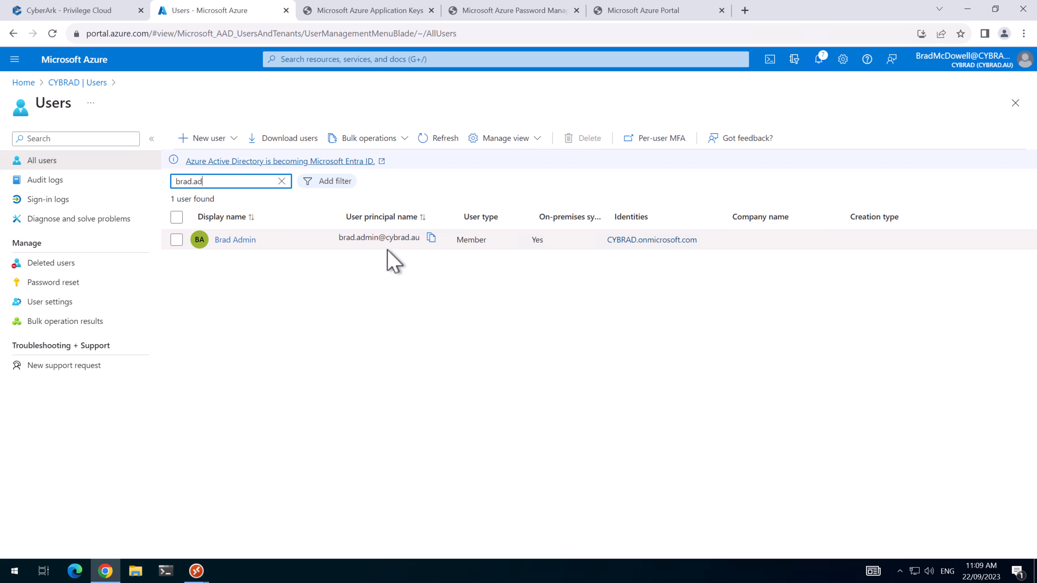
Review the CyberArk Marketplace pages for Microsoft Azure Application Keys, Azure Password Management - CPM and Azure Portal.
left_click(370, 11)
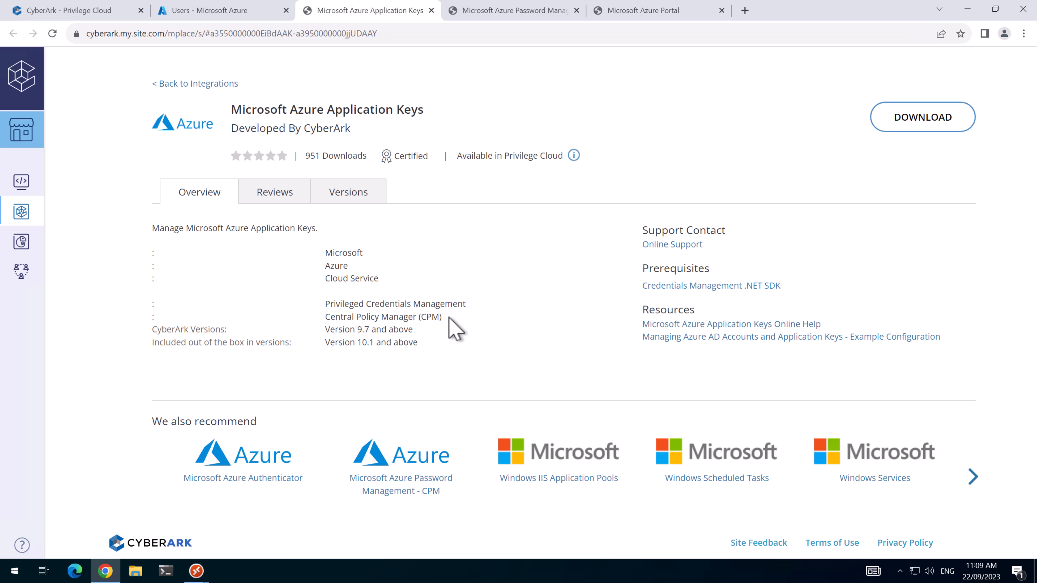
key("ctrl+Tab")
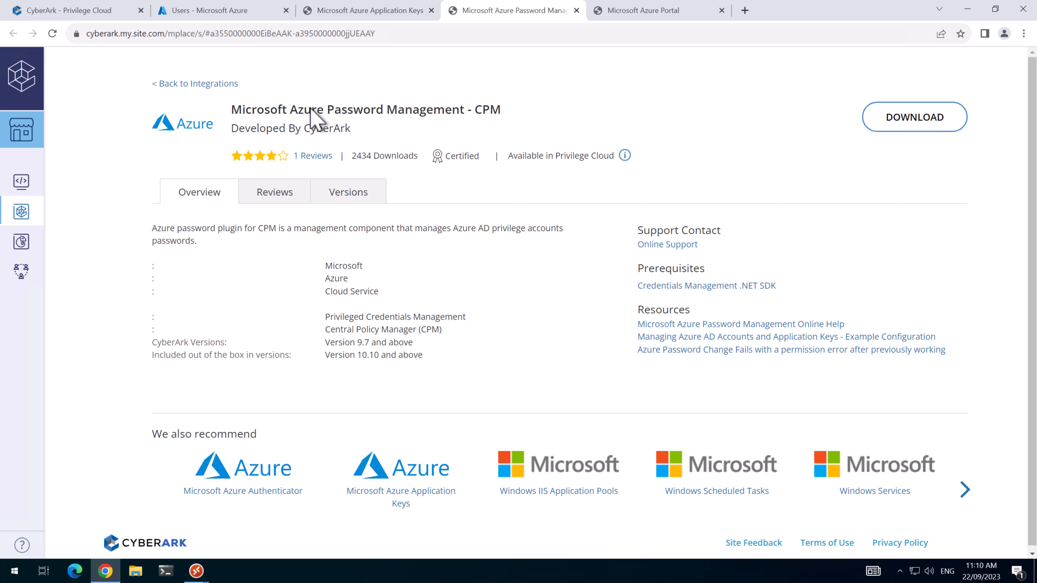
left_click(629, 13)
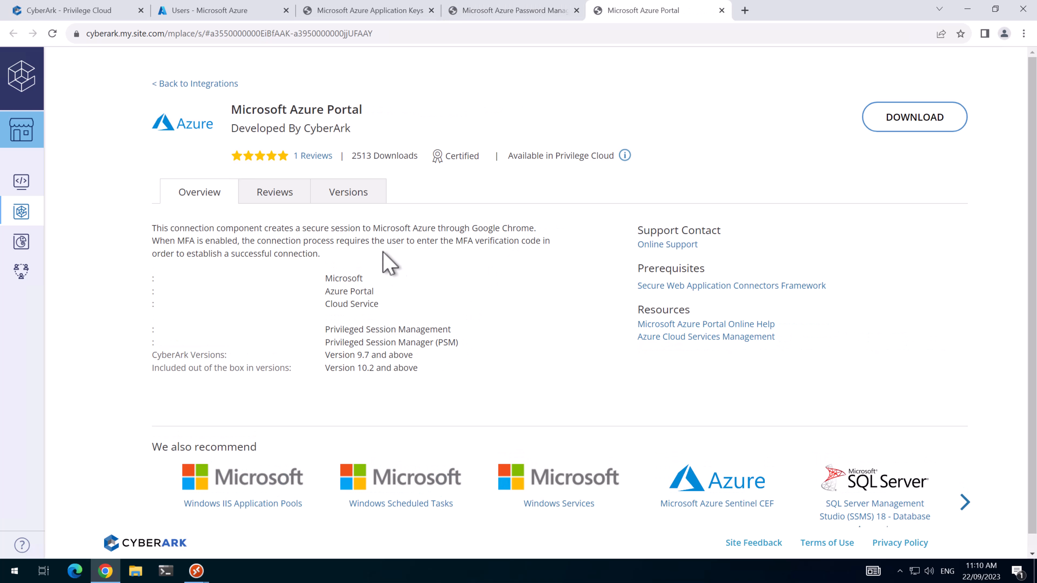
left_click_drag(290, 110, 365, 112)
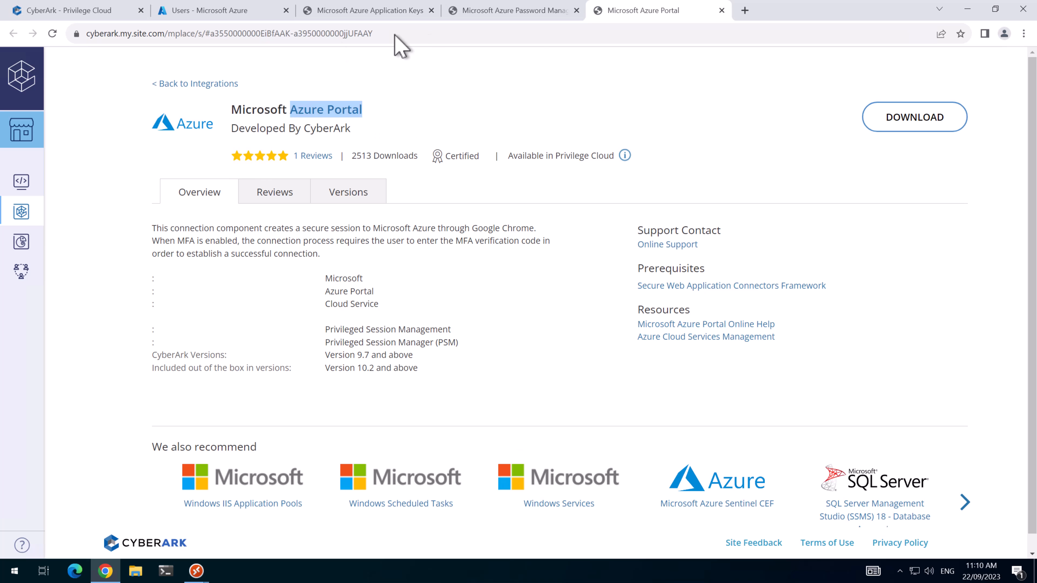
In CyberArk Privilege Cloud, create a Safe named Azure_CPM without adding members.
left_click(96, 13)
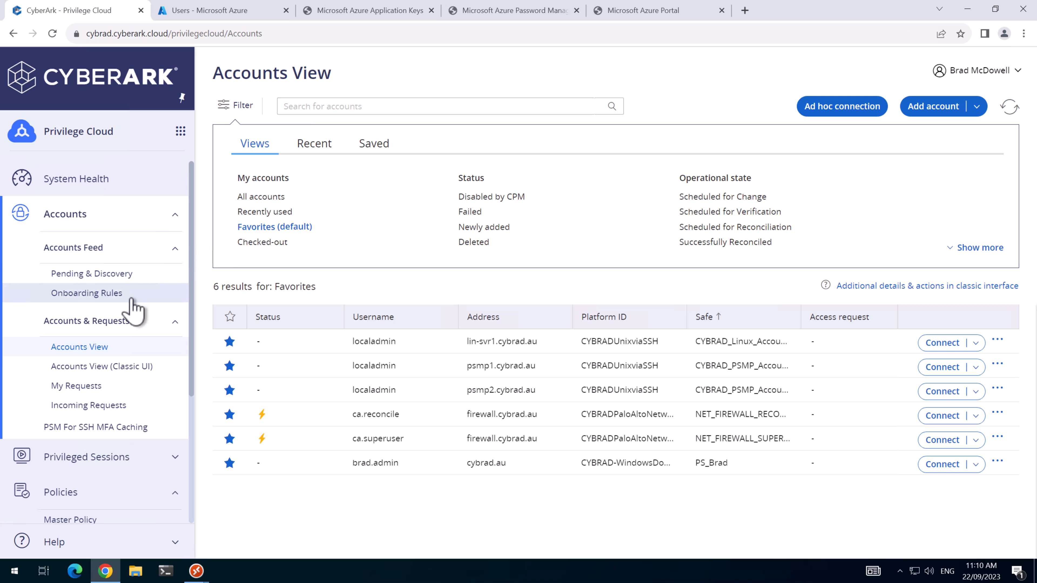
scroll(116, 332, "down", 3)
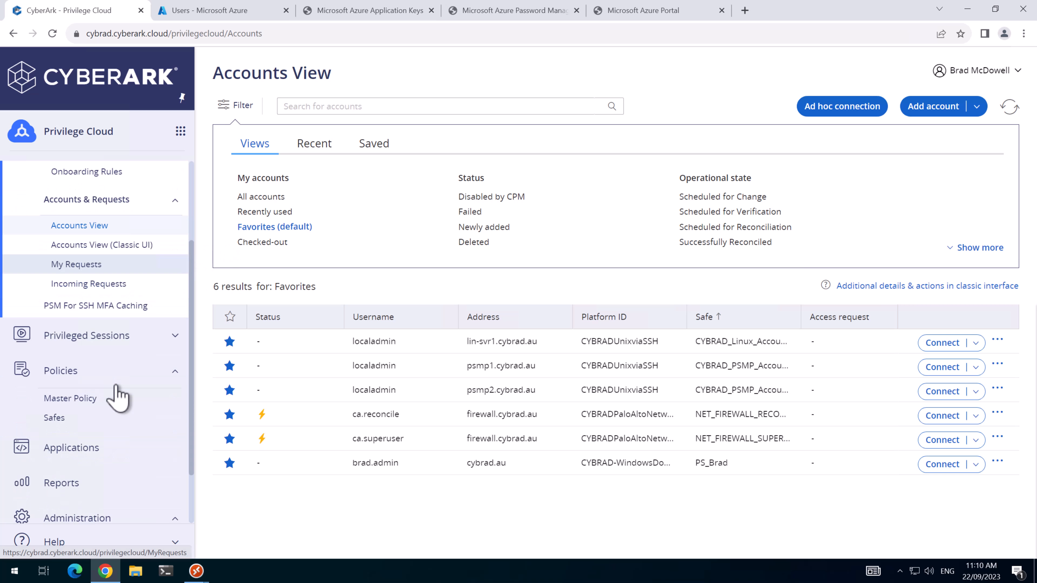
left_click(72, 418)
left_click(952, 106)
type("Azure_CPM")
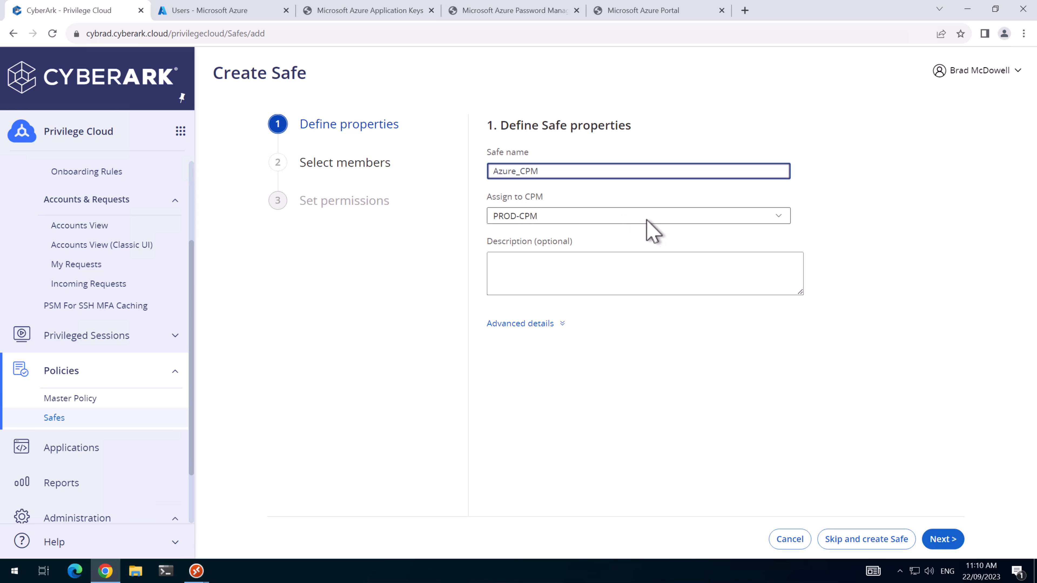
left_click(862, 545)
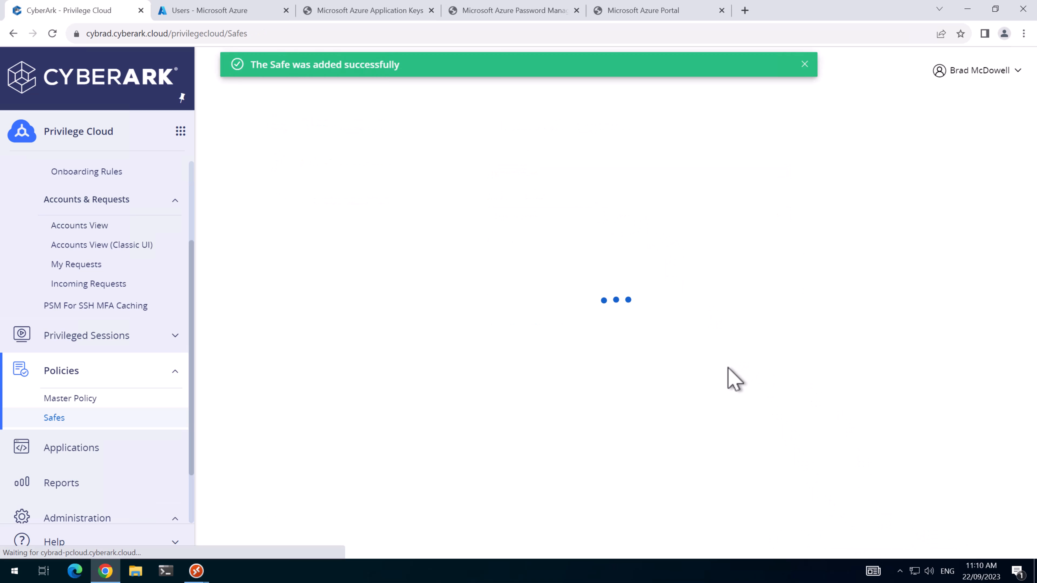
Create a second Safe named Azure_Accounts, skipping member selection.
left_click(960, 105)
left_click(593, 175)
type("Azure_Accounts")
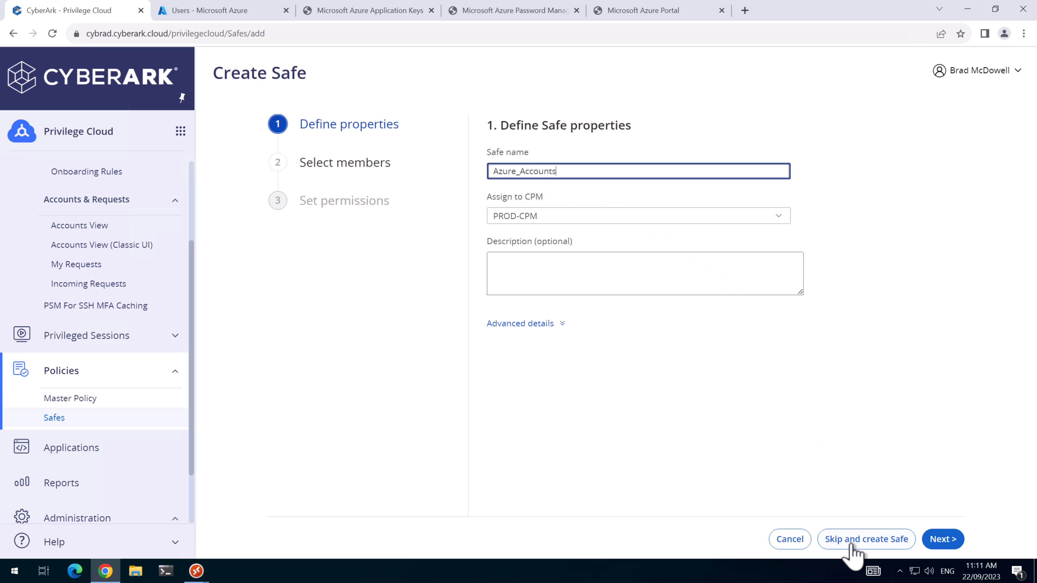
left_click(856, 537)
Duplicate the Microsoft Azure Application Keys Management cloud service platform as "CYBRAD Microsoft Azure Application Keys Management".
scroll(165, 363, "down", 2)
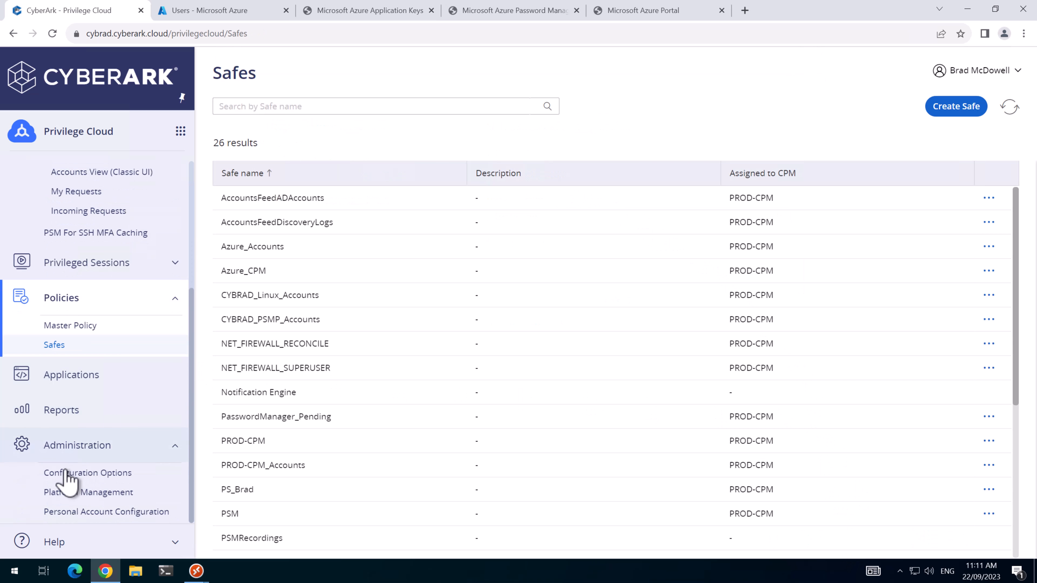
left_click(76, 492)
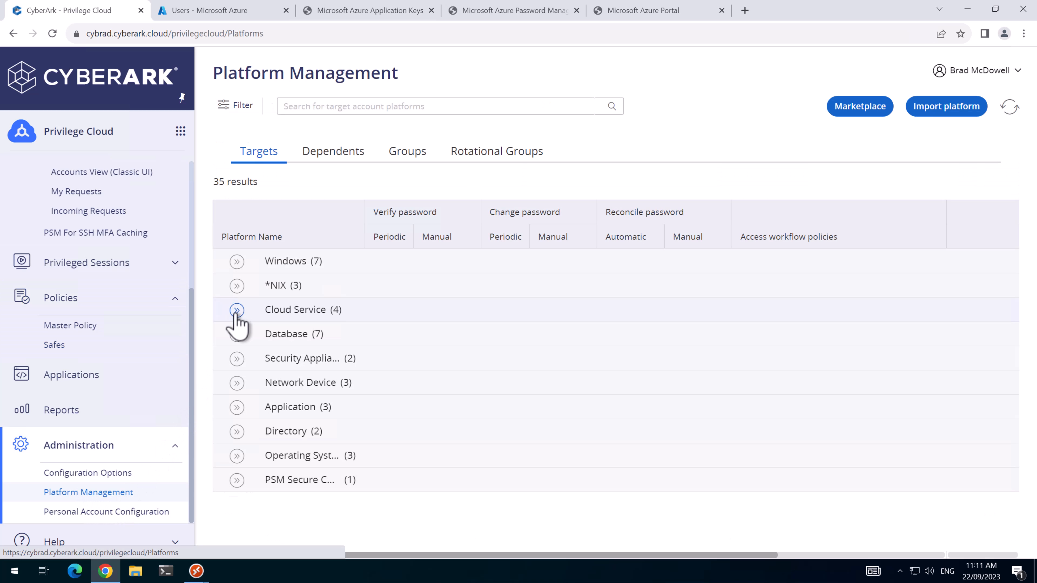
left_click(237, 311)
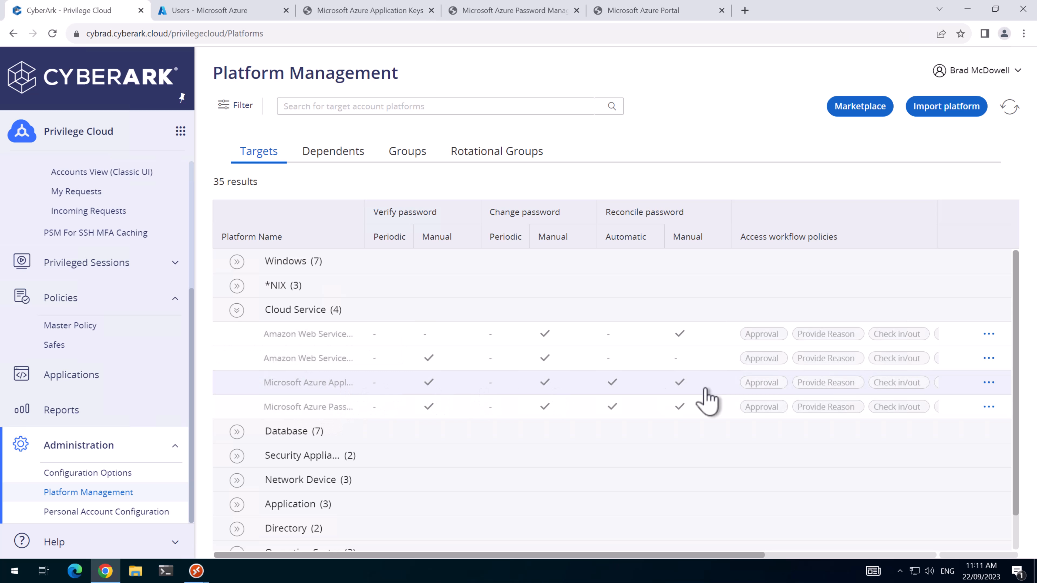
left_click(989, 383)
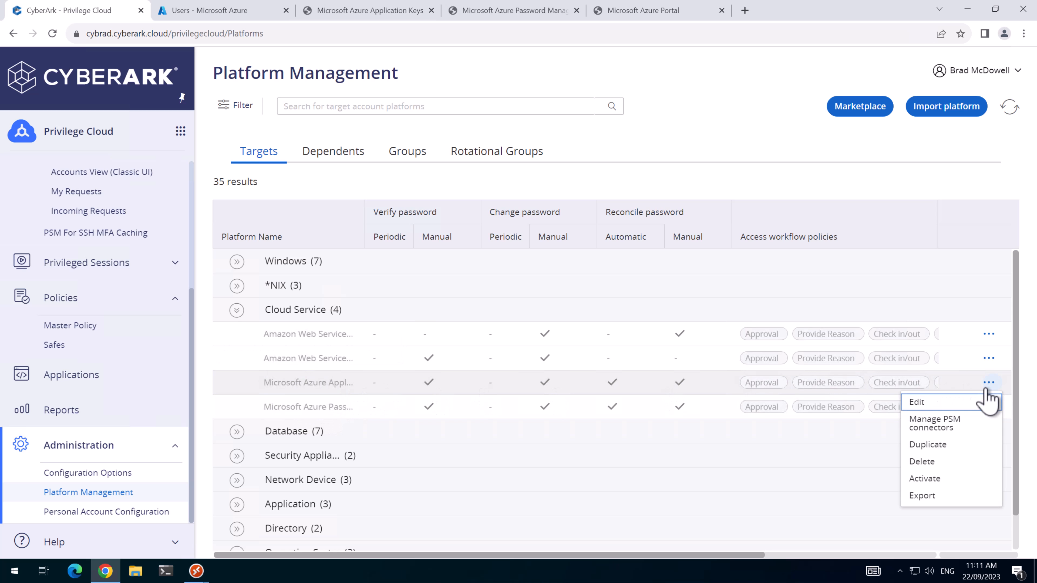
left_click(933, 446)
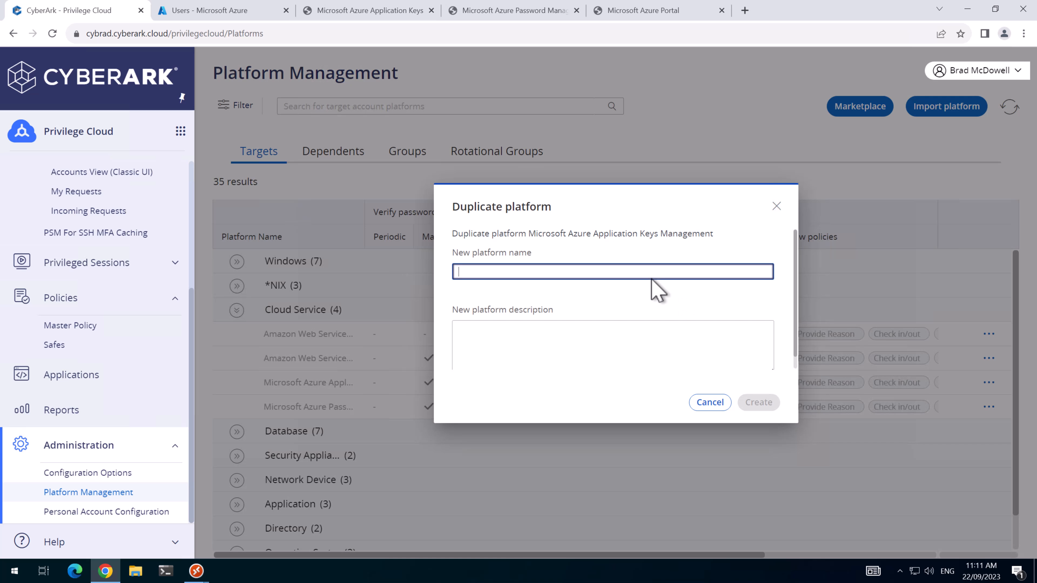
type("CY")
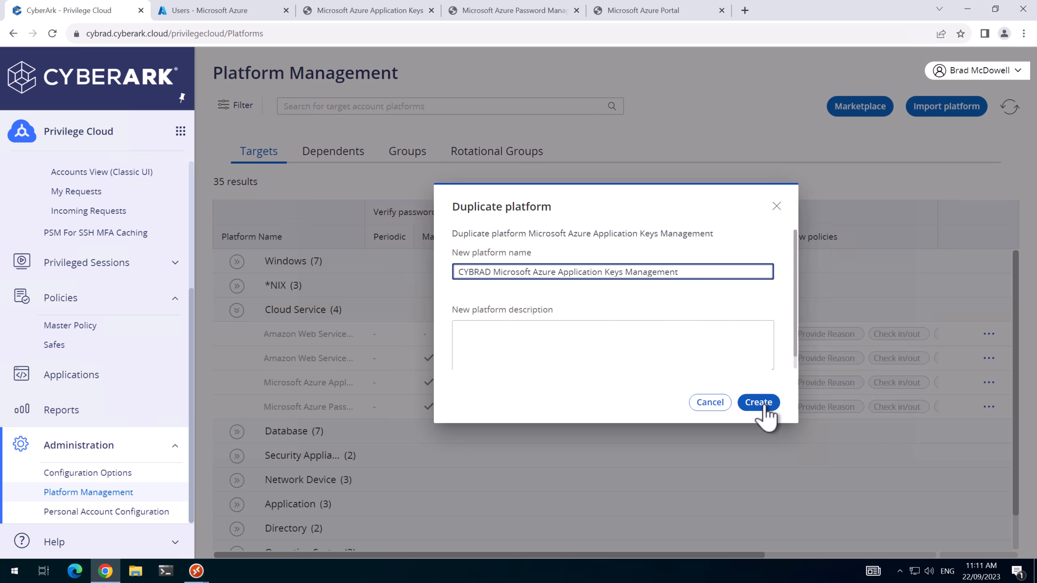
left_click(765, 402)
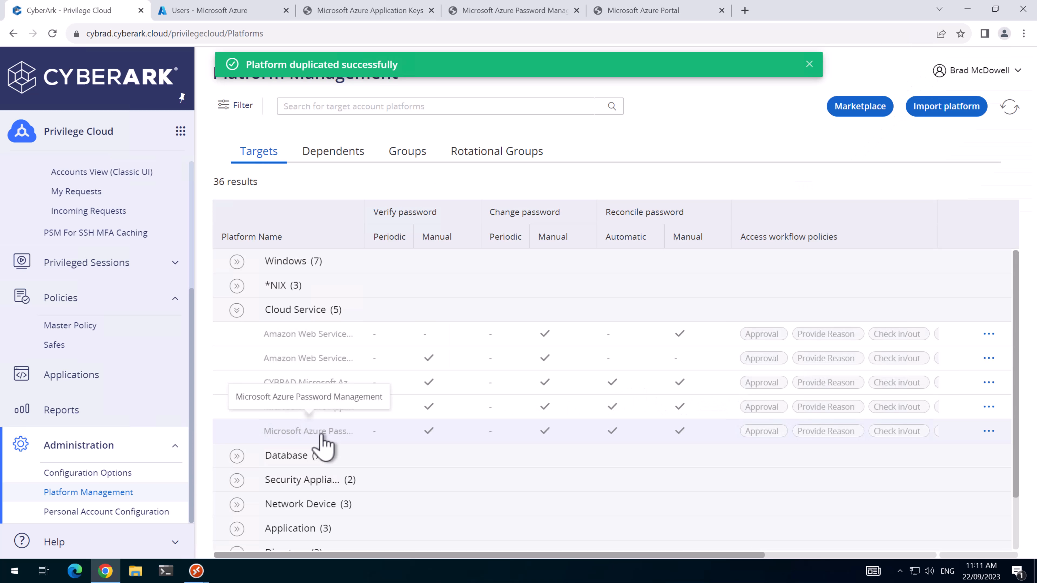
Duplicate the Microsoft Azure Password Management platform as "CYBRAD Microsoft Azure Password Management".
left_click(989, 432)
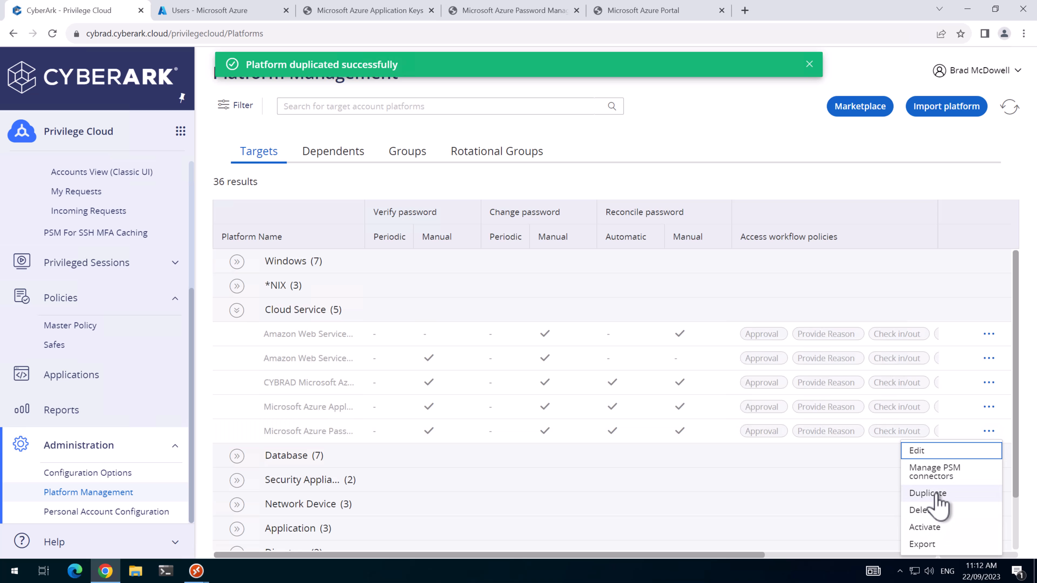
left_click(917, 491)
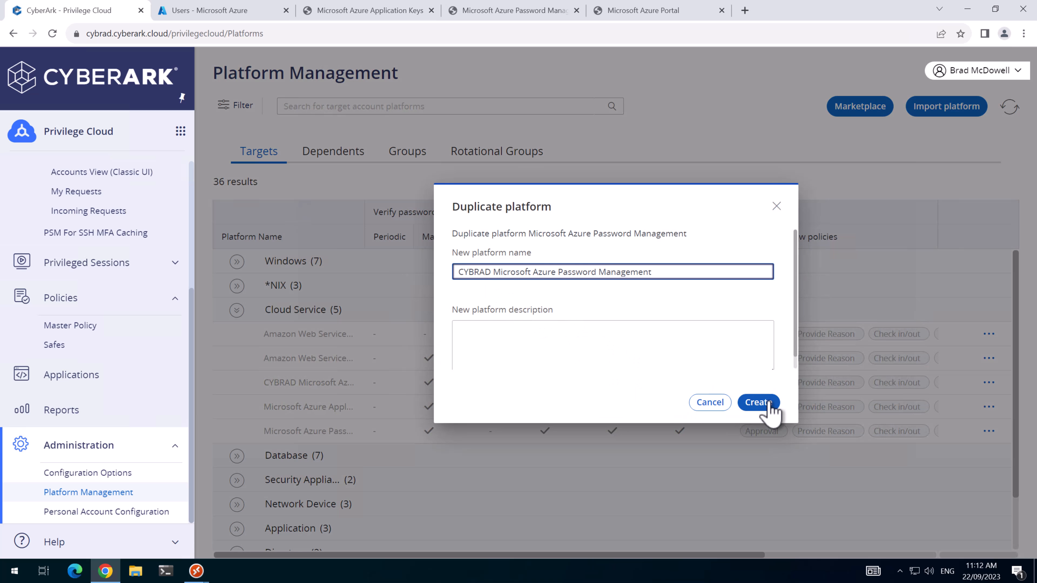
left_click(759, 402)
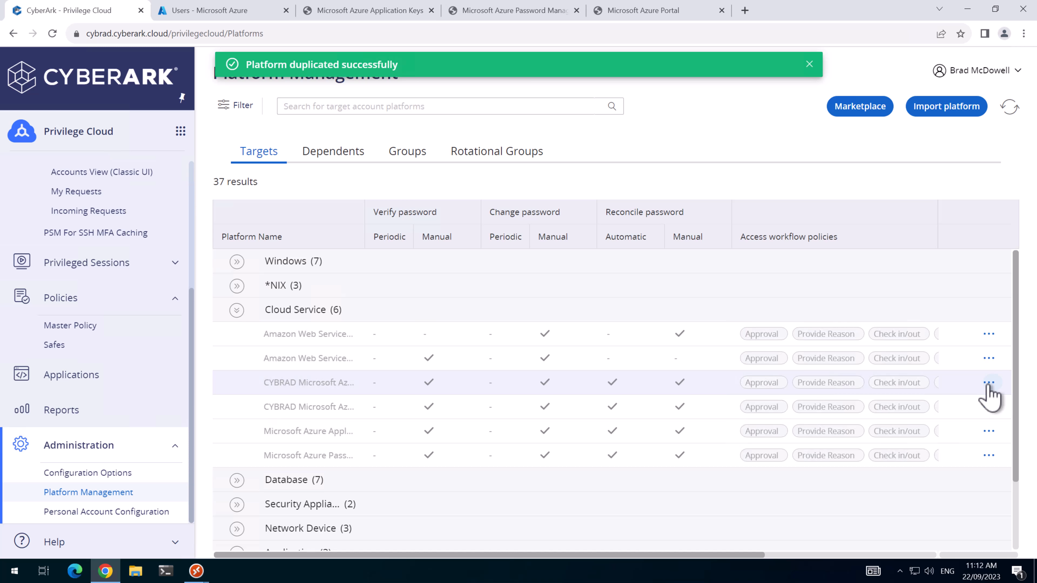
Activate the two duplicated CYBRAD Microsoft Azure platforms for application keys and password management.
left_click(990, 384)
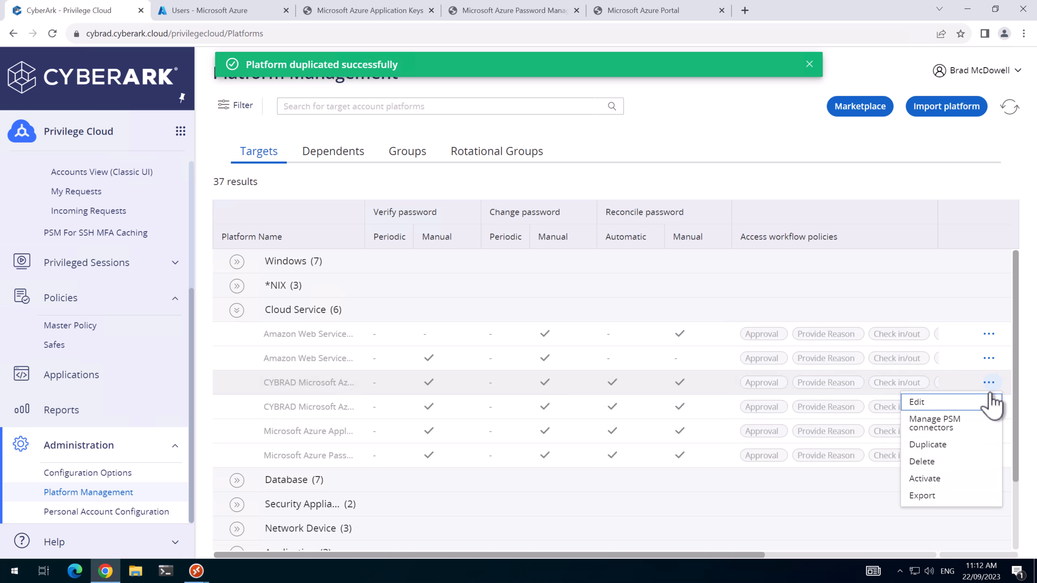
left_click(919, 482)
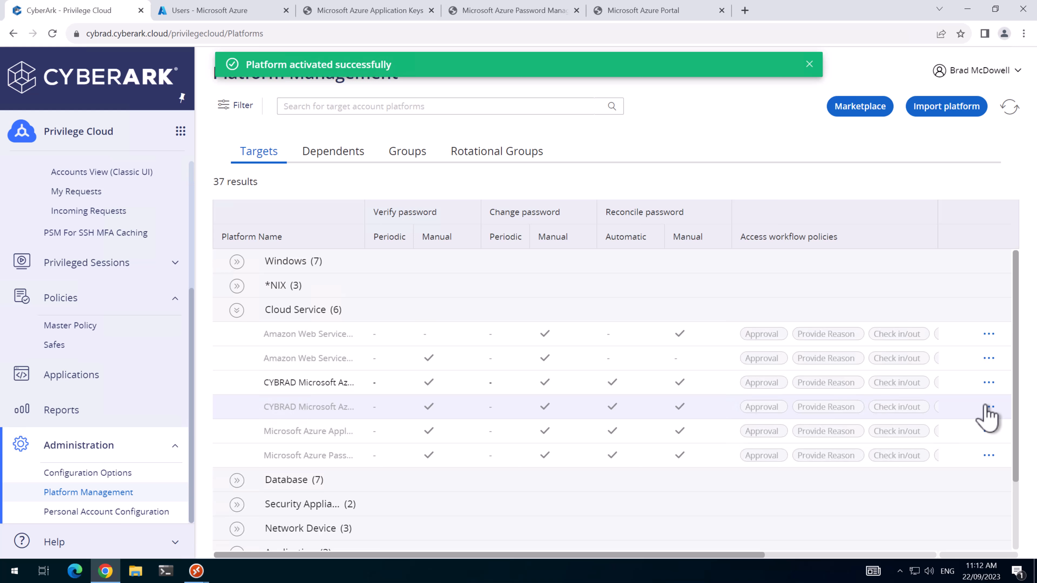
left_click(989, 406)
left_click(924, 504)
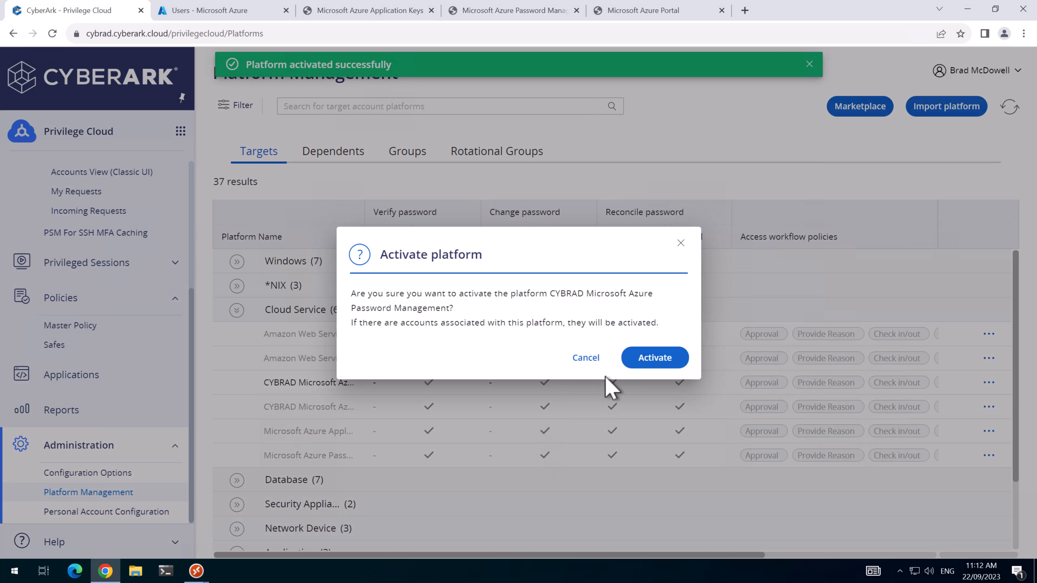
left_click(650, 357)
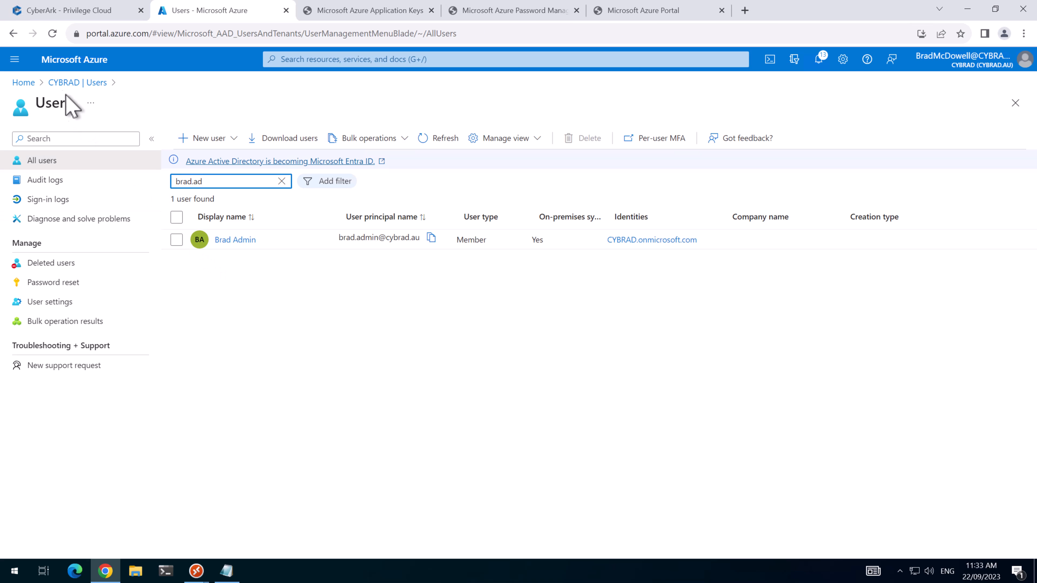
In the Azure portal, register a new Microsoft Entra ID application named CyberArk CPM.
left_click(23, 83)
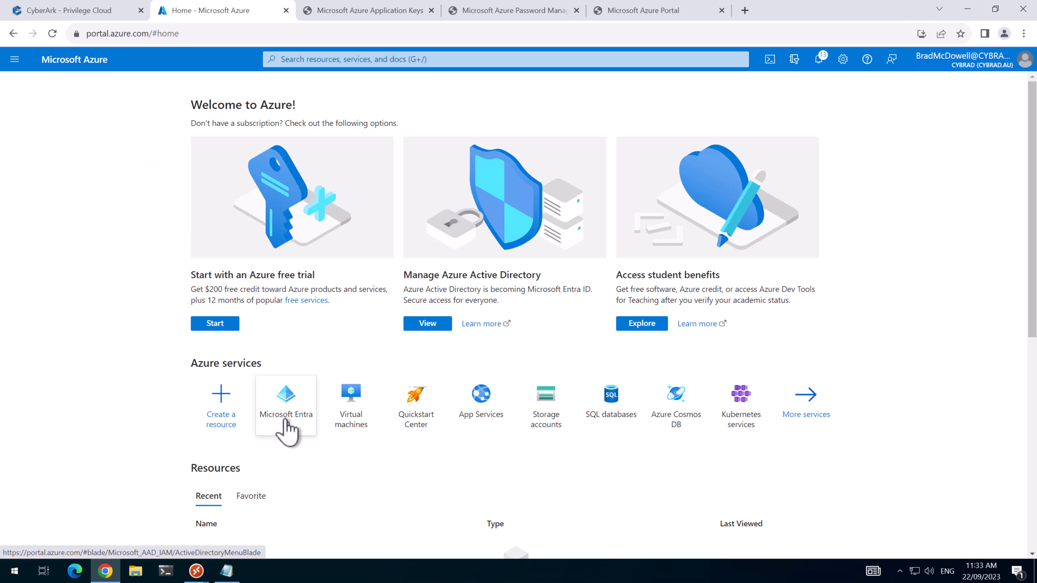
left_click(287, 429)
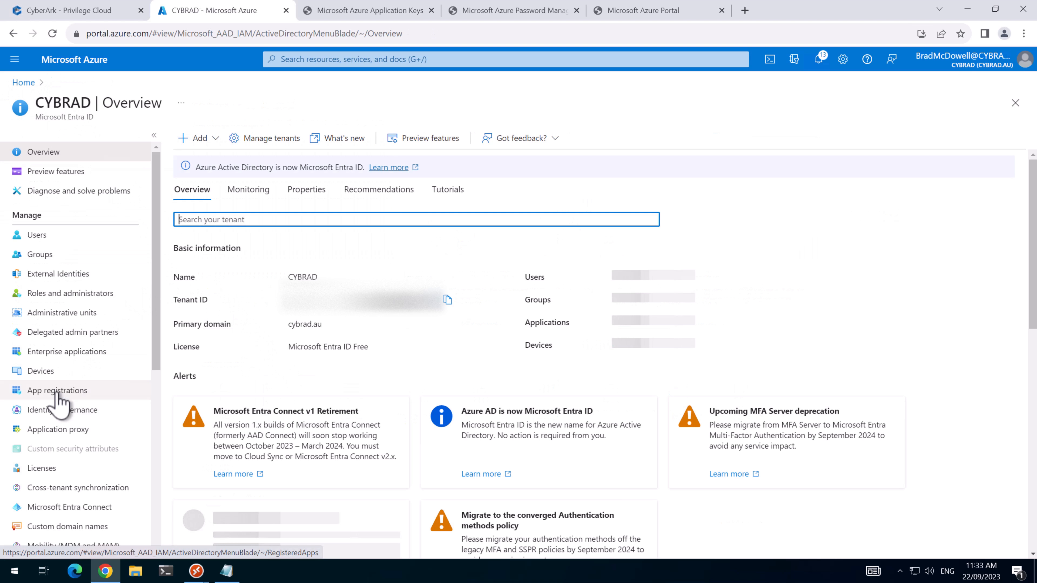
left_click(57, 392)
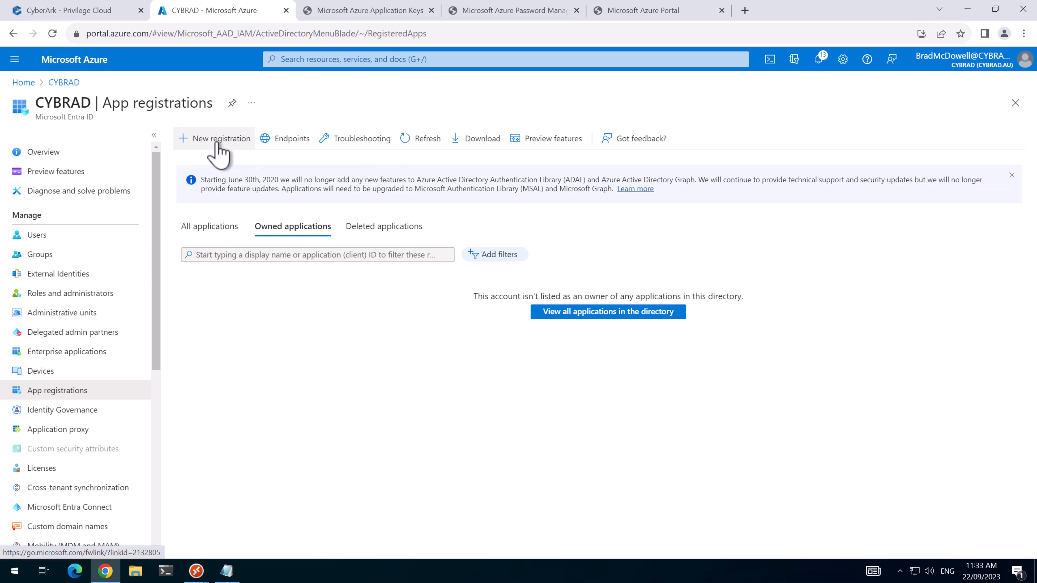
left_click(219, 141)
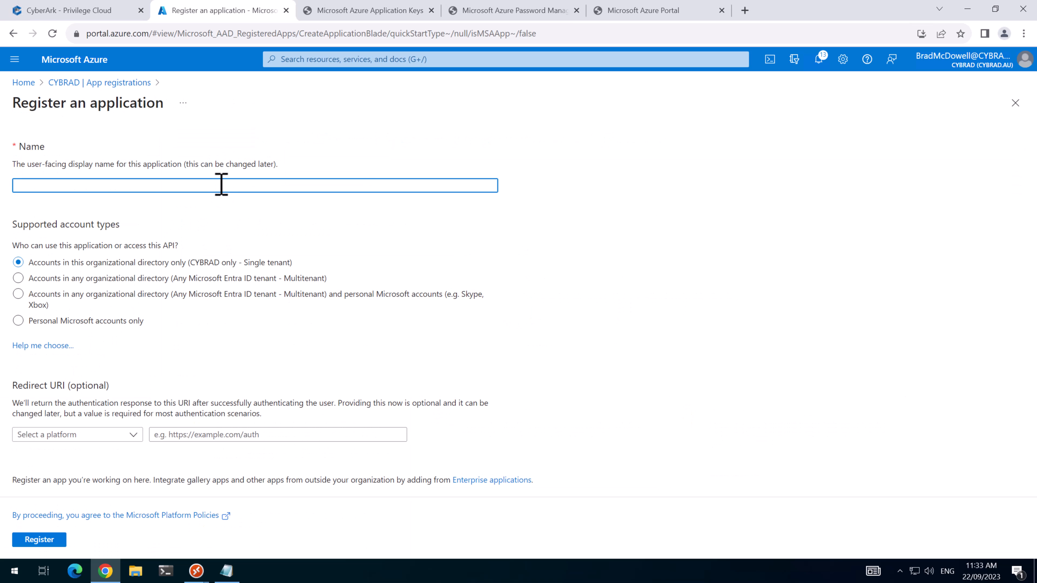
type("CyberArk CPM")
left_click(39, 539)
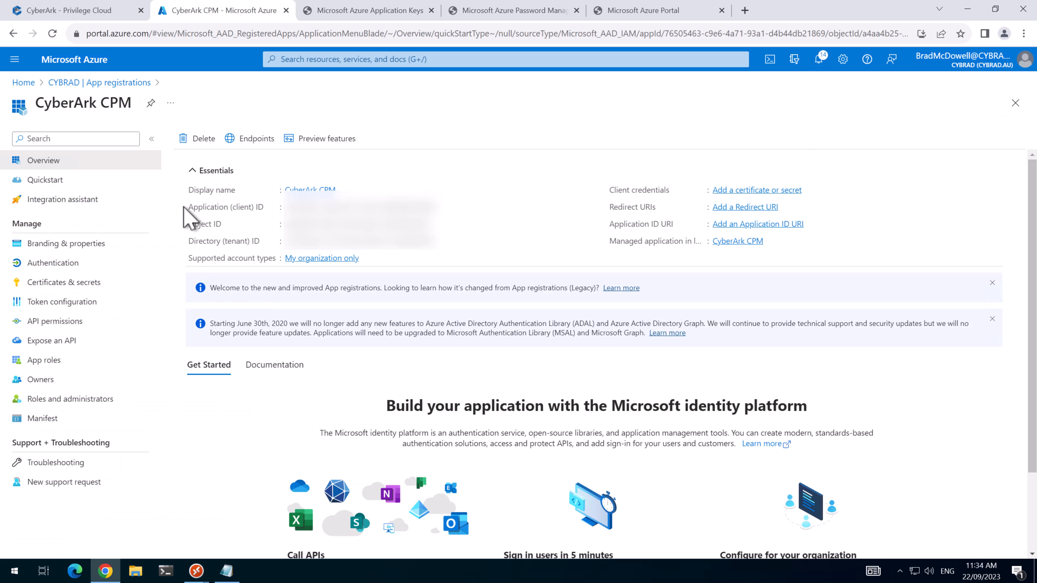
Copy the CyberArk CPM application's client ID, object ID and tenant ID into the Notepad note, and return to the Azure portal.
left_click_drag(186, 207, 413, 249)
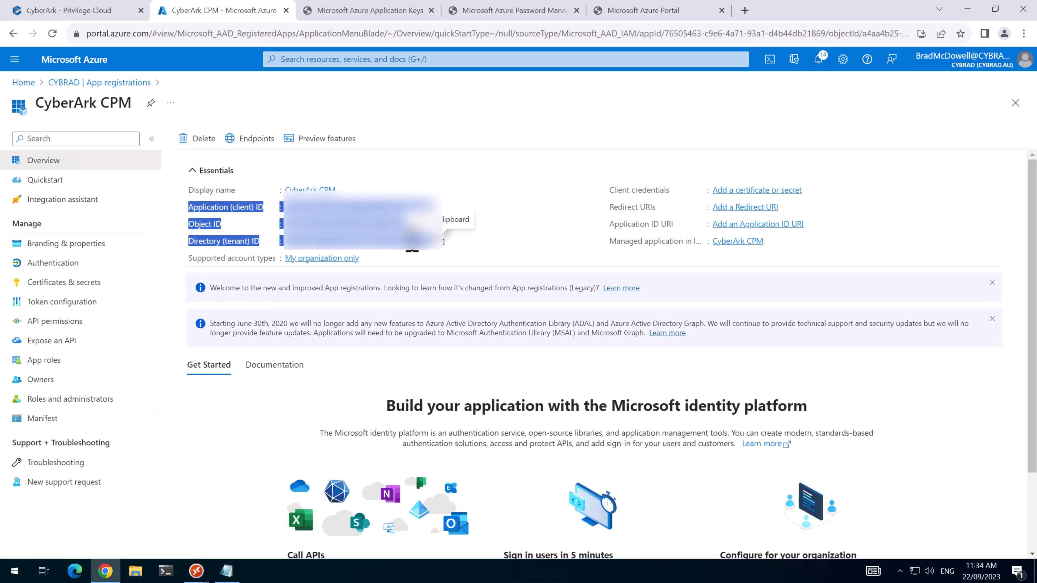
right_click(412, 249)
left_click(436, 259)
key("alt+Tab")
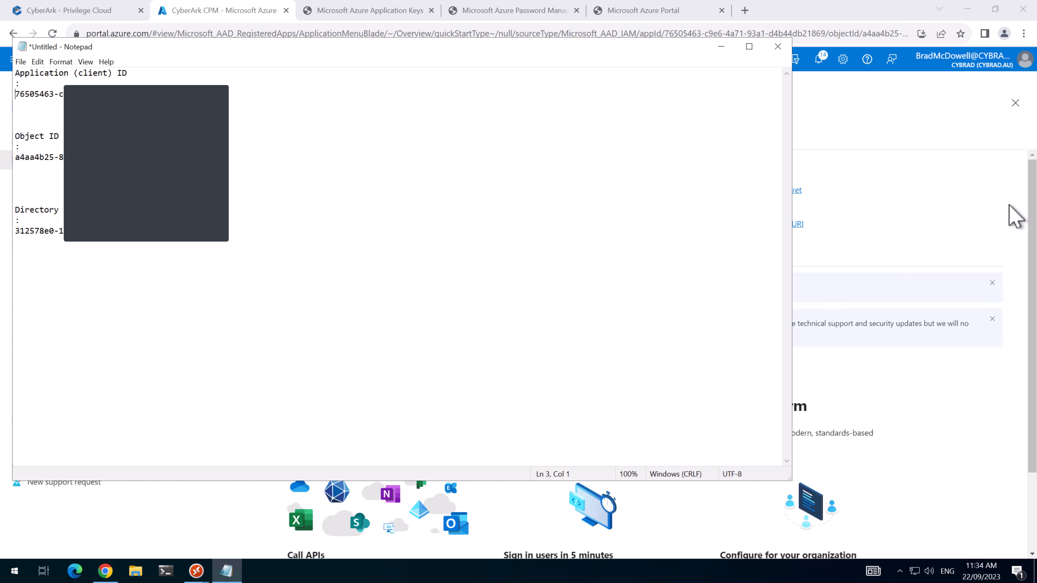
left_click(1002, 221)
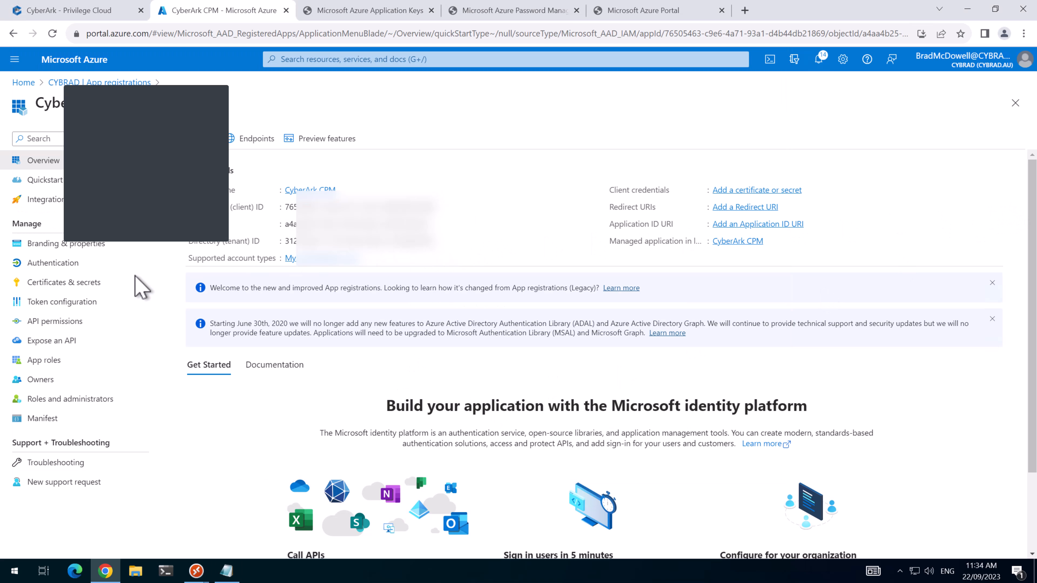
Add a client secret described as CyberArk CPM to the application and copy its secret value.
left_click(52, 290)
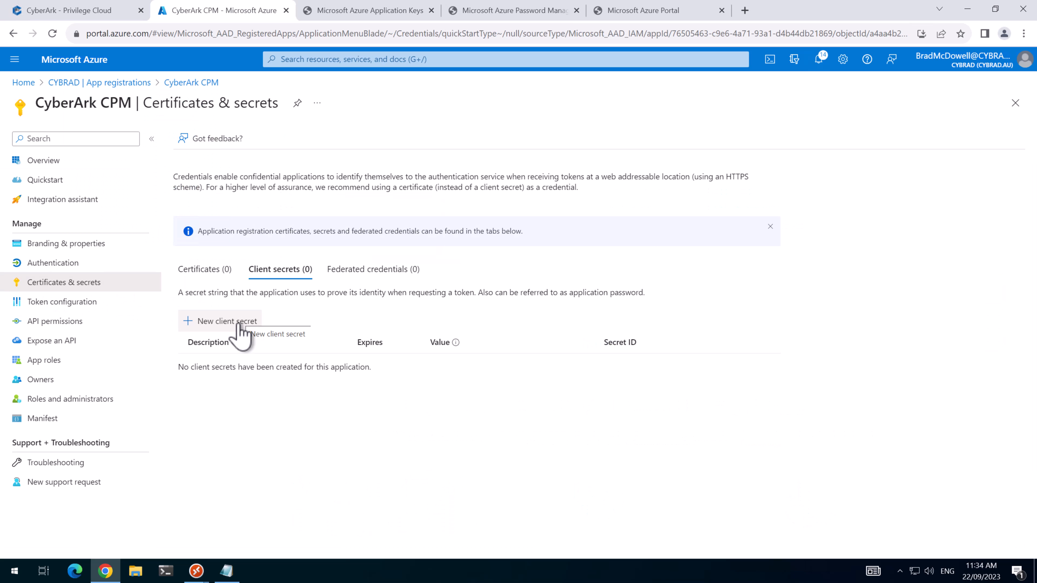
left_click(240, 326)
type("CyberArk CPM")
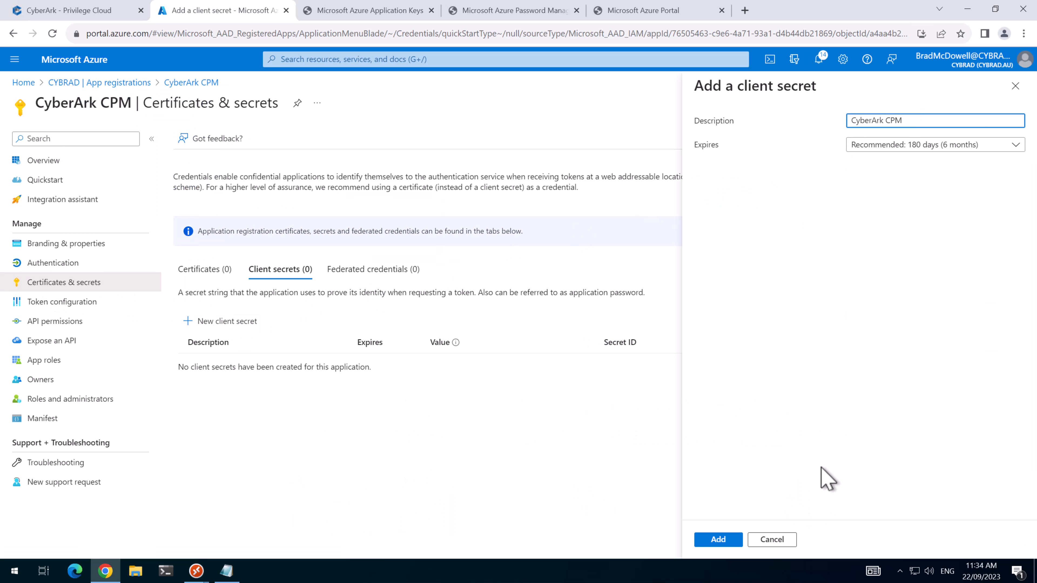
left_click(719, 543)
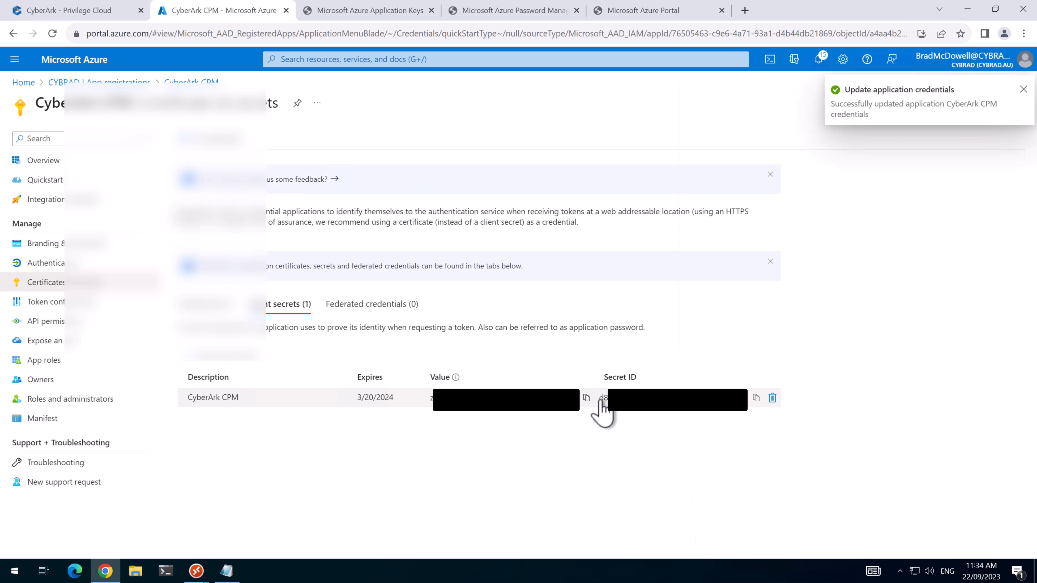
left_click(586, 397)
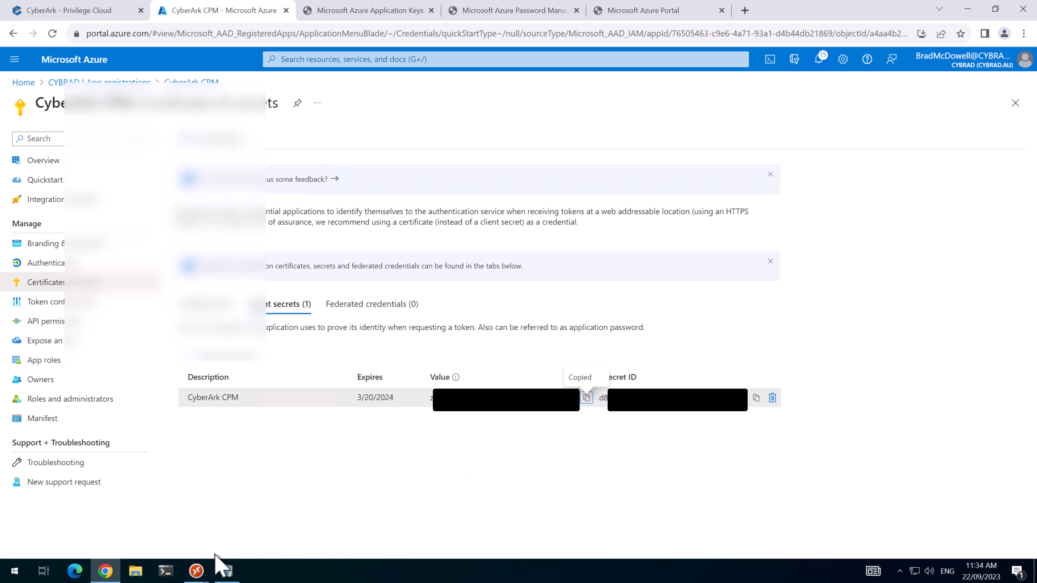
Paste the copied client secret value into the Notepad note under the label Value Secret.
left_click(227, 571)
type("Value Secret")
key("Return")
key("ctrl+v")
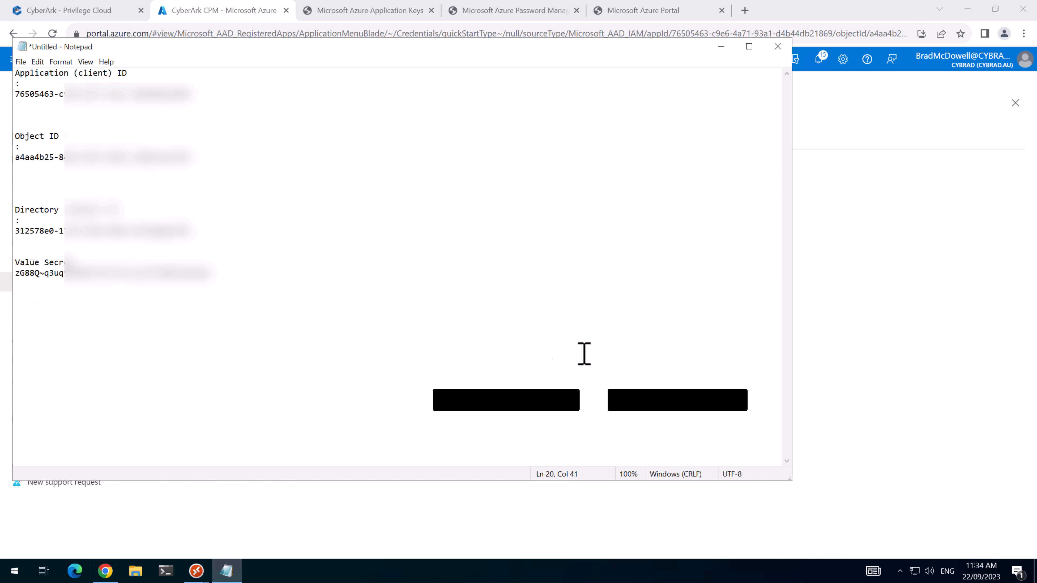
Copy the CyberArk CPM client secret's ID from the Azure portal into the Notepad note under the label Secret ID.
key("alt+Tab")
left_click(756, 398)
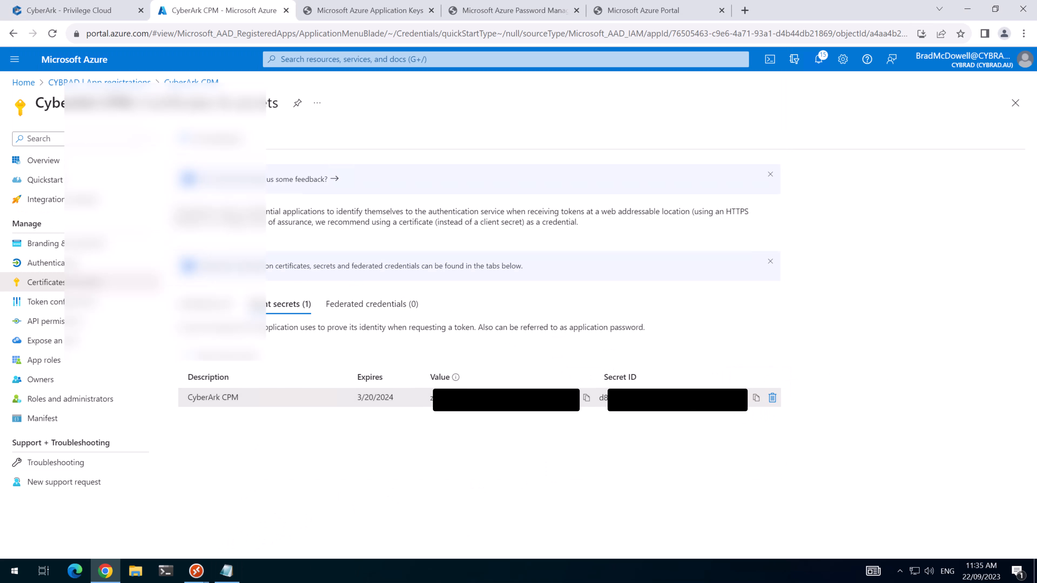
left_click(226, 570)
key("Return")
key("Return")
key("Return")
key("Return")
type("Secret ID")
key("Return")
key("ctrl+v")
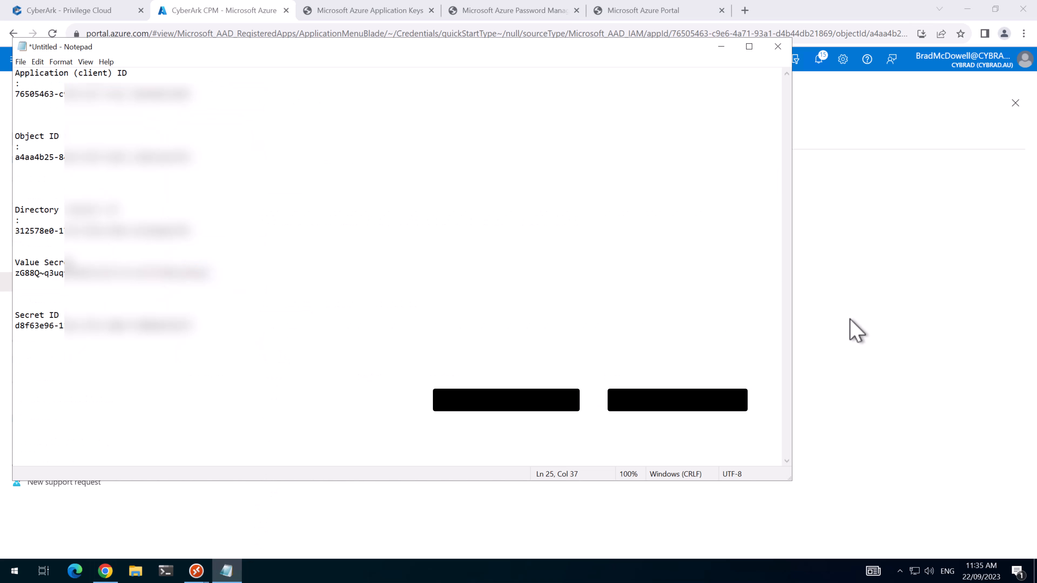
Back in the Azure portal, add the delegated Microsoft Graph permission Directory.AccessAsUser.All to the CyberArk CPM application.
key("alt+Tab")
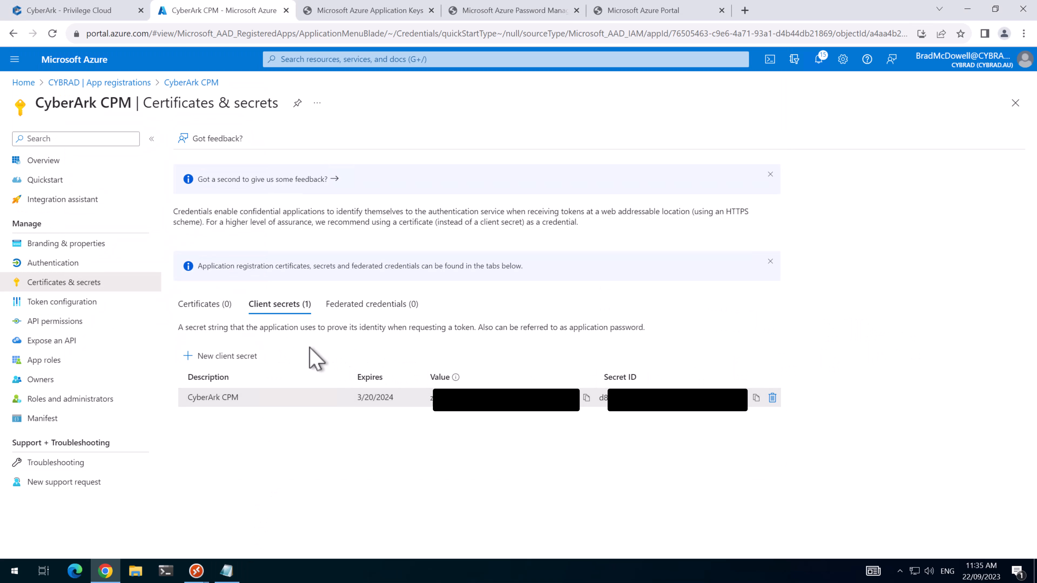
left_click(54, 323)
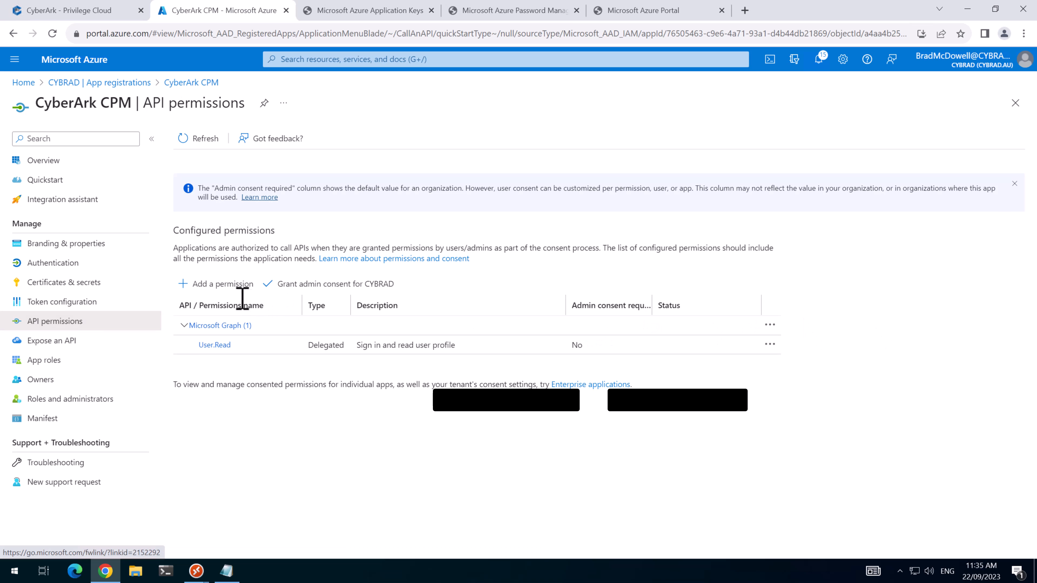
left_click(225, 285)
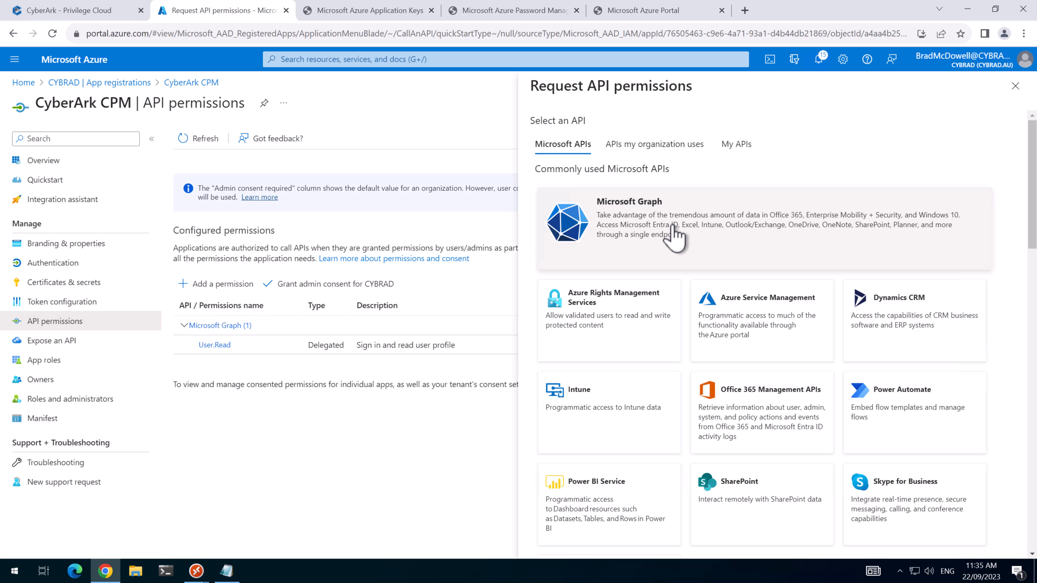
left_click(675, 239)
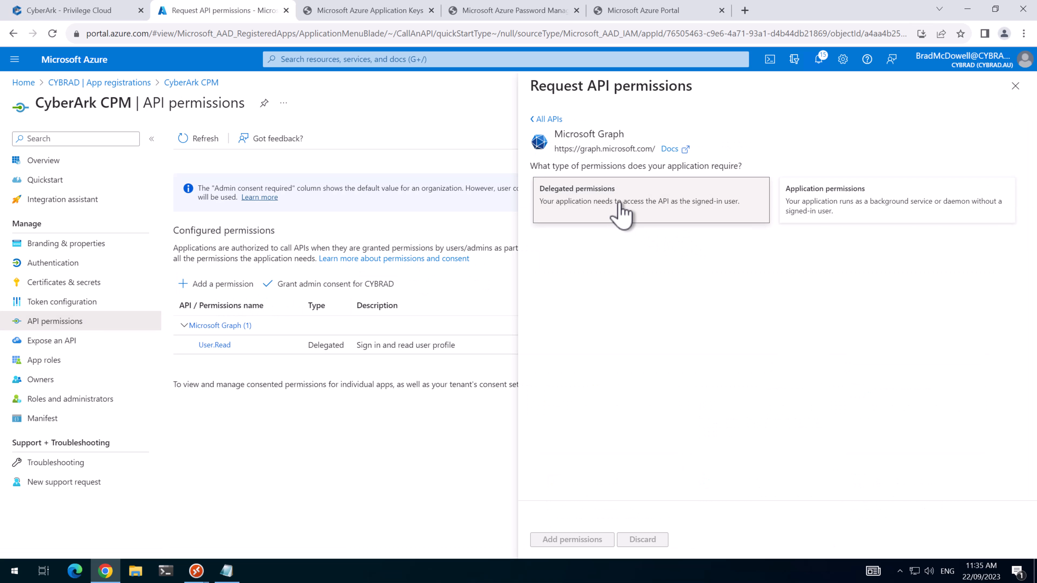
left_click(621, 210)
left_click(654, 266)
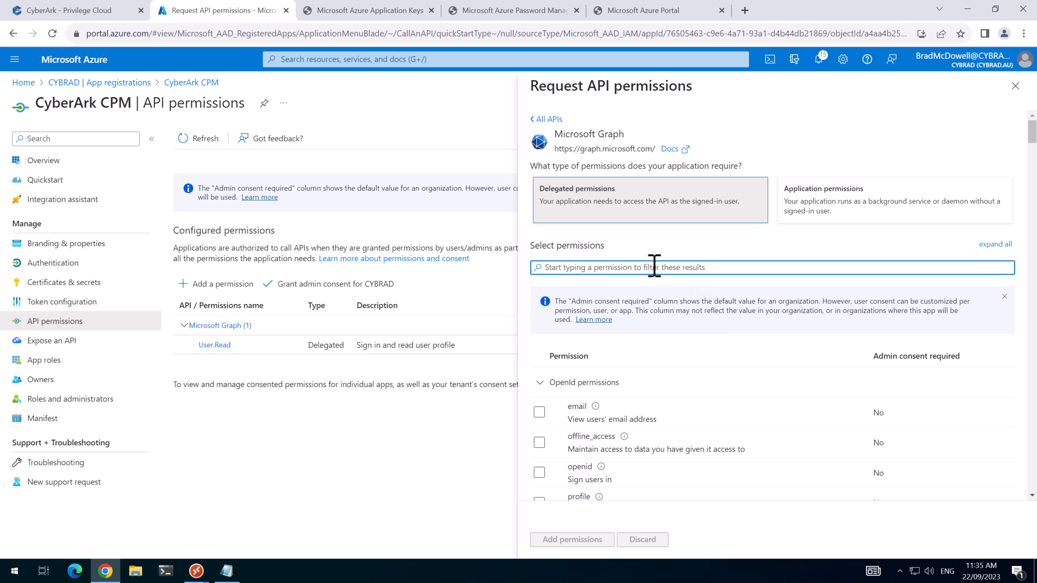
type("direc")
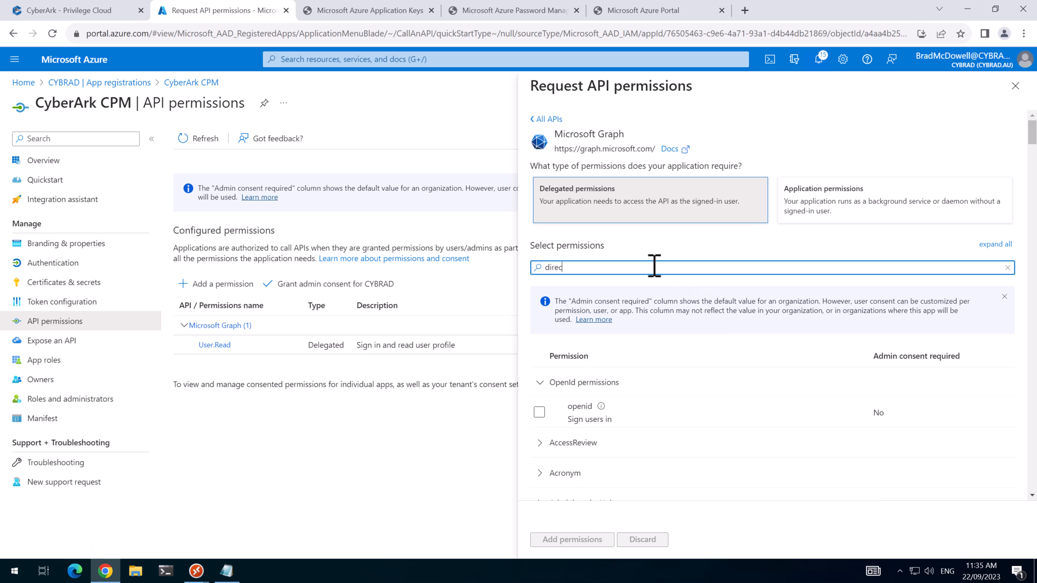
type("tory.acc")
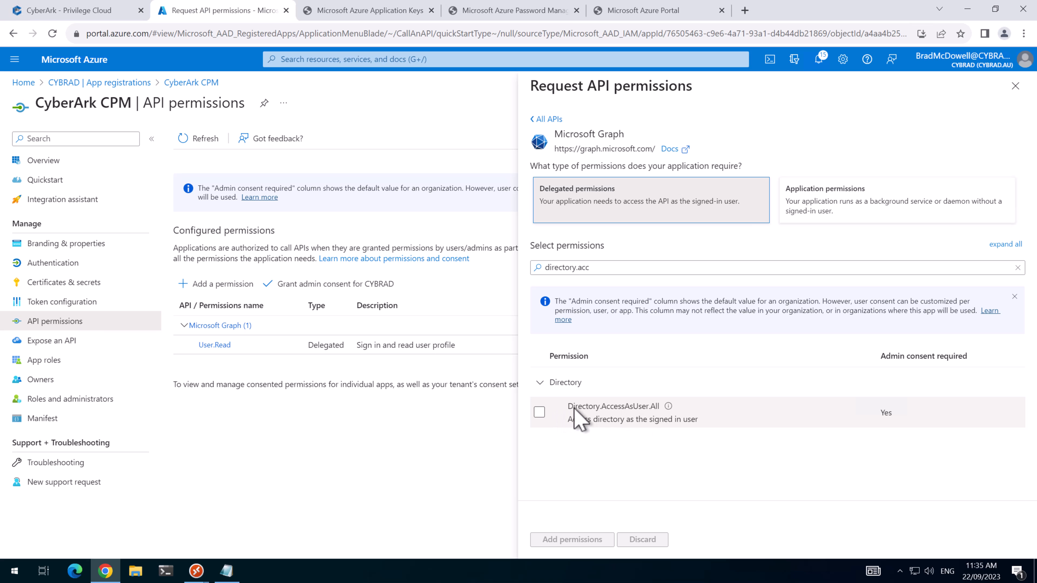
left_click(540, 412)
left_click(572, 540)
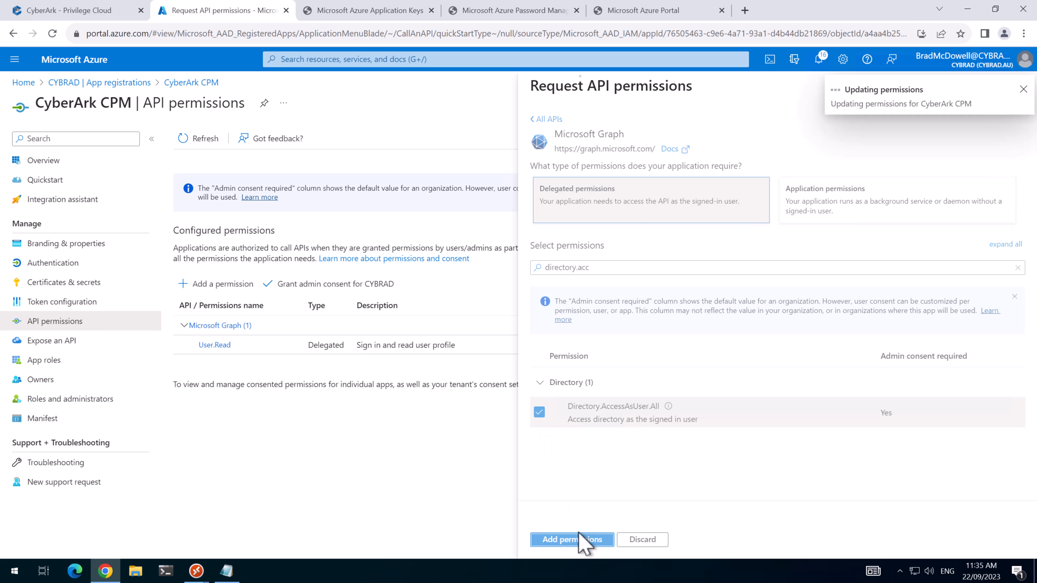
Add the Microsoft Graph application permissions Application.ReadWrite.All and Application.ReadWrite.OwnedBy, and grant admin consent for CYBRAD.
left_click(219, 319)
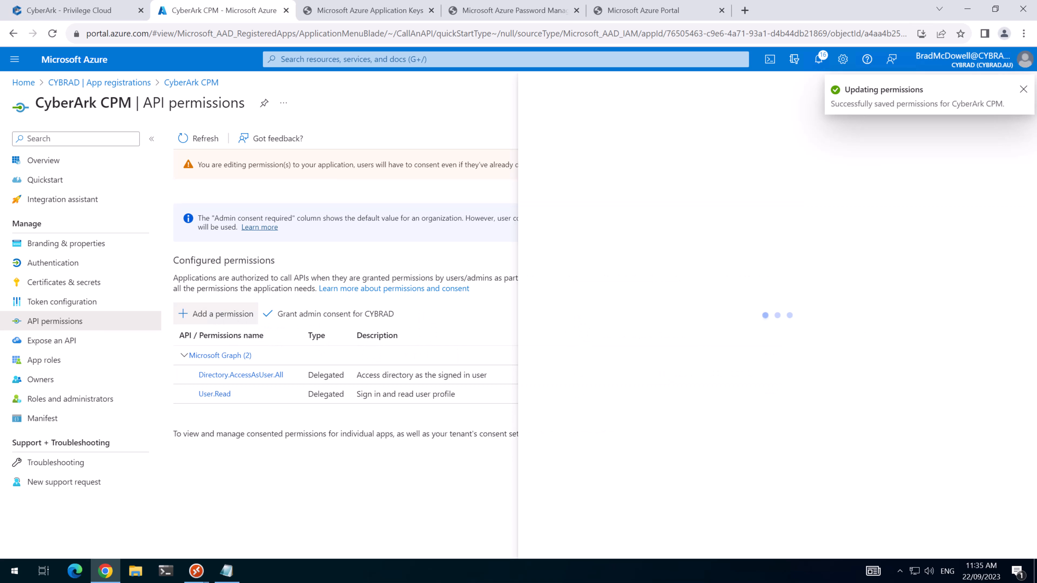
left_click(631, 232)
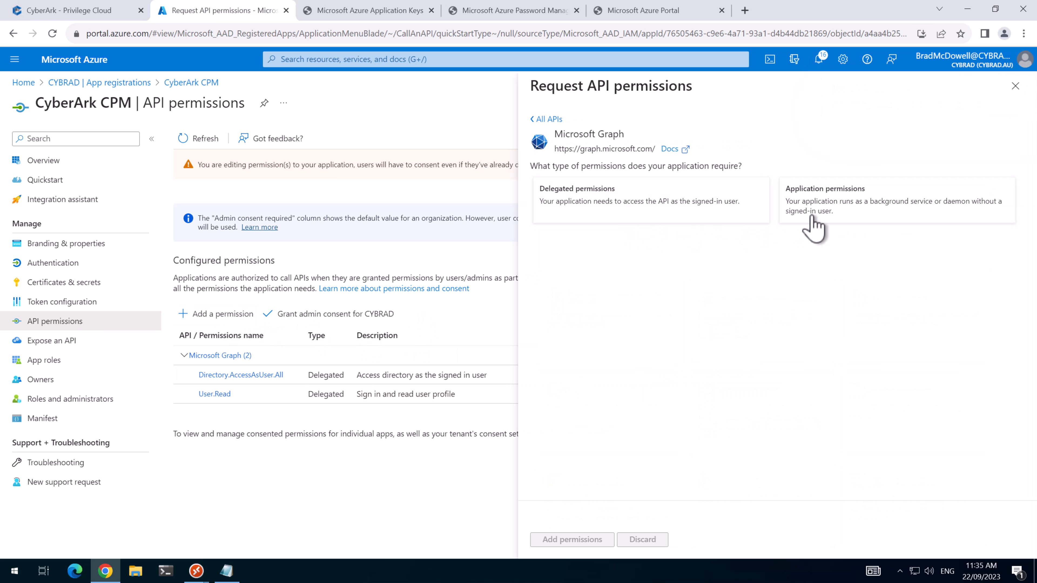
left_click(831, 214)
left_click(611, 266)
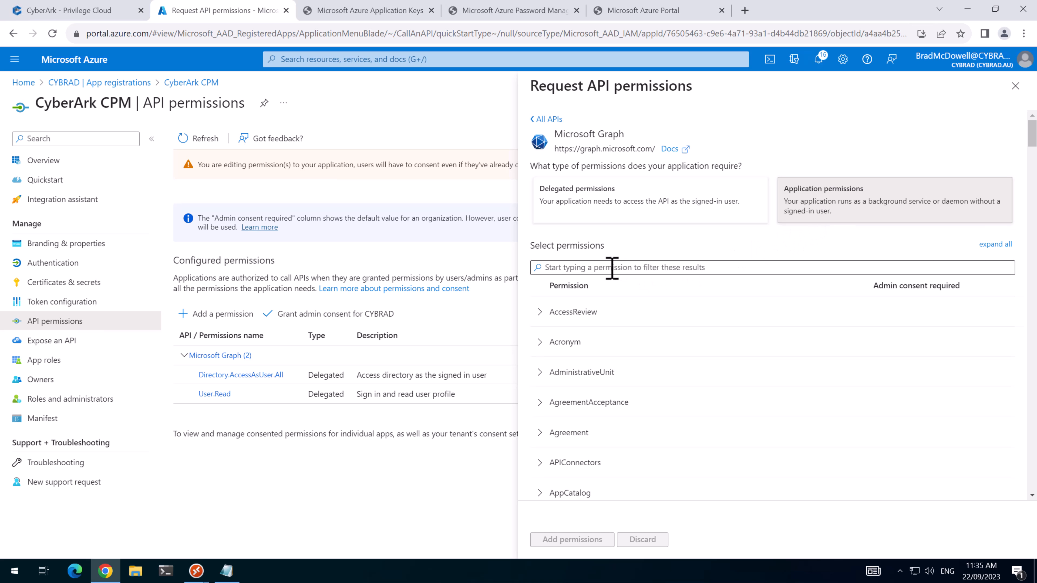
type("application.rea")
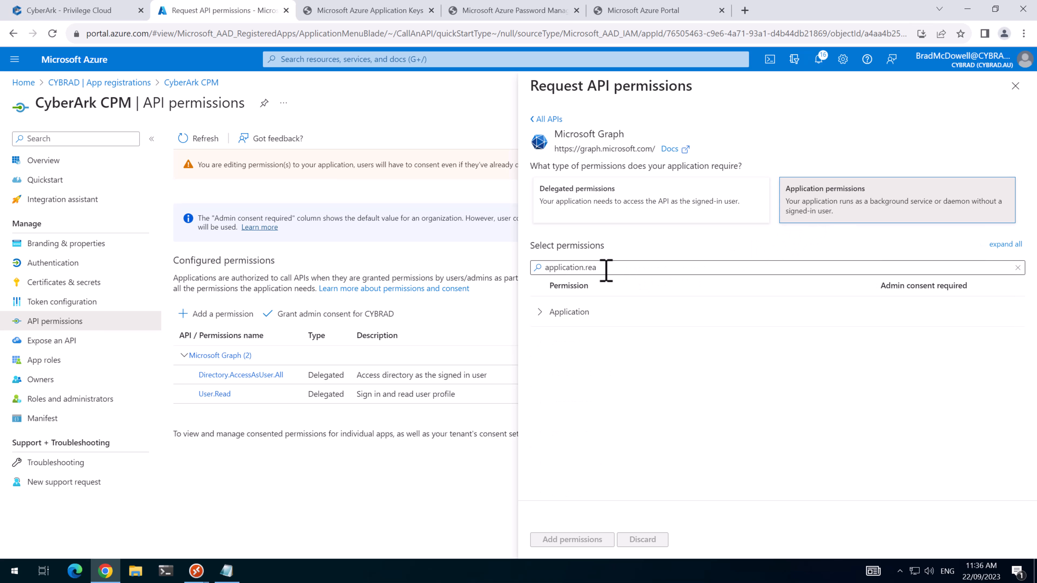
left_click(543, 316)
left_click(539, 371)
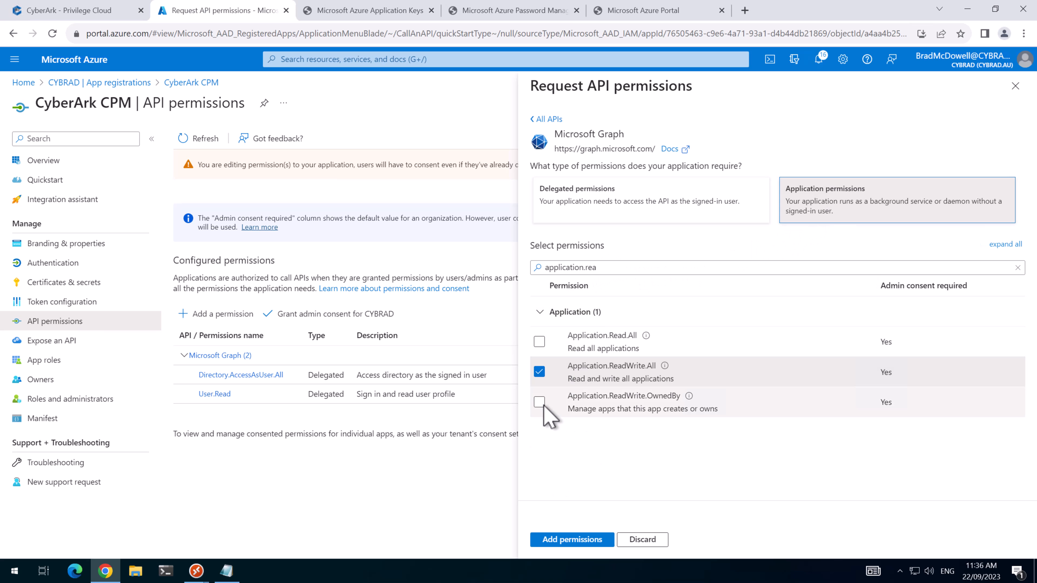
left_click(539, 402)
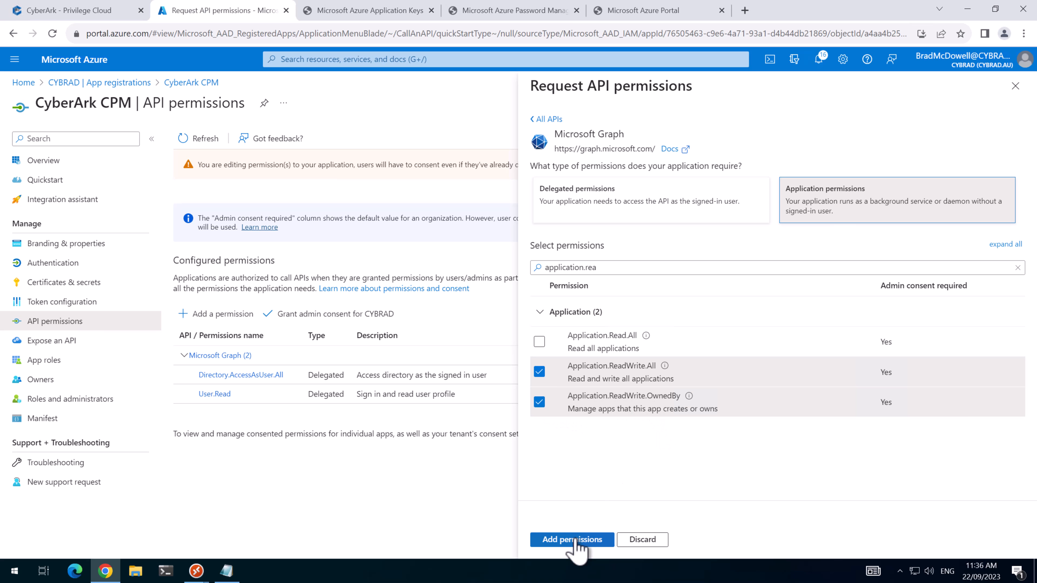
left_click(586, 539)
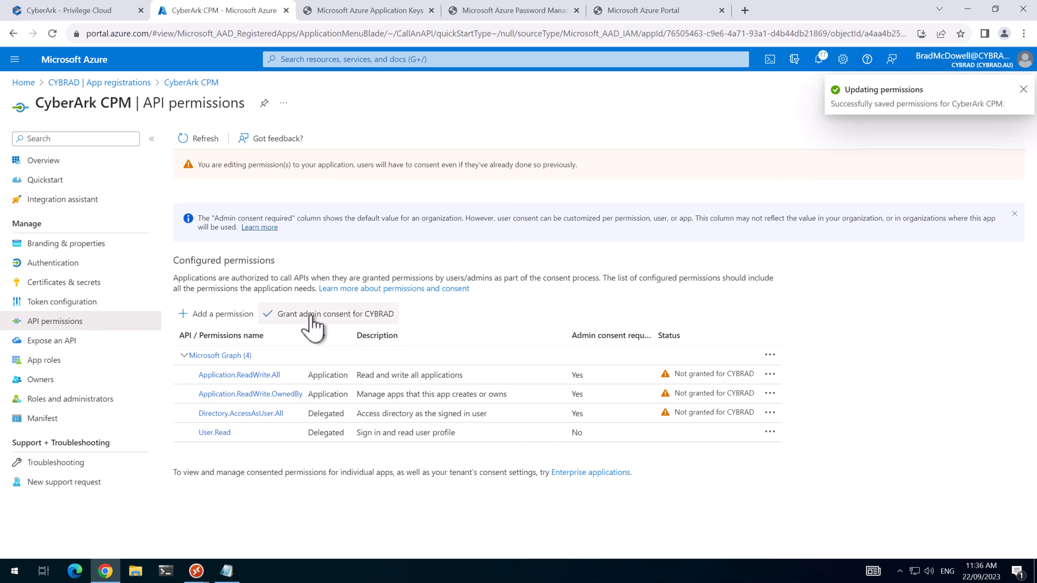
left_click(311, 318)
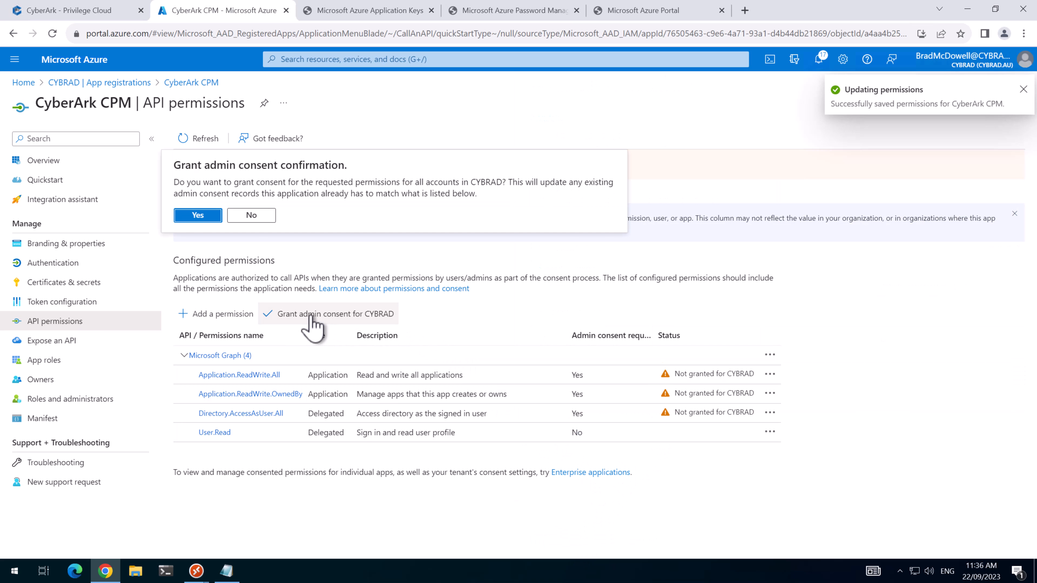
left_click(202, 215)
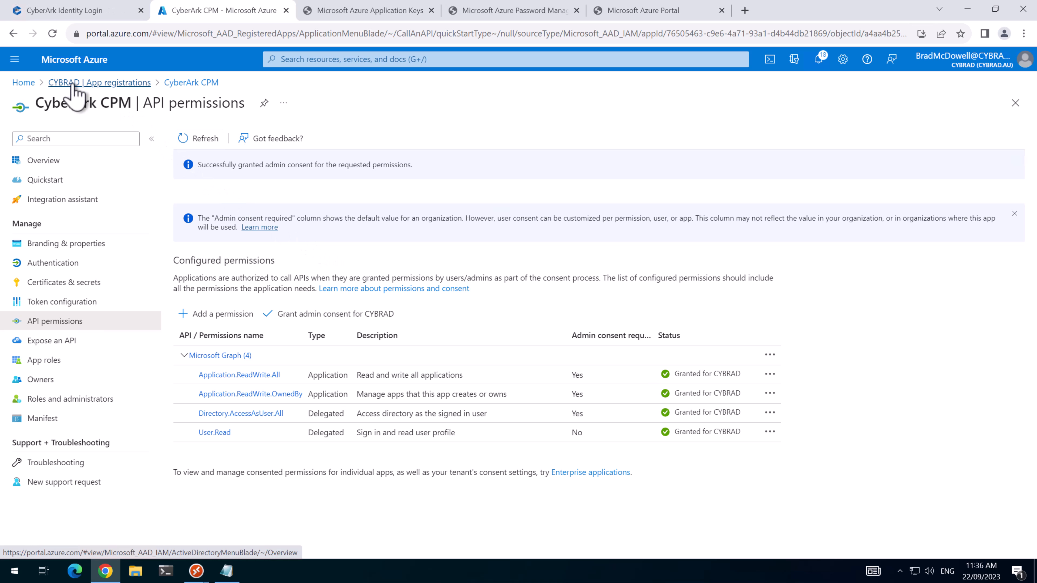
Find the Password Administrator role among the Microsoft Entra ID roles and open its assignments.
left_click(24, 83)
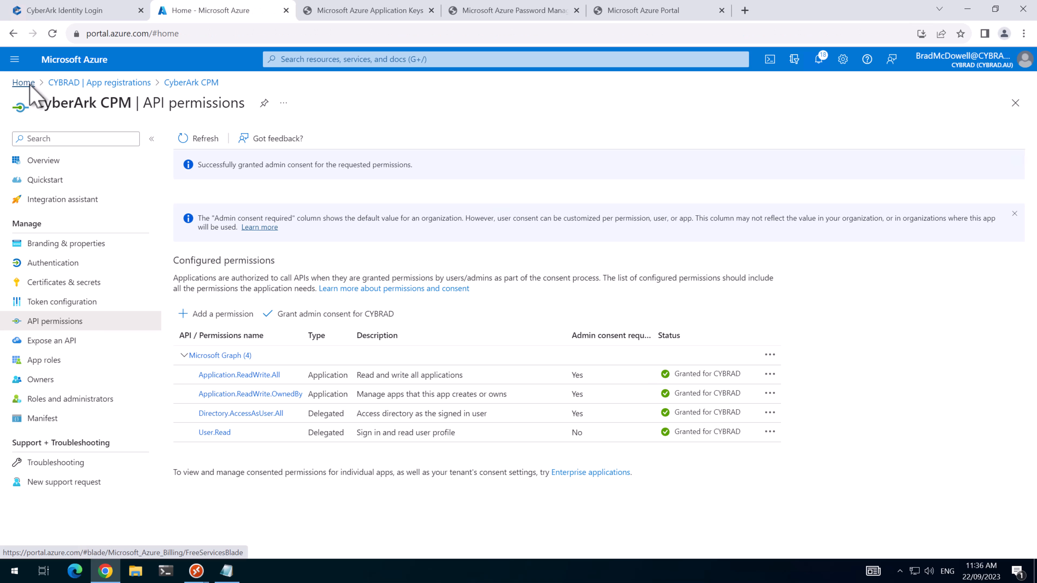
left_click(291, 408)
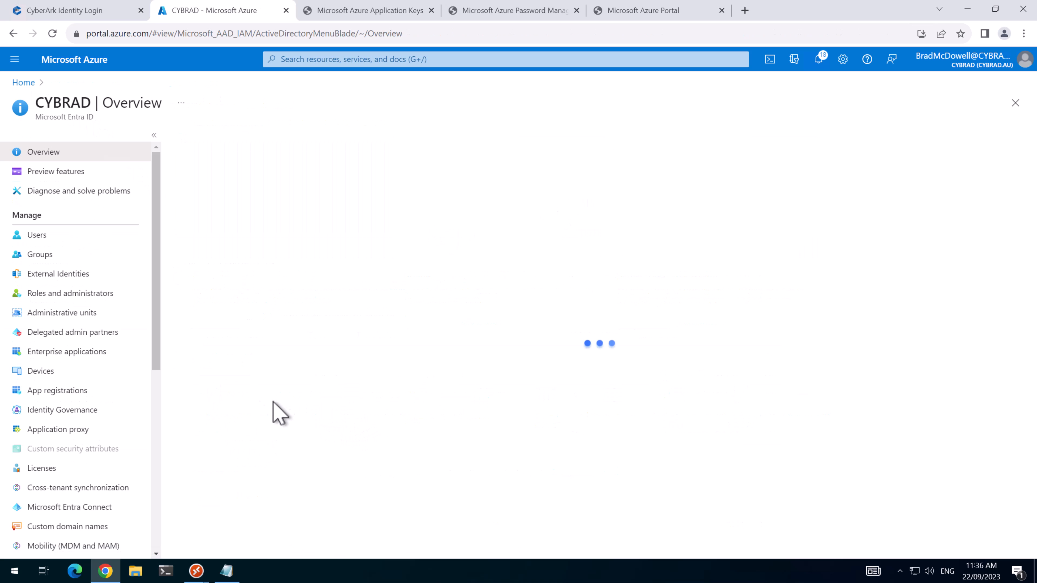
left_click(68, 298)
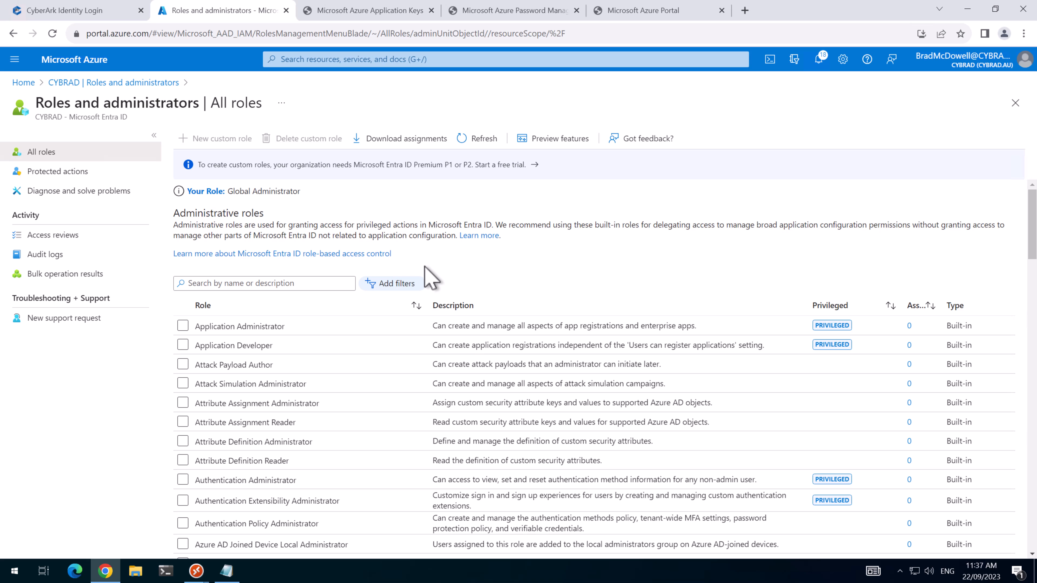
left_click(307, 283)
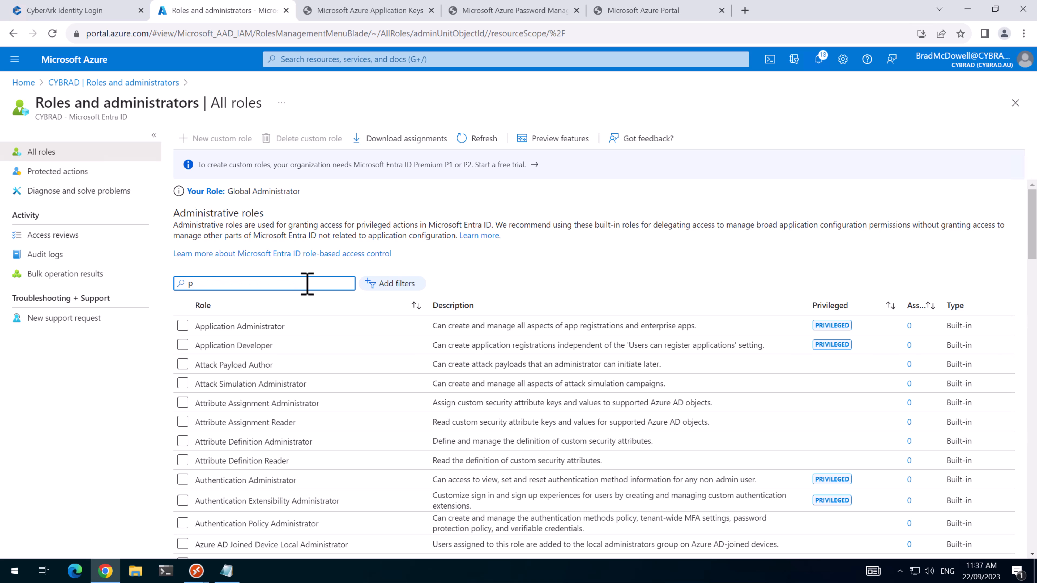
type("assword")
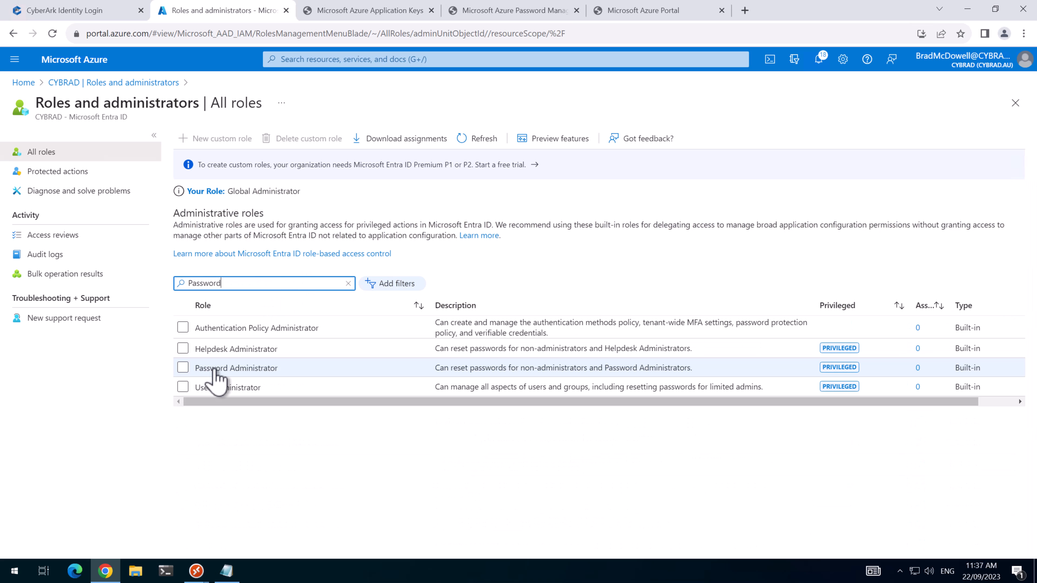
left_click(217, 370)
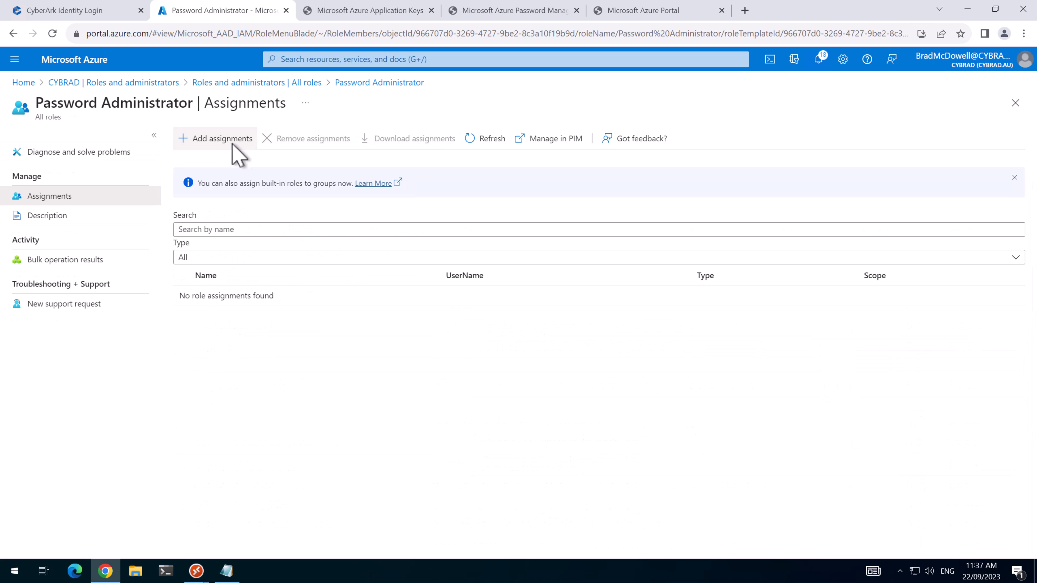
Assign the Password Administrator role to the CyberArk CPM enterprise application.
left_click(229, 141)
left_click(543, 180)
type("c")
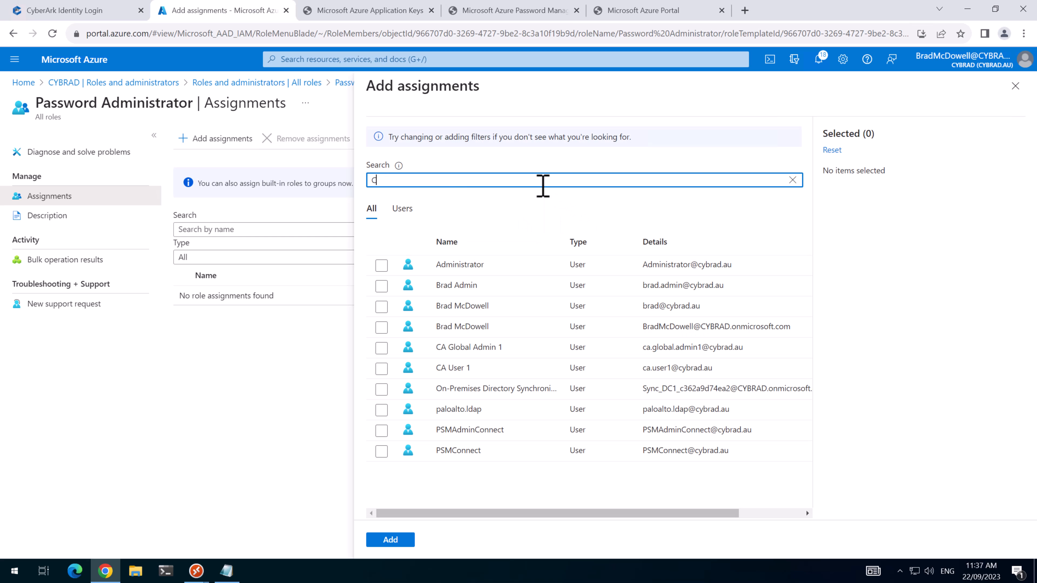
type("yberark")
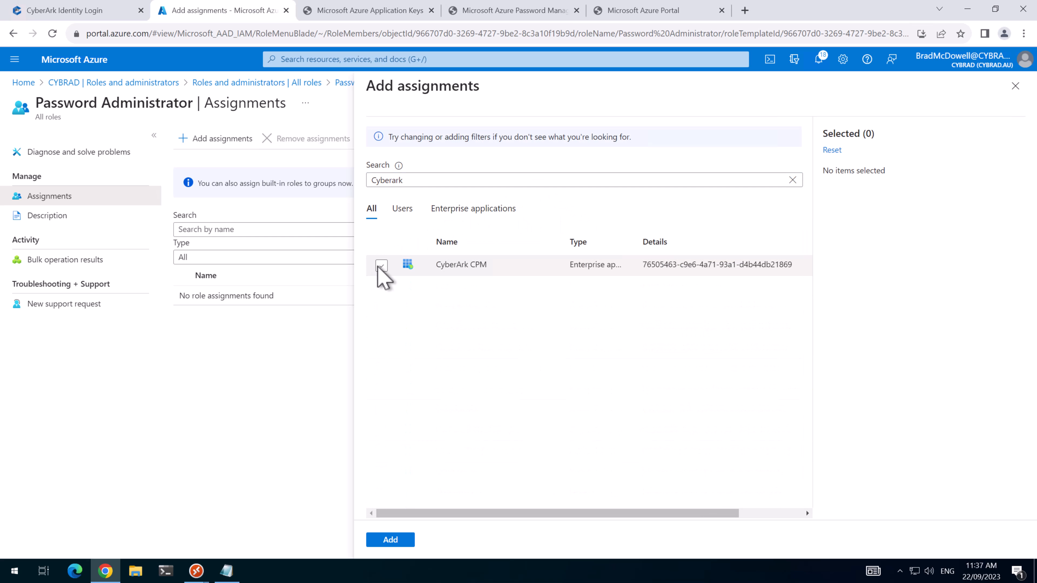
left_click(382, 266)
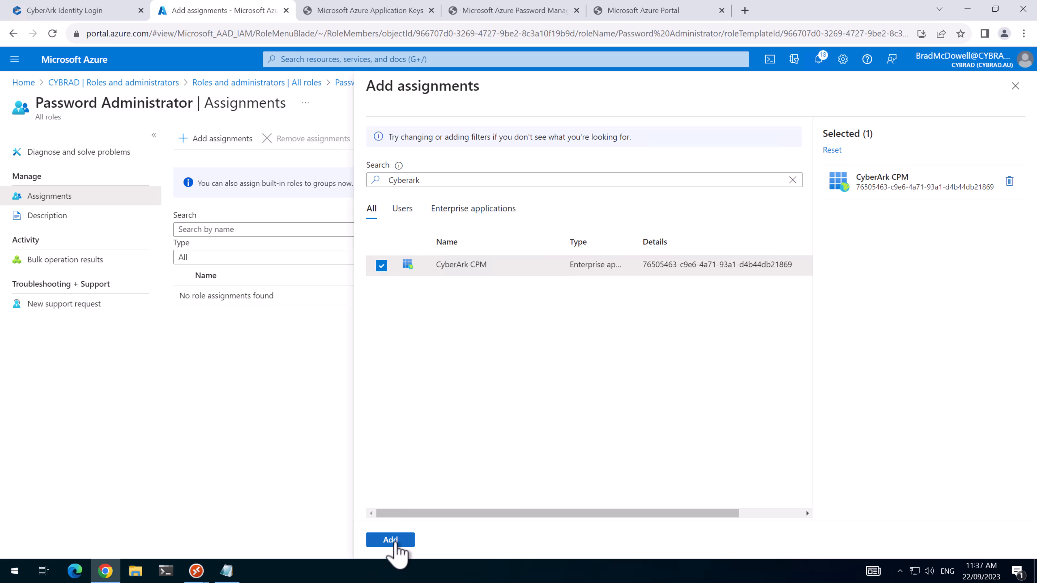
Assign the User Administrator role to the CyberArk CPM enterprise application and return to the list of all roles.
left_click(271, 83)
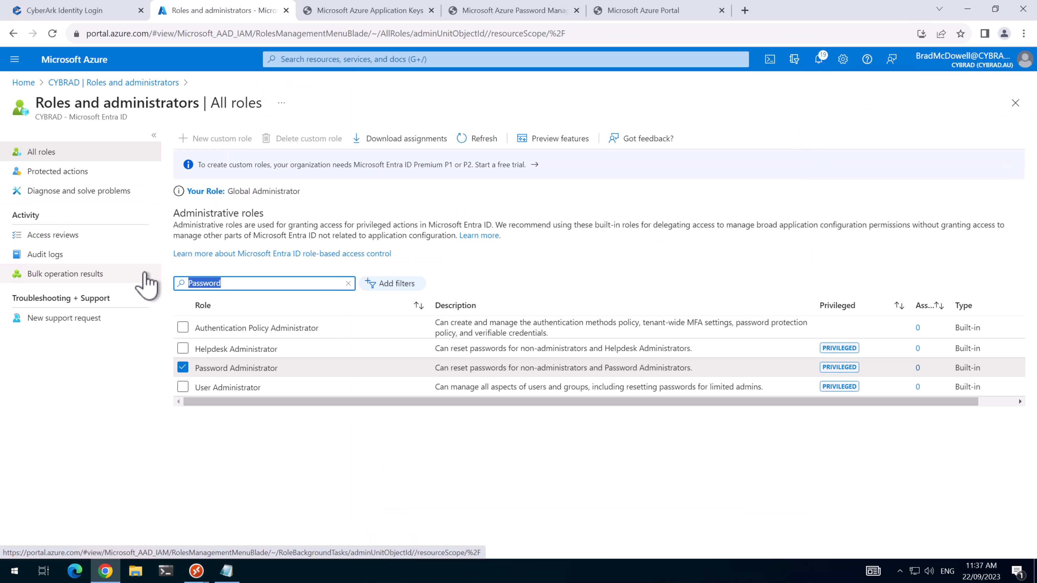
type("User ad")
left_click(231, 347)
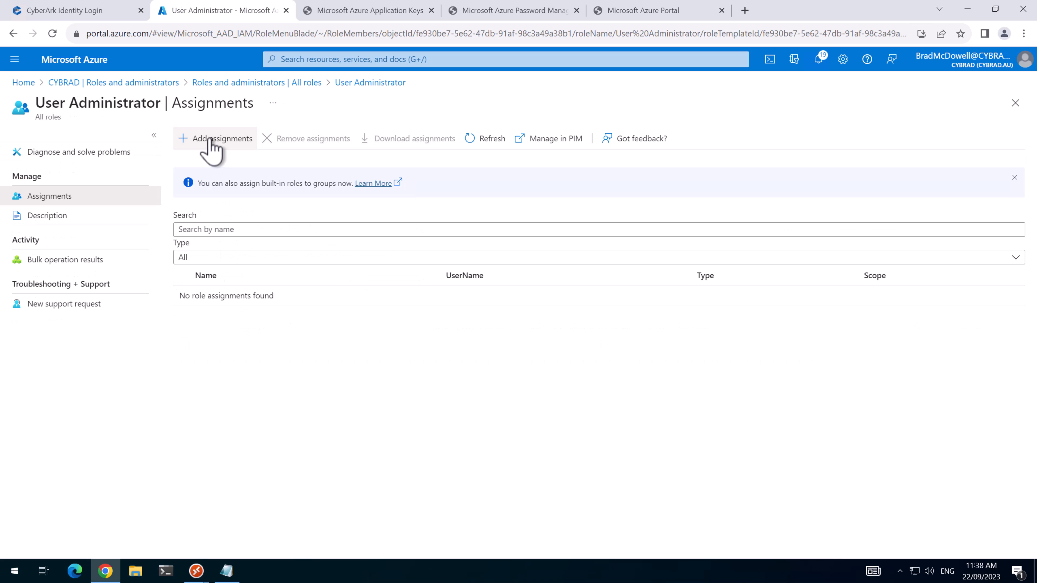
left_click(210, 141)
left_click(479, 181)
type("cyb")
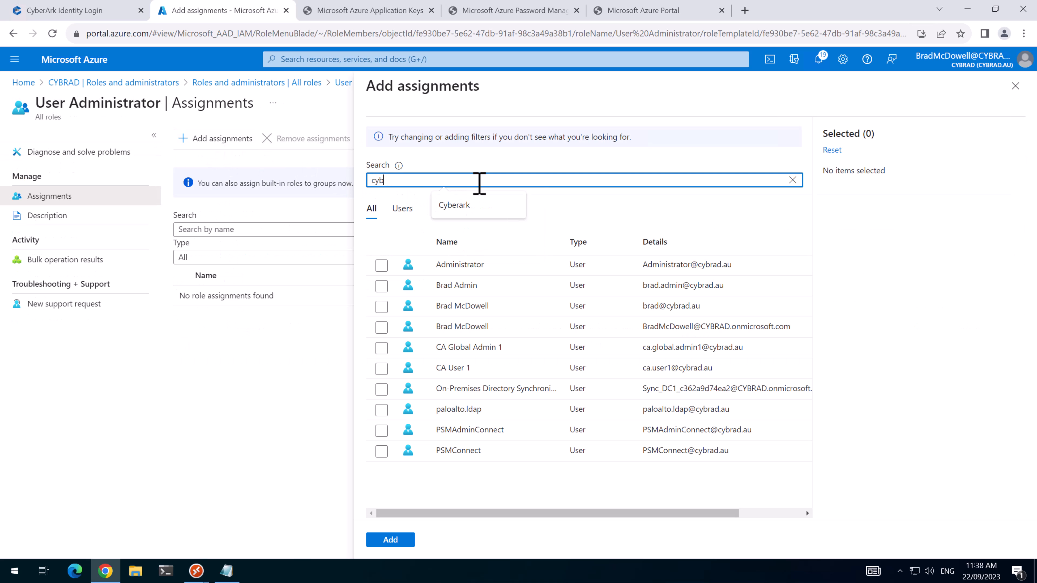
left_click(461, 204)
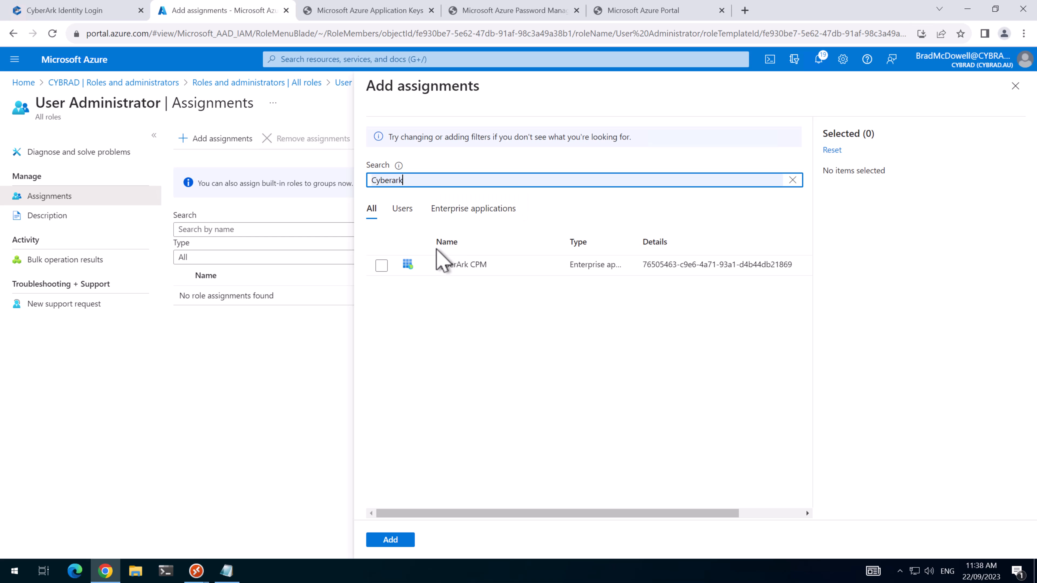
left_click(381, 266)
left_click(399, 544)
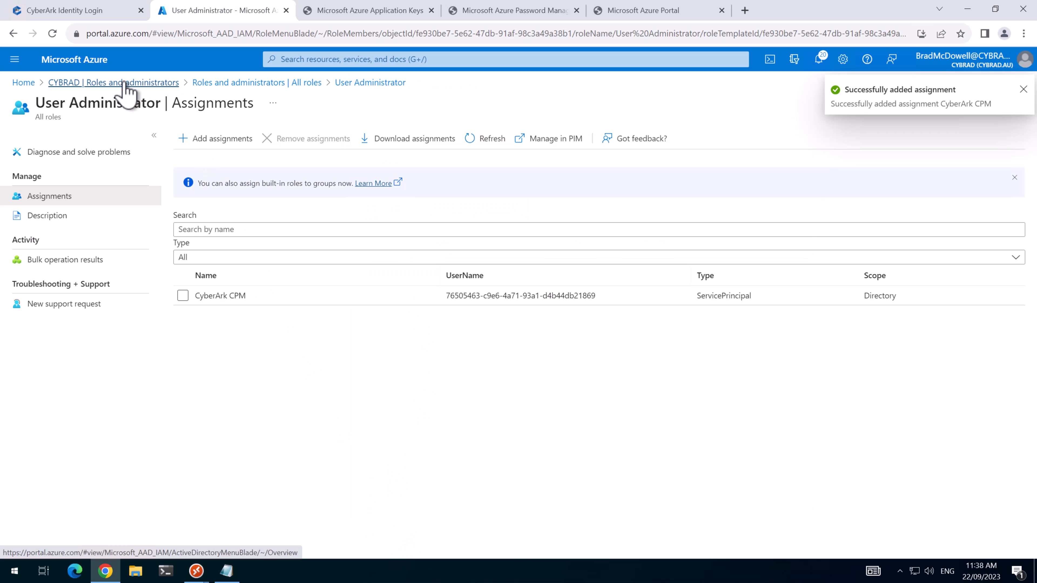
left_click(206, 83)
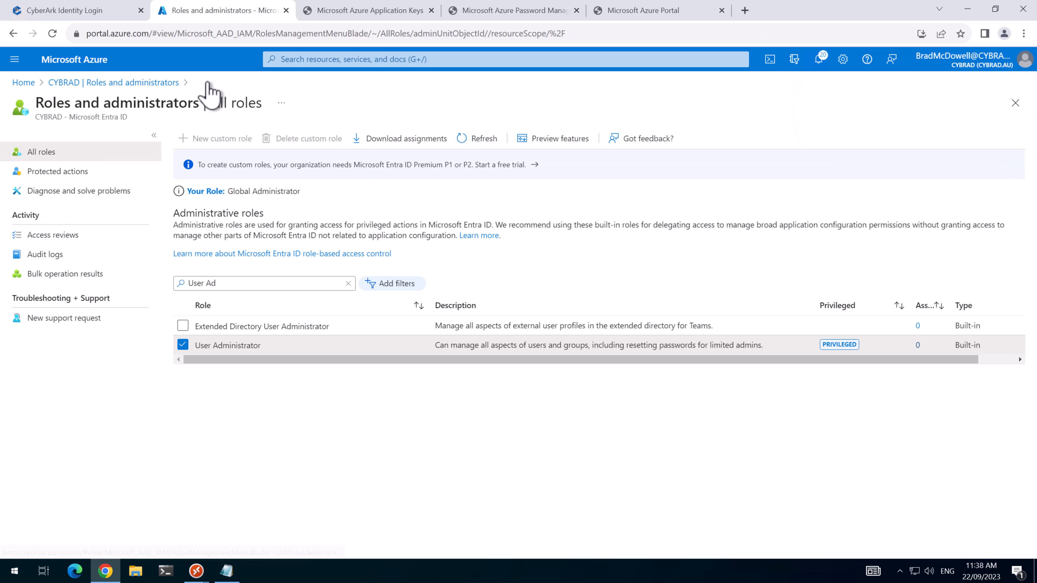
Find the Privileged Authentication Administrator role and assign it to the CyberArk CPM enterprise application.
triple_click(182, 283)
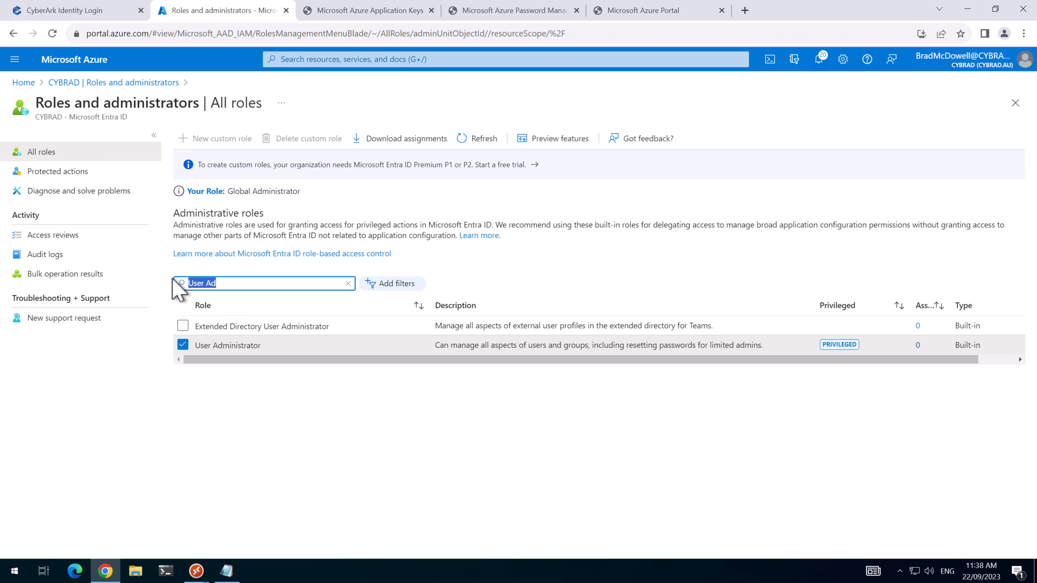
type("Priv")
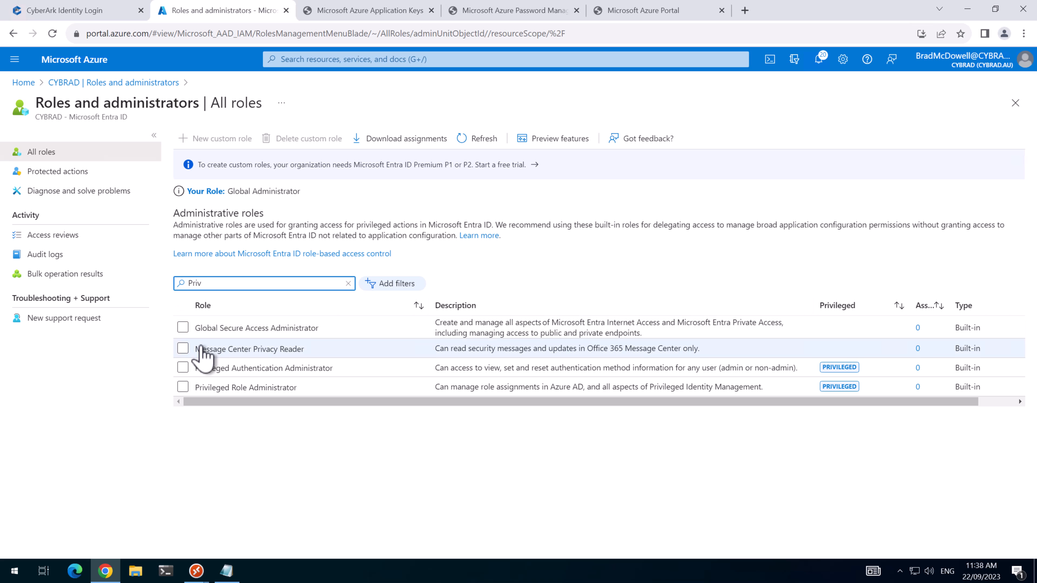
left_click(204, 370)
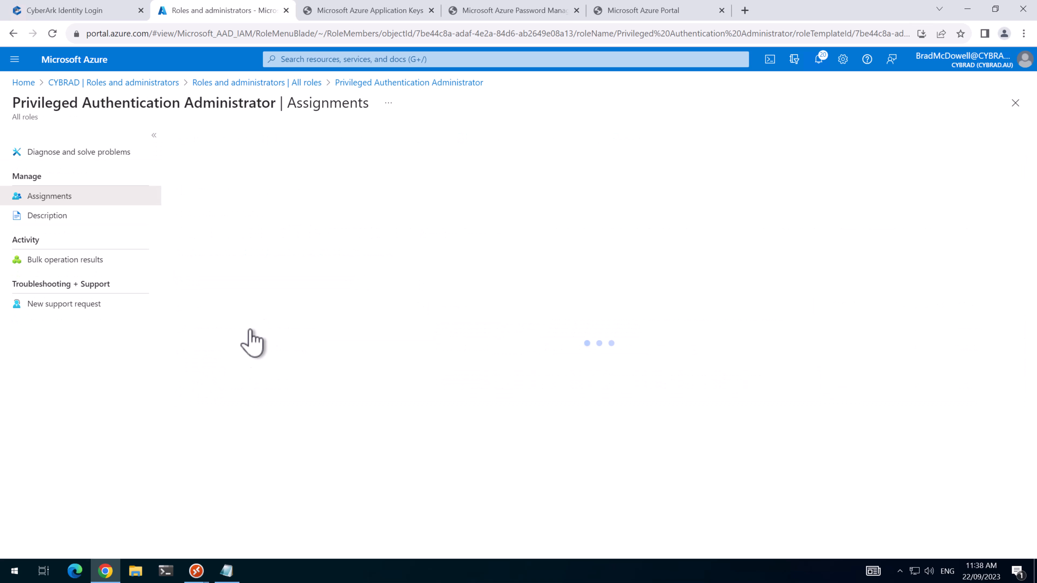
left_click(216, 139)
left_click(442, 180)
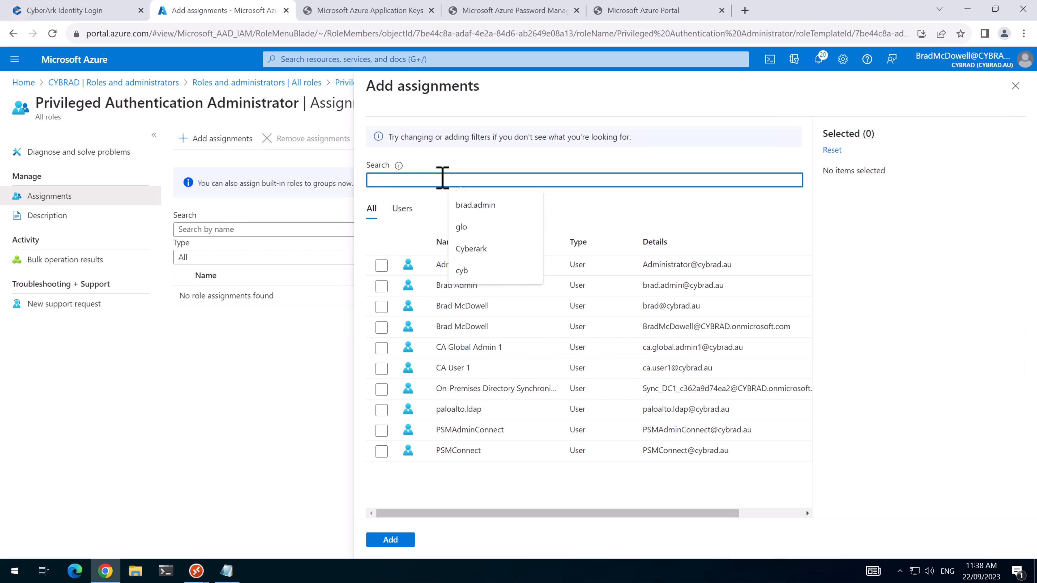
type("Cyberark")
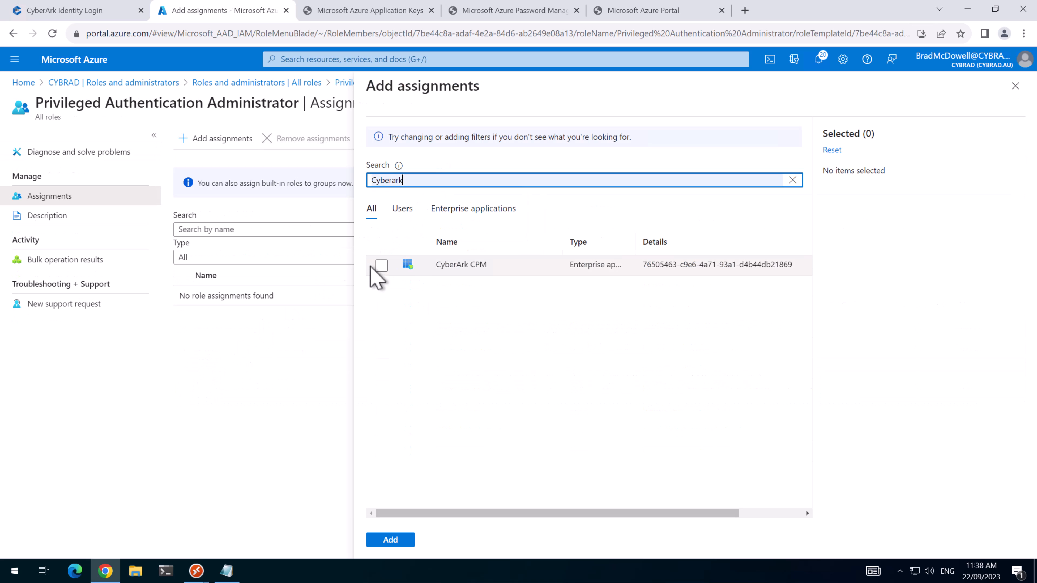
left_click(382, 266)
left_click(390, 540)
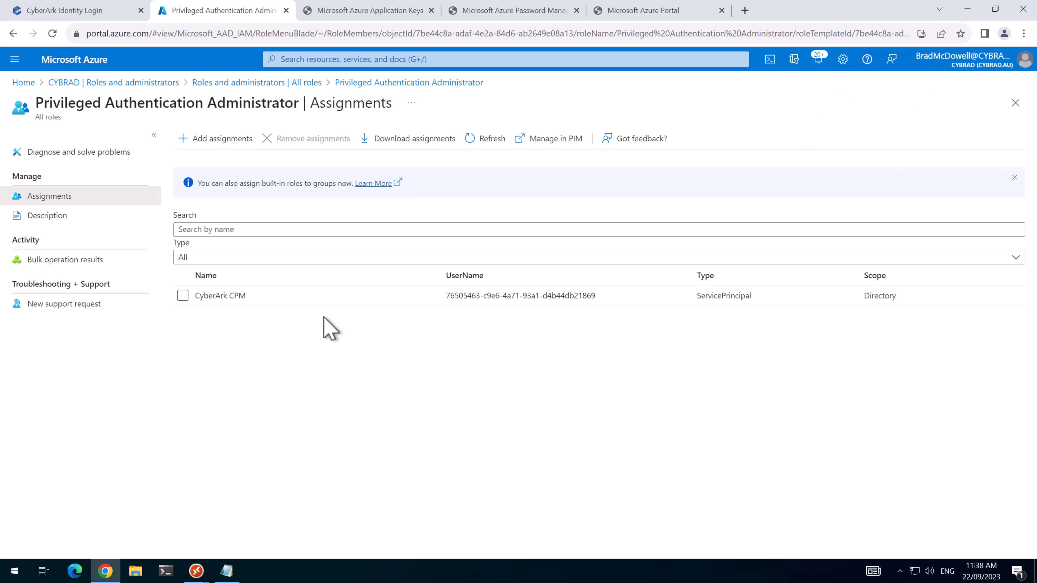
In Privilege Cloud, start a new Cloud Service account on the CYBRAD Microsoft Azure Application Keys Management platform, stored in the Azure_CPM Safe.
left_click(94, 12)
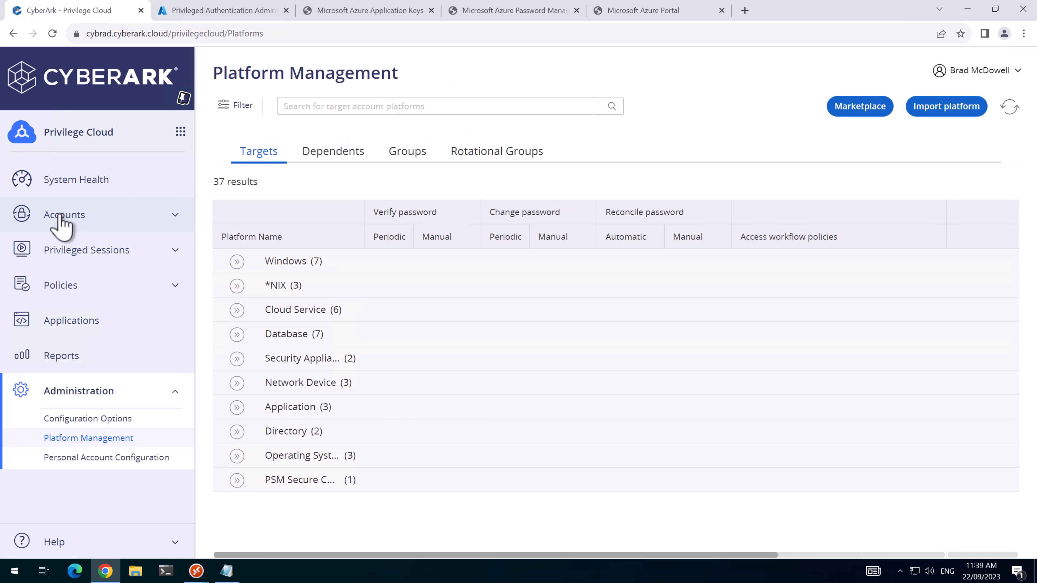
left_click(61, 217)
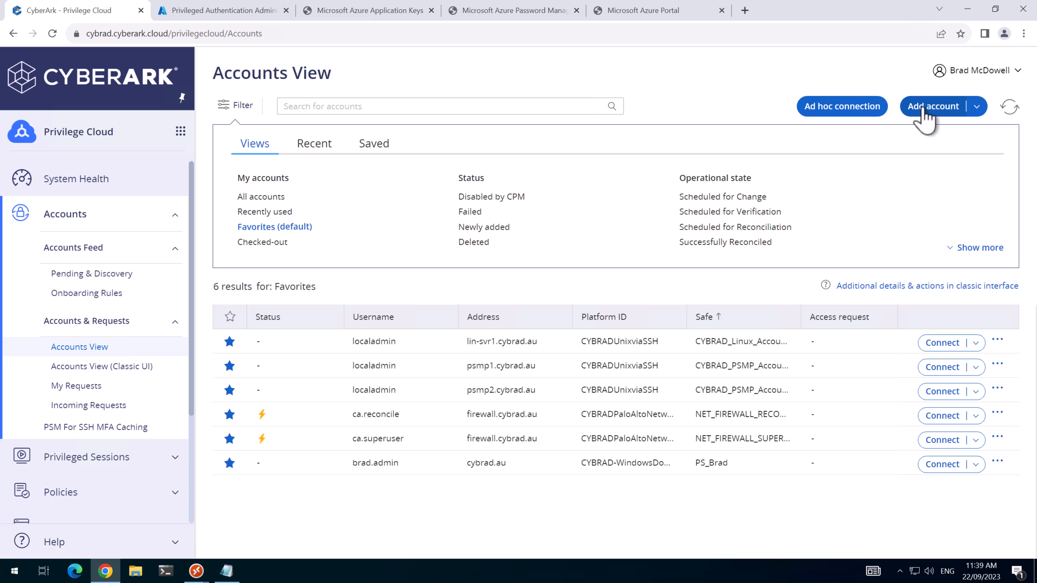
left_click(925, 109)
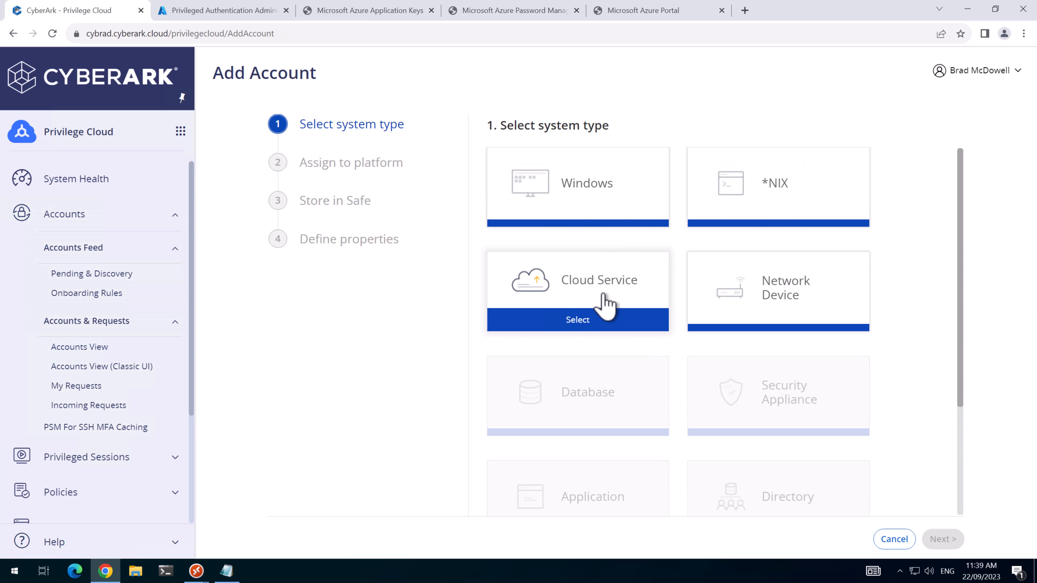
left_click(592, 300)
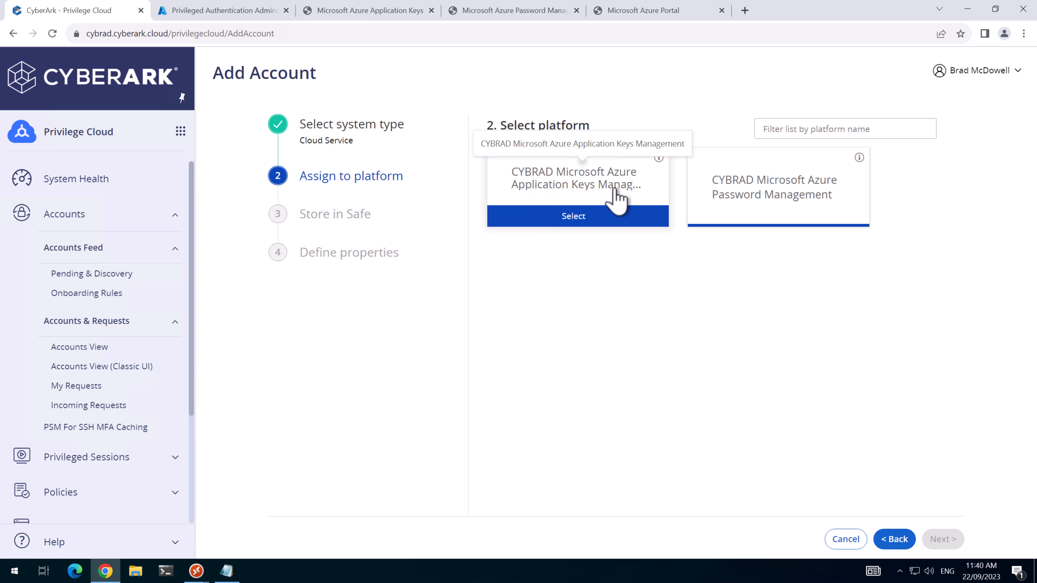
left_click(586, 217)
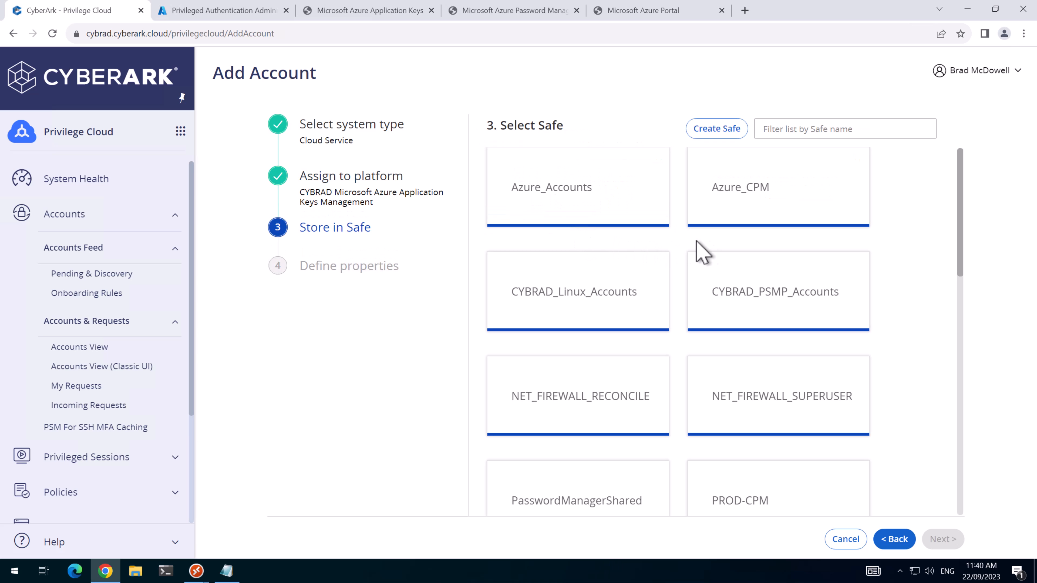
mouse_move(732, 222)
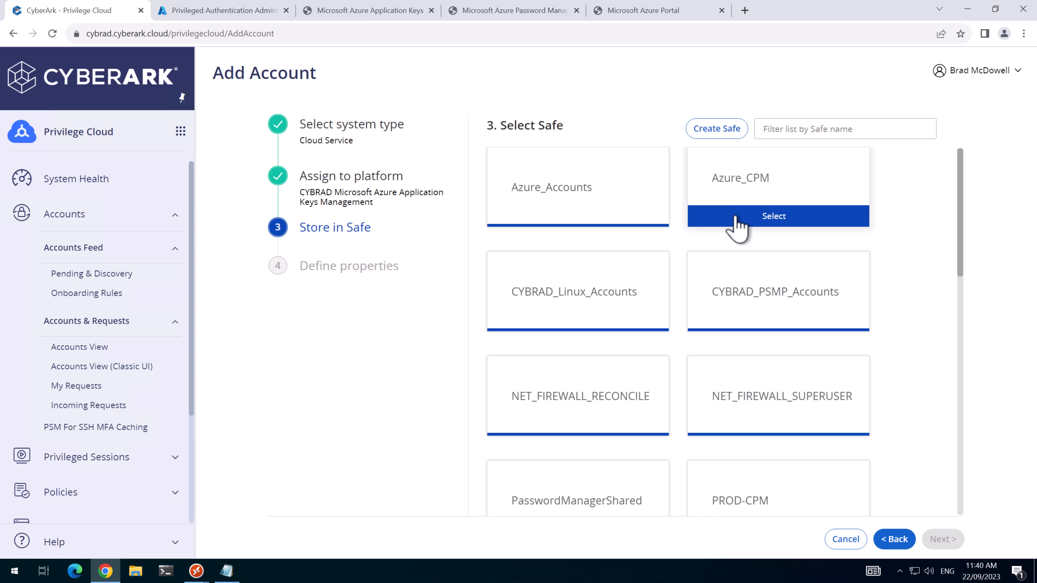
left_click(737, 219)
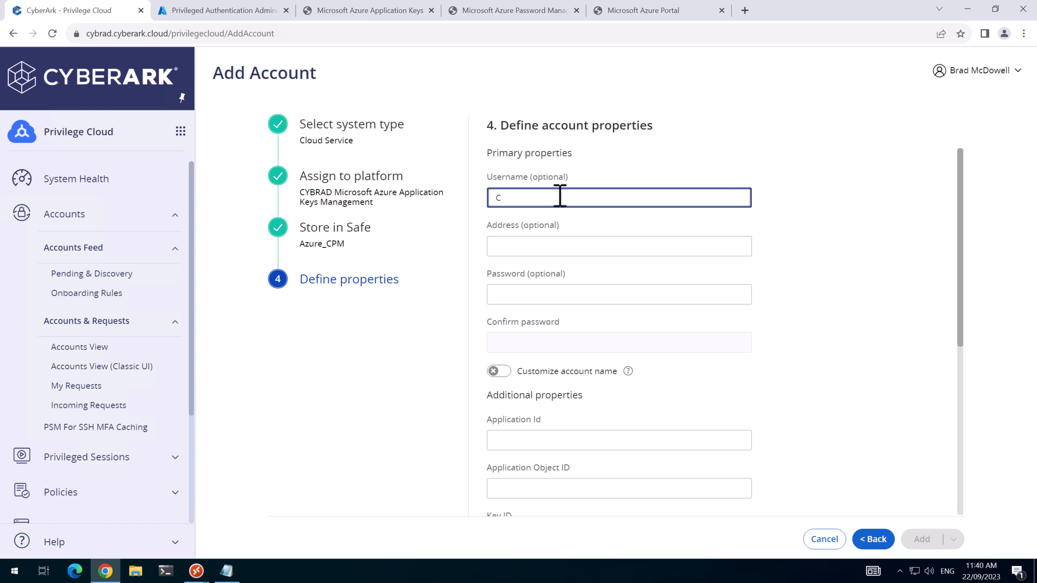
Set the new account's username to CyberArk CPM and its address to portal.azure.com.
type("CyberArk CPM")
key("Tab")
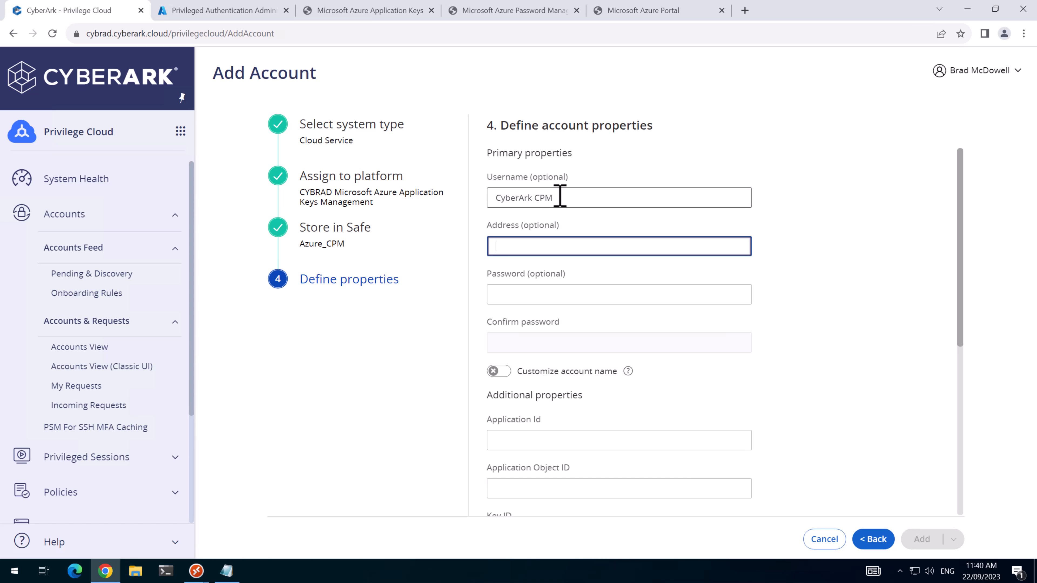
type("portal.azure.com")
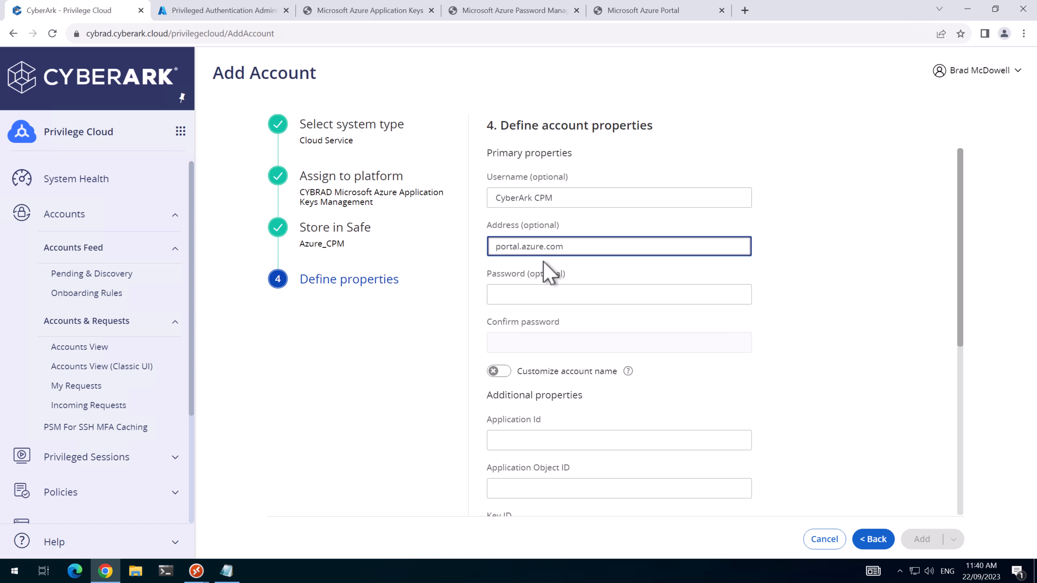
Copy the client secret value from the Notepad notes into the new account's password and password confirmation.
left_click(552, 294)
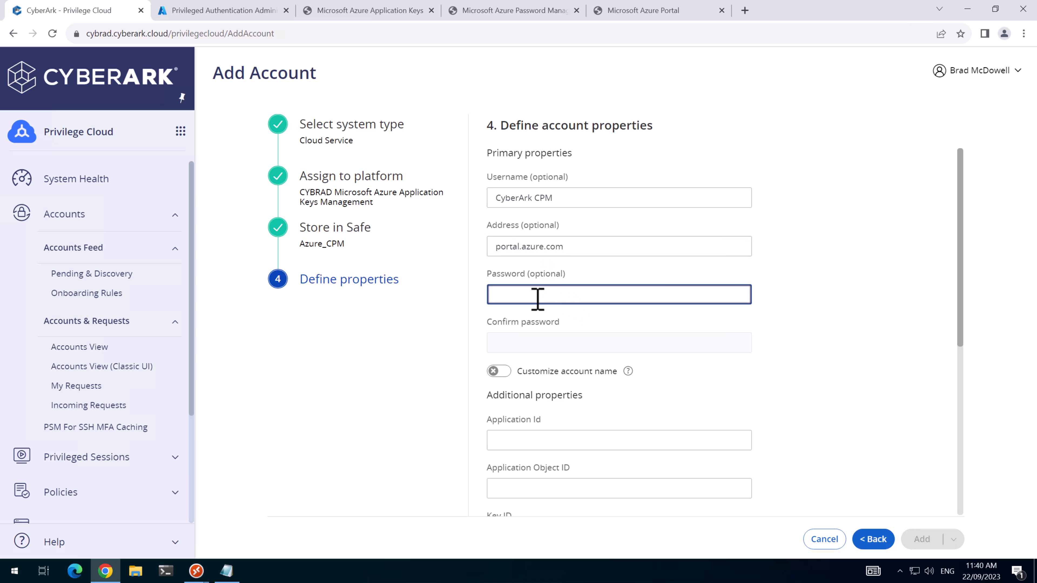
left_click(230, 568)
left_click_drag(39, 273, 16, 273)
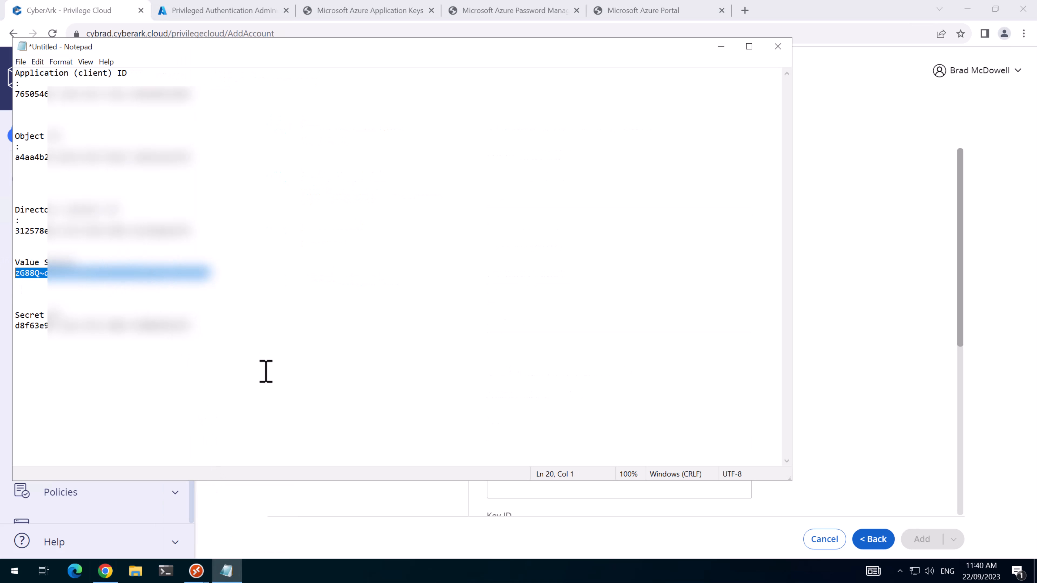
key("ctrl+c")
left_click(334, 512)
left_click(550, 295)
key("ctrl+v")
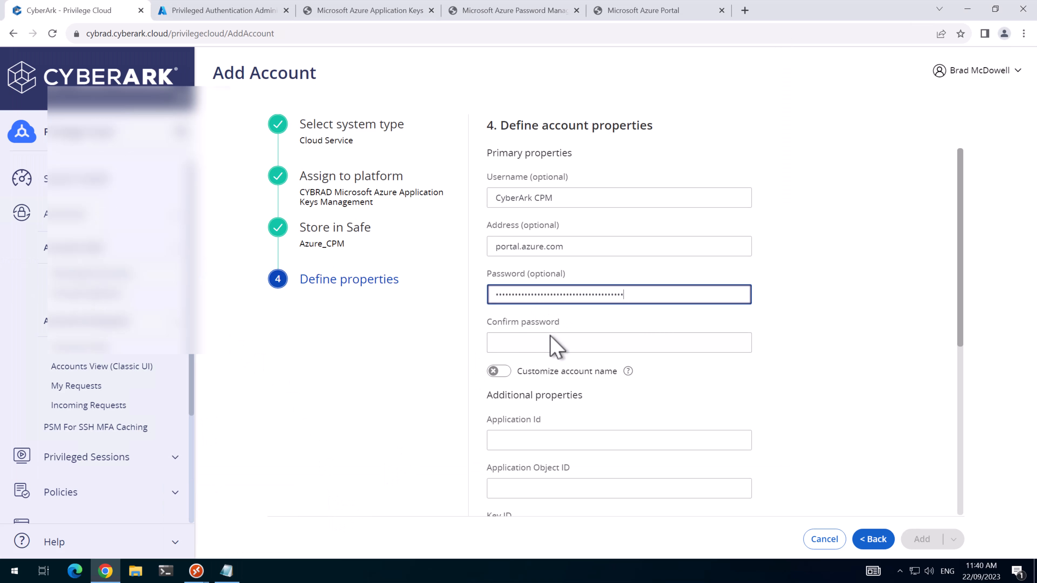
left_click(555, 342)
key("ctrl+v")
Copy the application (client) ID from the Notepad notes into the account's Application Id property.
scroll(498, 351, "down", 3)
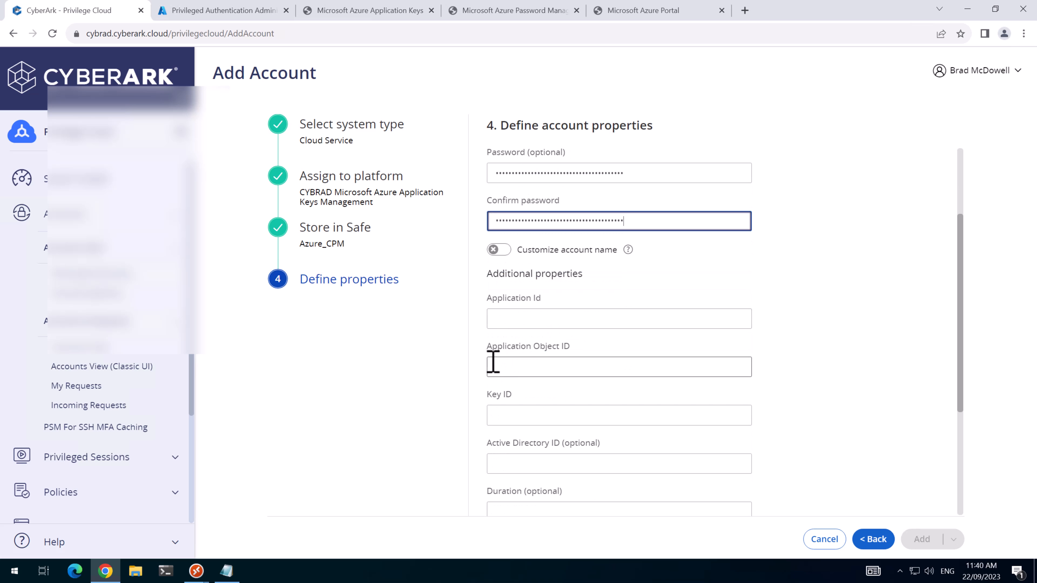
left_click(536, 325)
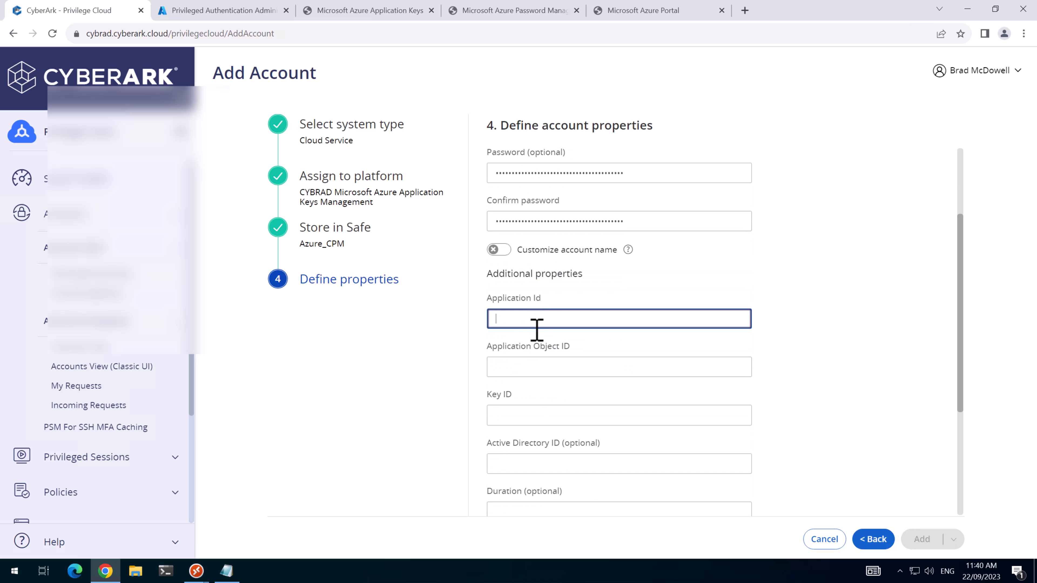
left_click(226, 571)
left_click_drag(211, 95, 16, 94)
key("ctrl+c")
key("alt+Tab")
key("ctrl+v")
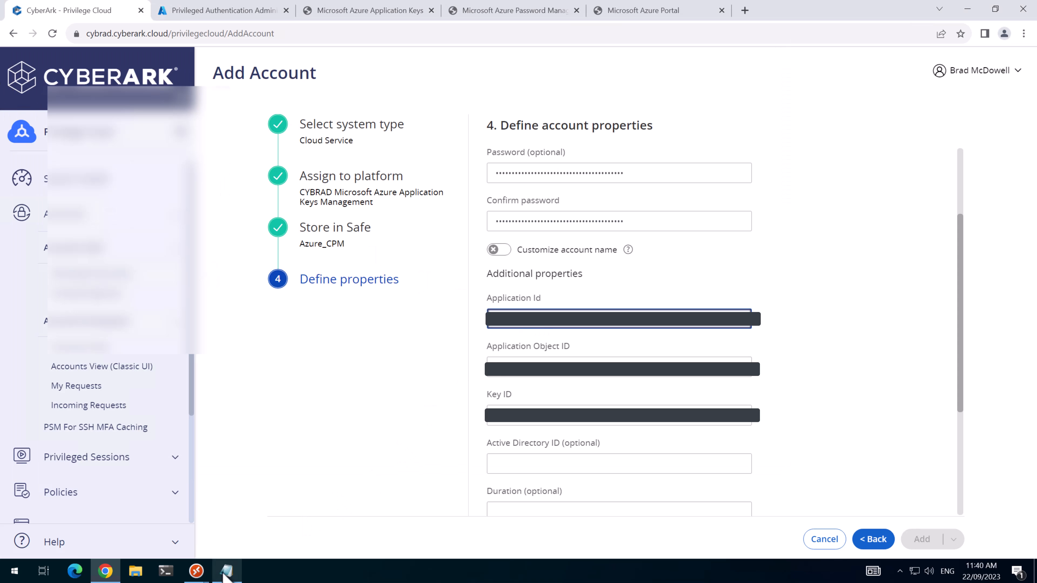
Copy the object ID from the Notepad notes into the account's Application Object ID property.
left_click(527, 361)
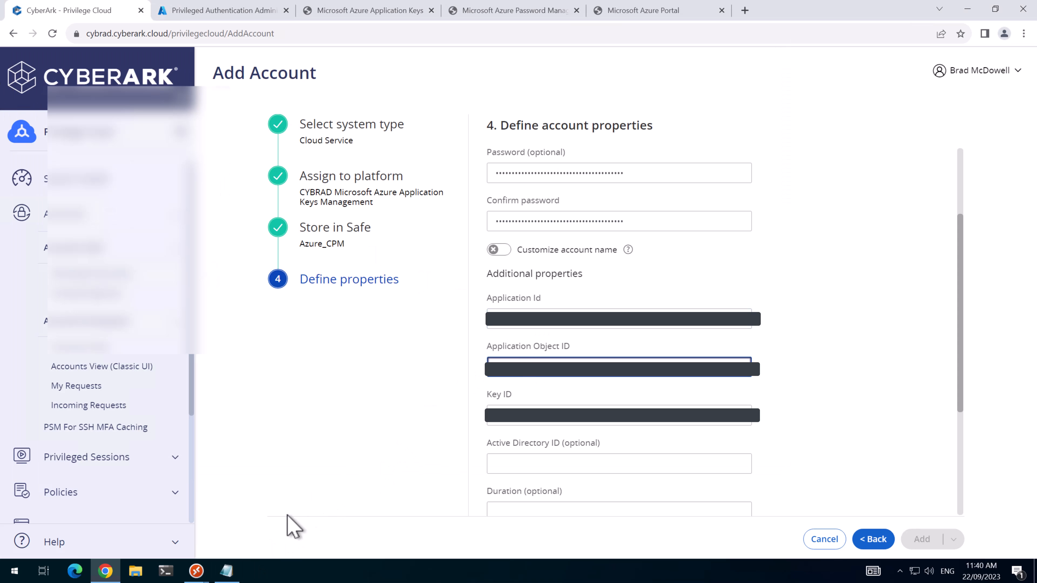
left_click(226, 571)
left_click_drag(213, 156, 15, 156)
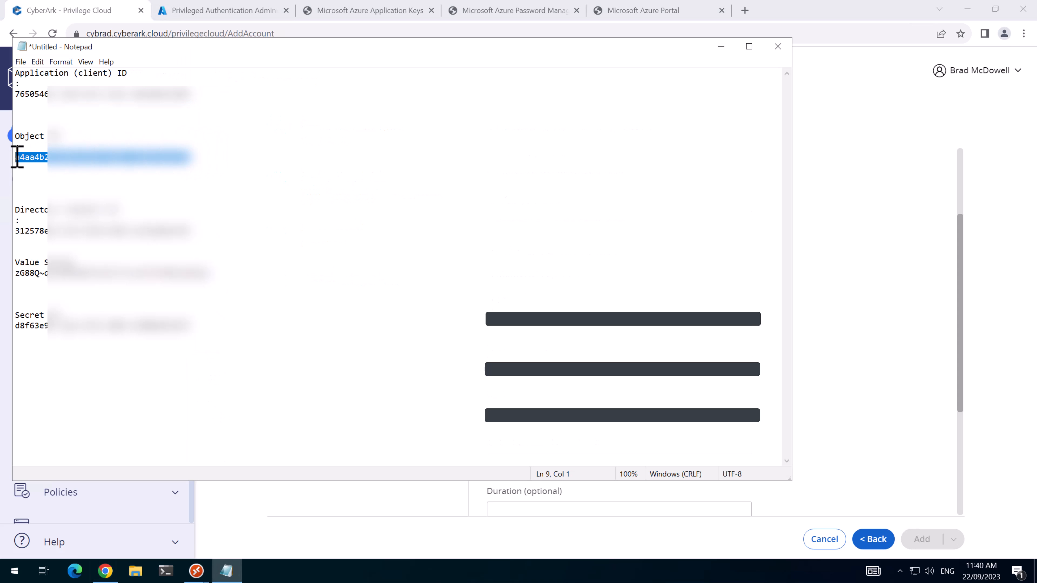
key("ctrl+c")
key("alt+Tab")
key("ctrl+v")
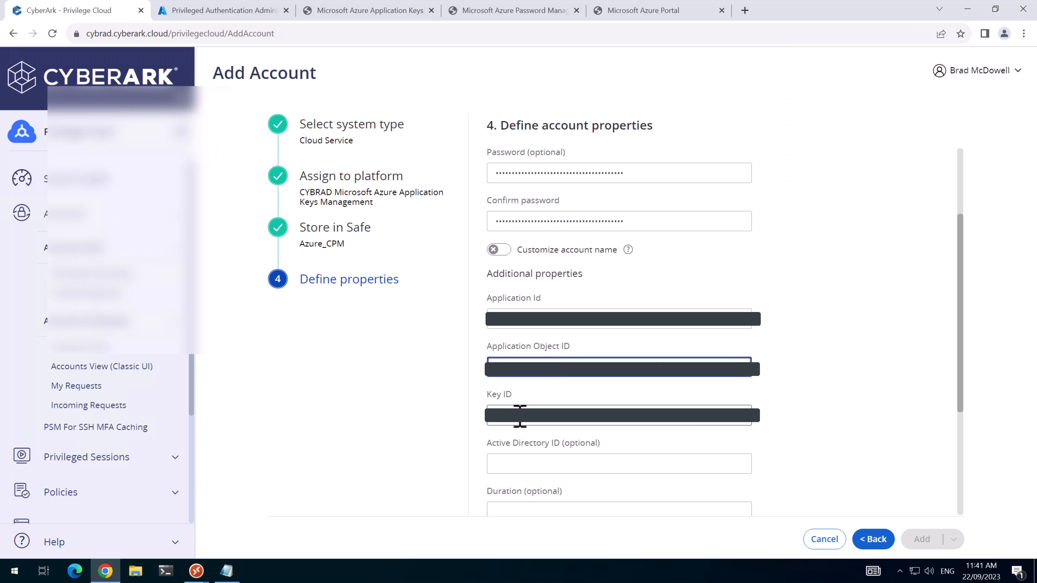
Copy the secret ID from the Notepad notes into the account's Key ID property.
left_click(226, 570)
left_click_drag(210, 326, 7, 326)
left_click(346, 518)
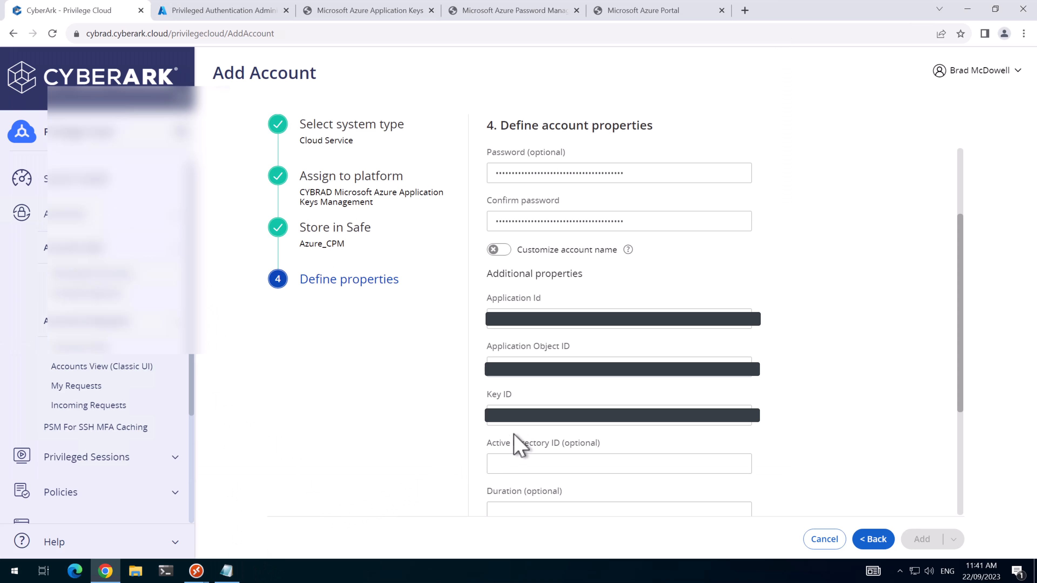
left_click(540, 413)
key("ctrl+v")
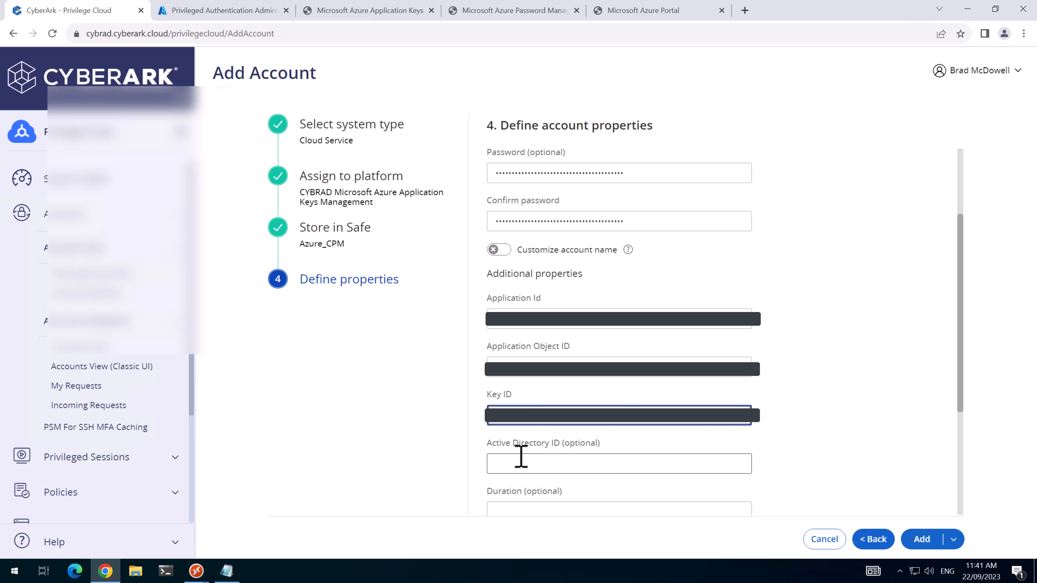
Copy the directory ID from the Notepad notes into the account's Active Directory ID property and add the account.
left_click(228, 571)
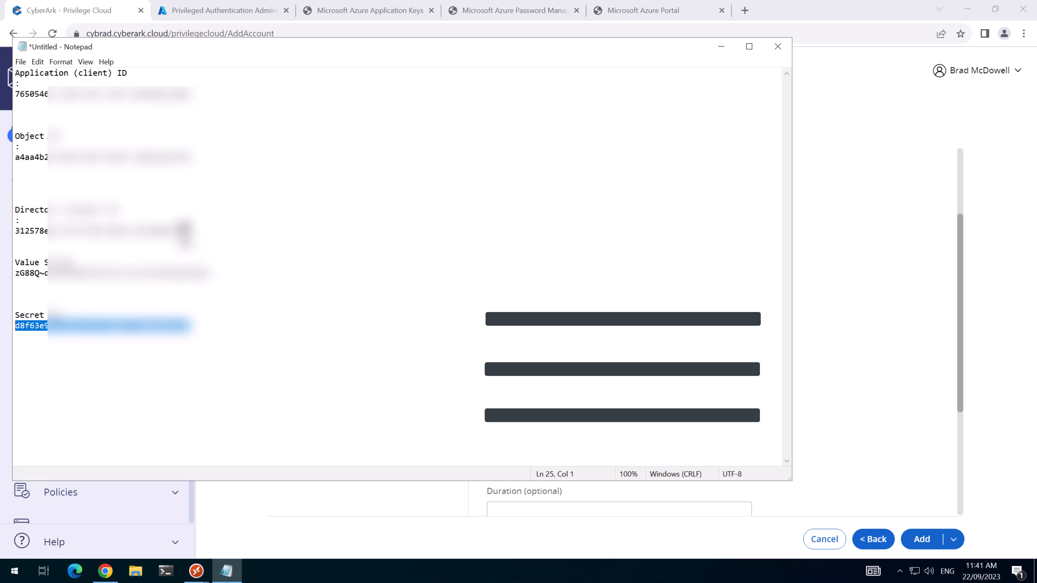
left_click(192, 231)
left_click_drag(192, 231, 15, 231)
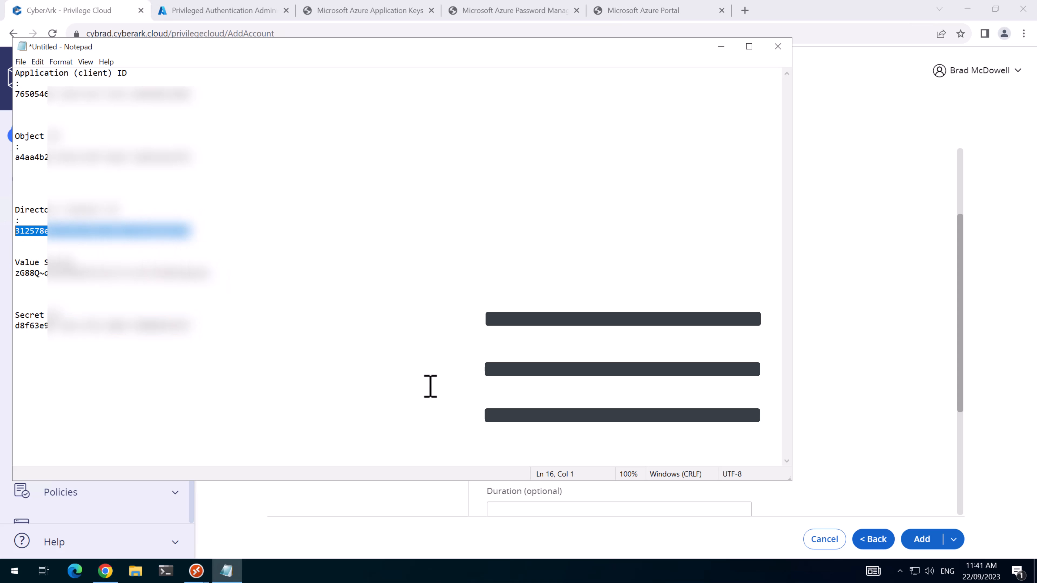
key("alt+Tab")
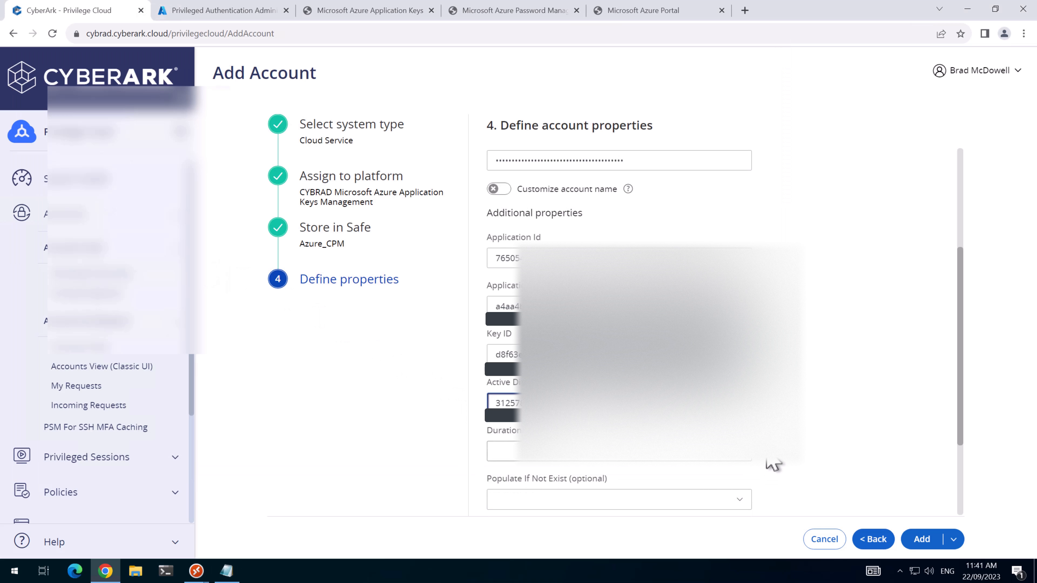
left_click(924, 543)
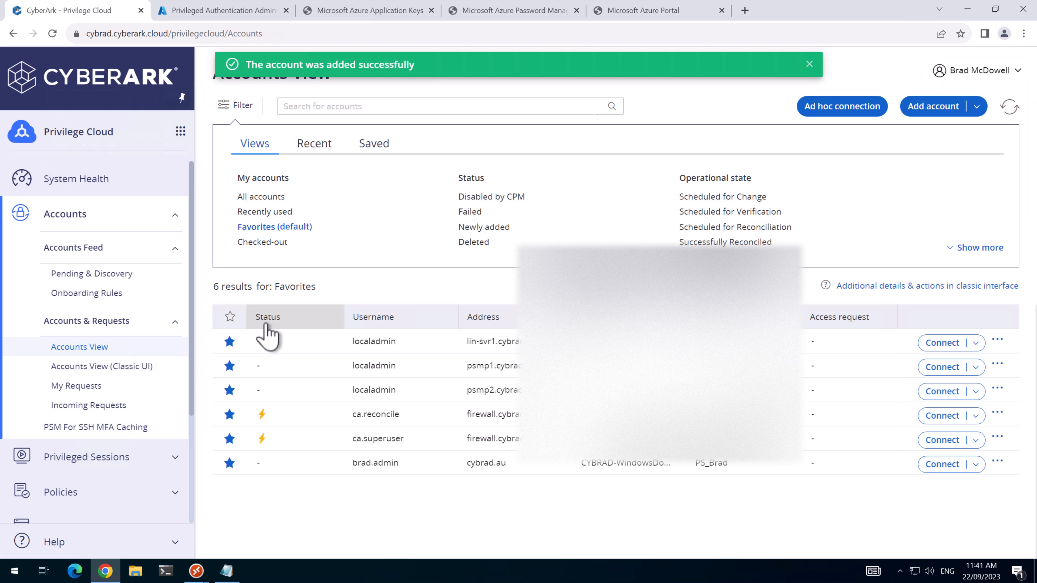
Mark the new CyberArk CPM account as a favorite among all accounts and open its details from the Favorites view.
left_click(259, 198)
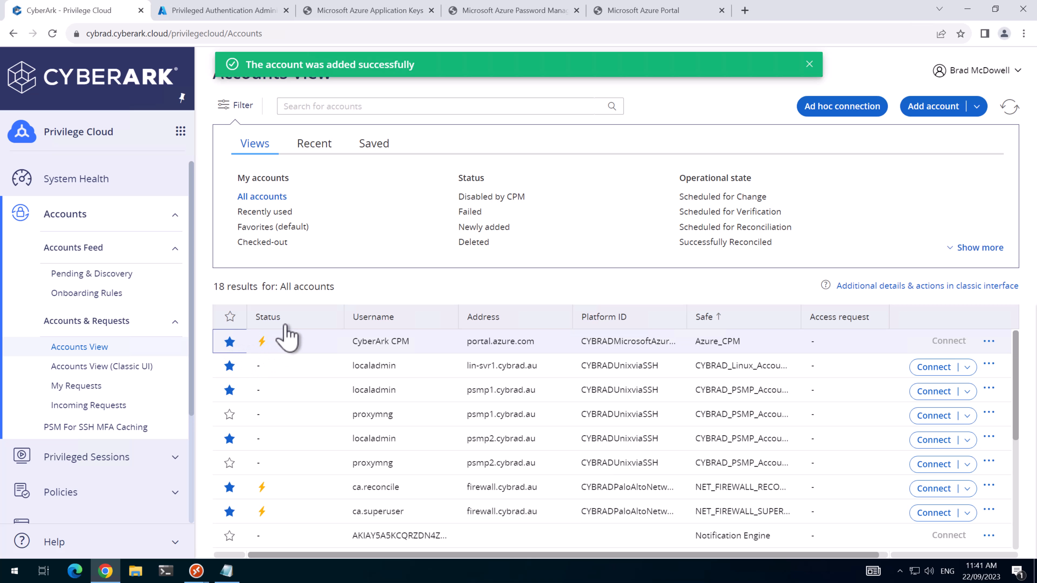
left_click(272, 228)
left_click(341, 345)
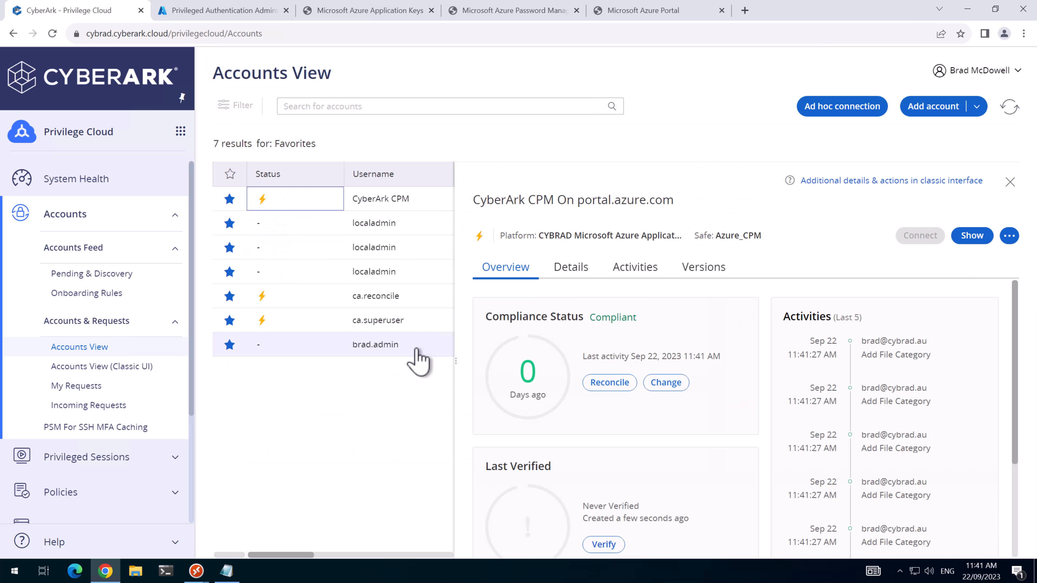
Request immediate verification of the CyberArk CPM account on portal.azure.com.
scroll(528, 413, "down", 1)
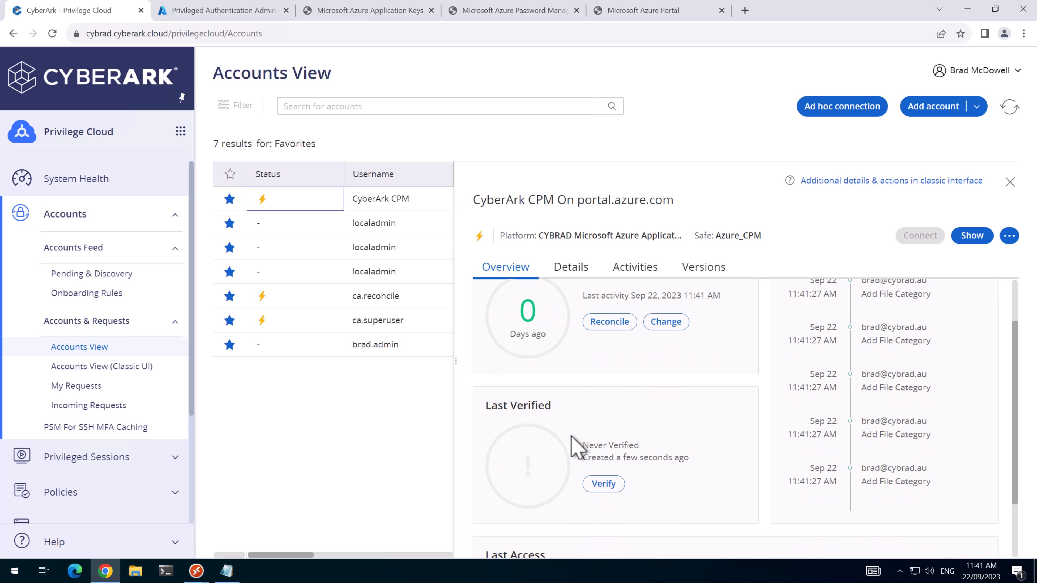
left_click(604, 484)
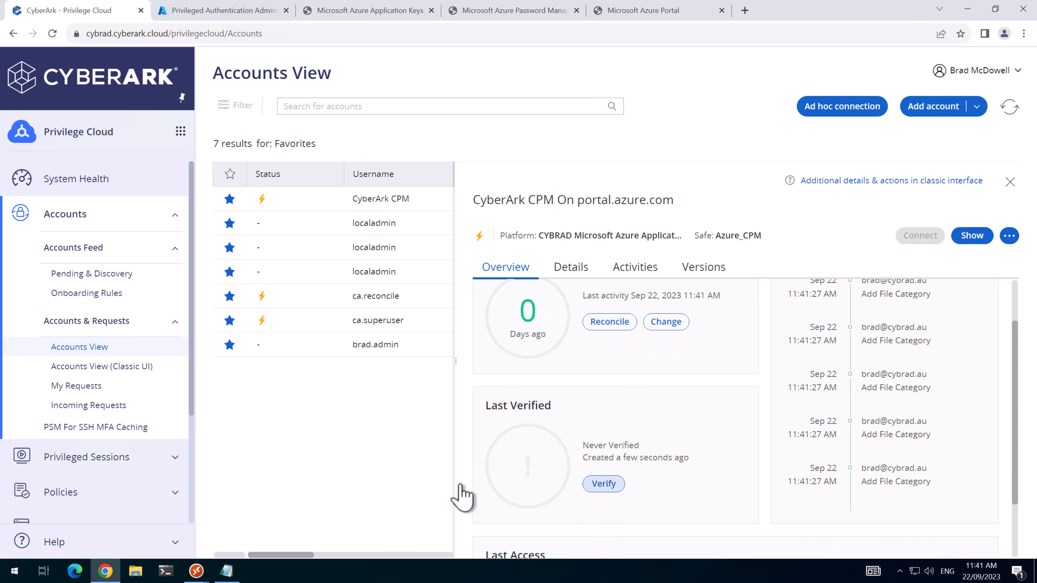
mouse_move(196, 572)
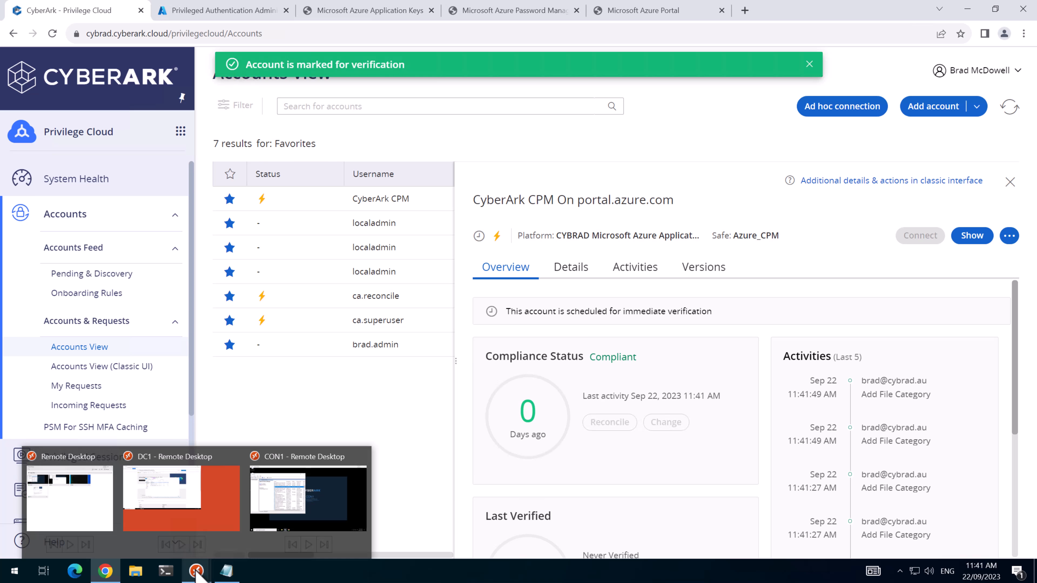
Switch to the CON1 remote desktop, return to refresh the CyberArk CPM account's details, and check its last verification.
left_click(271, 537)
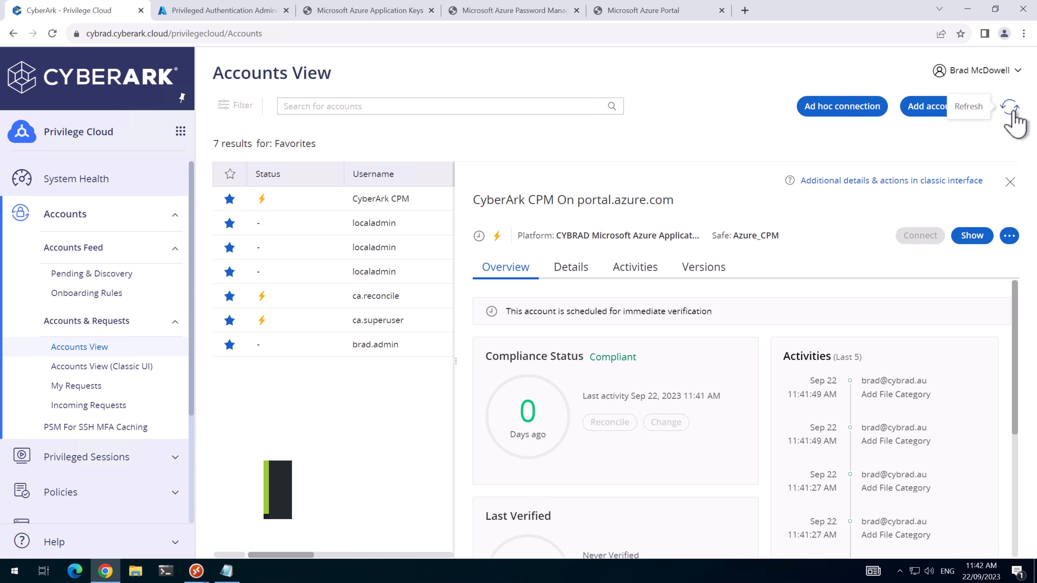
left_click(1010, 107)
left_click(431, 355)
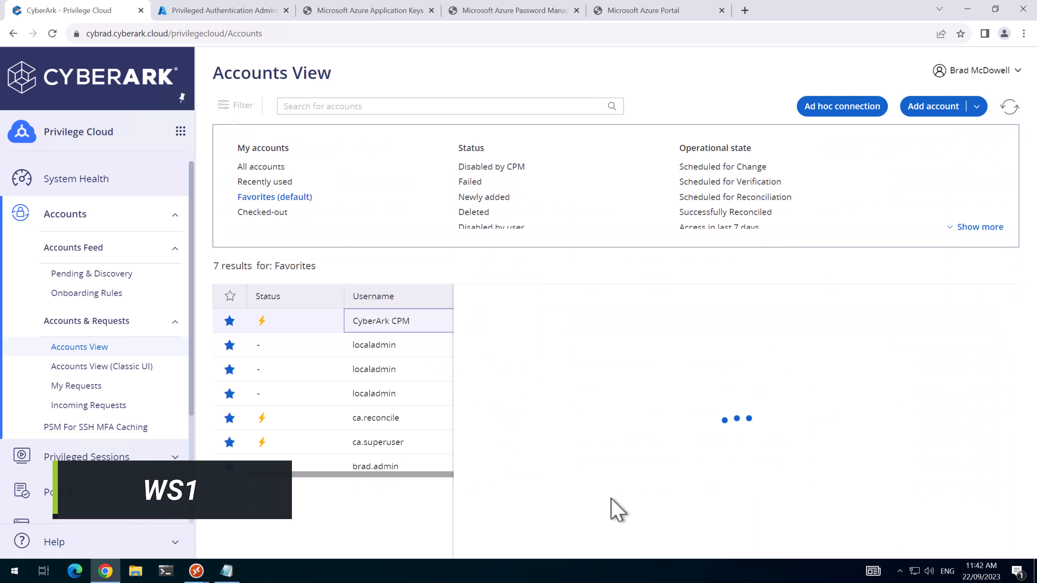
left_click_drag(613, 506, 671, 507)
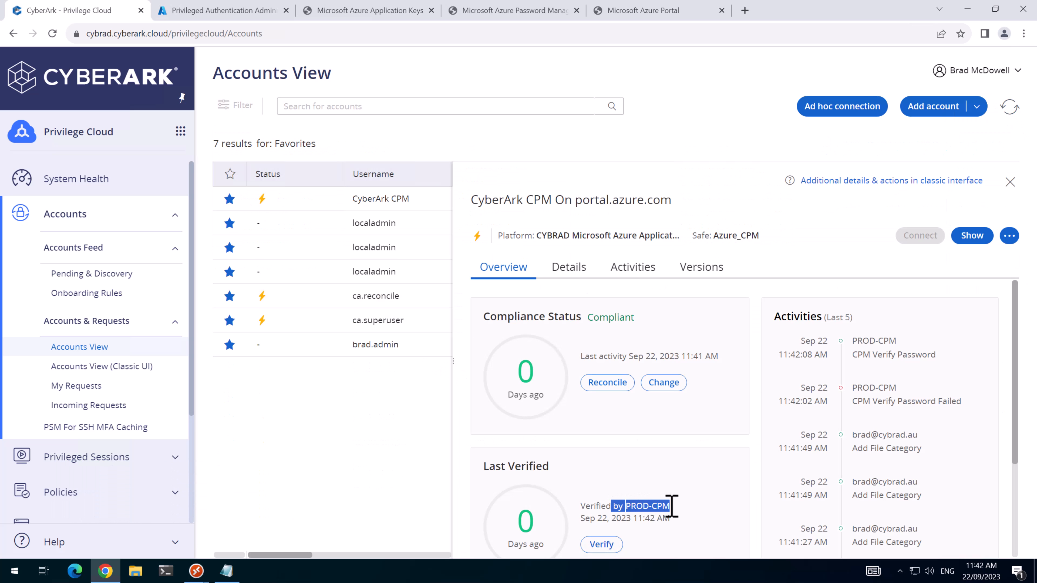
left_click(691, 508)
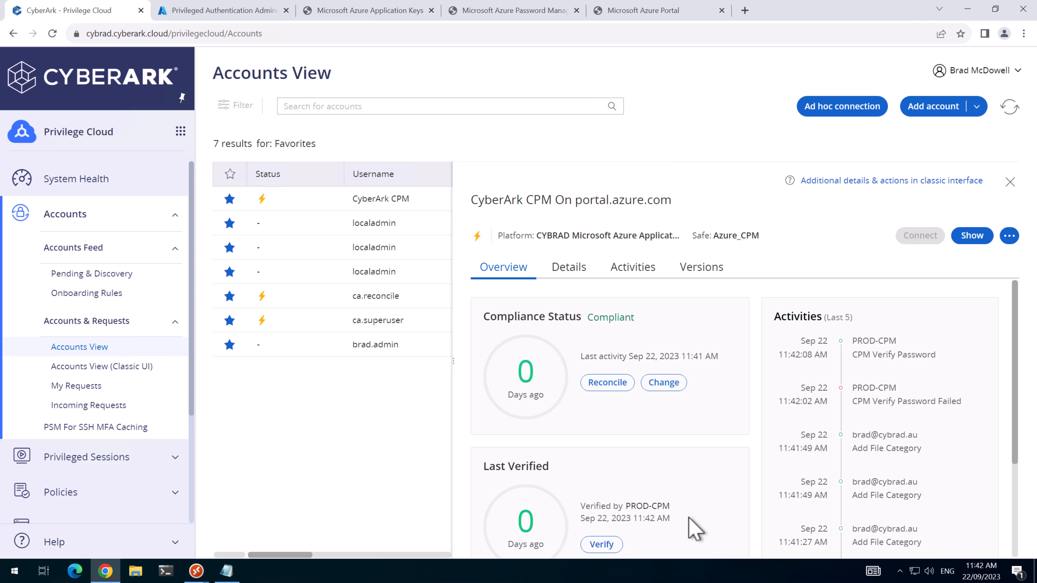
Request a manual password change for the CyberArk CPM account on portal.azure.com.
left_click(665, 383)
left_click(753, 383)
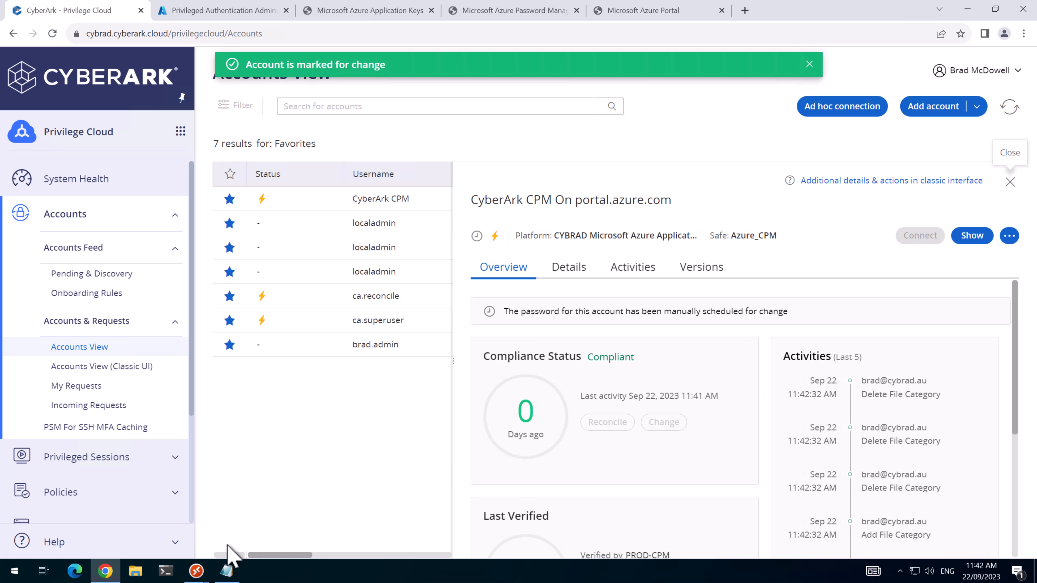
Restart the CyberArk Password Manager service on CON1, and refresh the CyberArk CPM account's details to check the change activity.
left_click(313, 491)
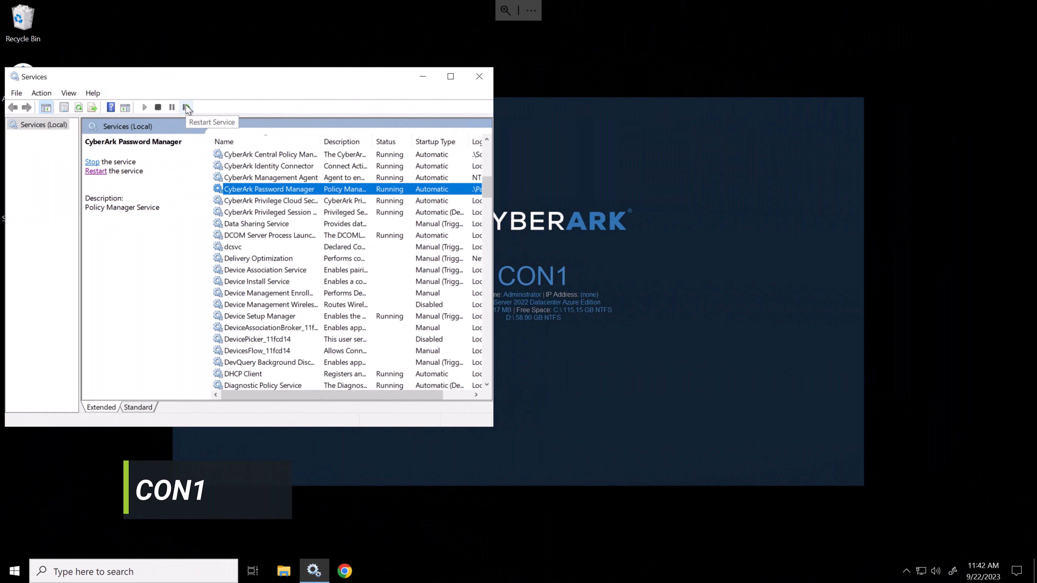
left_click(350, 92)
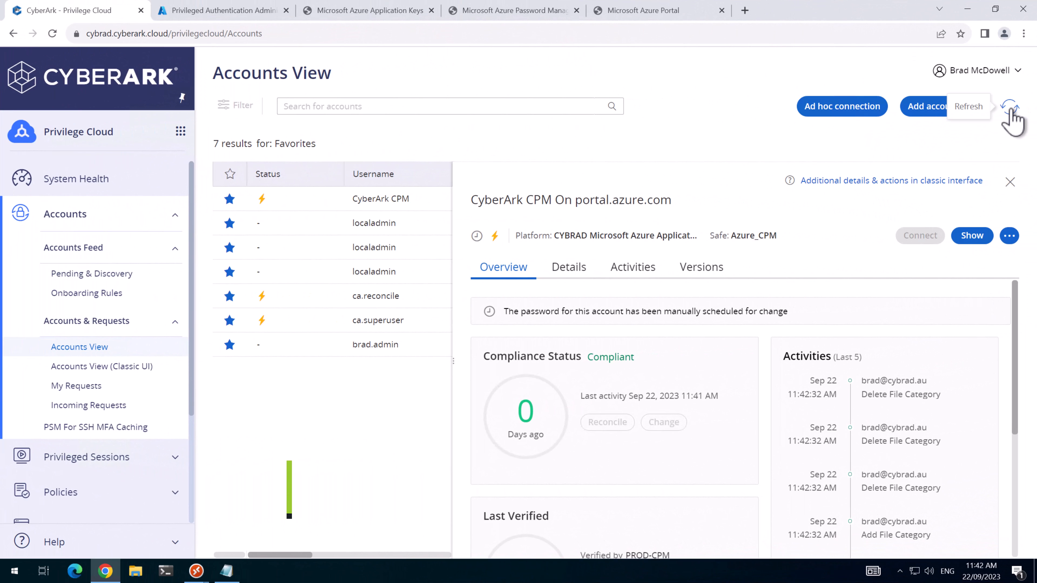
left_click(1010, 108)
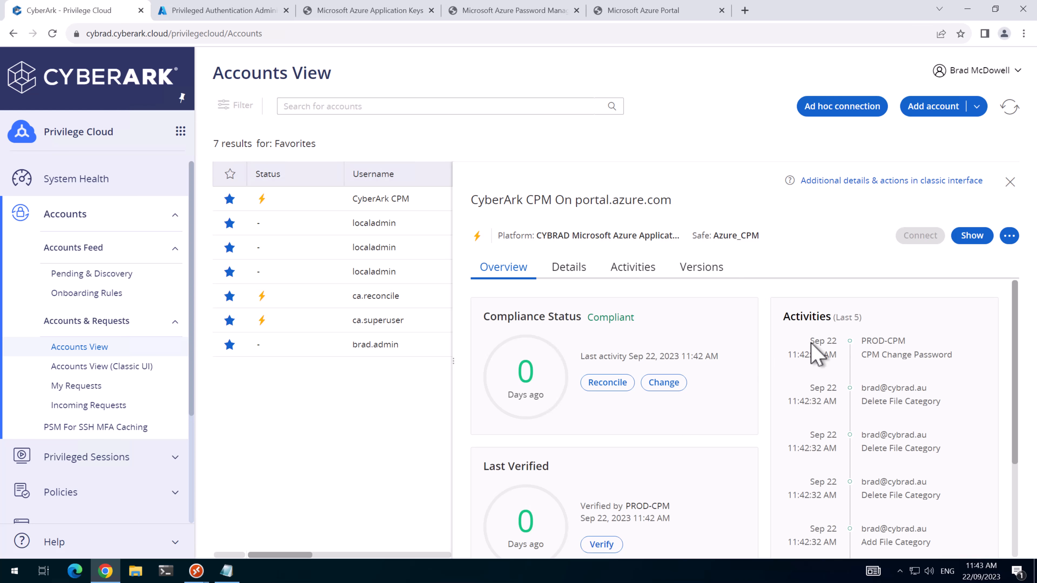
key("Escape")
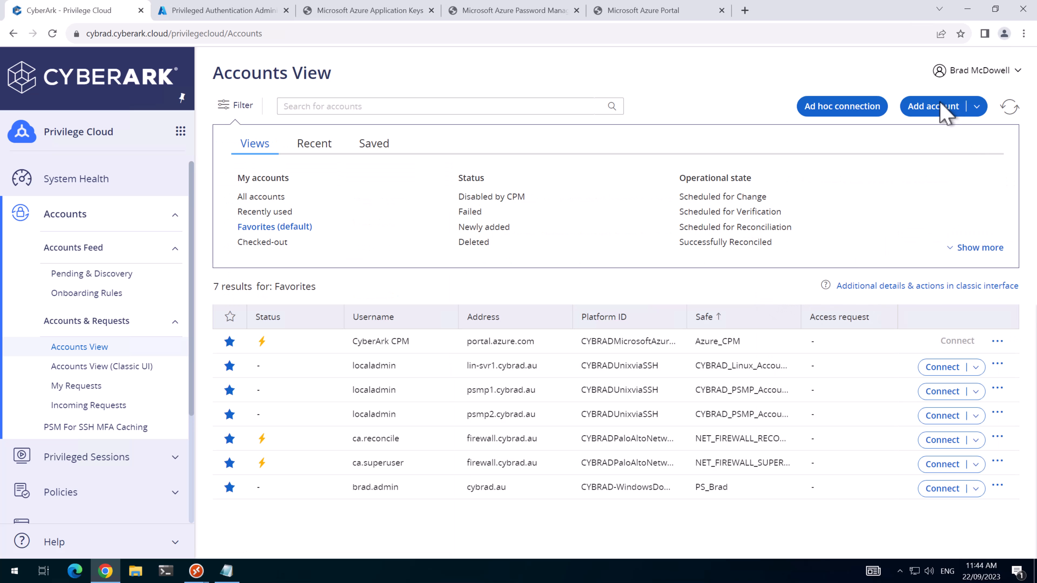
Start a new Cloud Service account on the CYBRAD Microsoft Azure Password Management platform, stored in the Azure_Accounts safe.
left_click(935, 107)
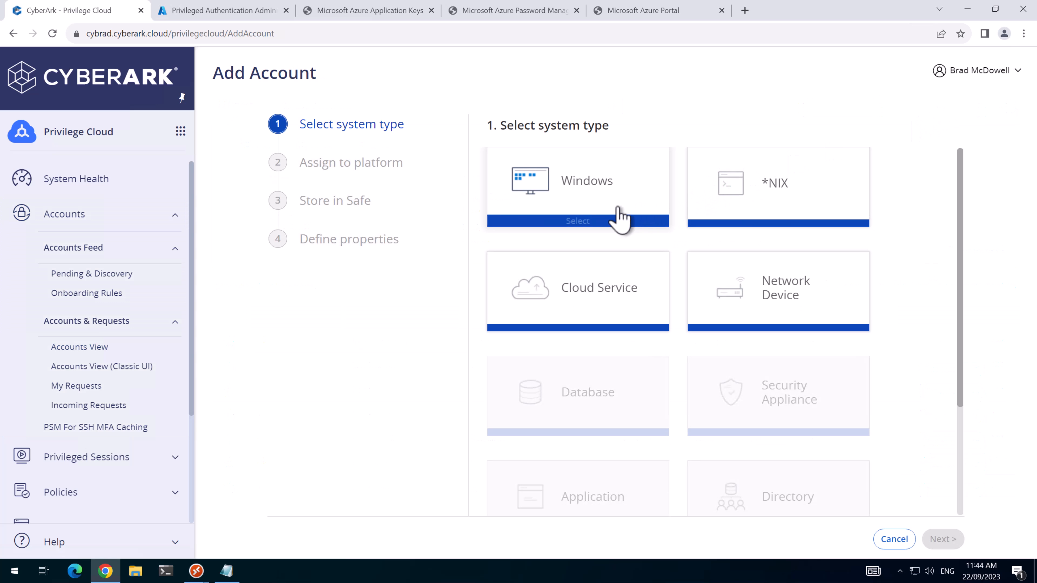
left_click(582, 291)
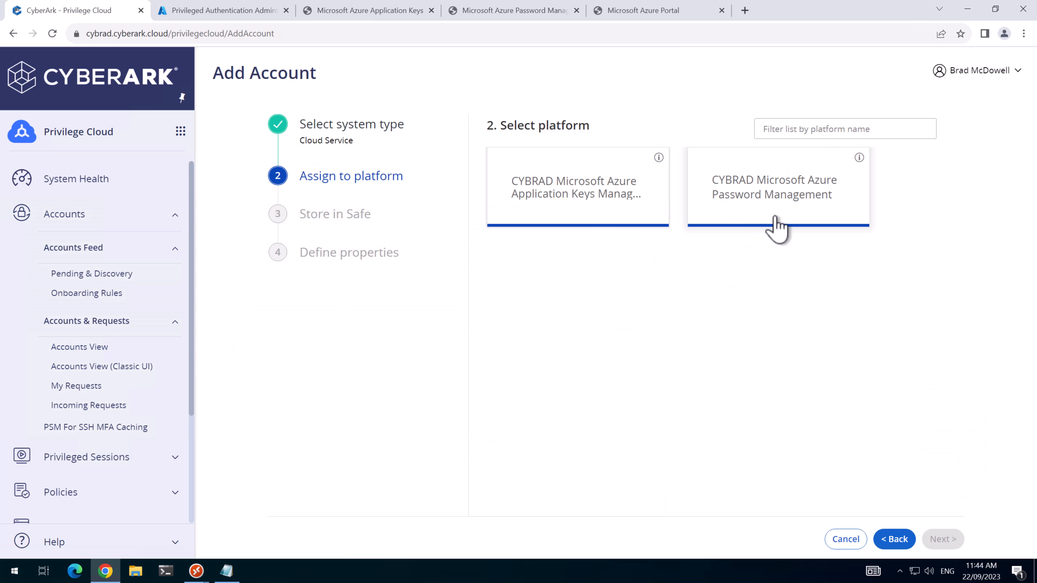
mouse_move(727, 200)
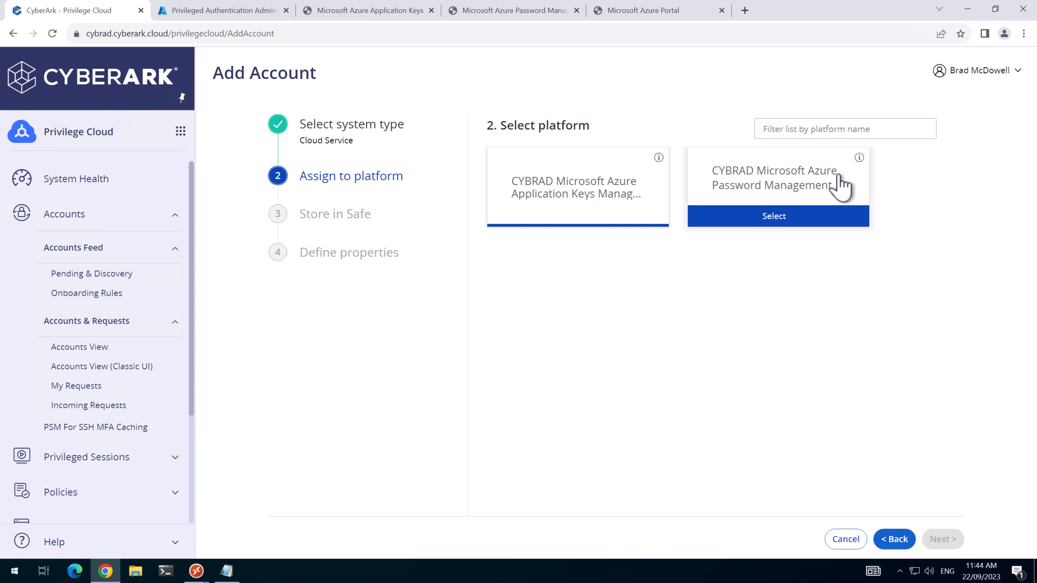
left_click(770, 223)
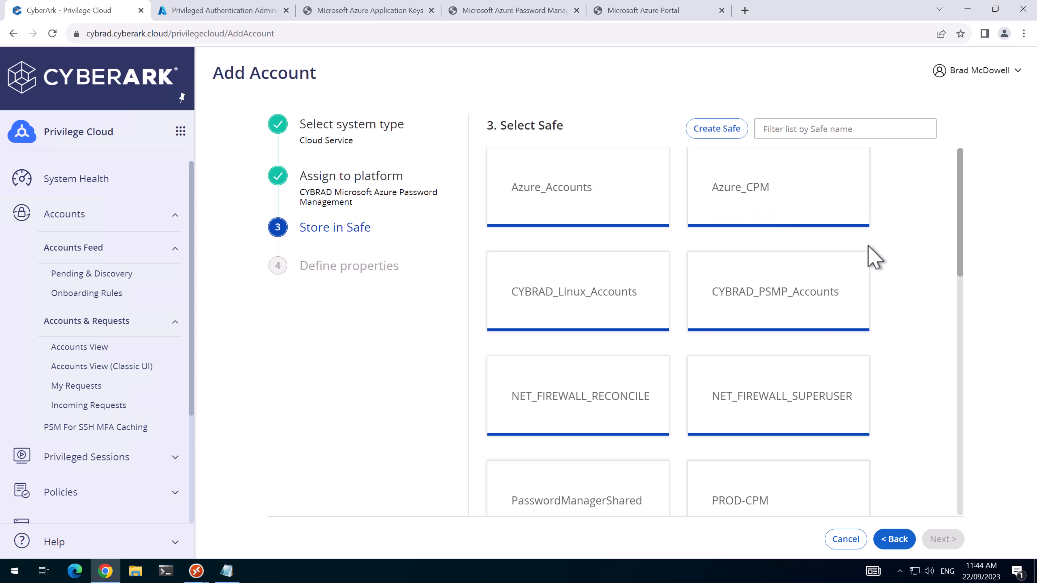
mouse_move(549, 219)
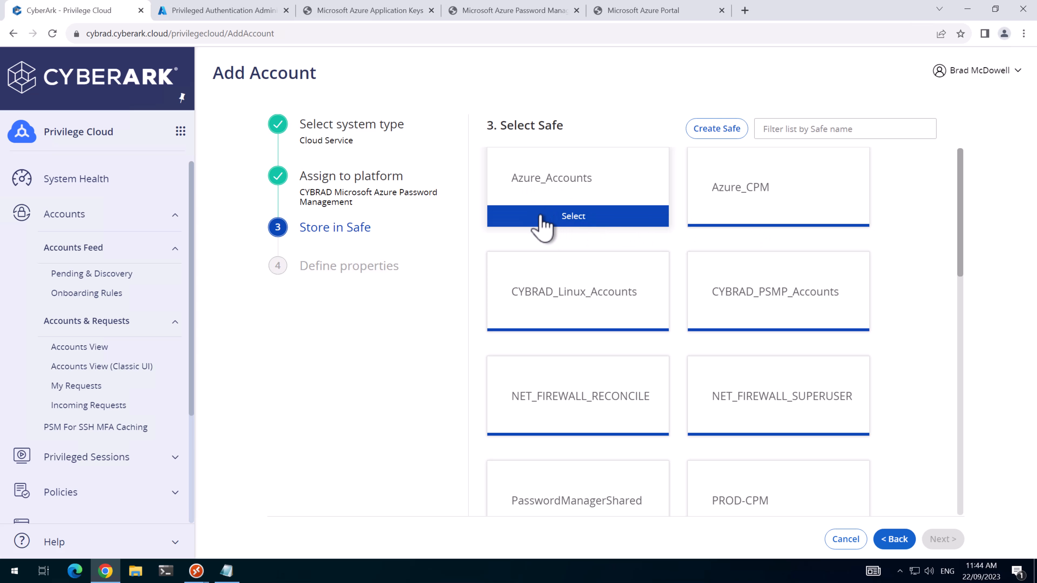
left_click(548, 220)
Enter the global admin account's username, the address portal.azure.com, and the account password with its confirmation.
key("ctrl+v")
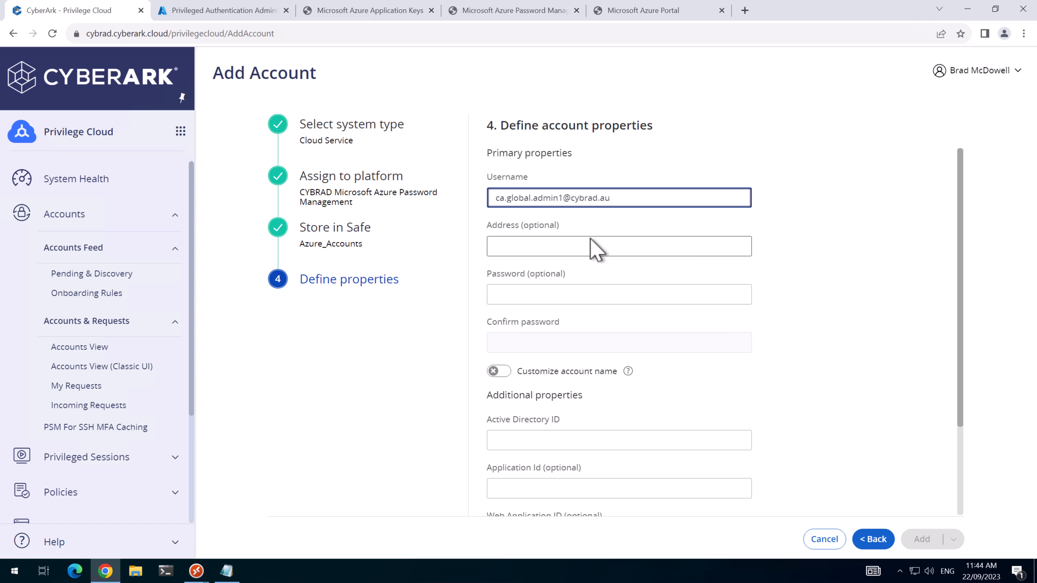
left_click(549, 247)
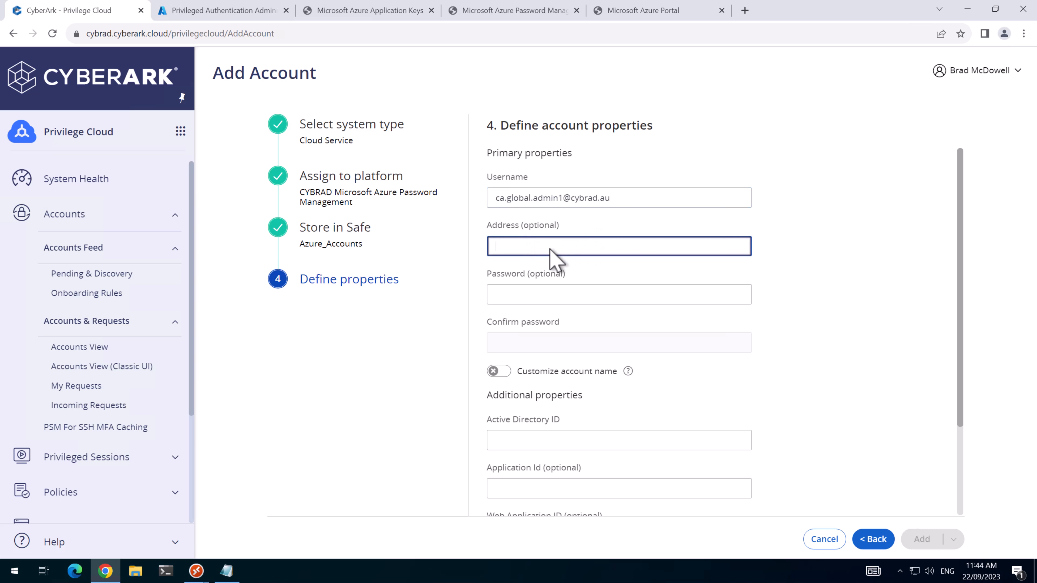
key("ctrl+v")
left_click(532, 295)
key("ctrl+v")
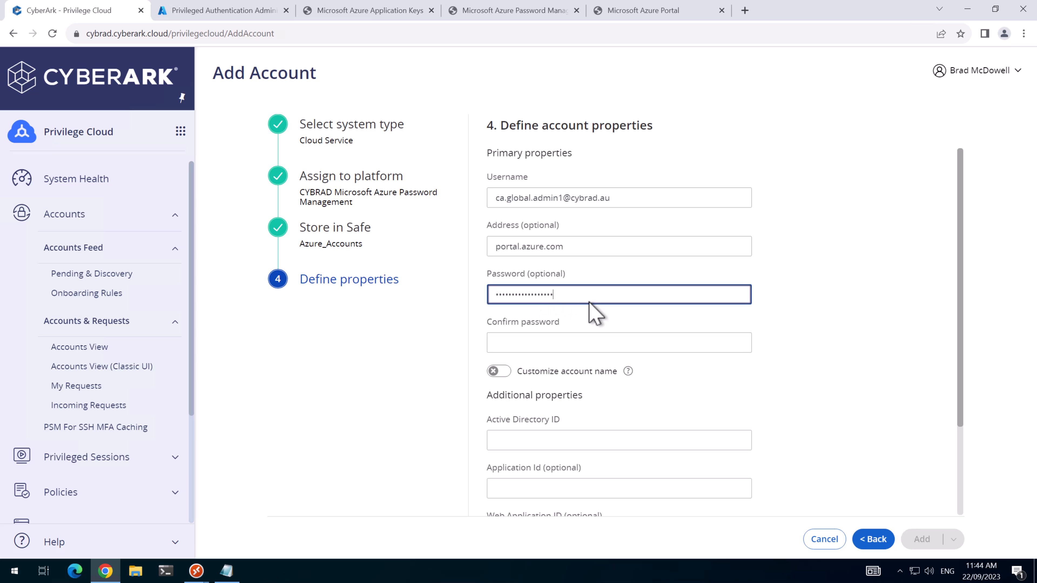
left_click(579, 343)
key("ctrl+v")
Copy the directory ID from the Notepad notes into the global admin account's Active Directory ID property and add the account.
scroll(578, 368, "down", 3)
left_click(577, 442)
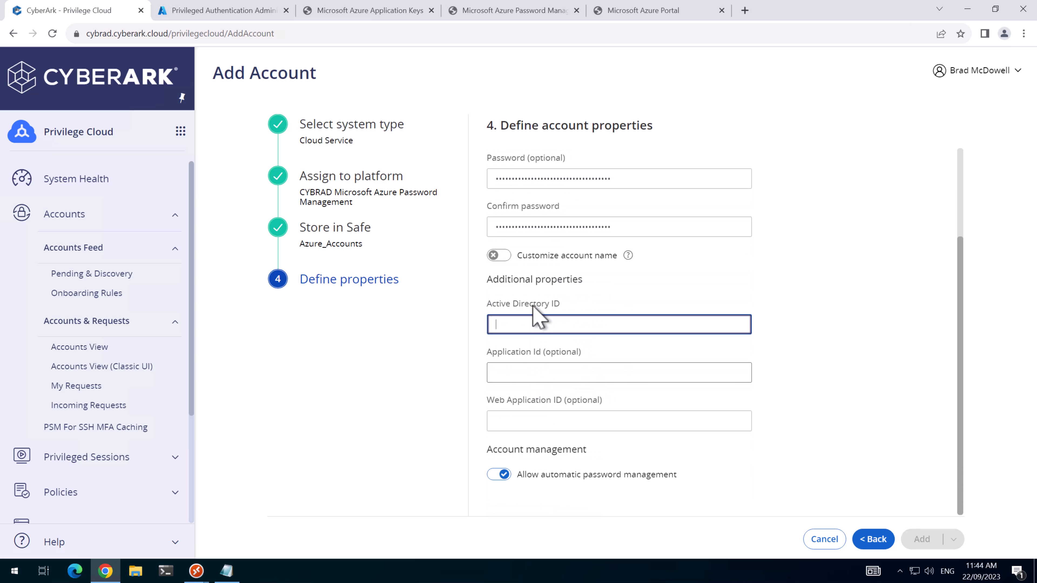
left_click(226, 571)
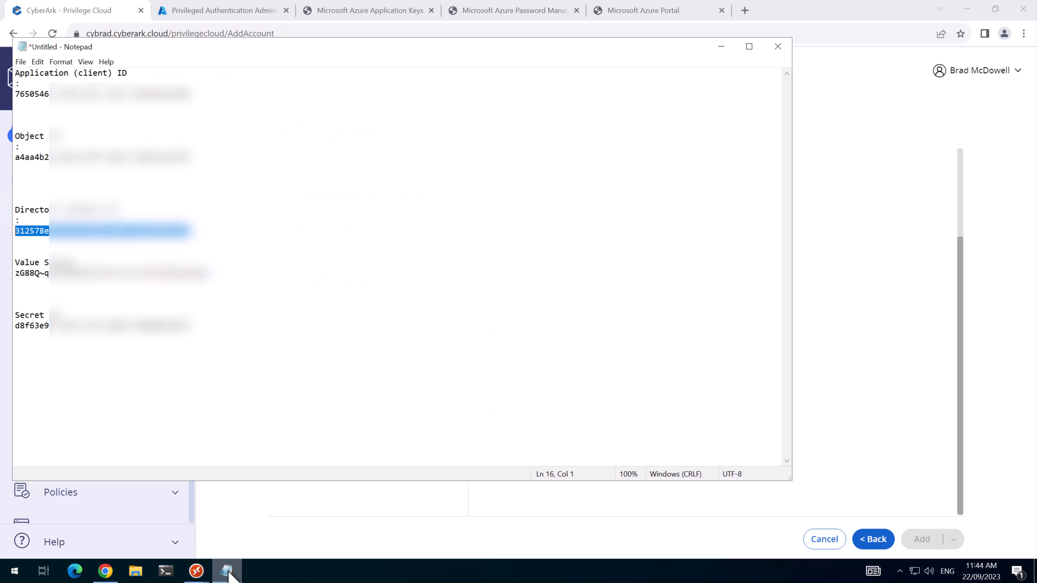
right_click(88, 243)
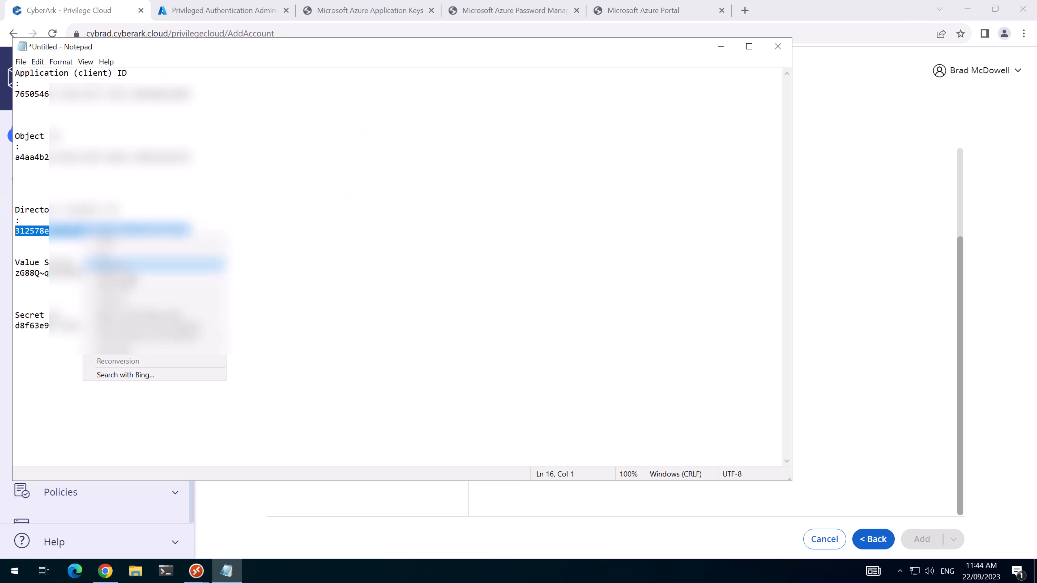
left_click(118, 265)
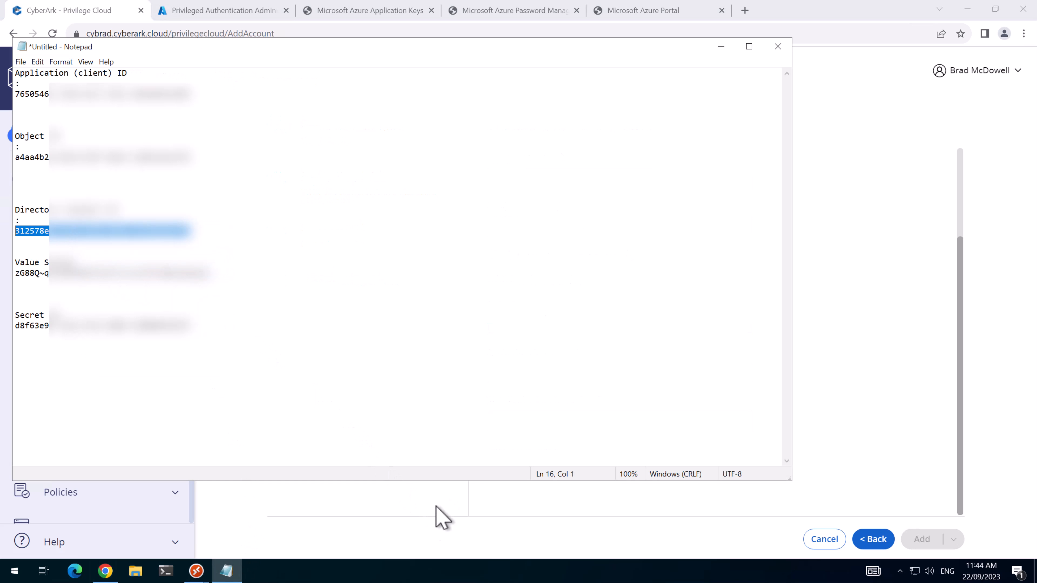
left_click(551, 331)
key("ctrl+v")
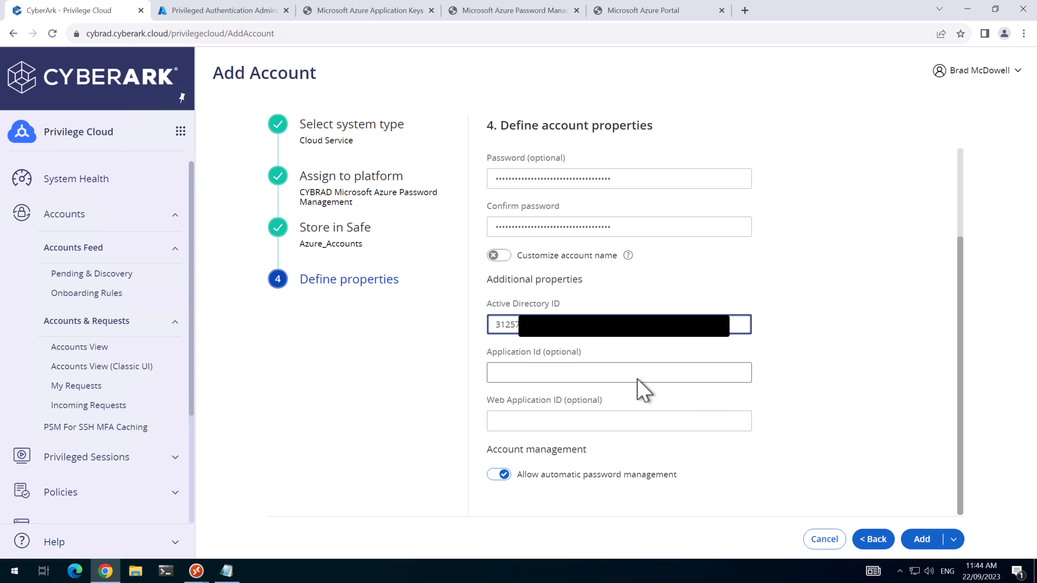
left_click(923, 540)
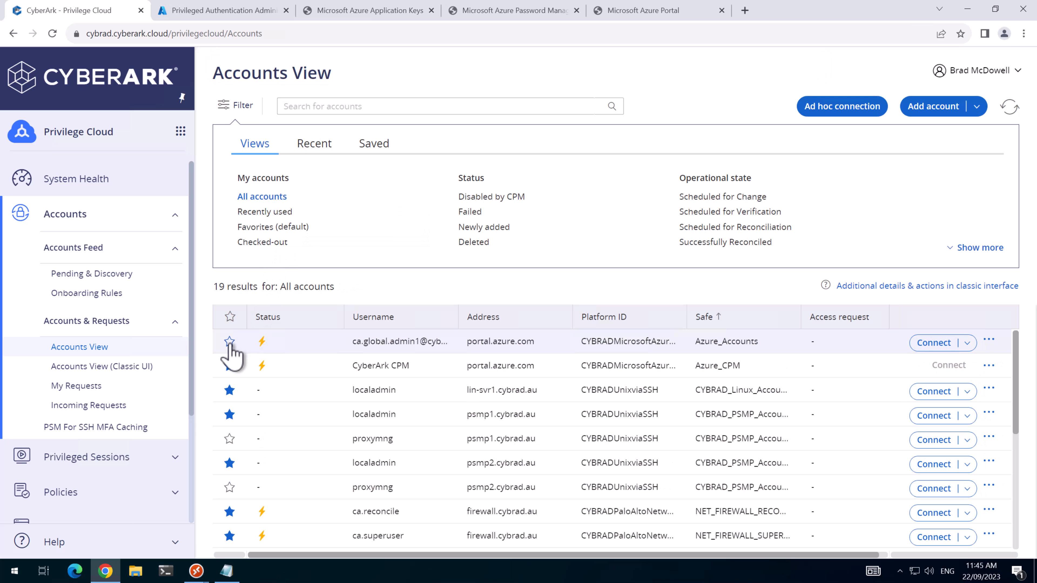
Mark the new global admin account as a favorite and open its details from the Favorites view.
left_click(230, 342)
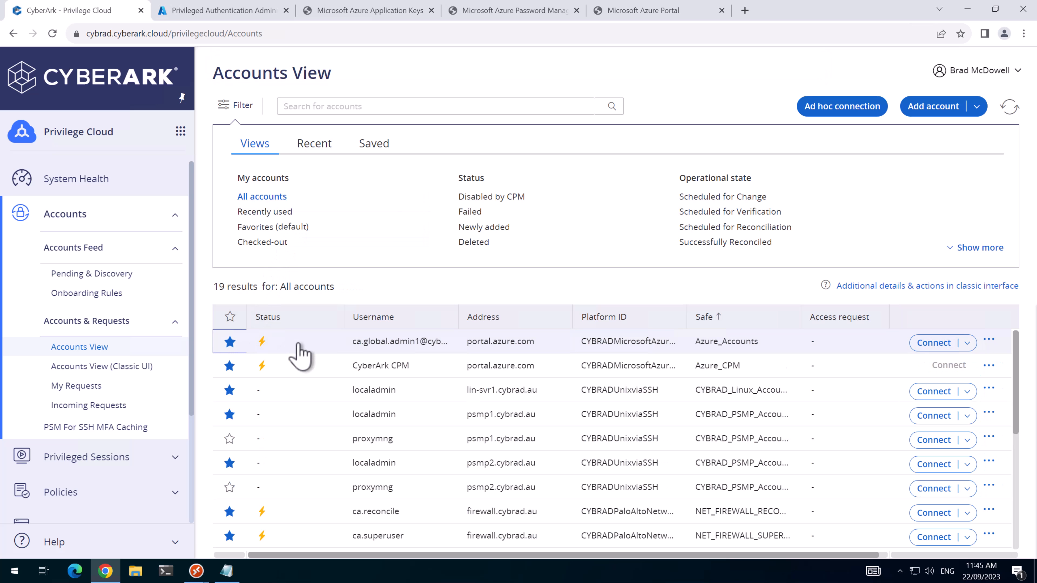
left_click(273, 227)
left_click(394, 346)
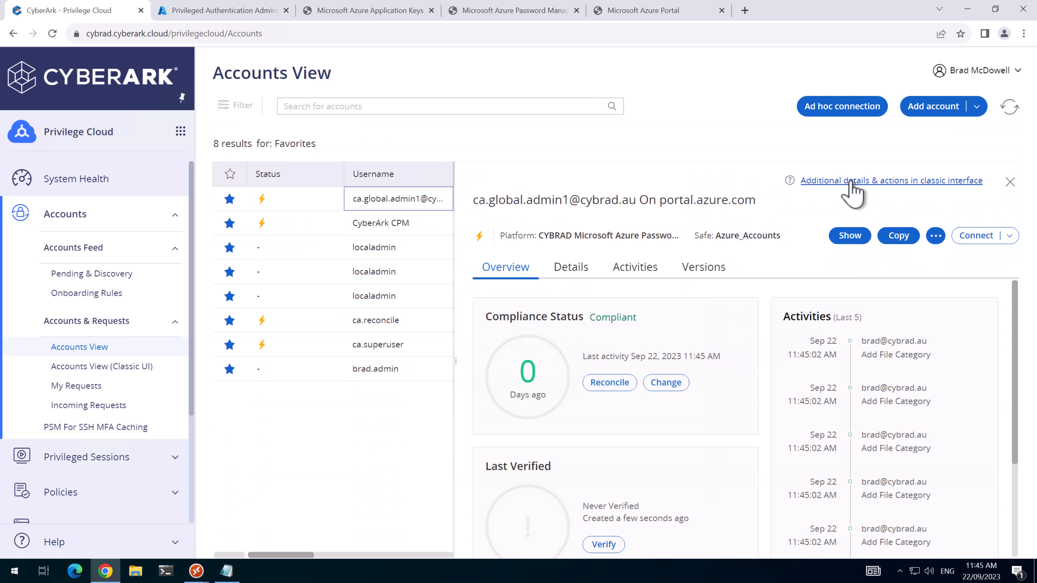
Open the global admin account in the classic interface and associate the CyberArk CPM account as its logon account.
left_click(851, 183)
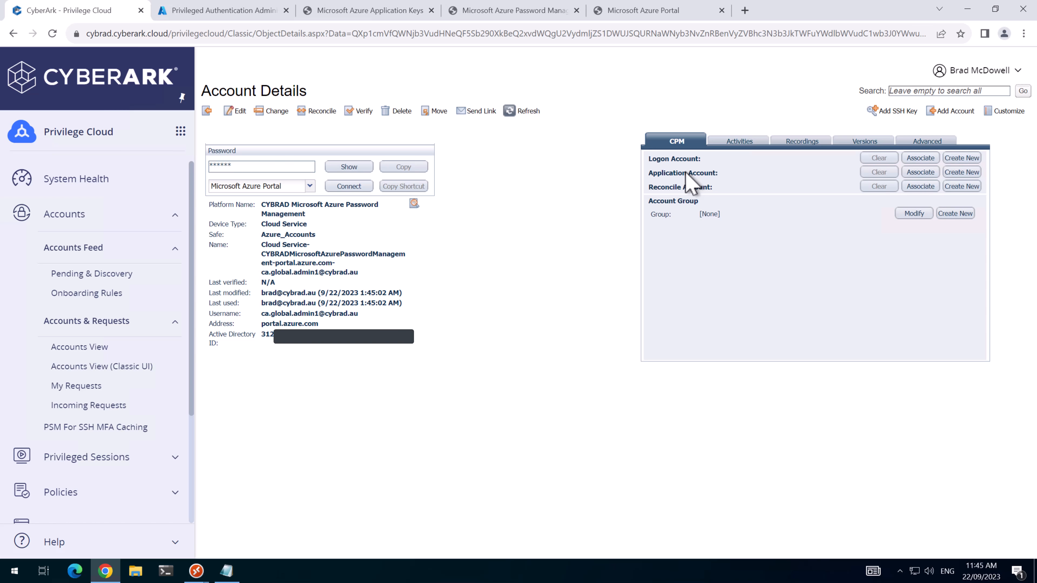
left_click(925, 160)
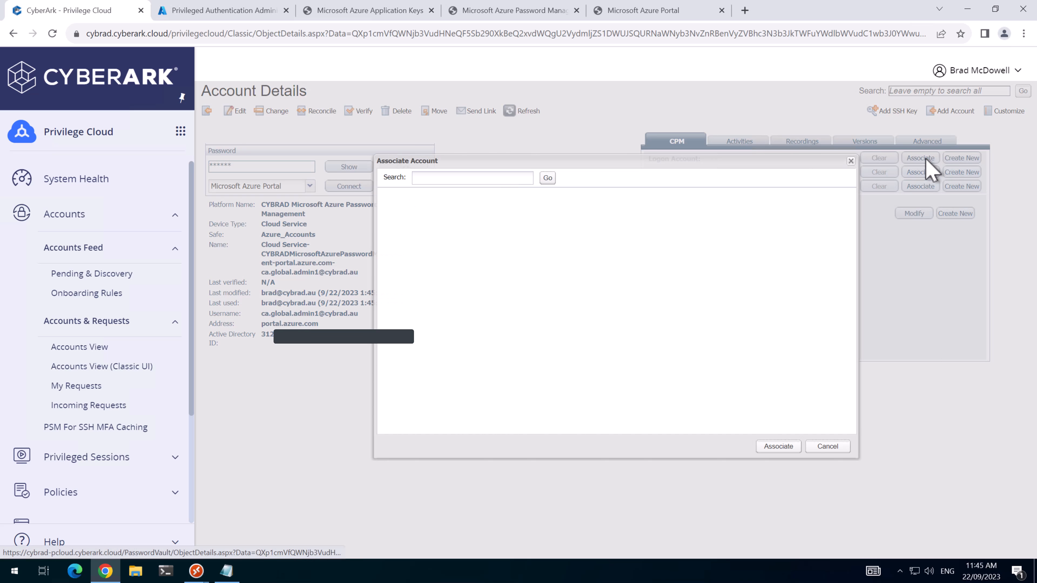
type("cyber")
key("Return")
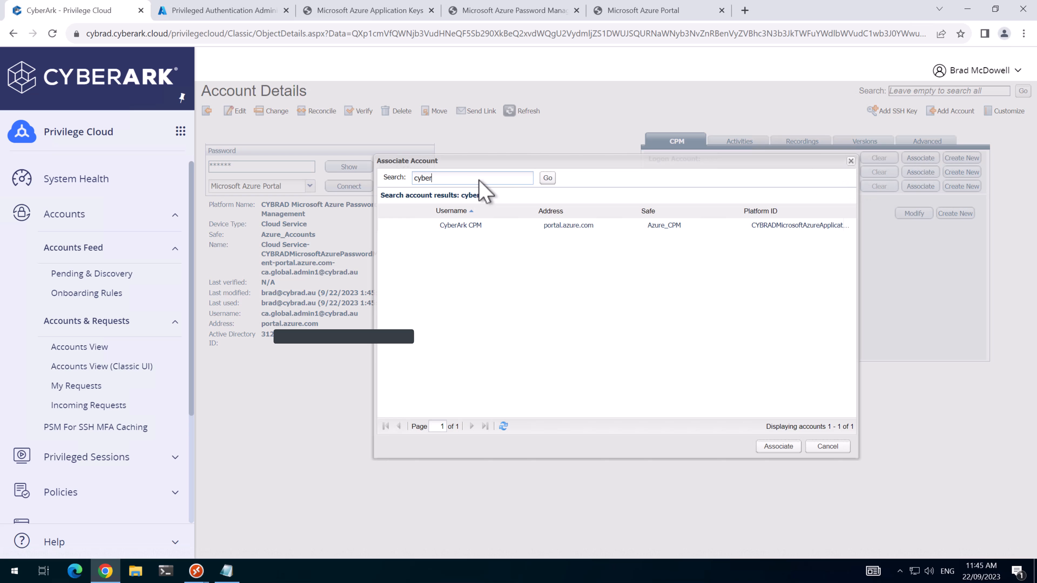
left_click(511, 224)
left_click(778, 446)
Associate the CyberArk CPM account as both the application account and the reconcile account of the global admin account.
left_click(921, 178)
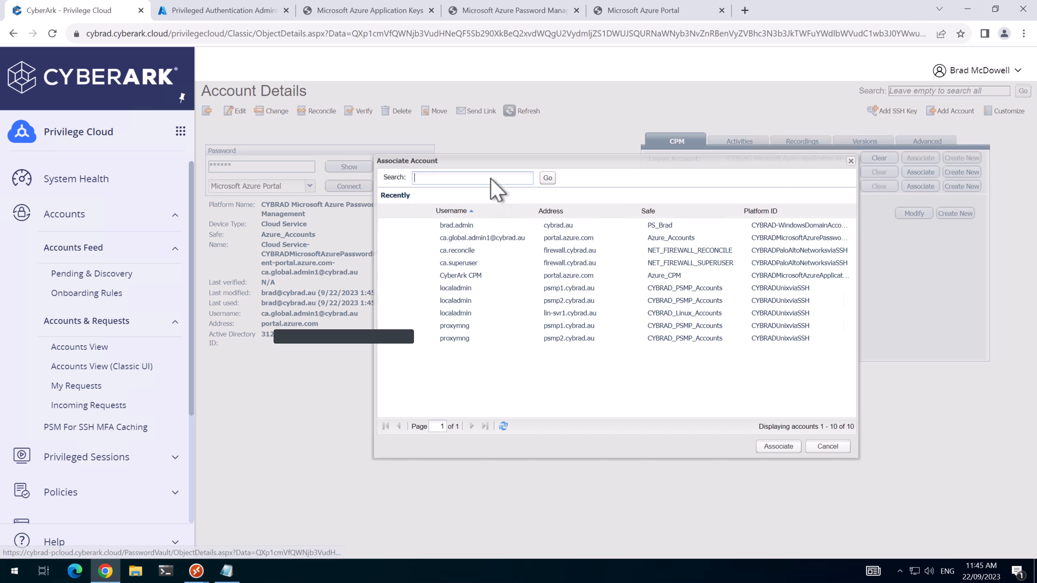
left_click(510, 275)
left_click(785, 447)
left_click(921, 186)
left_click(789, 270)
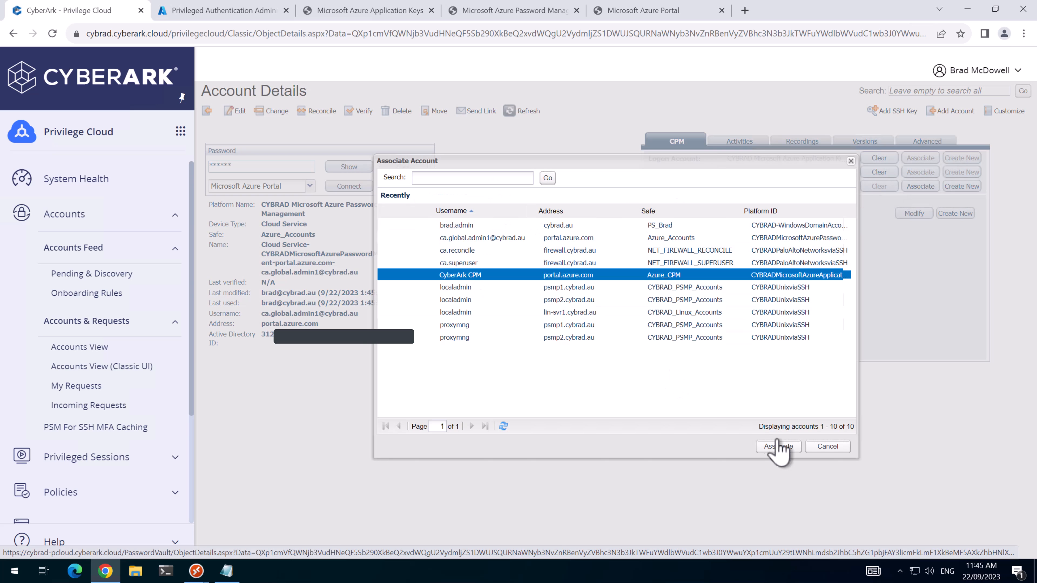
left_click(782, 447)
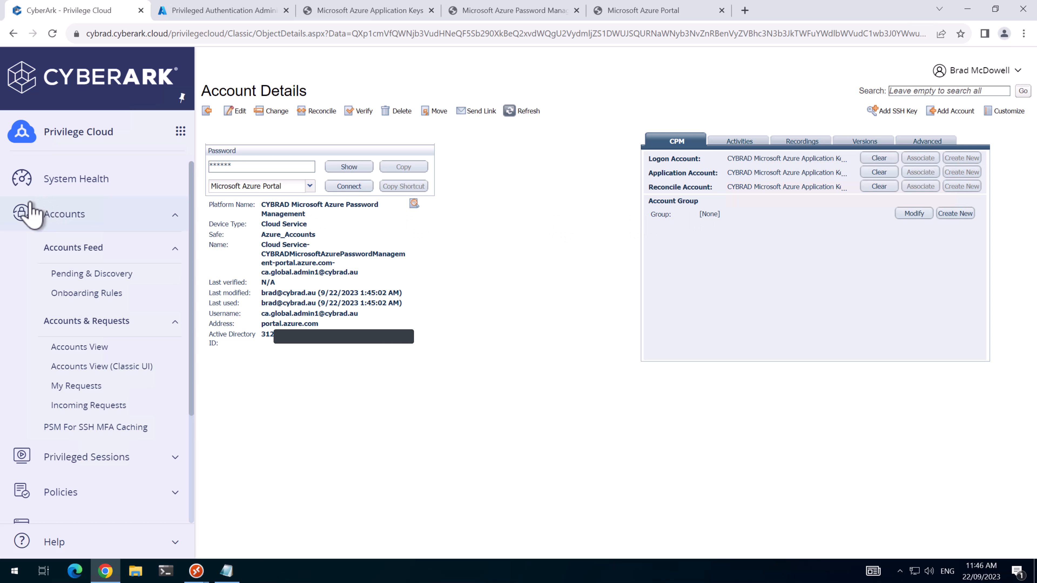
Reopen the global admin account's details from the Accounts View and request its immediate verification.
left_click(50, 218)
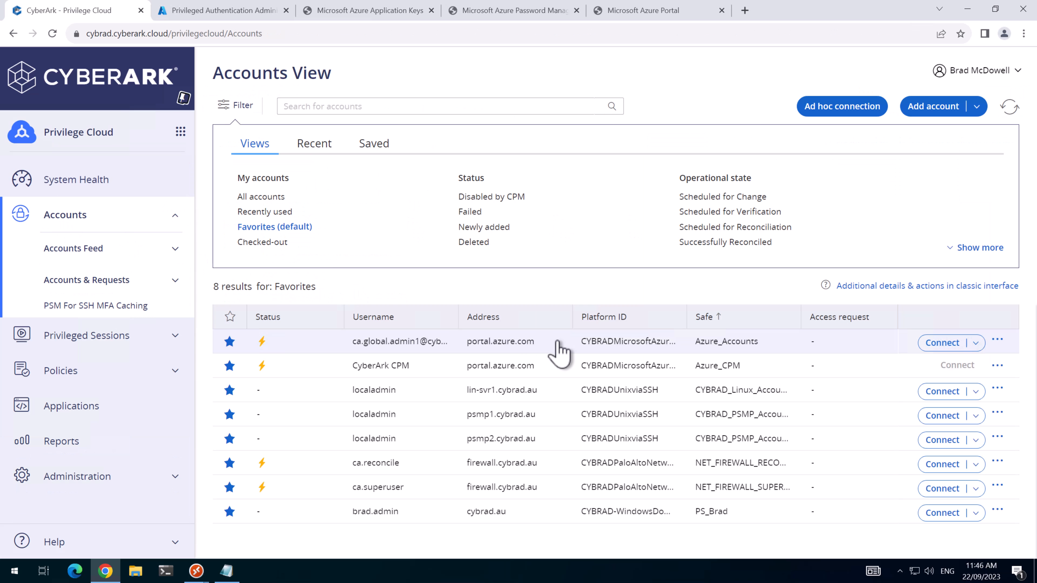
left_click(558, 344)
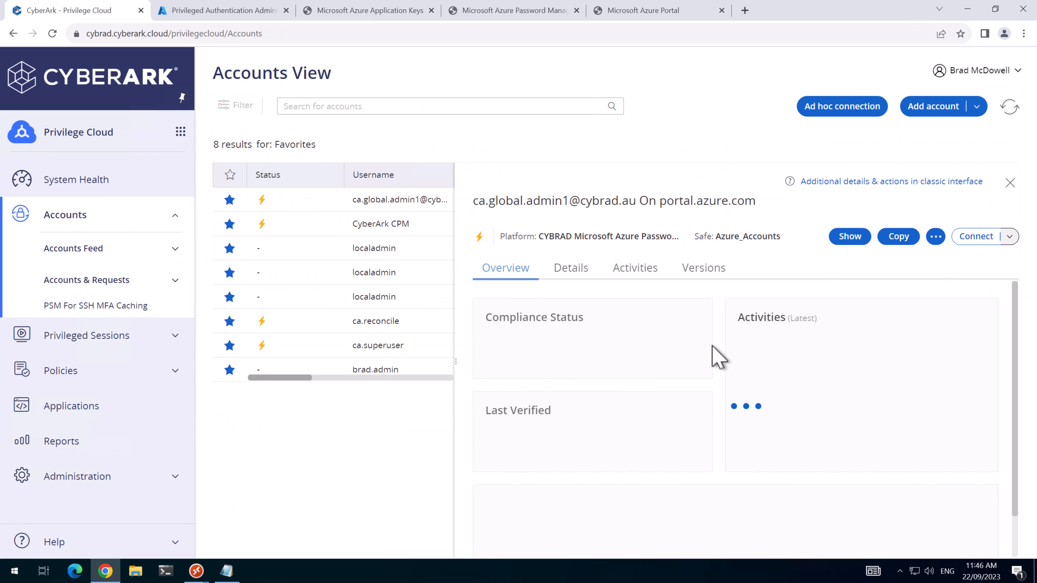
scroll(711, 375, "down", 1)
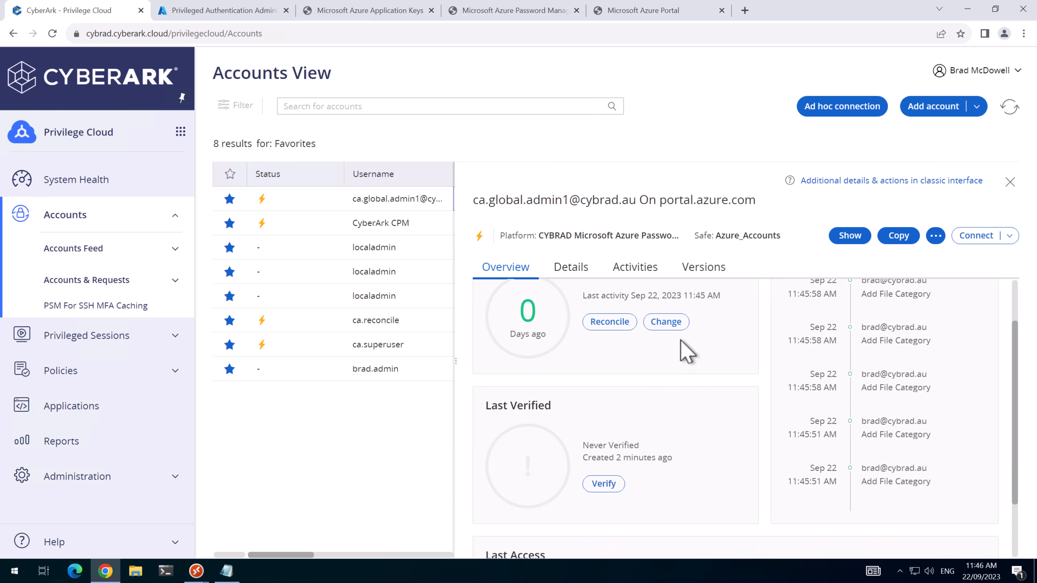
left_click(615, 487)
mouse_move(196, 572)
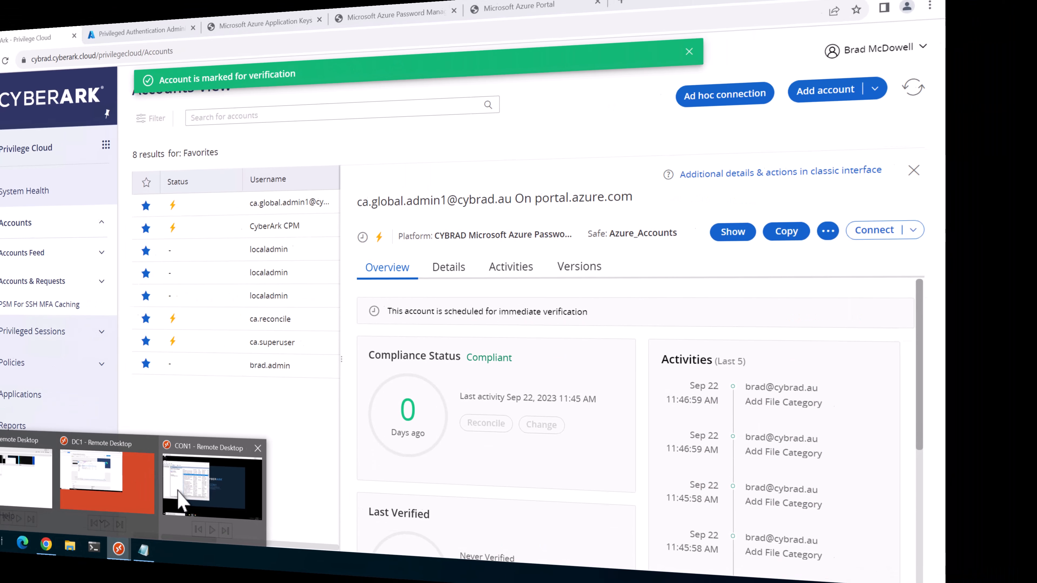
Restart the CyberArk Password Manager service on CON1 and check the global admin account's last verification in its details.
left_click(180, 501)
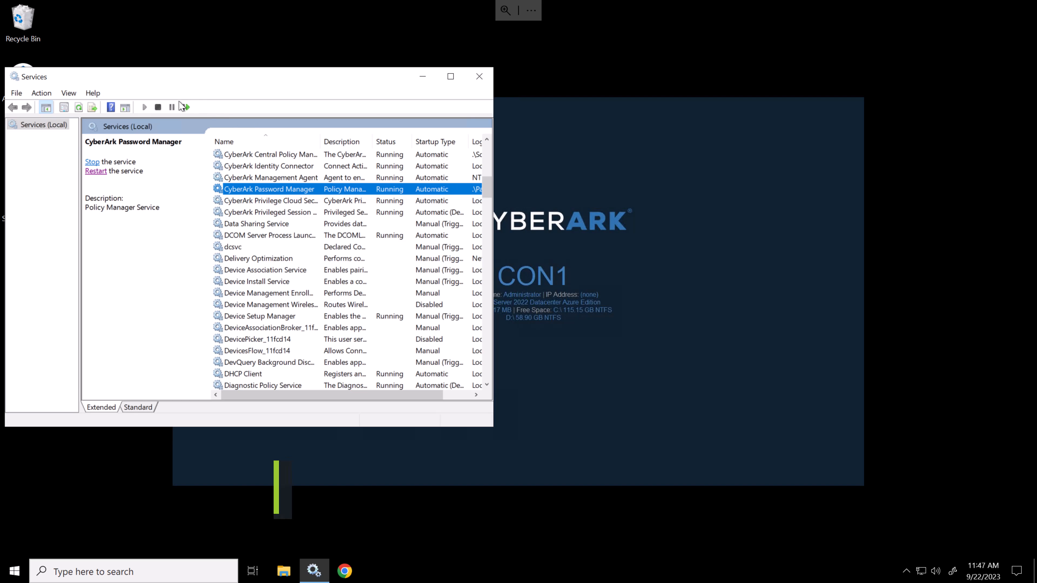
left_click(185, 107)
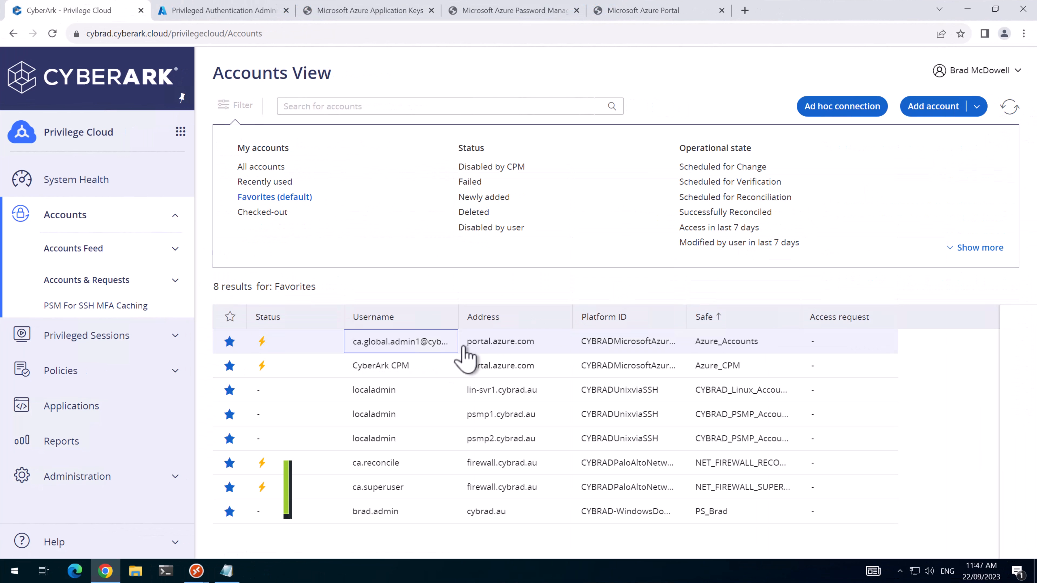
left_click(466, 355)
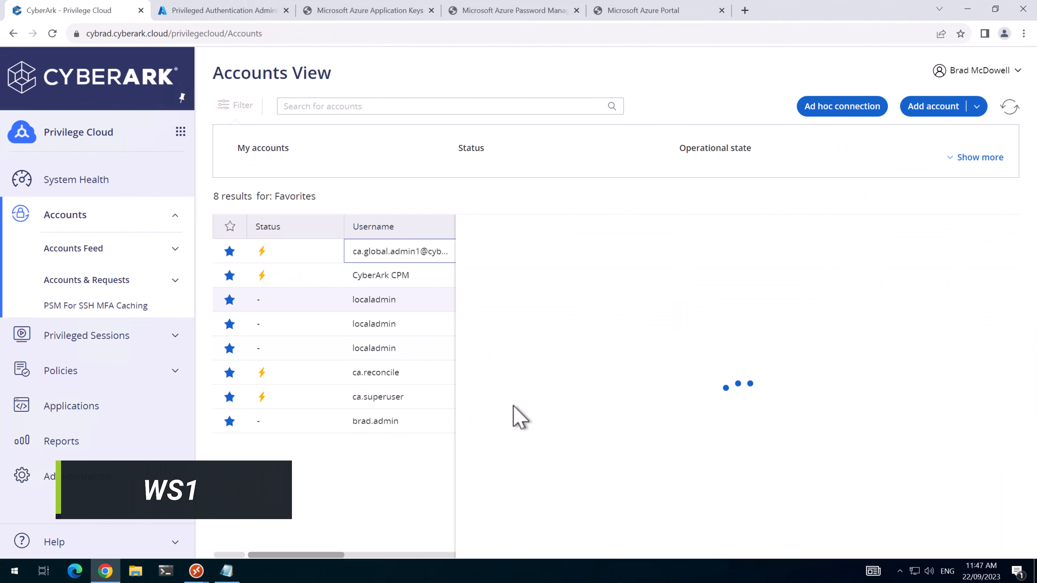
left_click_drag(649, 510, 669, 440)
scroll(673, 501, "down", 1)
scroll(668, 437, "up", 1)
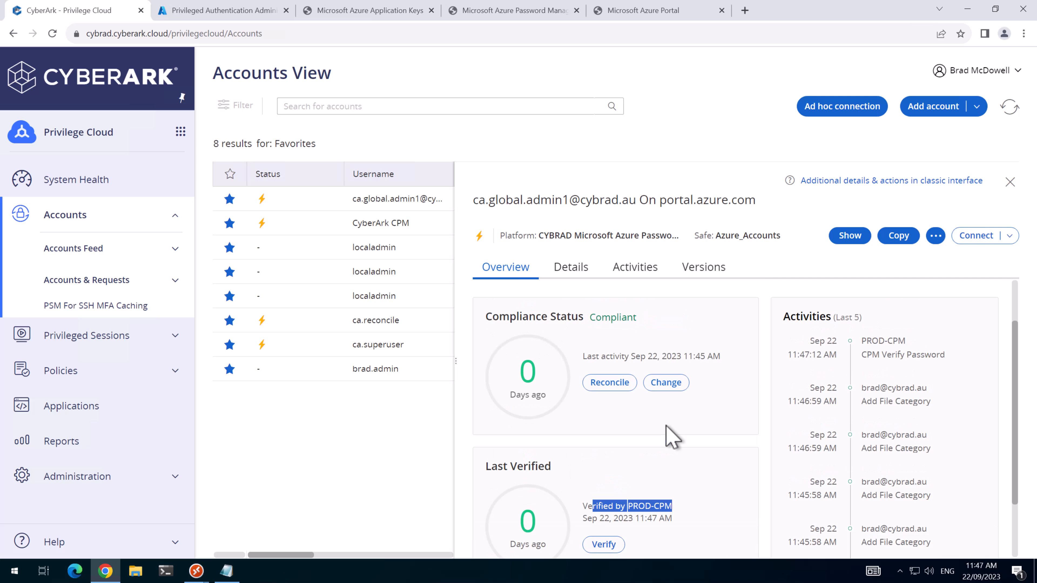
Request a CPM change to a random password for the global admin account and restart the CyberArk Password Manager service on CON1.
left_click(666, 384)
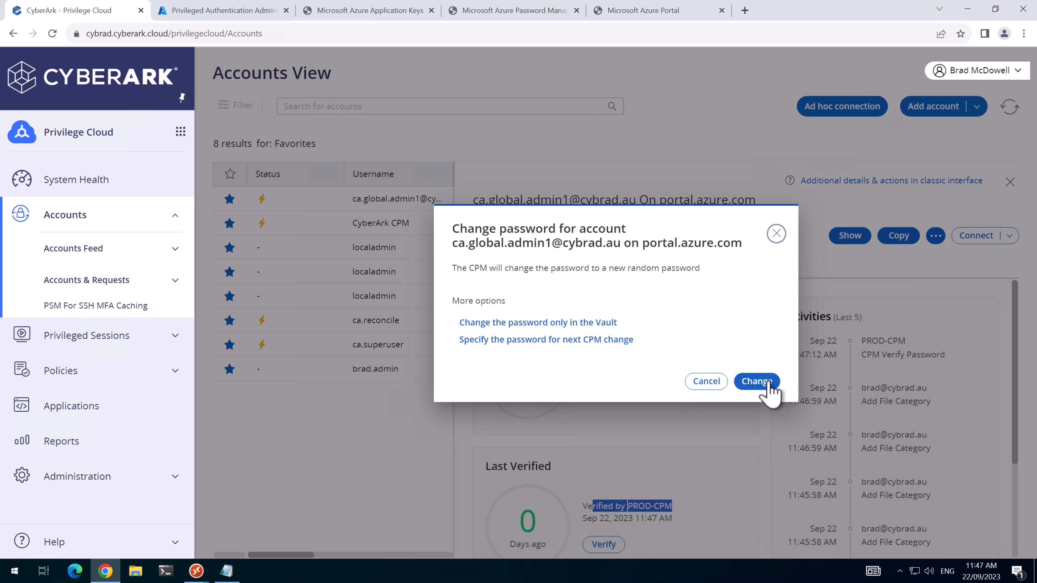
left_click(769, 384)
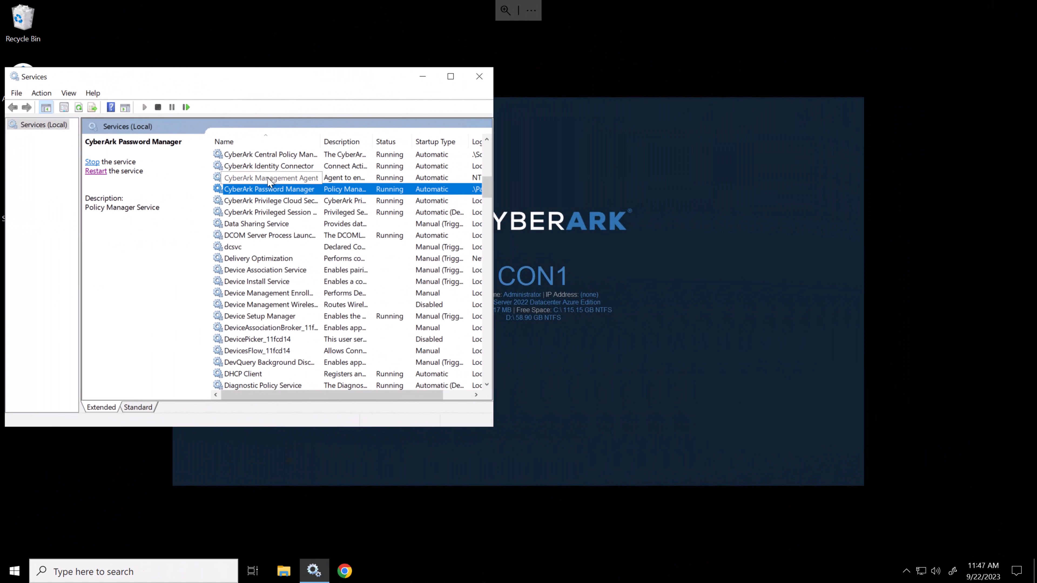
left_click(186, 107)
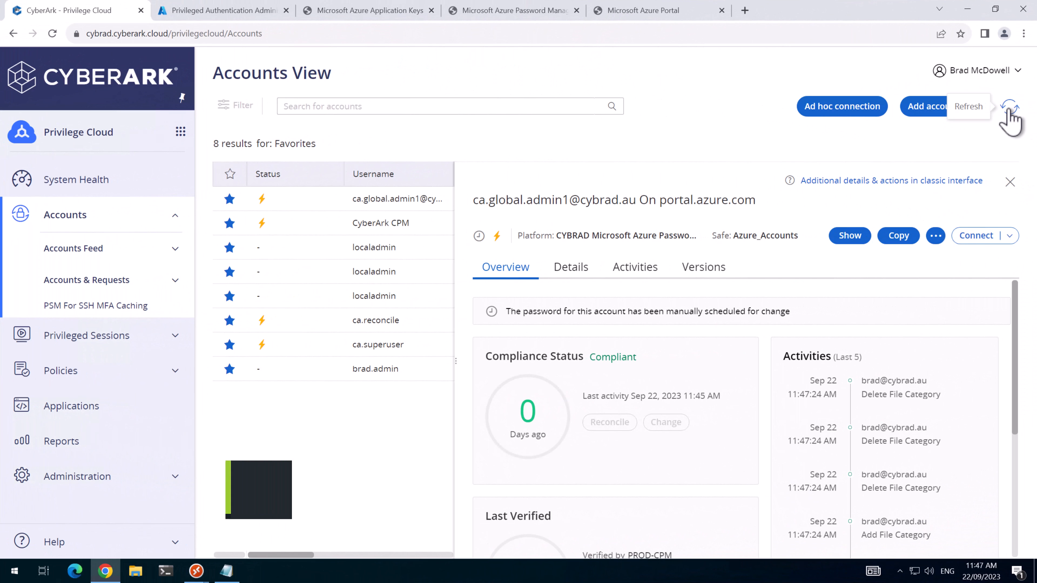
Refresh the accounts list and check the global admin account's status icons while the password change is processed.
left_click(1010, 107)
mouse_move(262, 348)
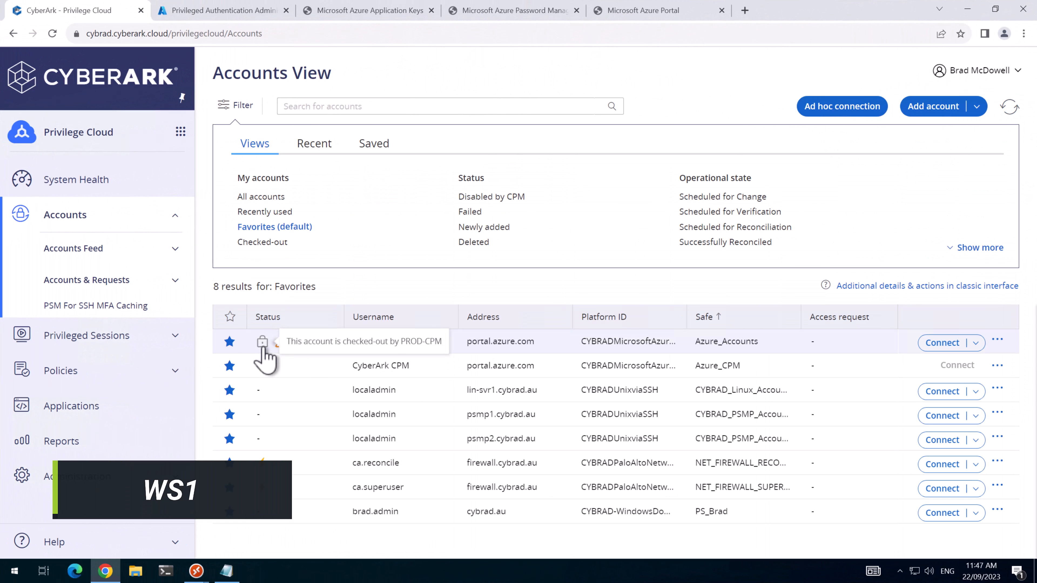
left_click(1011, 110)
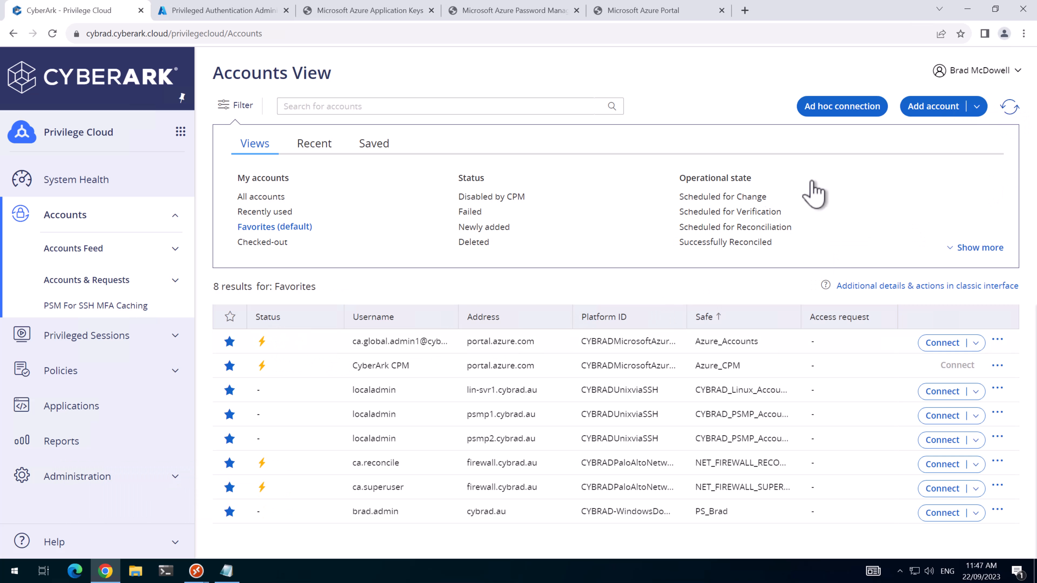
Reopen the global admin account's details, request another password change, and restart the CyberArk Password Manager service on CON1.
left_click(425, 344)
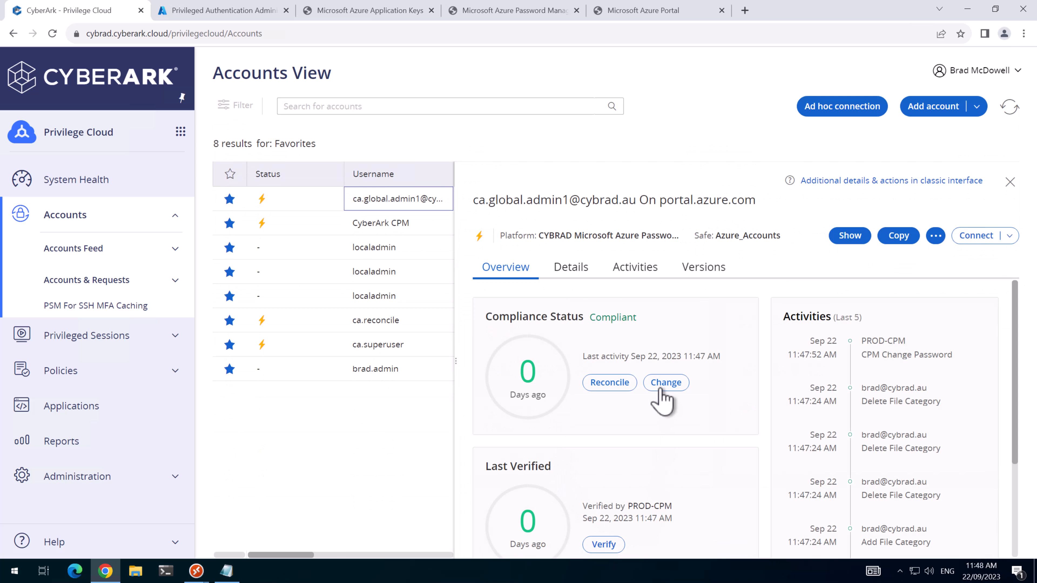
left_click(680, 388)
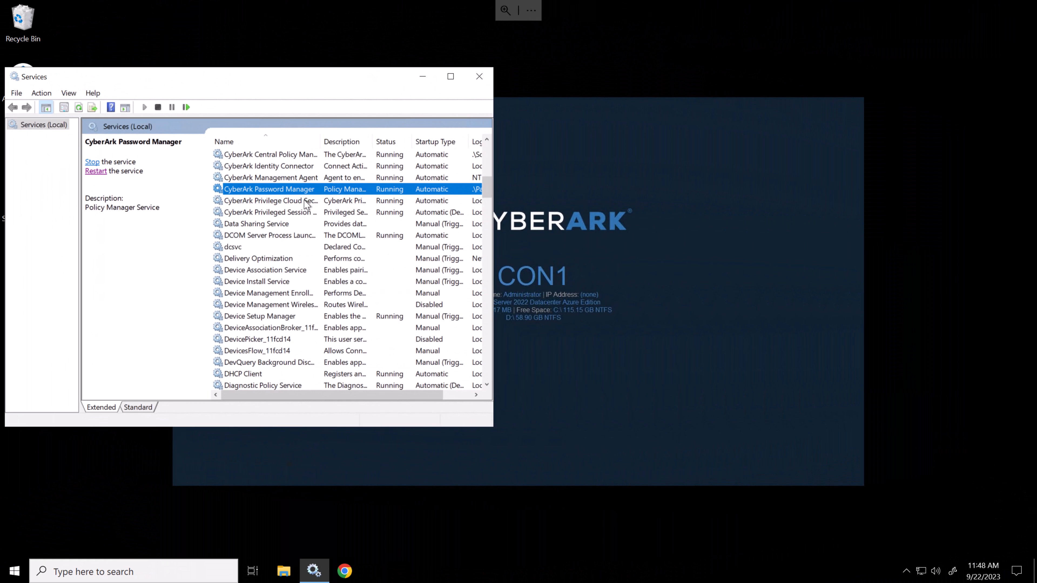
left_click(186, 108)
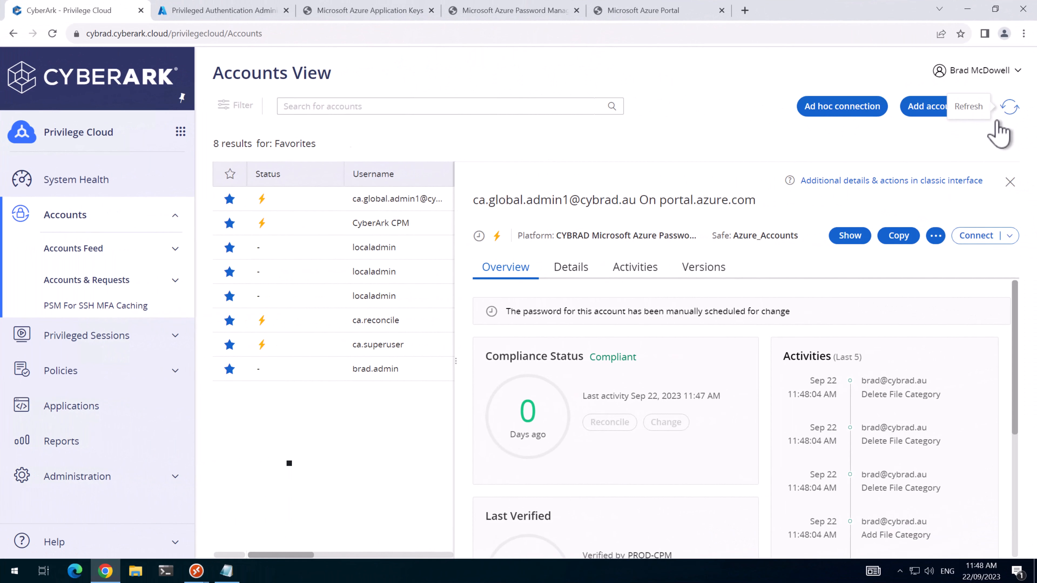
Refresh the accounts list and review the global admin account's status and latest activities for the second password change.
left_click(1010, 164)
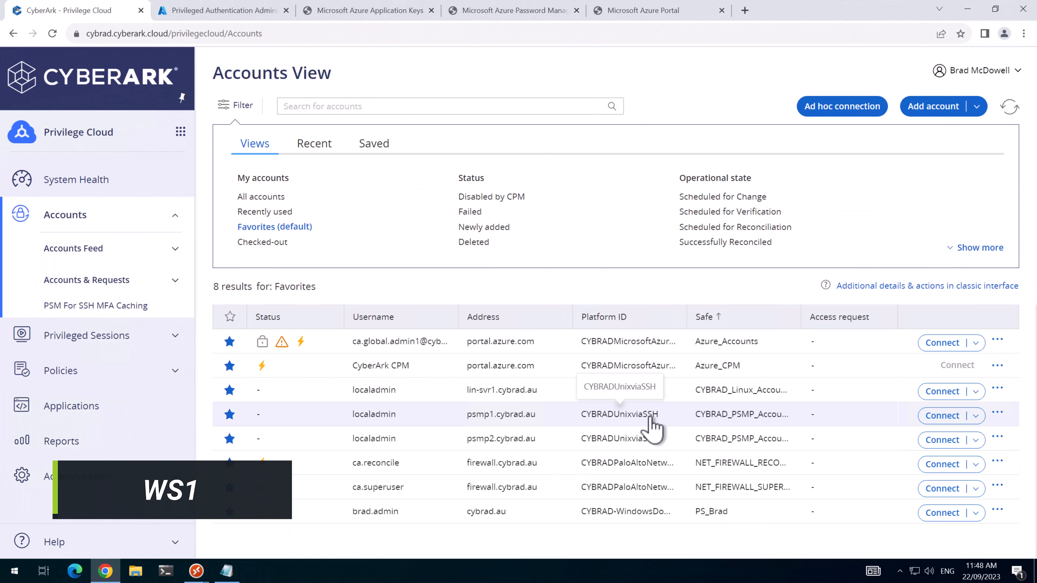
mouse_move(262, 348)
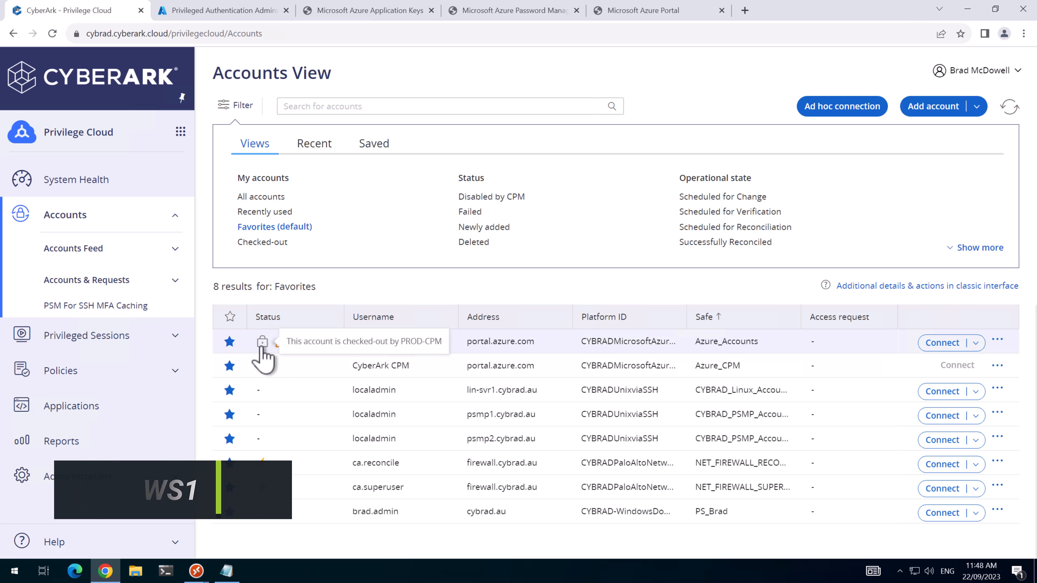
left_click(1010, 107)
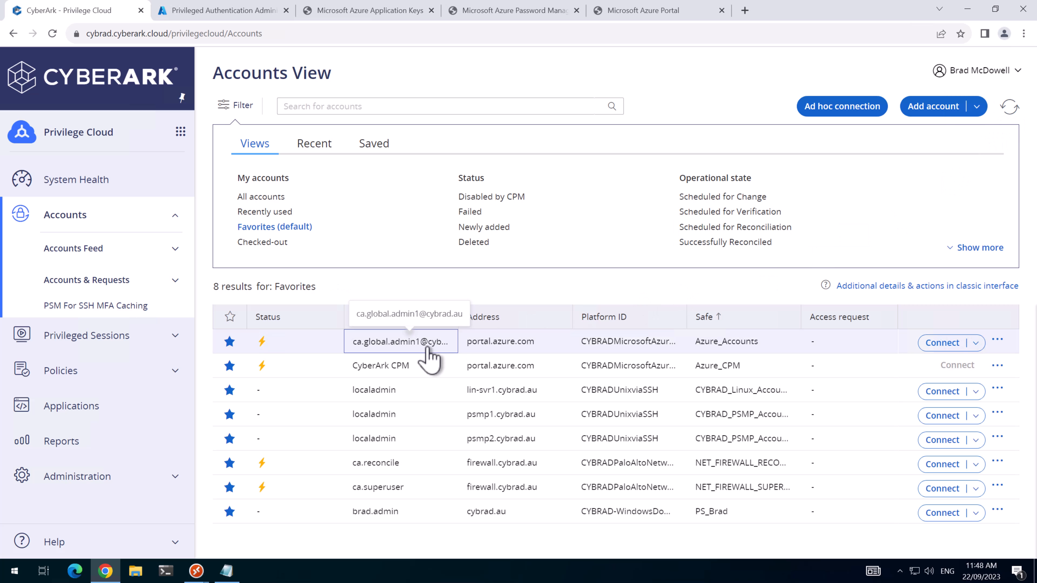
left_click(400, 343)
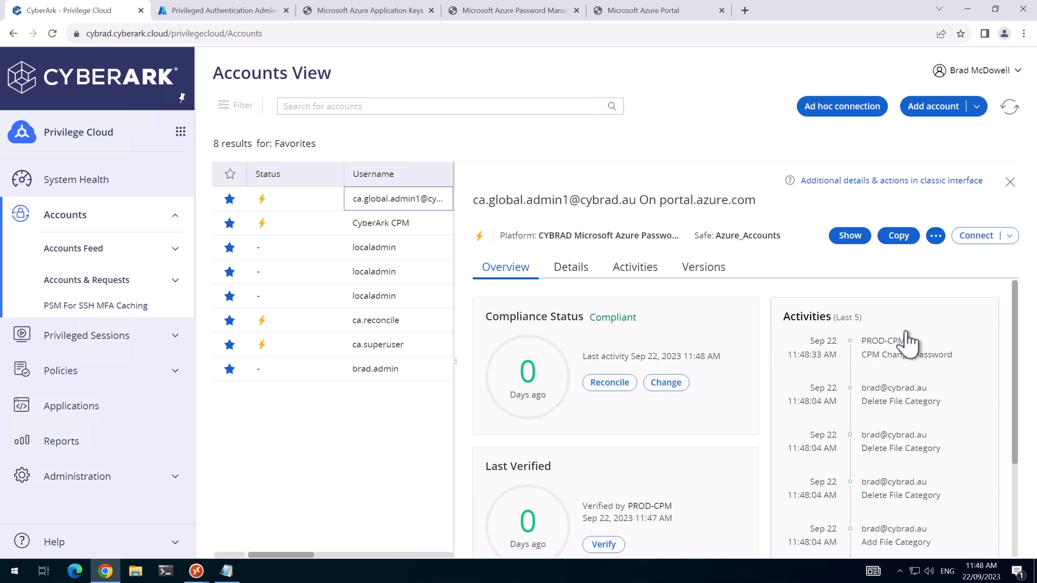
left_click(1010, 181)
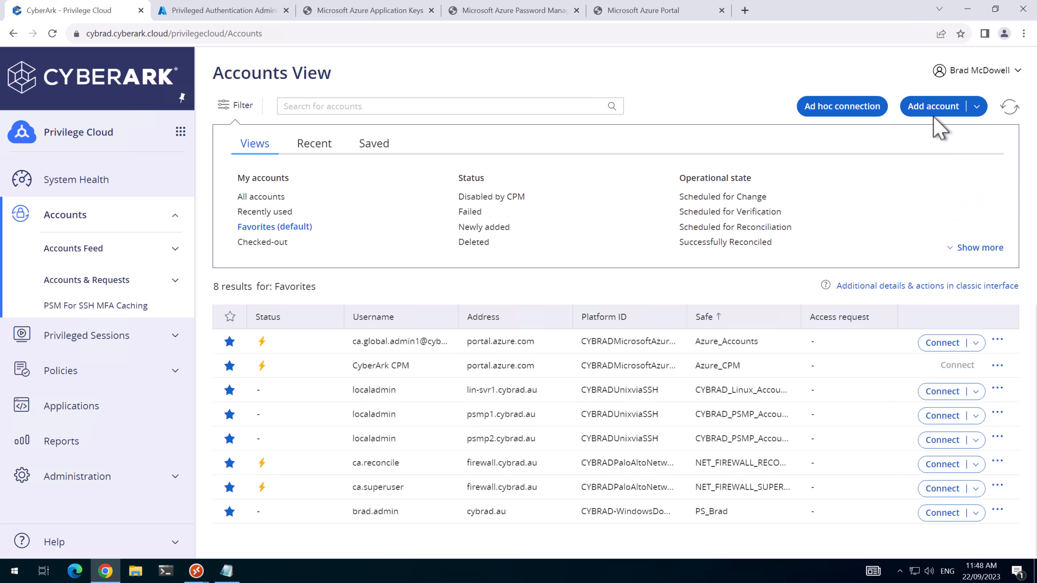
Start adding a Cloud Service account on the CYBRAD Microsoft Azure Password Management platform, stored in the Azure_Accounts Safe.
left_click(931, 112)
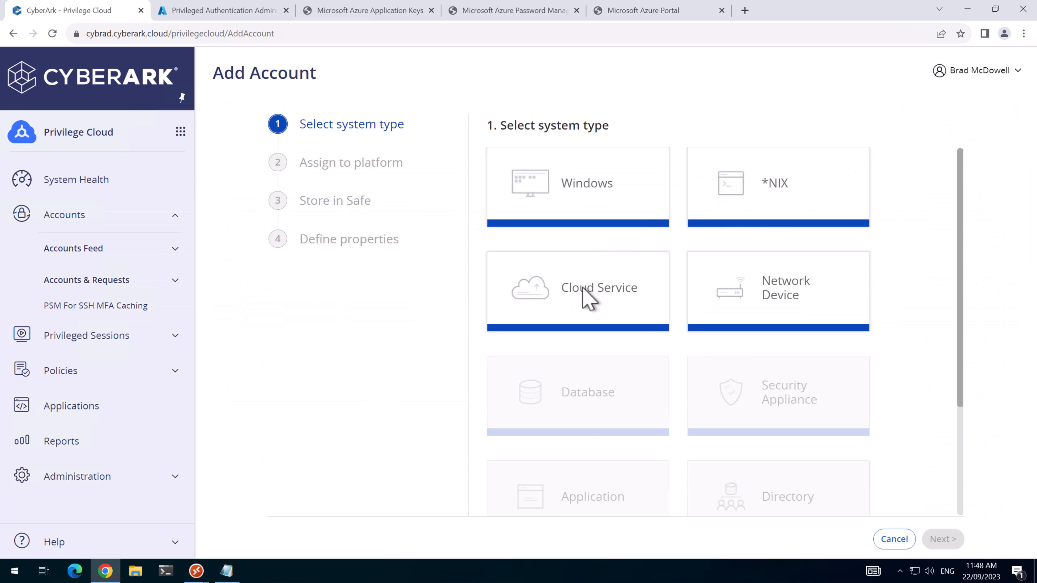
left_click(591, 317)
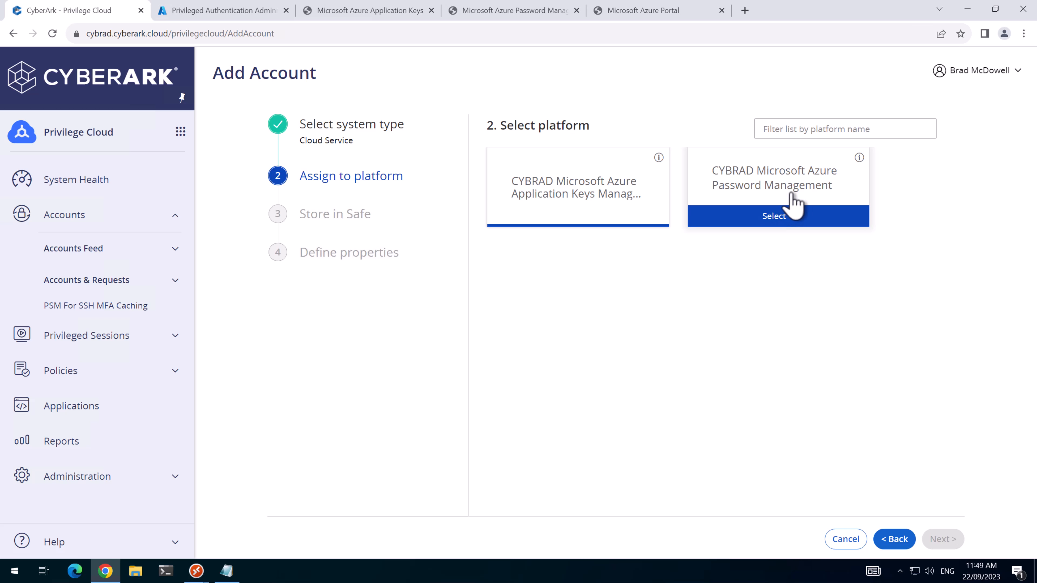
left_click(788, 223)
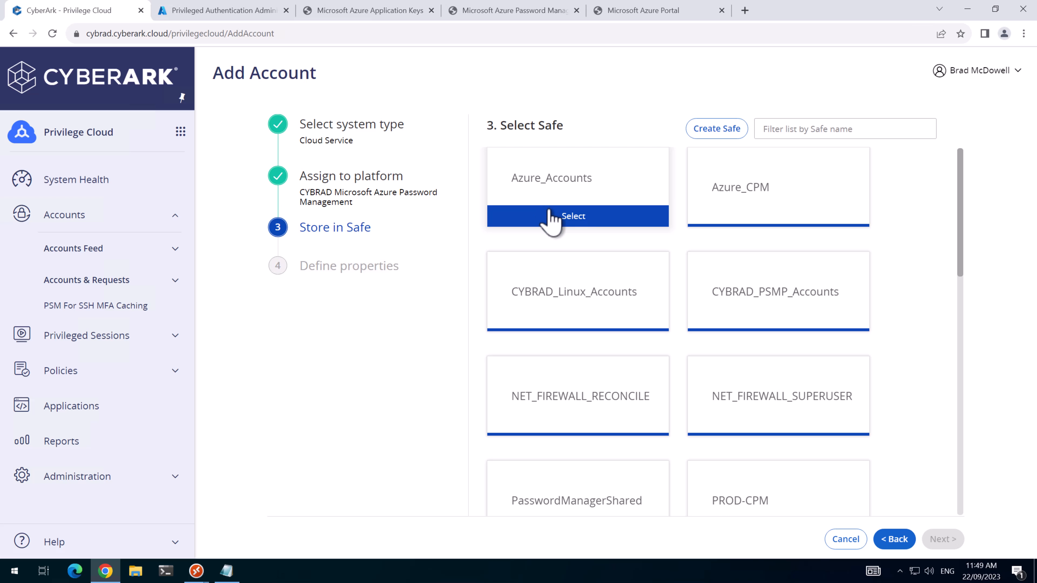
left_click(559, 216)
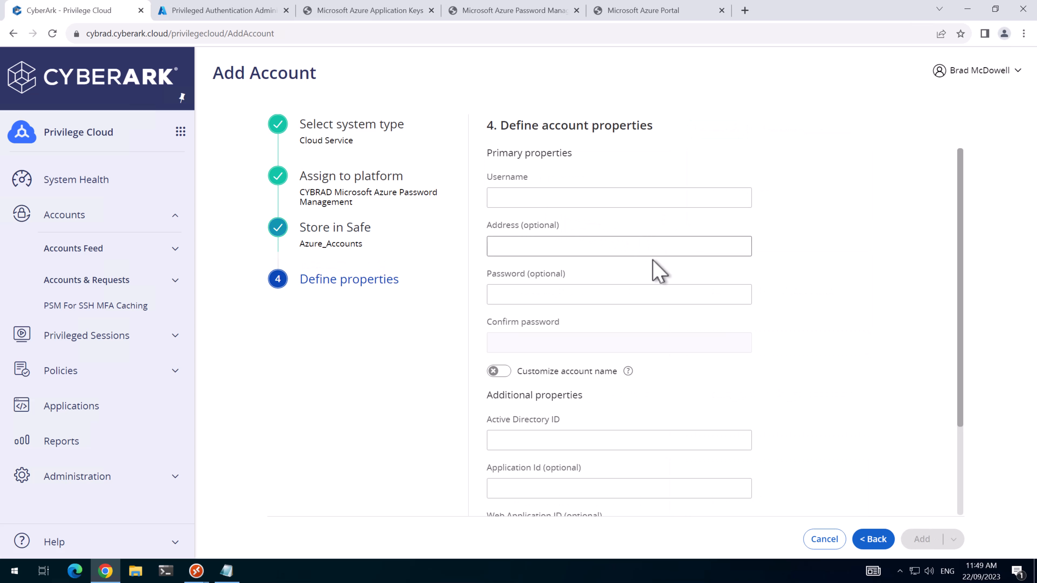
Fill in the new Azure user's username and set the address to portal.azure.com, leaving the password empty.
left_click(570, 201)
key("ctrl+v")
left_click(598, 249)
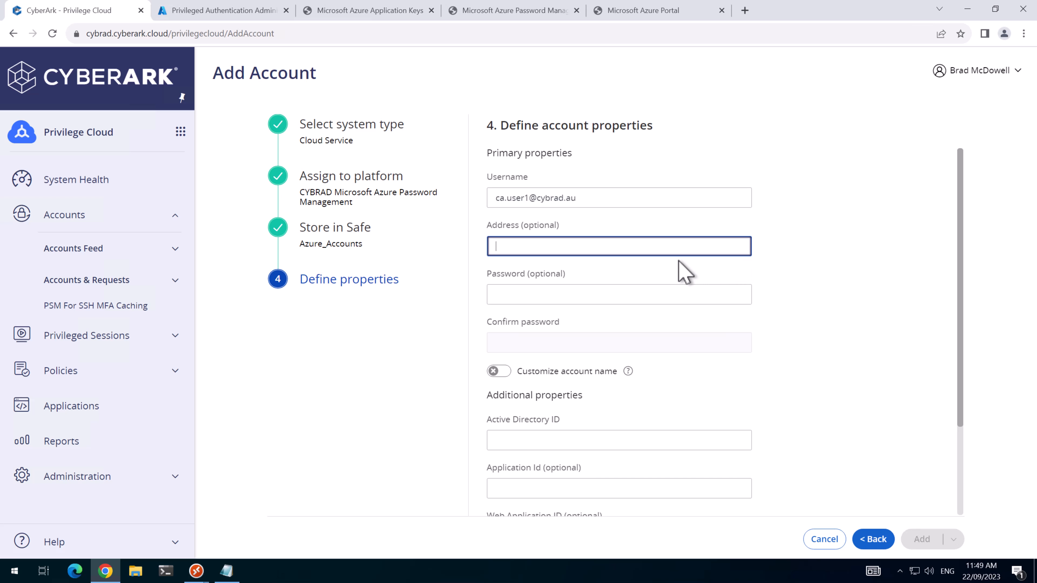
key("ctrl+v")
left_click(598, 301)
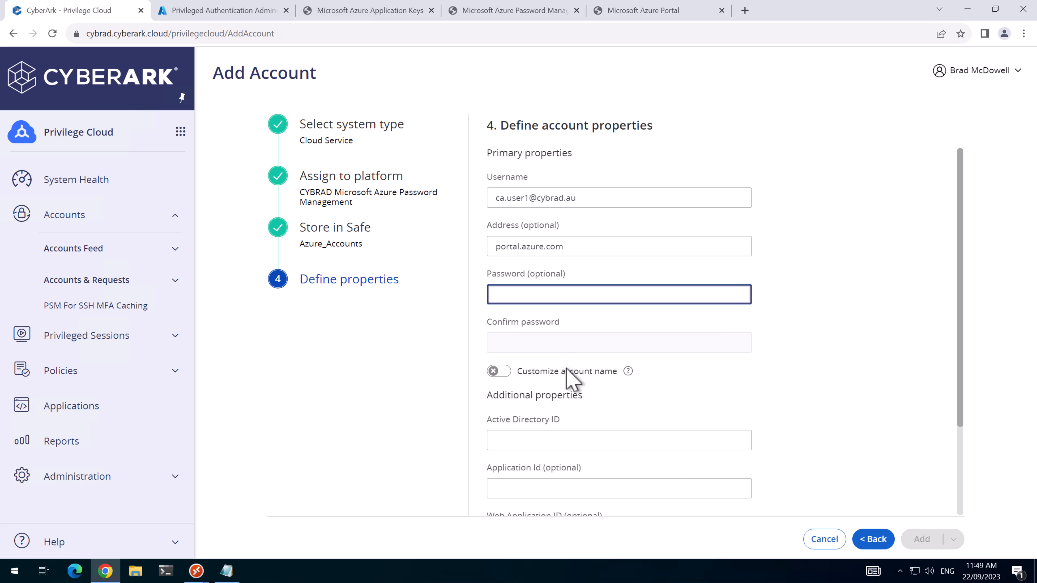
Copy the directory (tenant) ID from the Notepad notes into the Active Directory ID property and add the account.
left_click(586, 440)
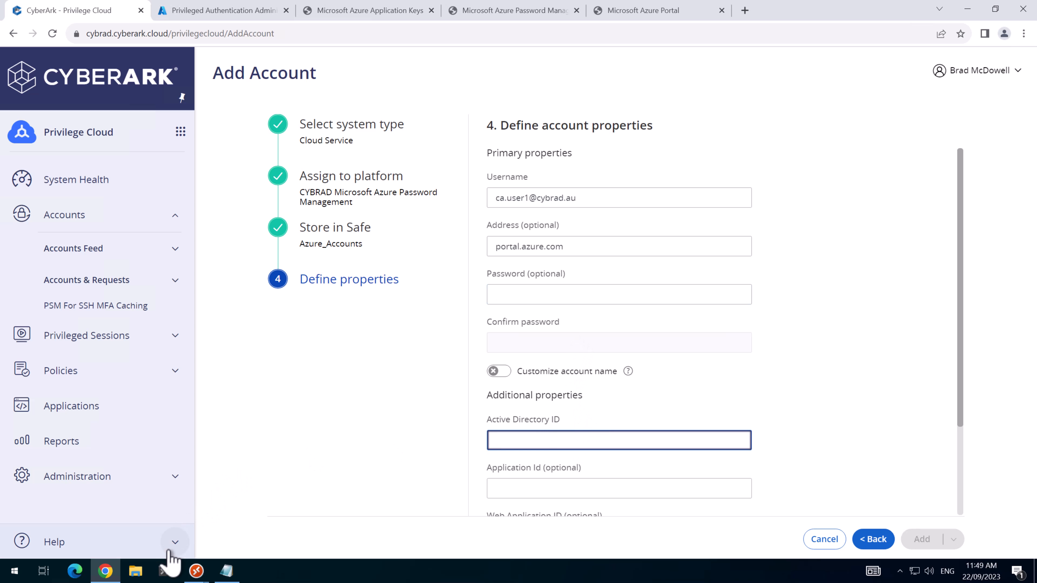
left_click(235, 568)
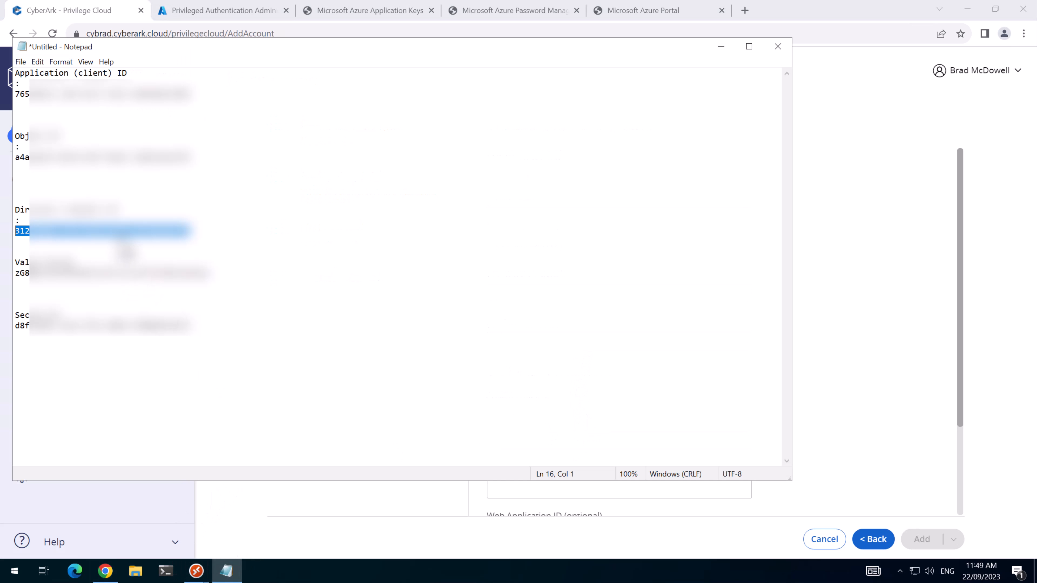
right_click(118, 236)
left_click(175, 278)
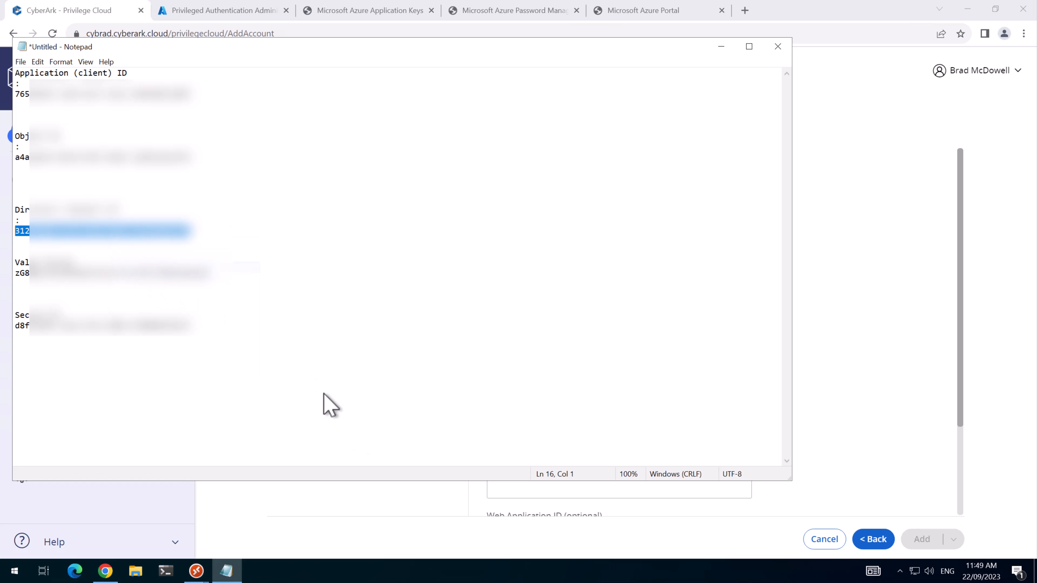
left_click(425, 523)
left_click(553, 440)
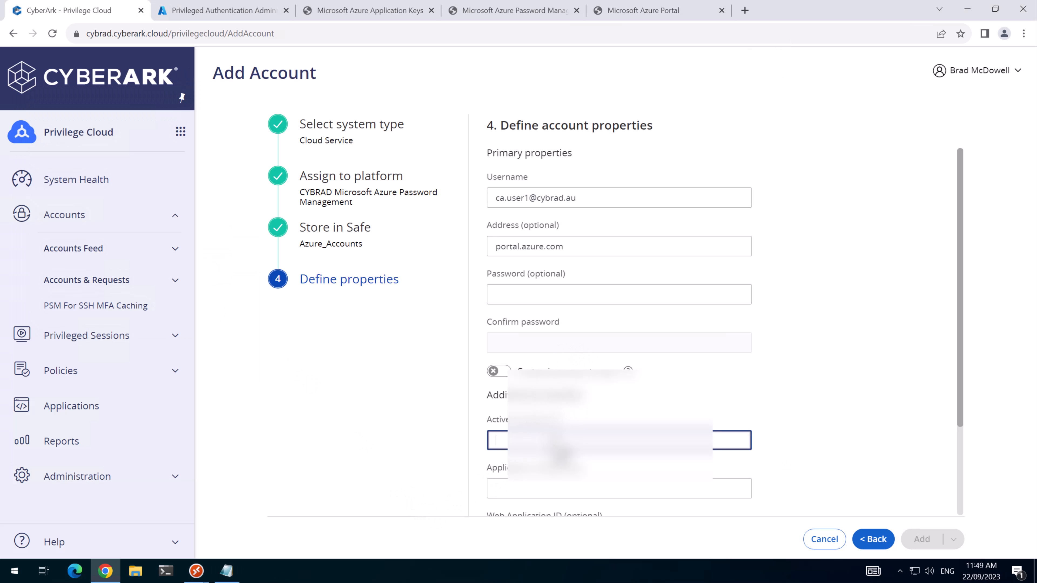
key("ctrl+v")
scroll(796, 433, "down", 1)
scroll(801, 434, "up", 1)
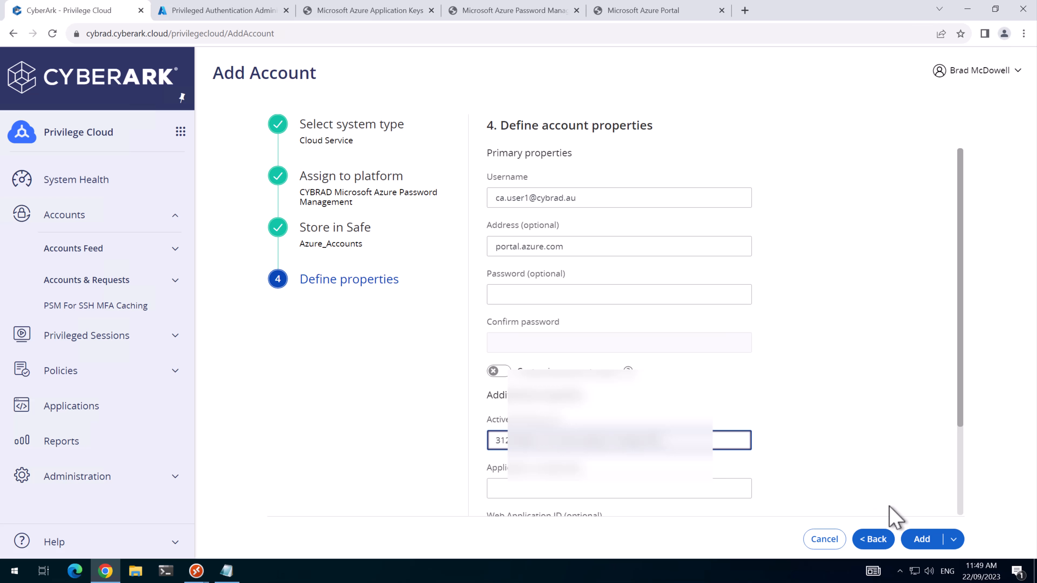
left_click(921, 541)
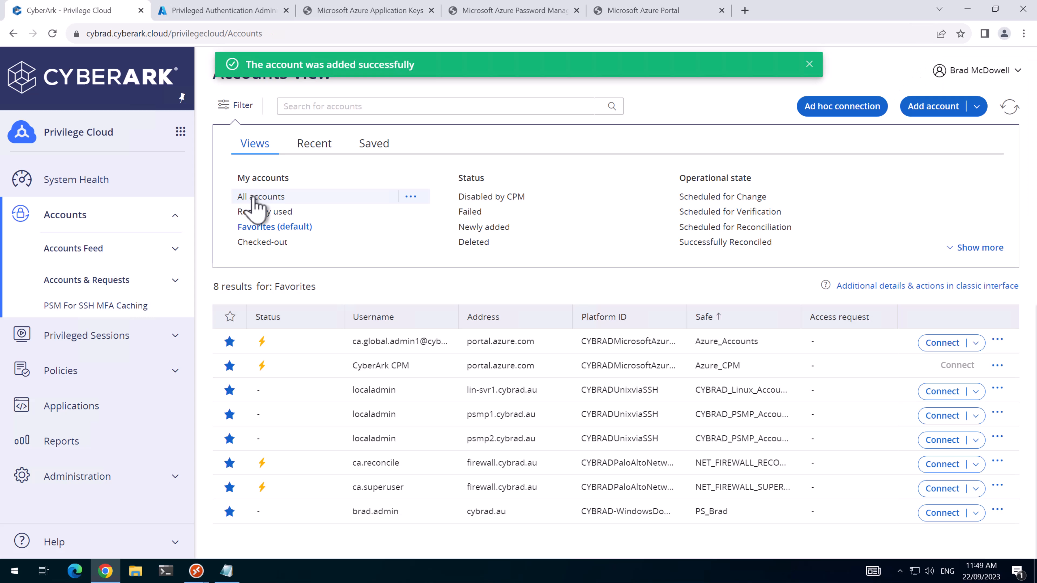
Mark the new Azure user account as a favorite from All accounts and open its details from the Favorites view.
left_click(254, 198)
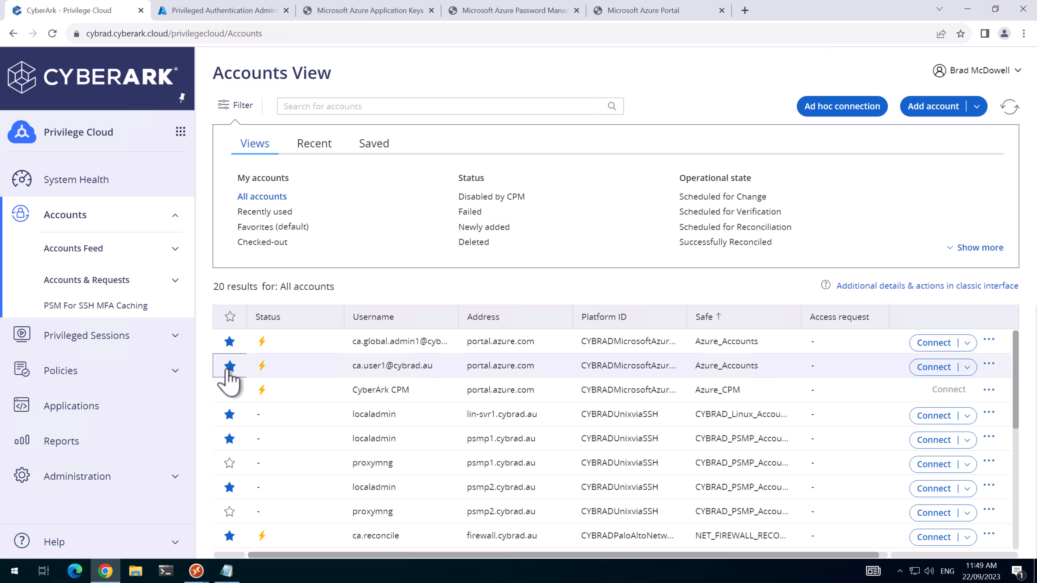
left_click(273, 227)
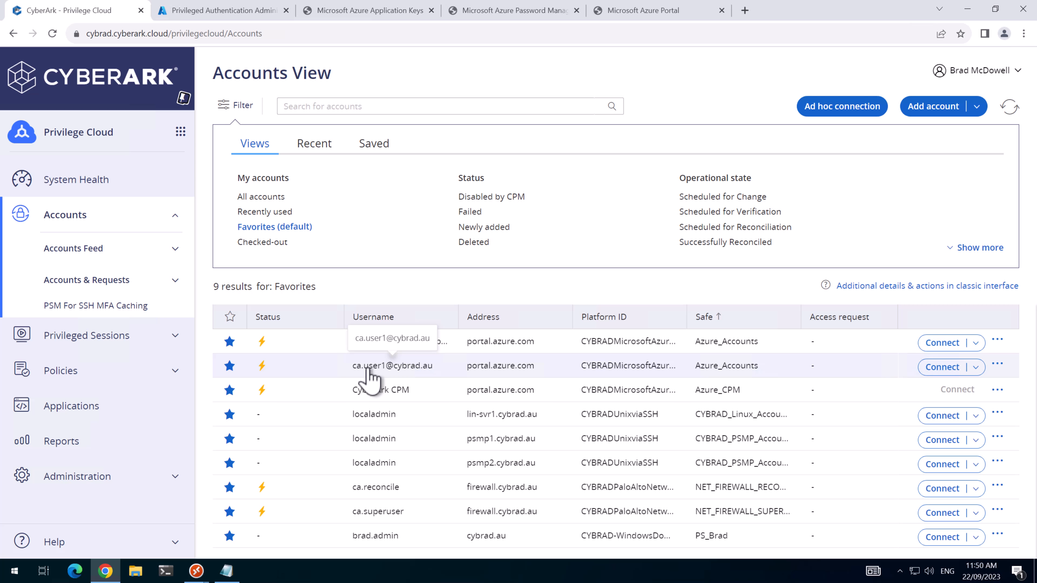
left_click(369, 368)
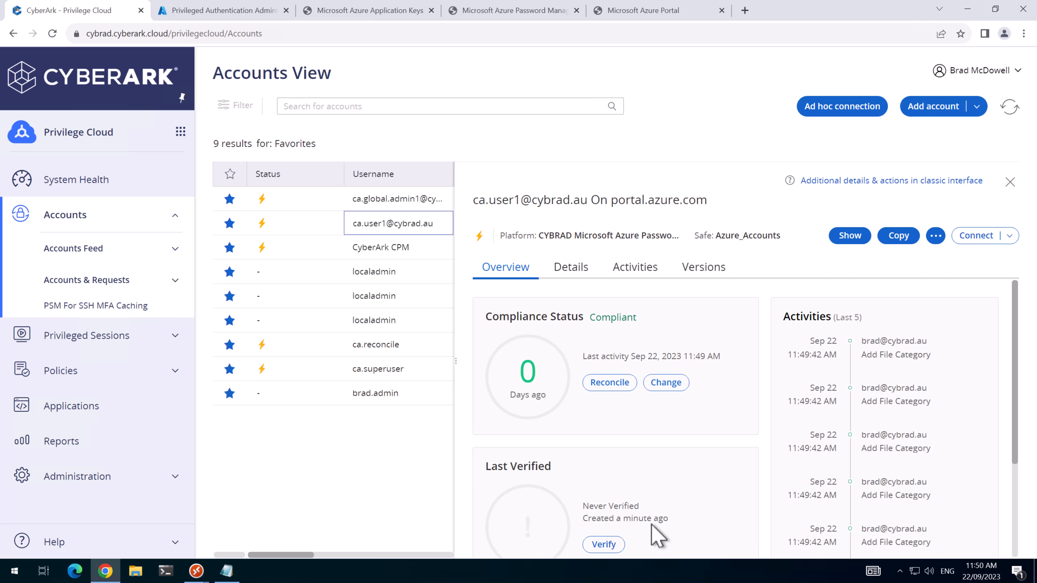
Open the new Azure user account in the classic interface and associate the CyberArk CPM account as its logon account.
left_click(848, 186)
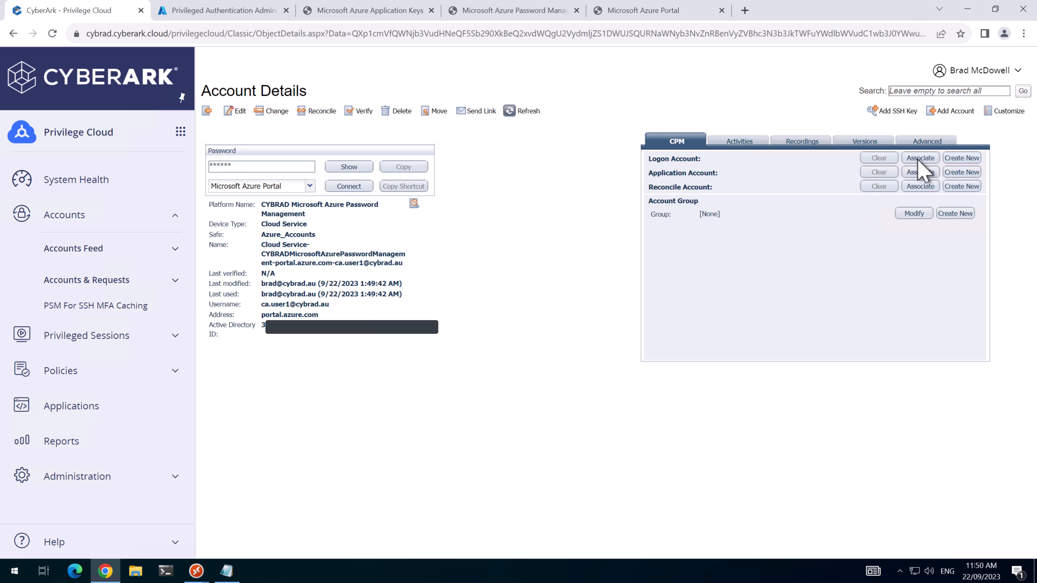
left_click(919, 160)
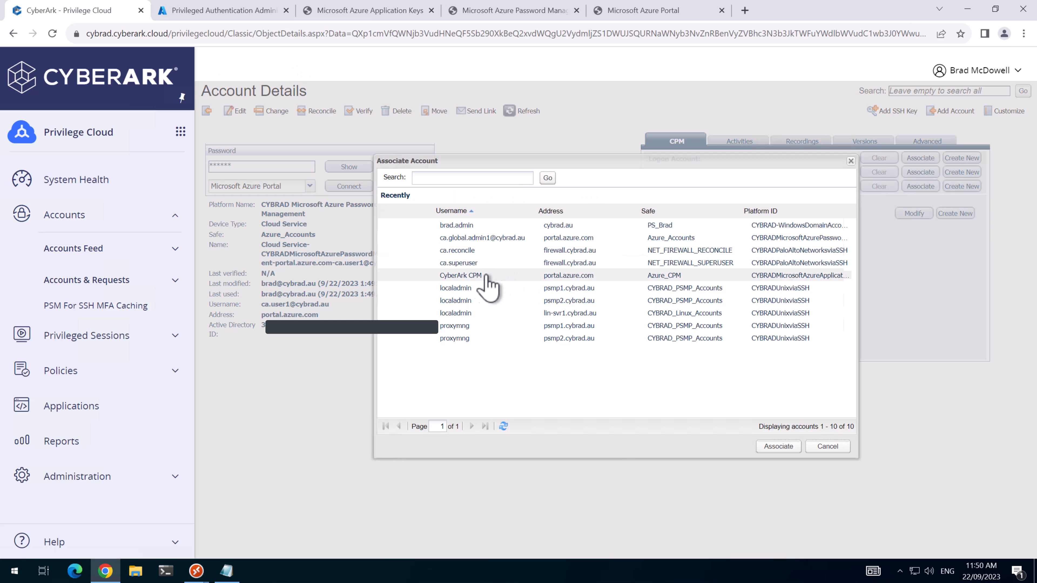
left_click(486, 273)
left_click(786, 451)
Associate the CyberArk CPM account as both the application account and the reconcile account of the new Azure user account.
left_click(910, 187)
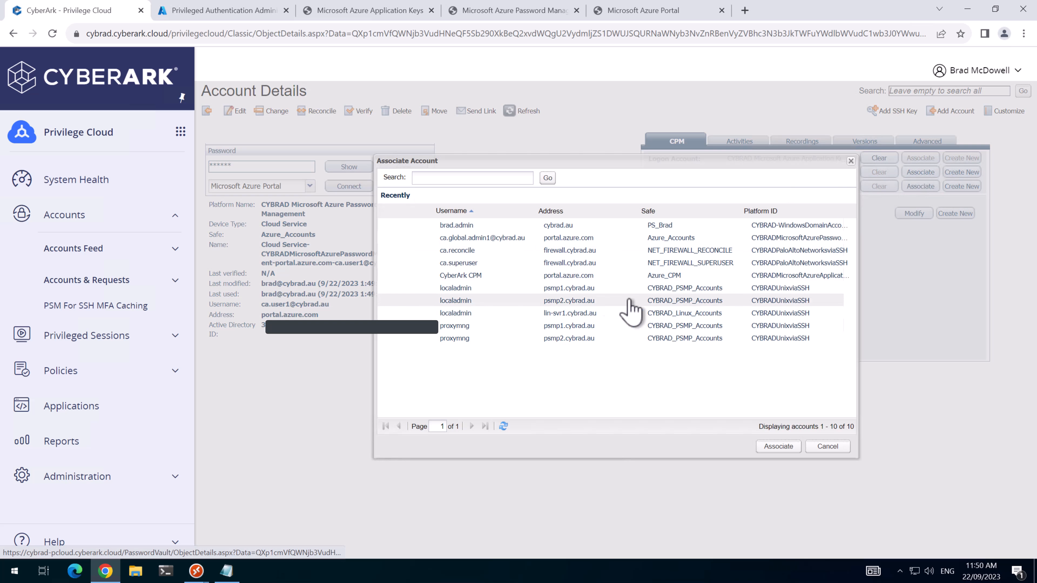
left_click(592, 267)
left_click(790, 447)
left_click(921, 172)
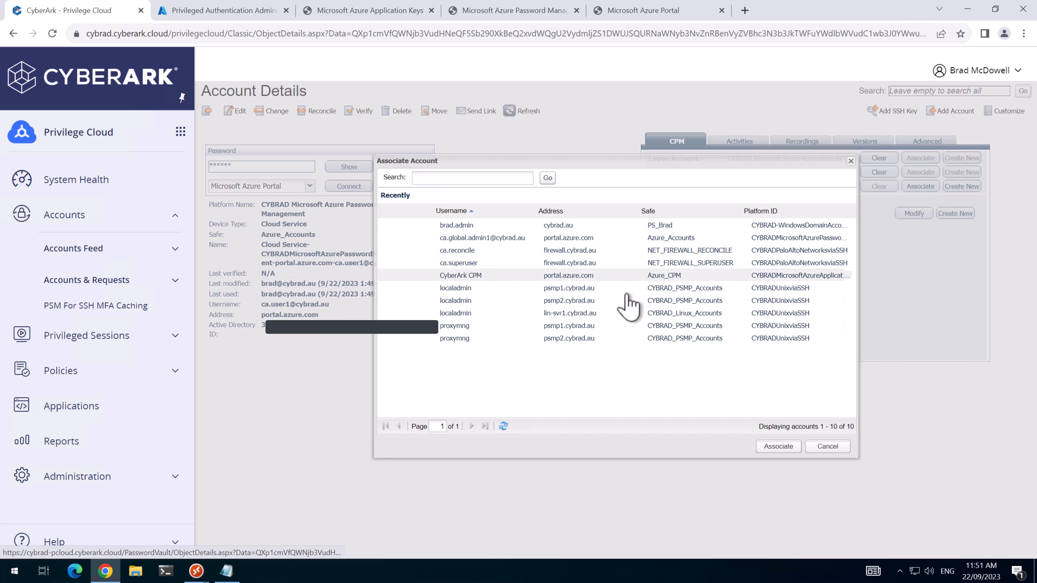
left_click(613, 270)
left_click(788, 448)
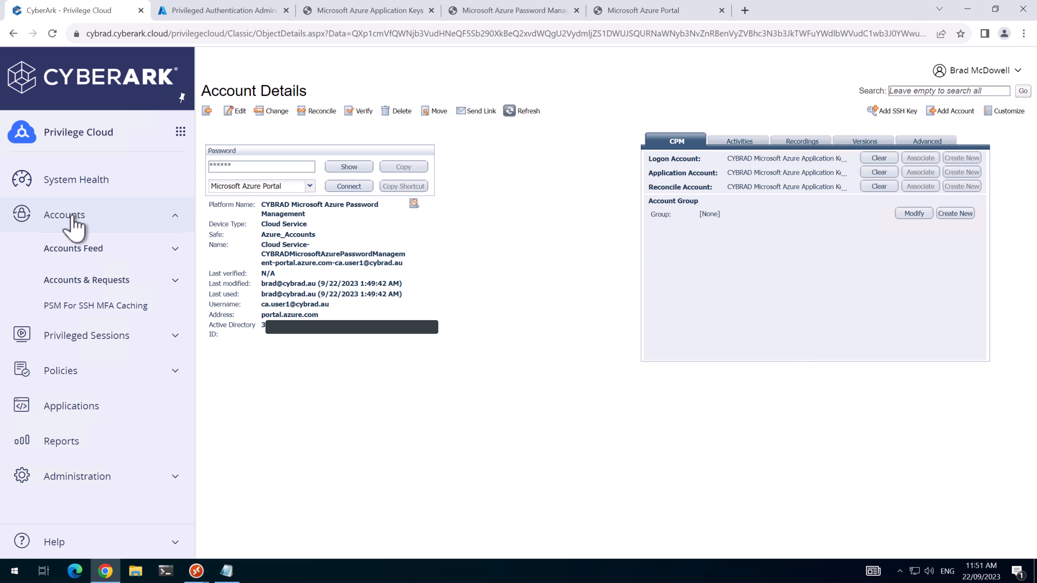
Request reconciliation of the new Azure user account from the Accounts View and restart the CyberArk Password Manager service on CON1.
left_click(81, 221)
left_click(455, 365)
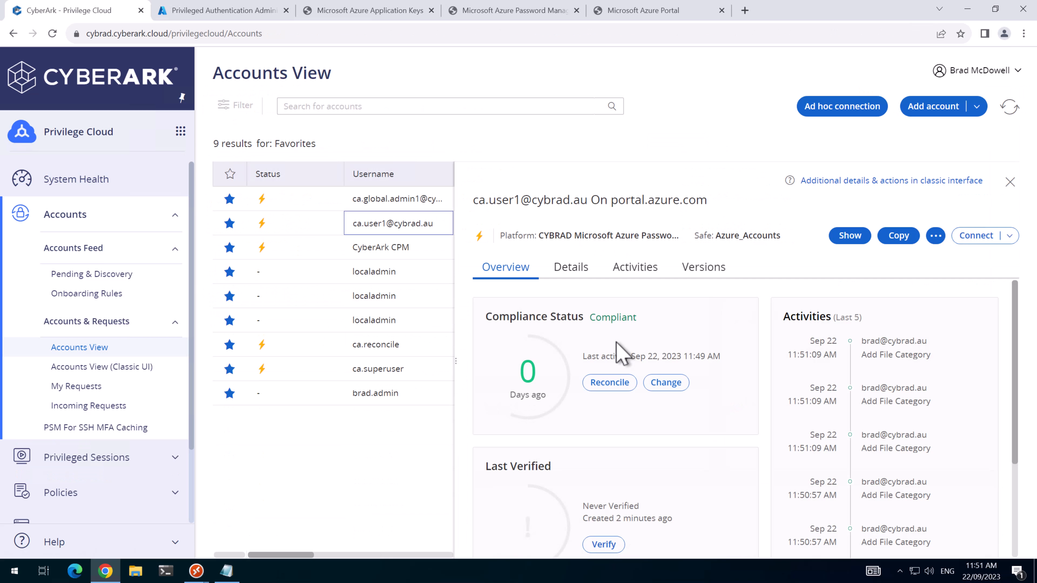
left_click(609, 383)
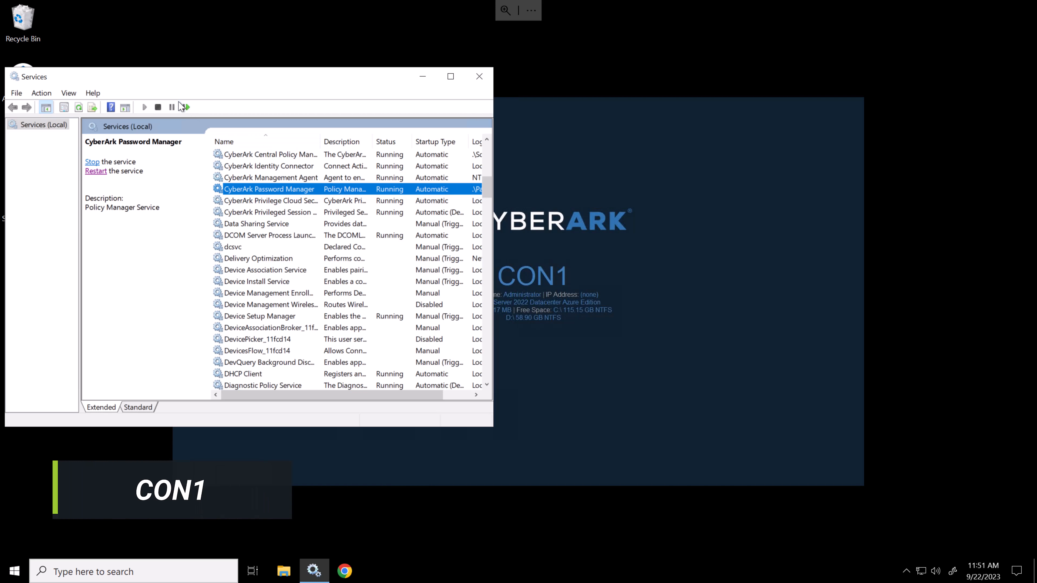
left_click(186, 108)
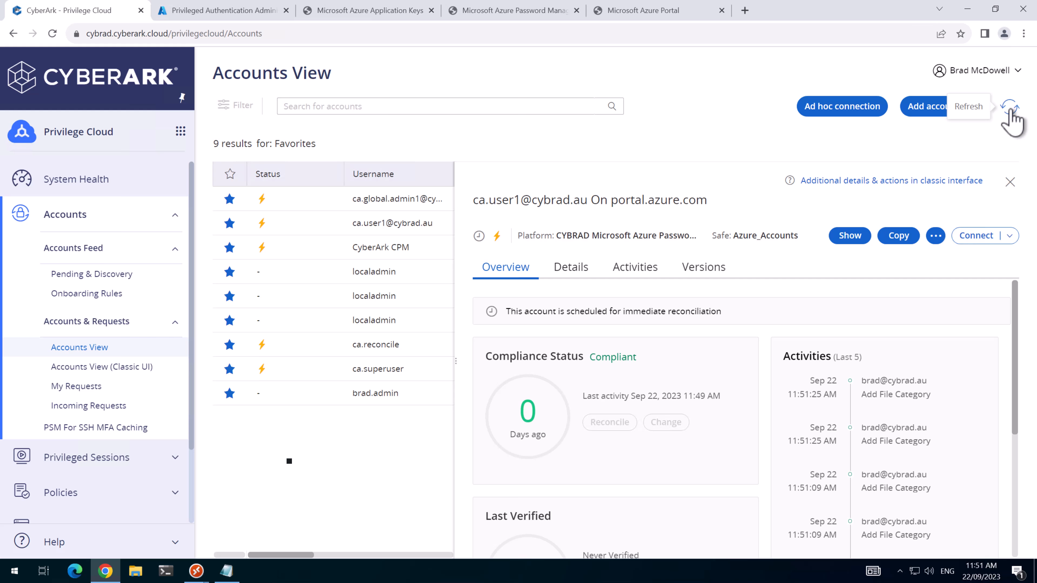
Refresh the accounts list, request verification of the new Azure user account, and restart the CyberArk Password Manager service on CON1.
left_click(1010, 106)
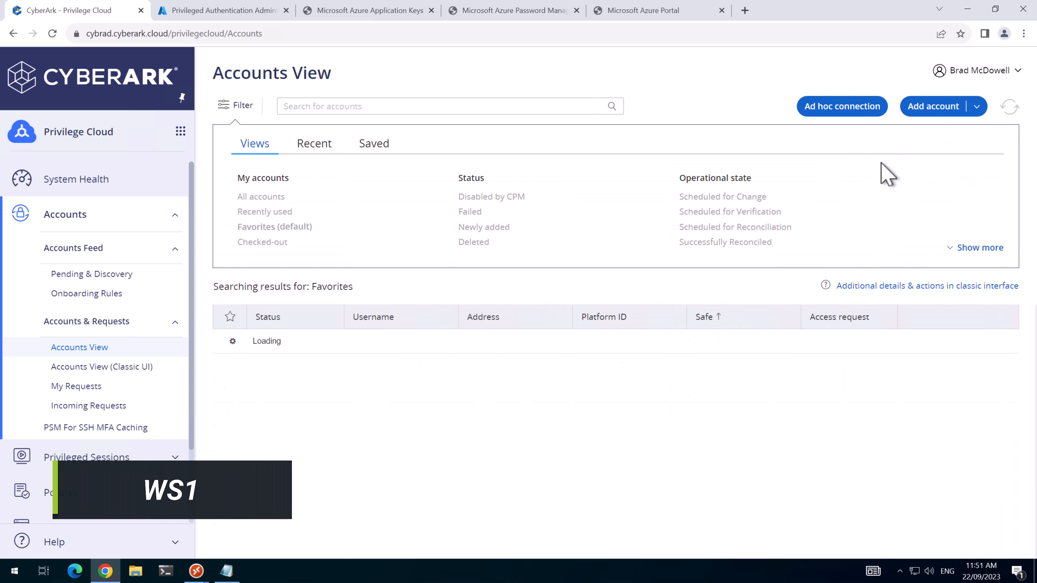
left_click(1010, 107)
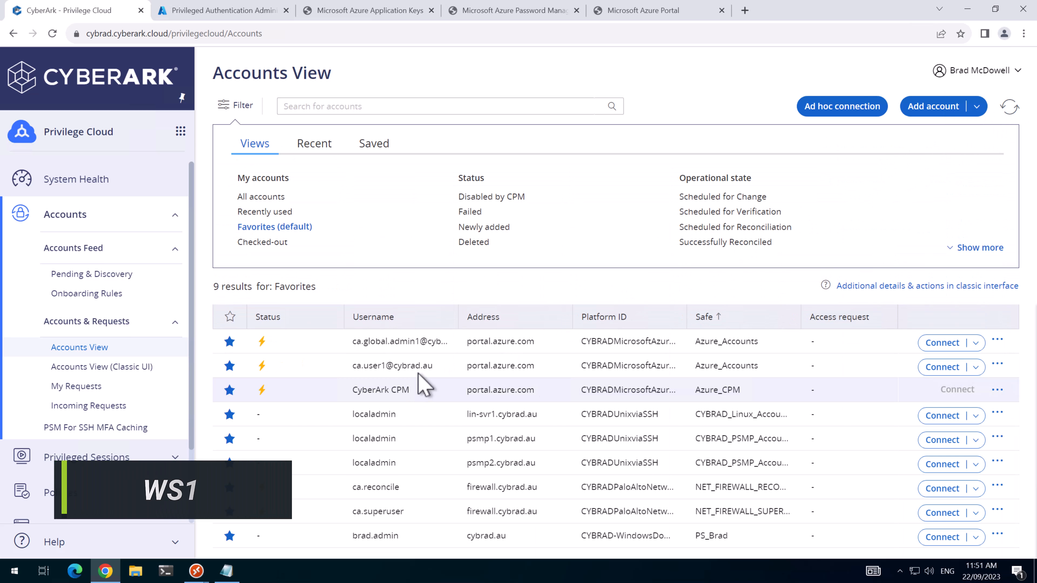
left_click(697, 368)
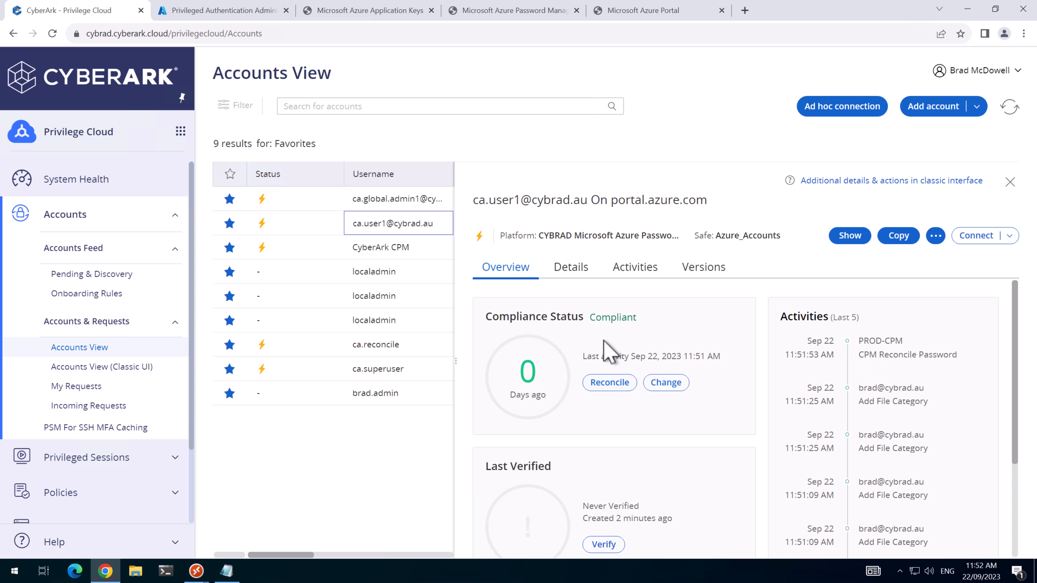
scroll(614, 494, "down", 1)
left_click(604, 485)
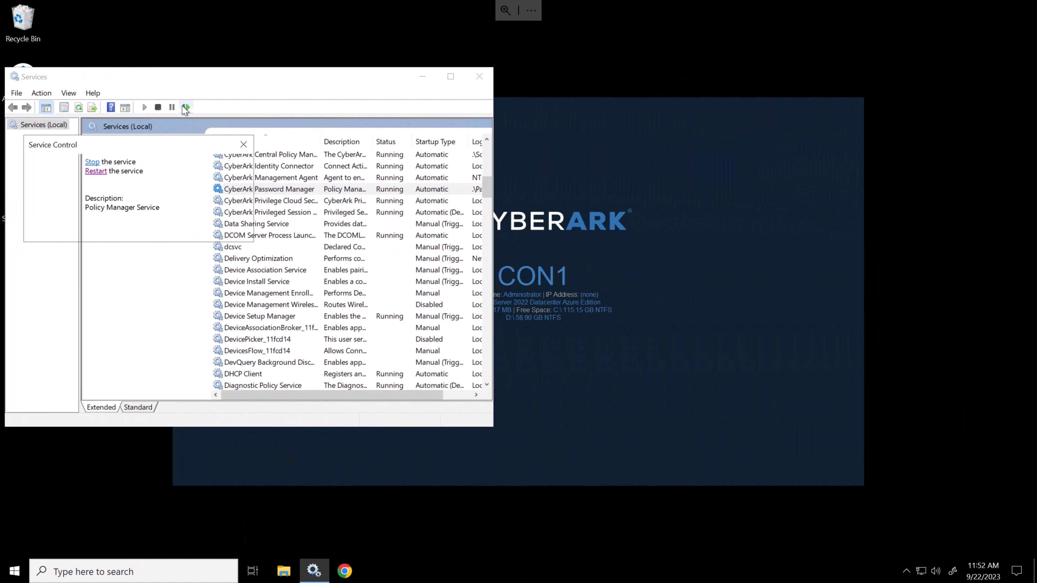
left_click(186, 108)
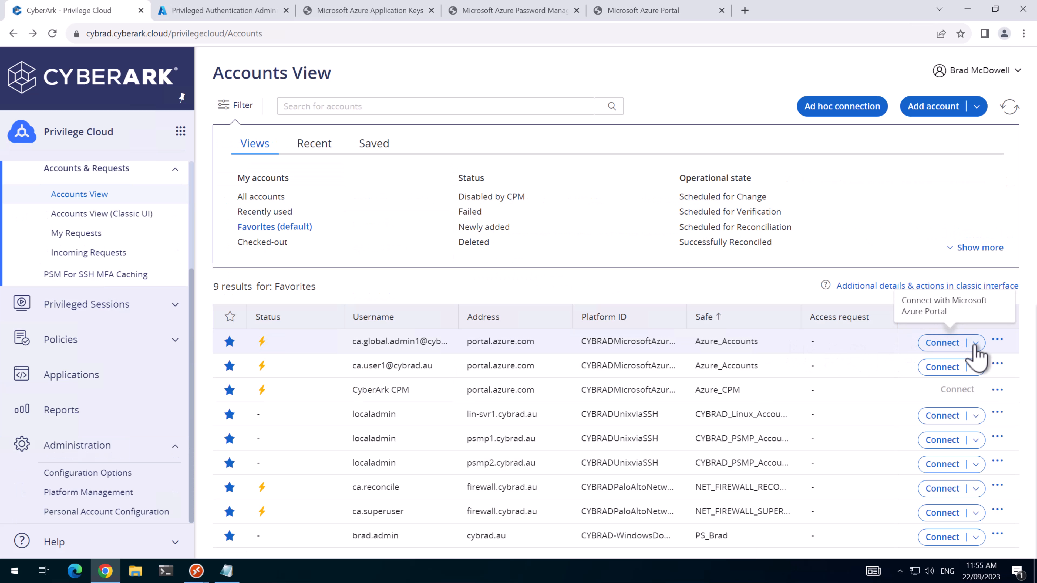
Check the global admin account's connection options and open the PSM-MS-AzurePortal connection component in the configuration options.
left_click(976, 345)
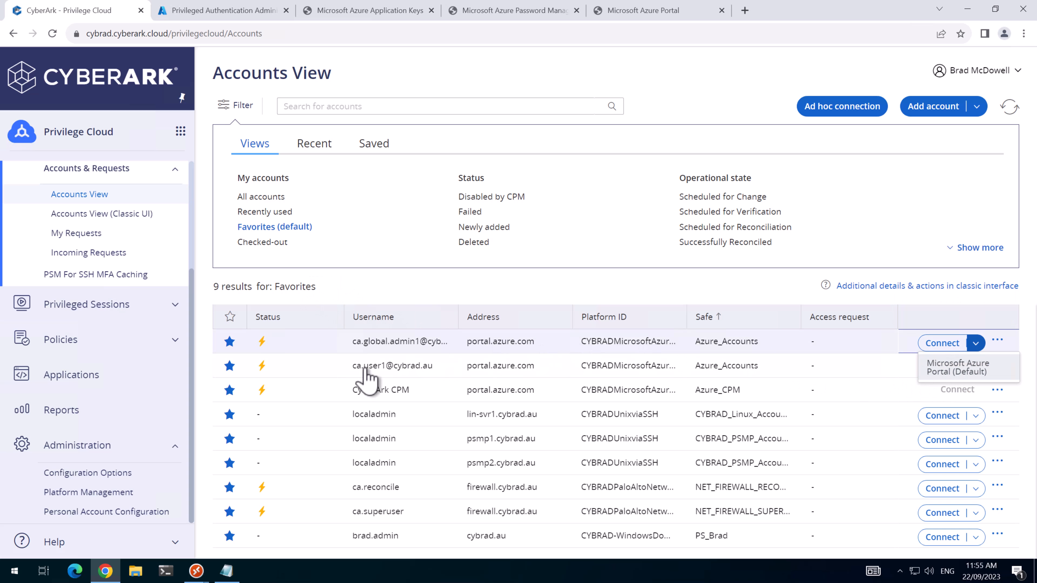
left_click(93, 474)
left_click(218, 184)
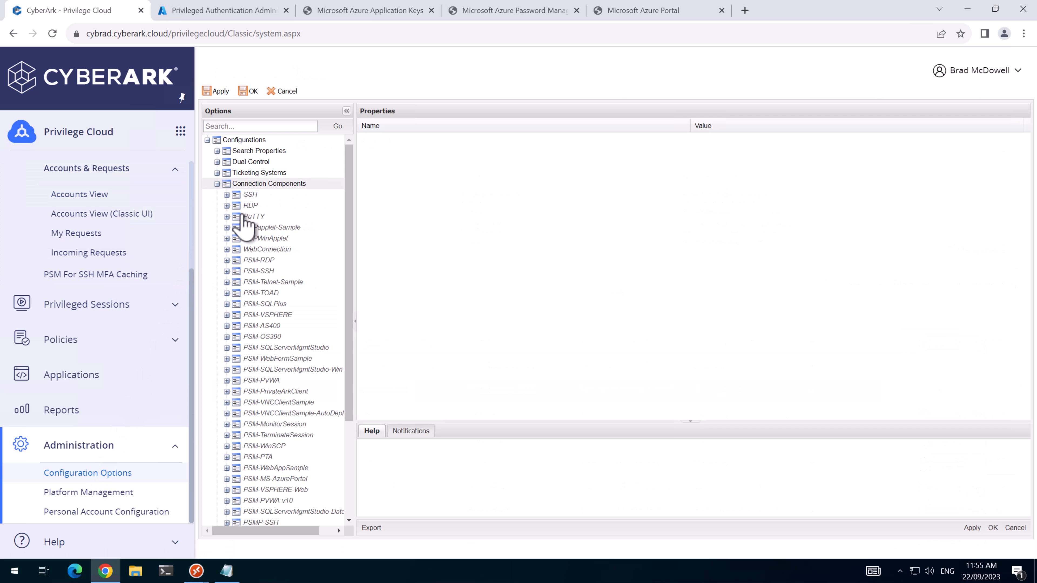
scroll(271, 425, "down", 5)
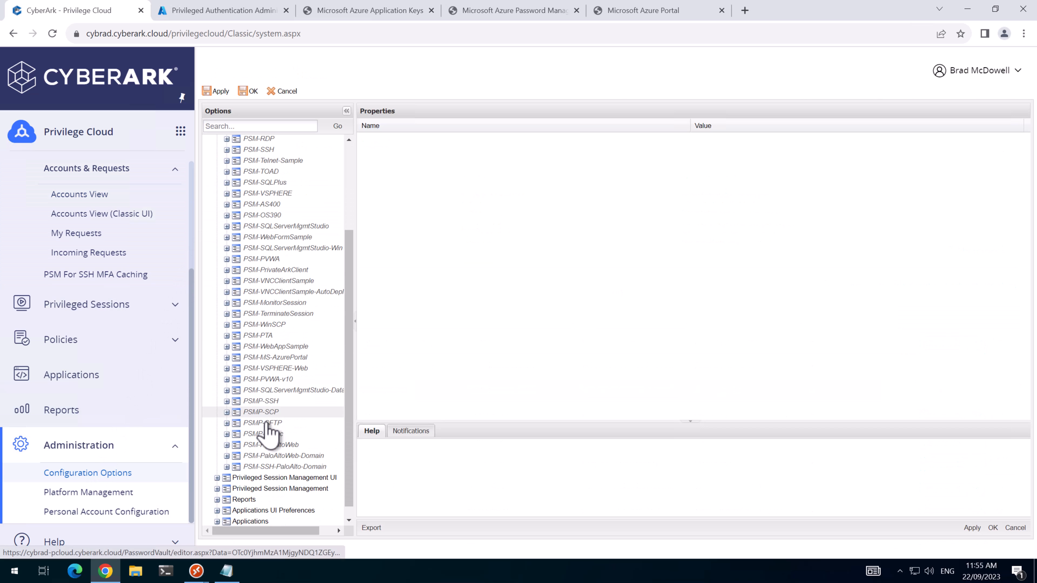
left_click(234, 358)
left_click(227, 357)
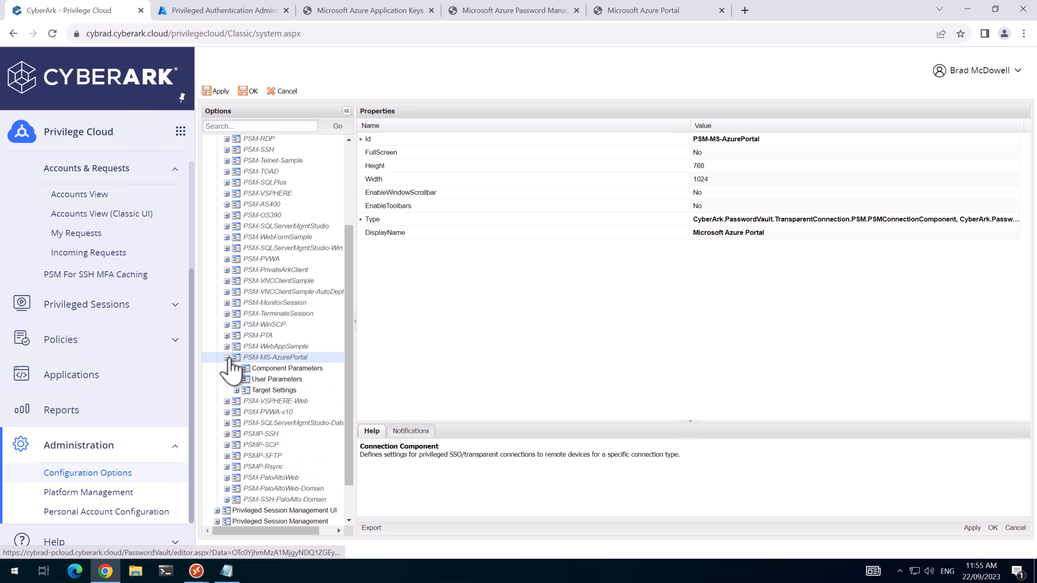
Set FullScreen to Yes for the PSM-MS-AzurePortal connection component and apply the change.
left_click(722, 155)
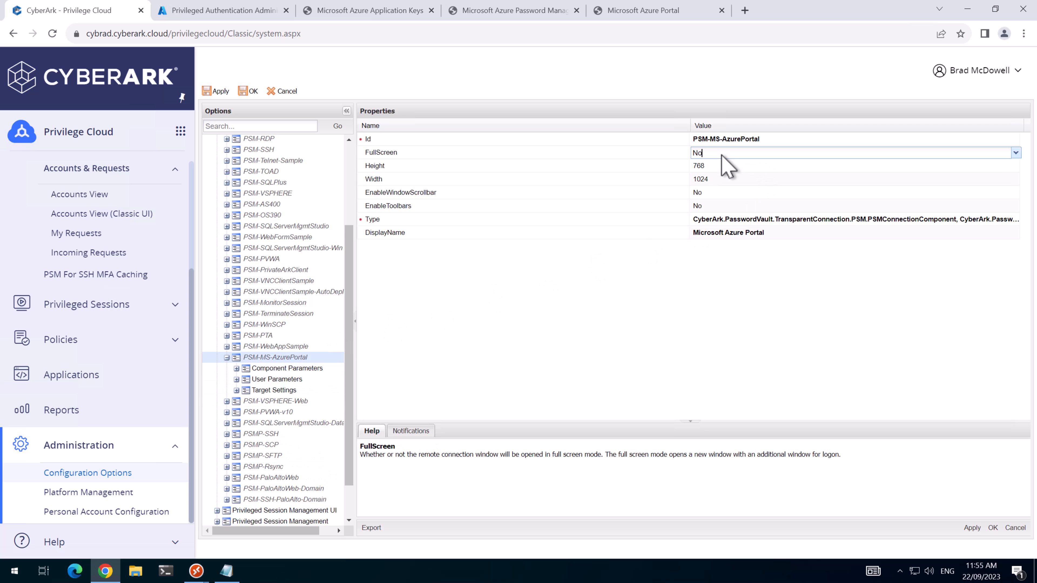
type("Yes")
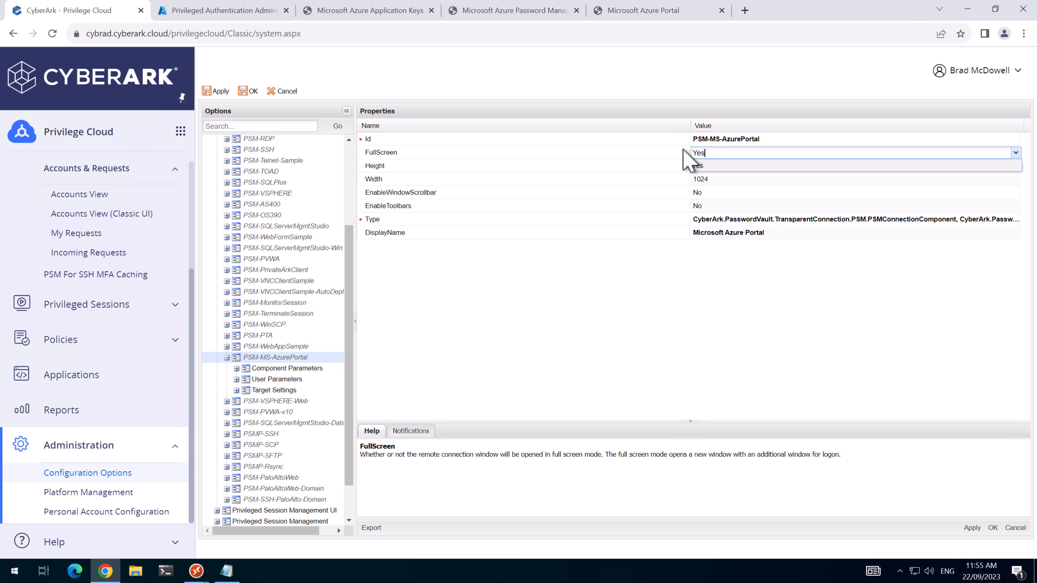
key("Return")
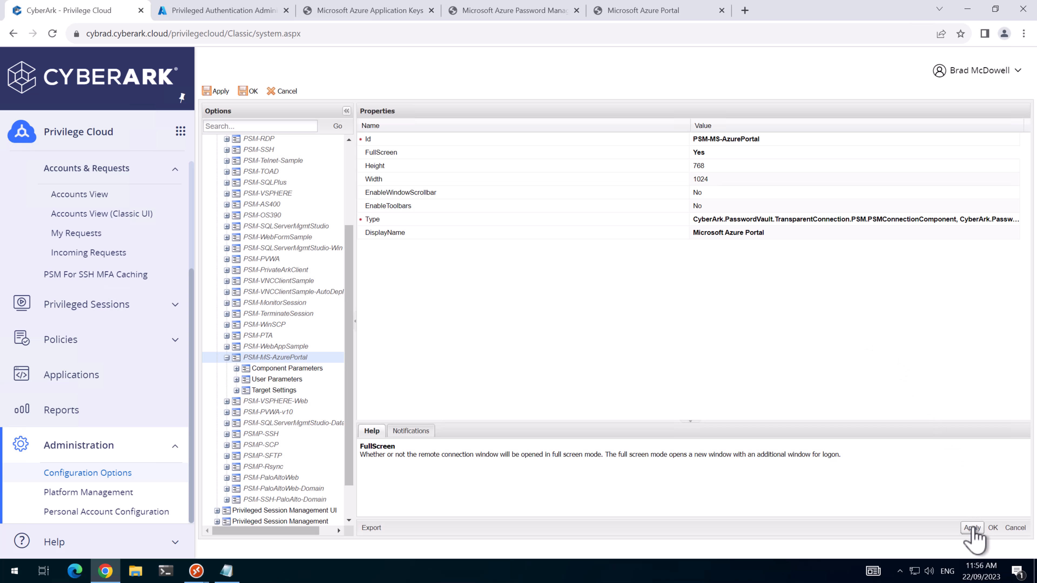
left_click(971, 528)
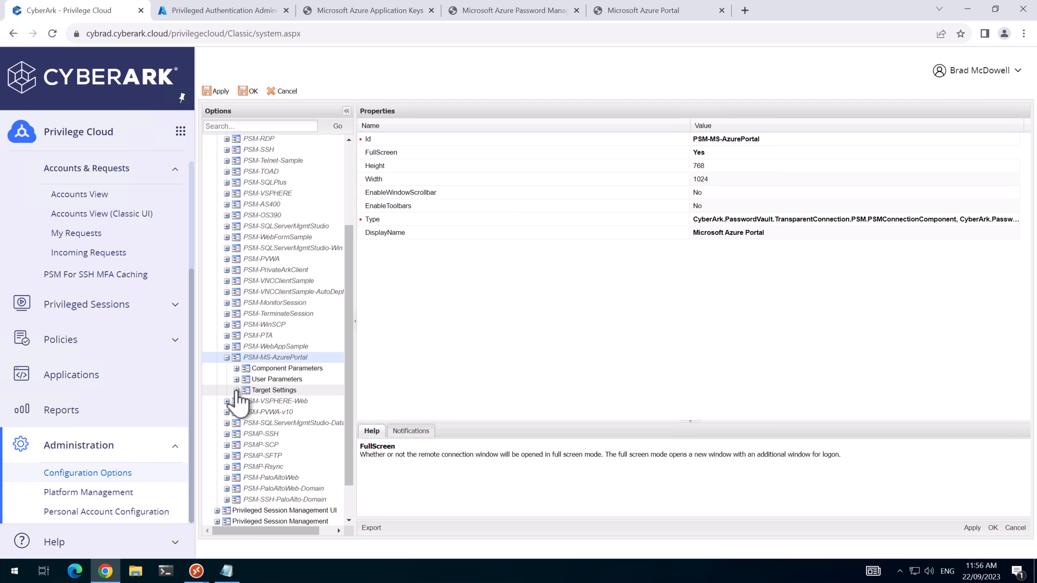
Set the EnableTrace parameter to Yes in the component's client-specific target settings and apply the change.
left_click(237, 390)
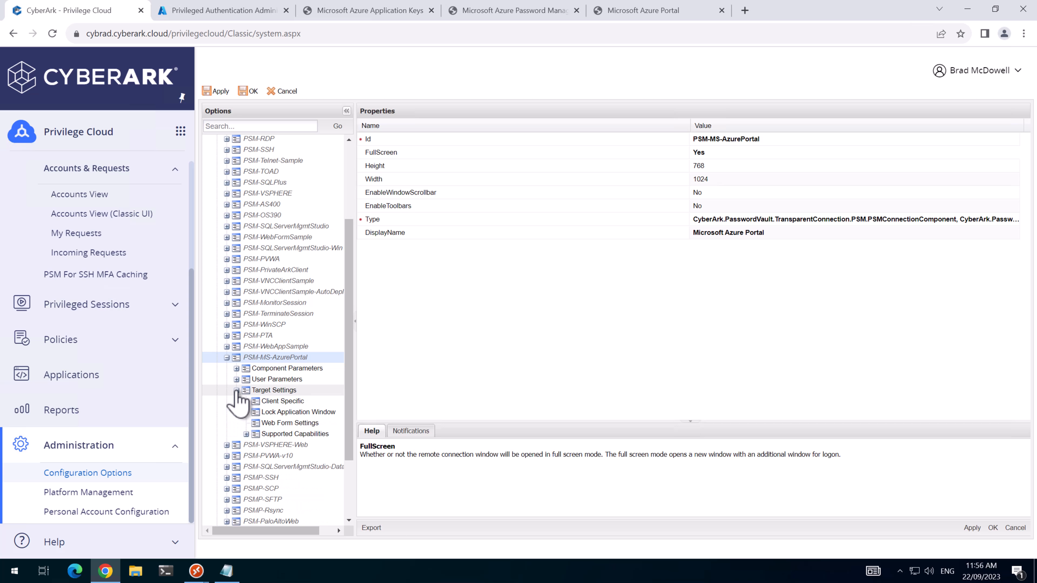
left_click(246, 401)
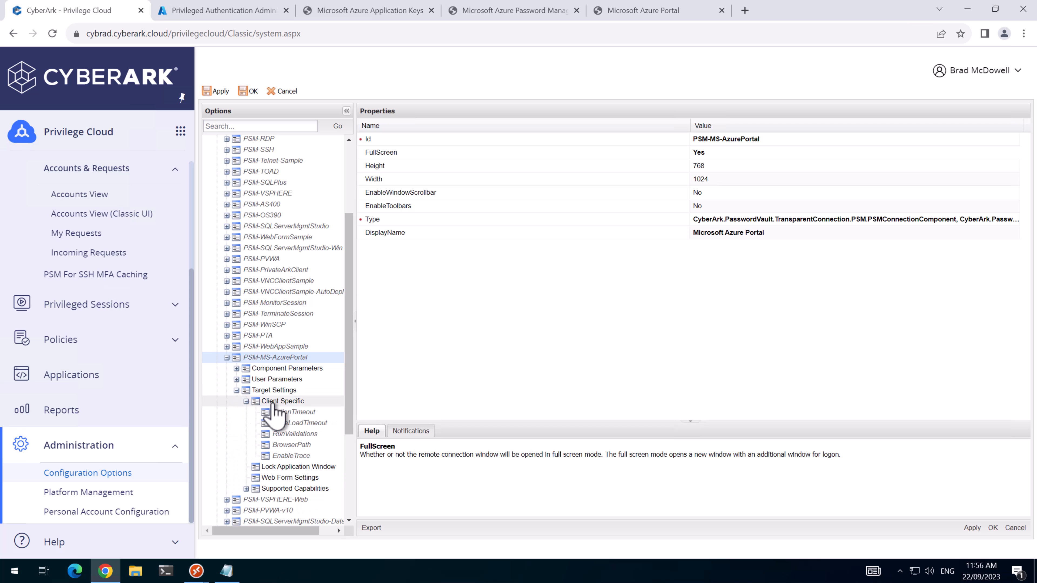
left_click(287, 456)
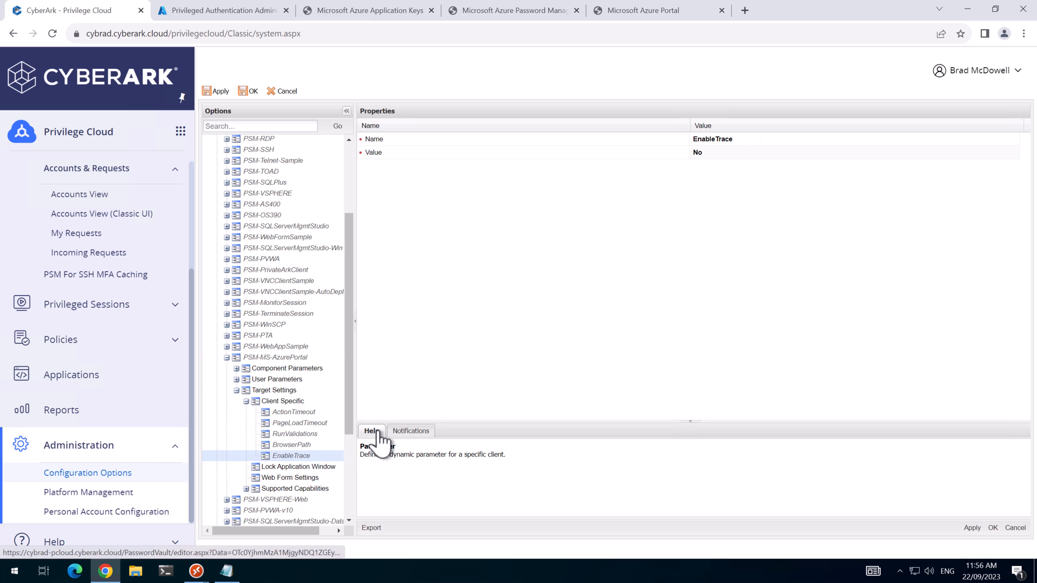
left_click(782, 153)
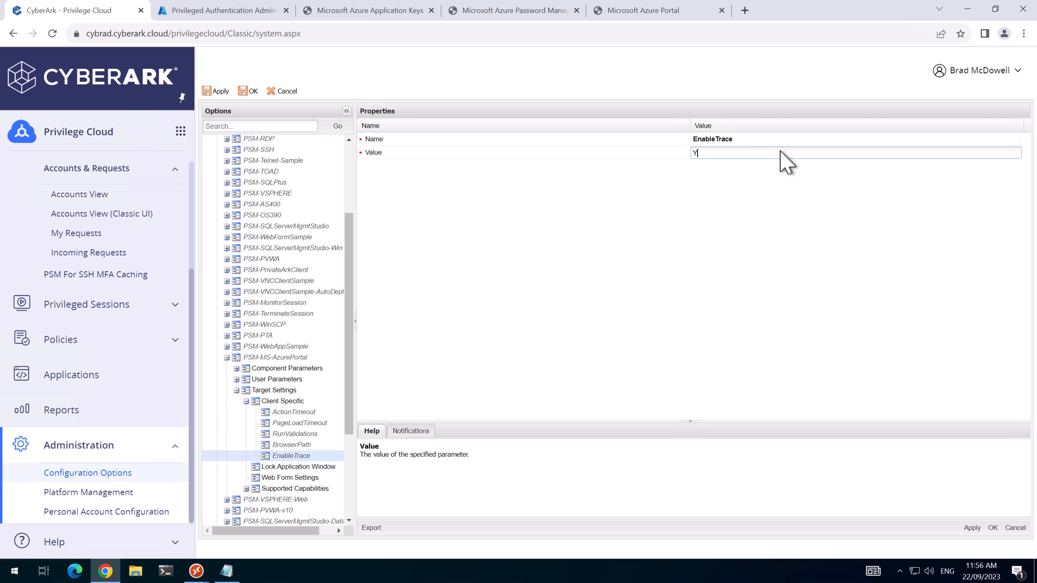
left_click(973, 527)
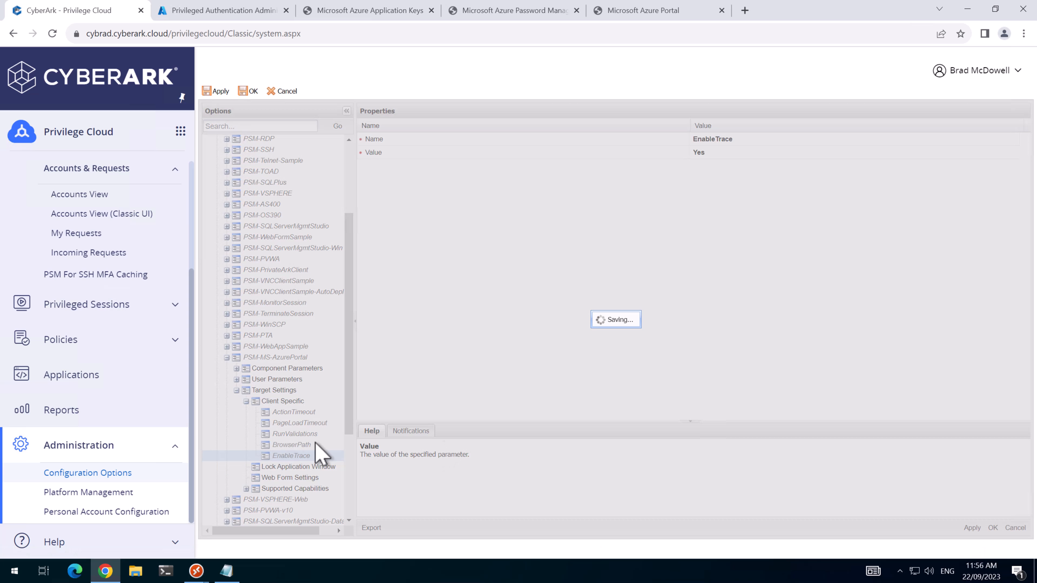
Change the BrowserPath parameter to C:\Program Files\Google\Chrome\Application\chrome.exe and apply the change.
left_click(288, 445)
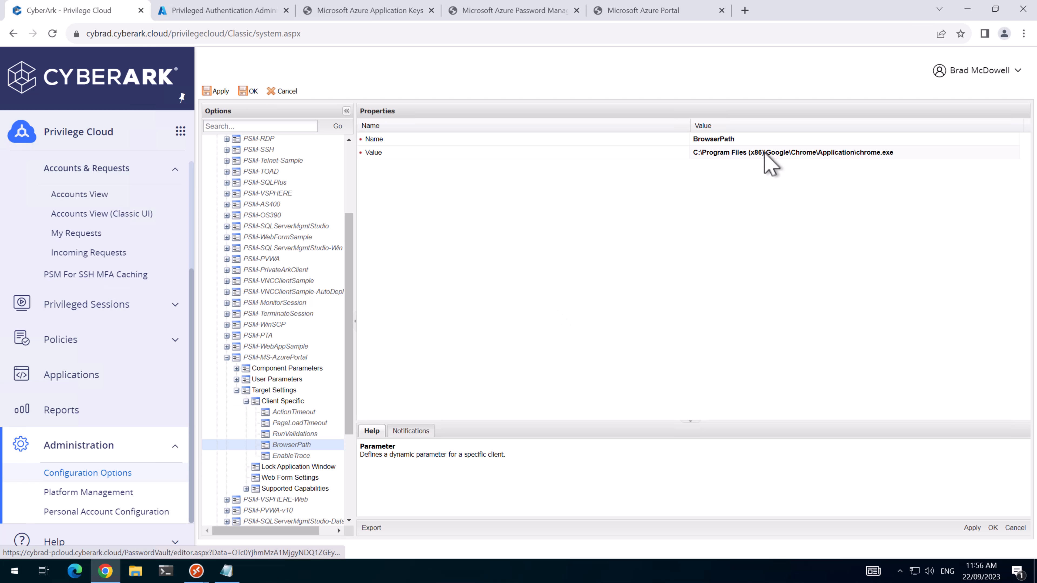
left_click(749, 153)
left_click(750, 154)
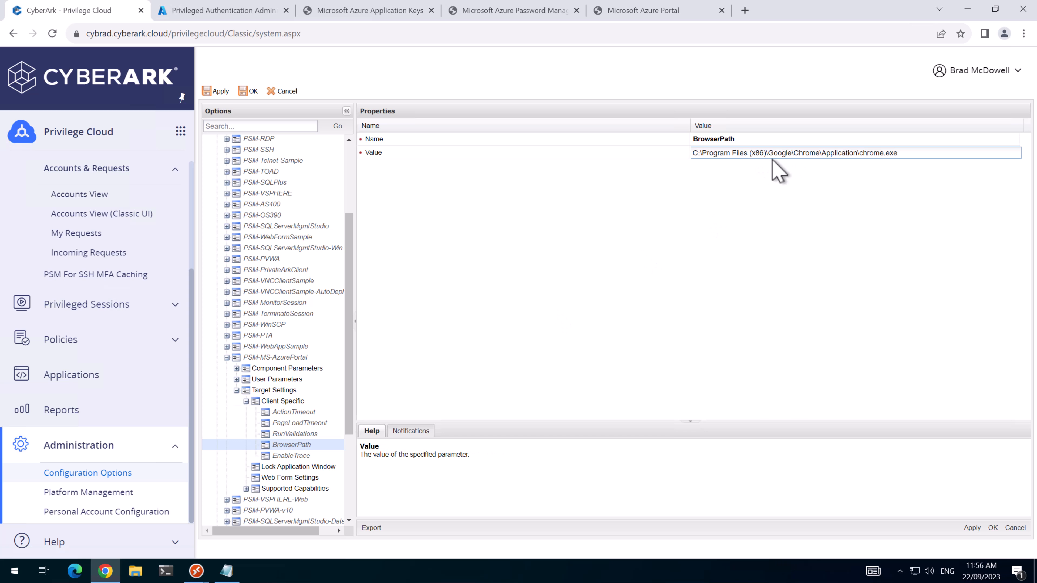
key("Delete")
key("Delete")
key("Delete")
key("Delete")
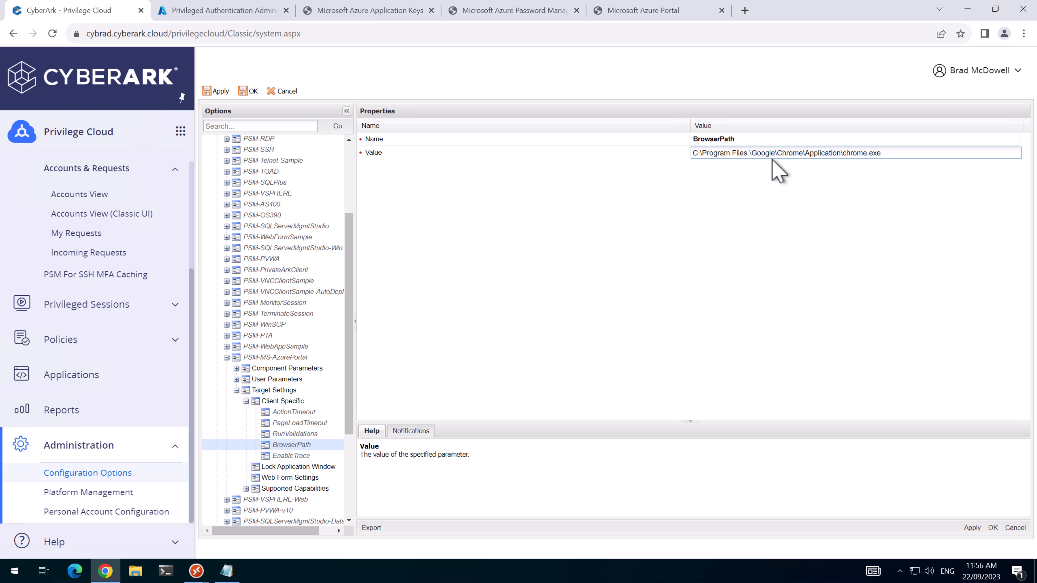
left_click(819, 284)
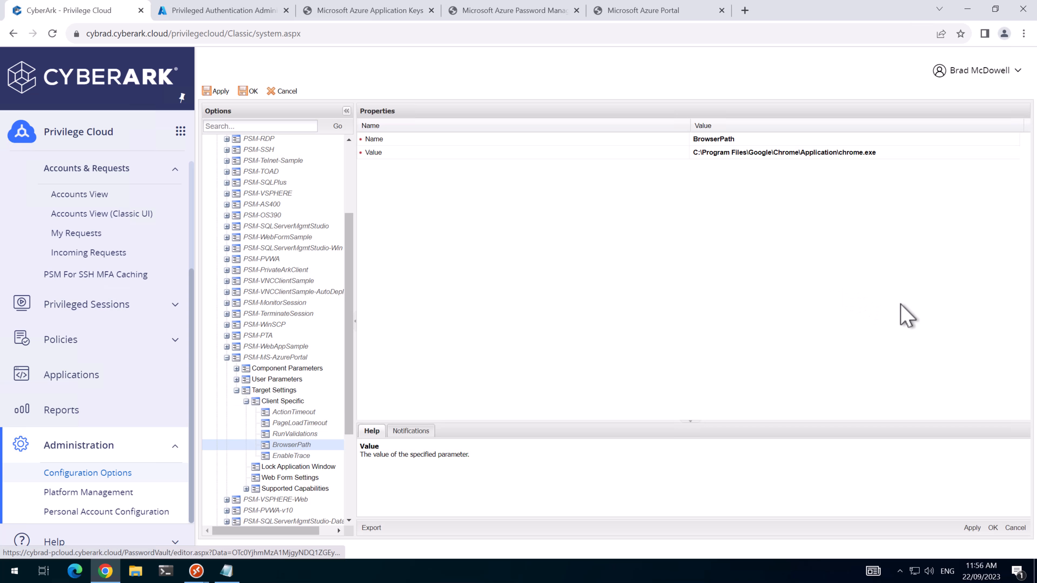
left_click(972, 527)
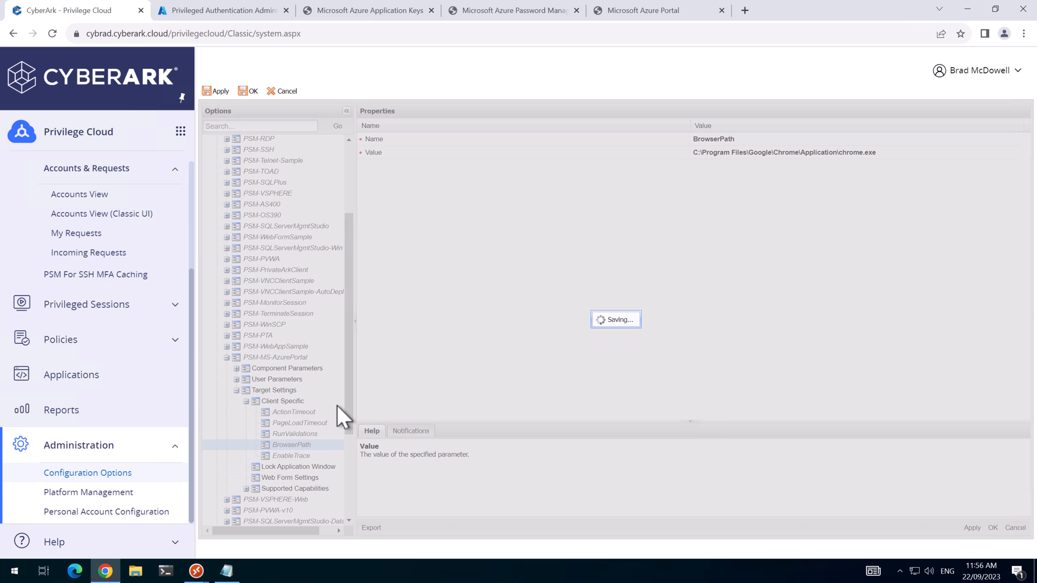
left_click(613, 326)
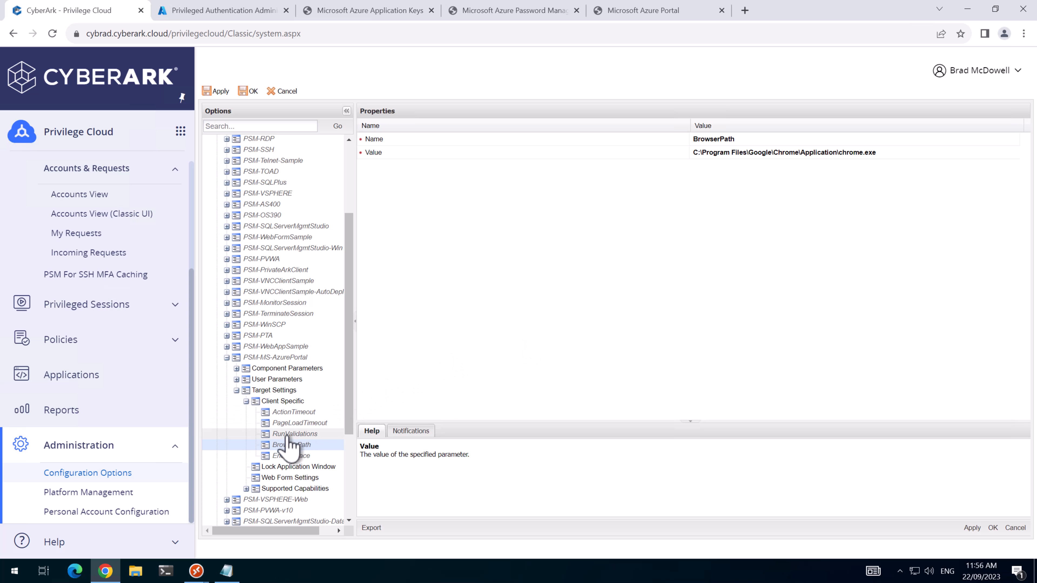
Copy the AllowSelectHTML5 parameter from the user parameters of the PSM-RDP connection component.
scroll(269, 425, "up", 4)
left_click(227, 260)
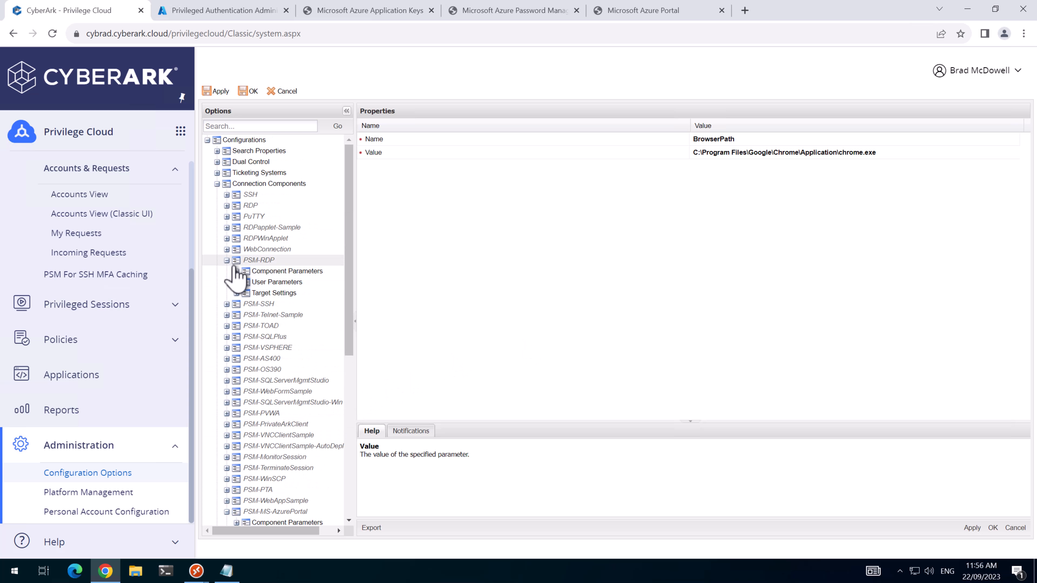
left_click(236, 282)
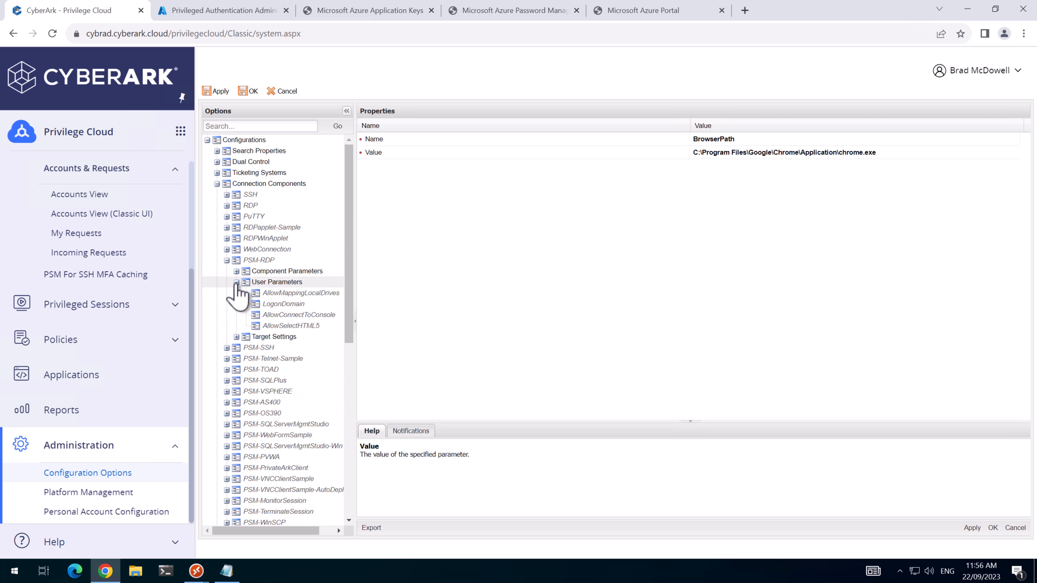
right_click(274, 328)
left_click(297, 350)
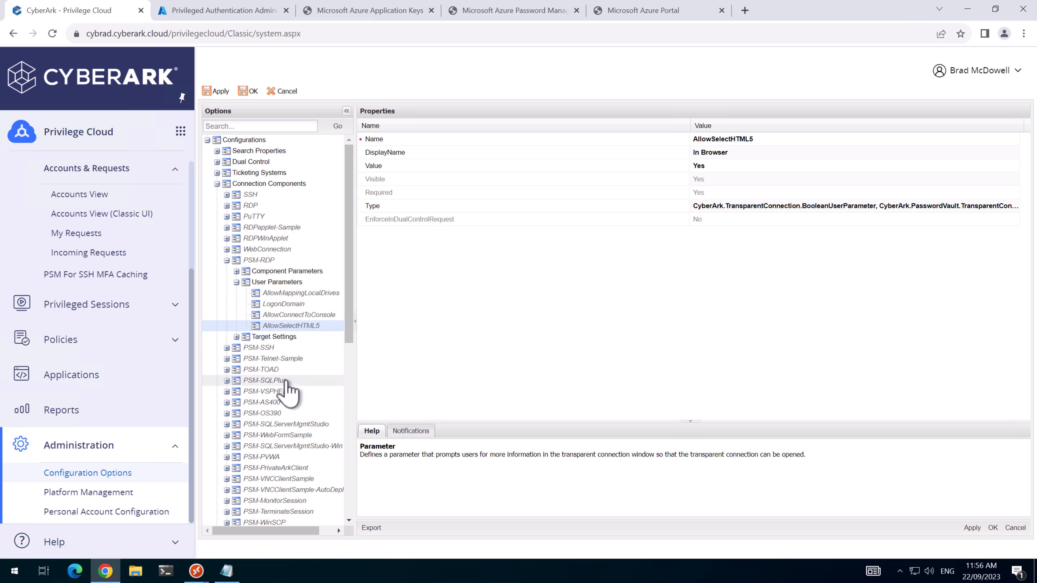
Paste the copied AllowSelectHTML5 parameter into the user parameters of the PSM-MS-AzurePortal connection component.
scroll(290, 392, "down", 5)
scroll(288, 388, "down", 1)
left_click(236, 334)
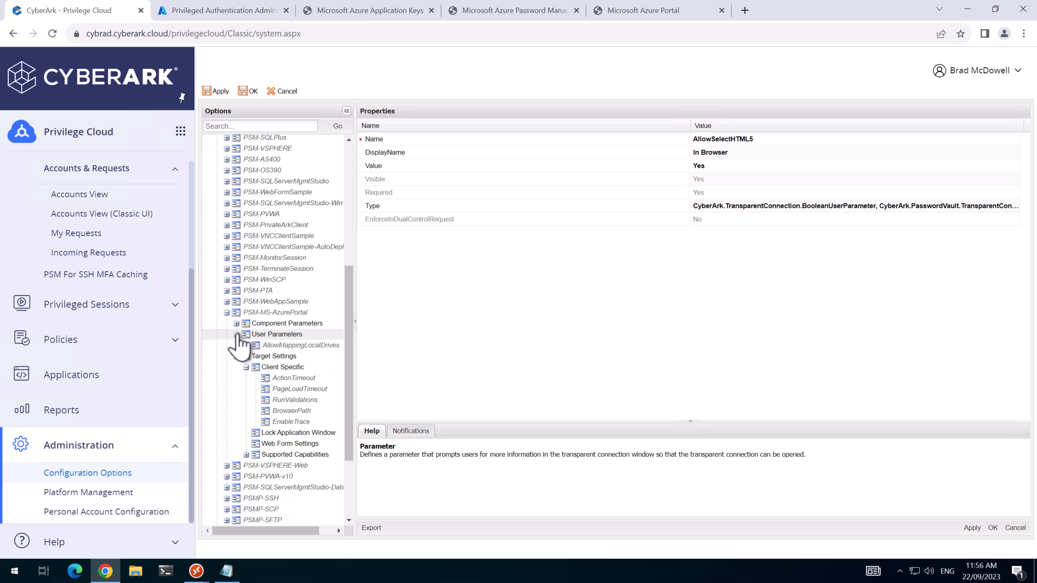
right_click(265, 336)
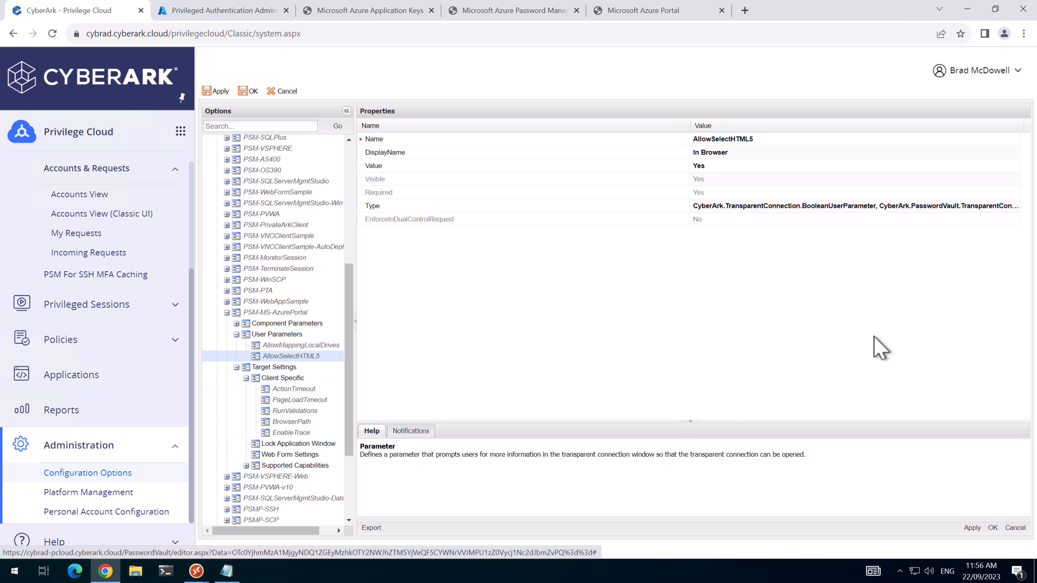
Apply the connection component changes, then save and close the configuration options.
left_click(972, 528)
left_click(625, 330)
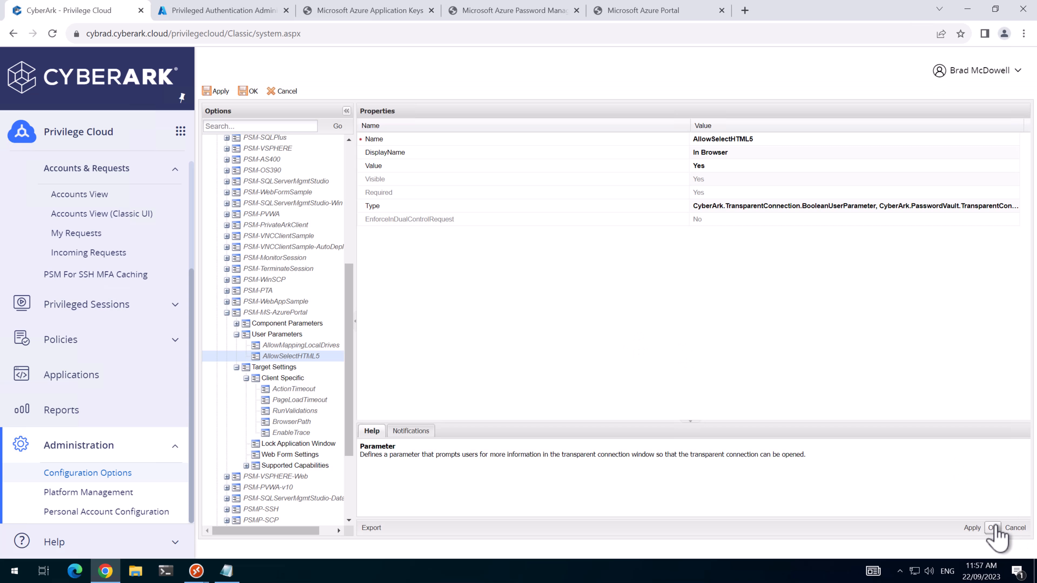
left_click(993, 528)
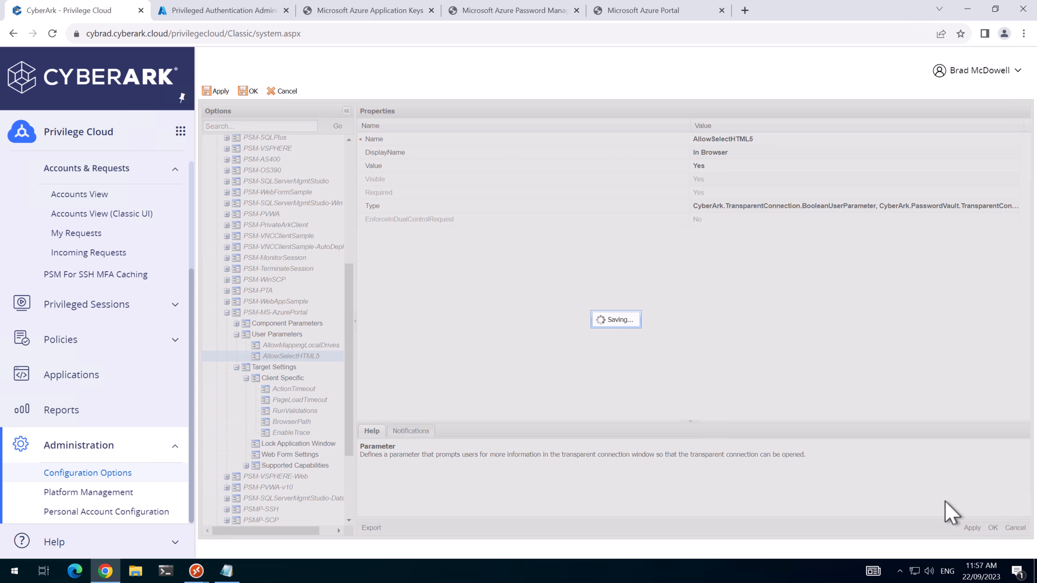
left_click(623, 327)
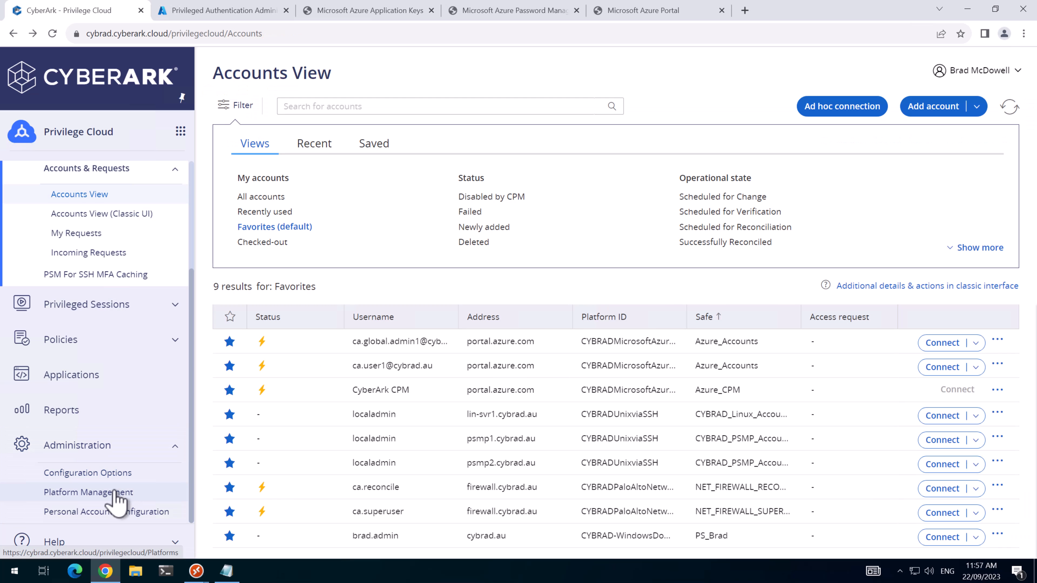
Check the PSM connectors assigned to the second CYBRAD Microsoft Azure platform under Cloud Service, leave them unsaved and return to the Accounts View.
left_click(116, 493)
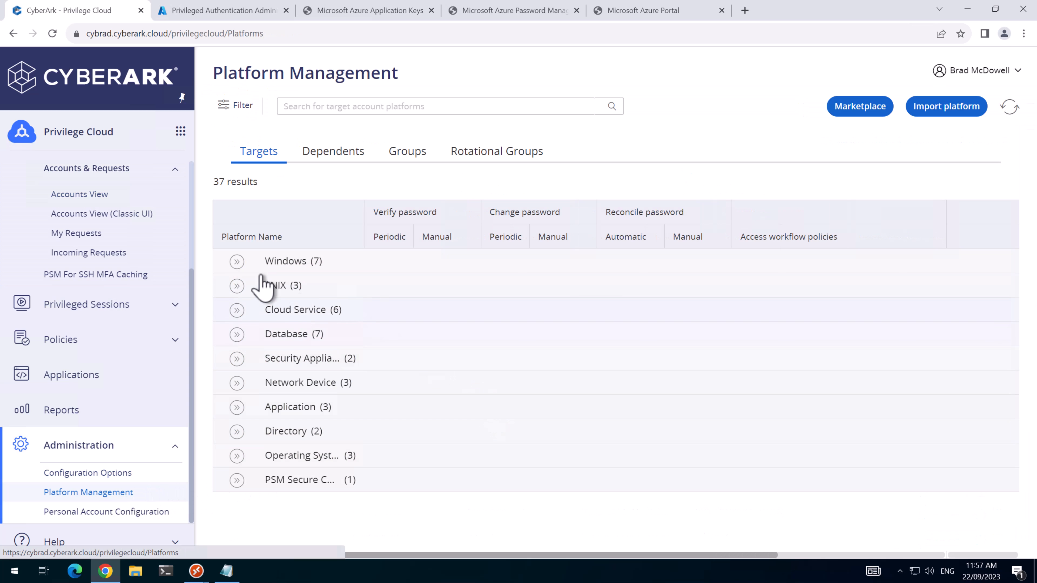
left_click(238, 311)
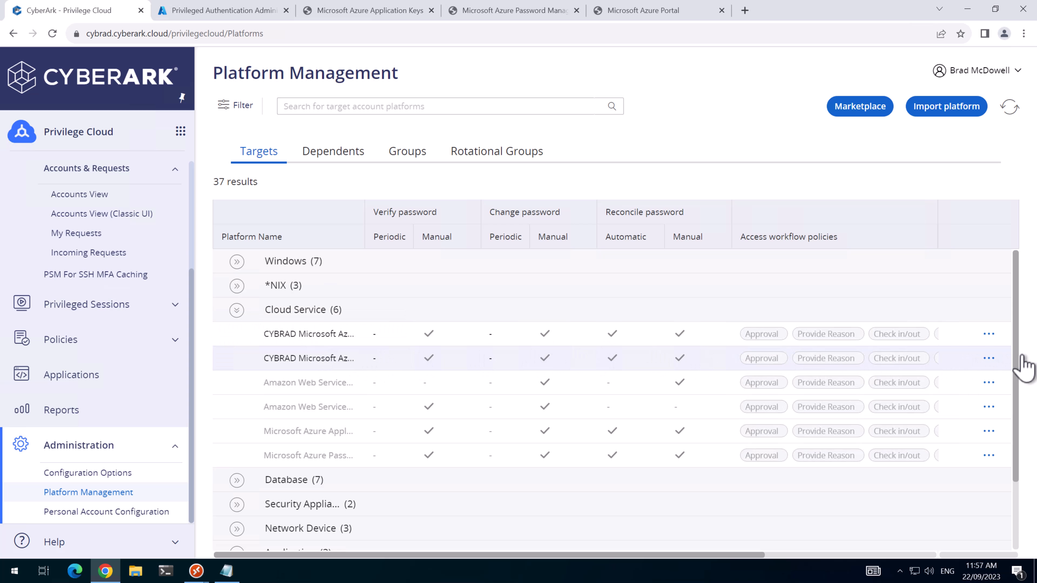
left_click(989, 358)
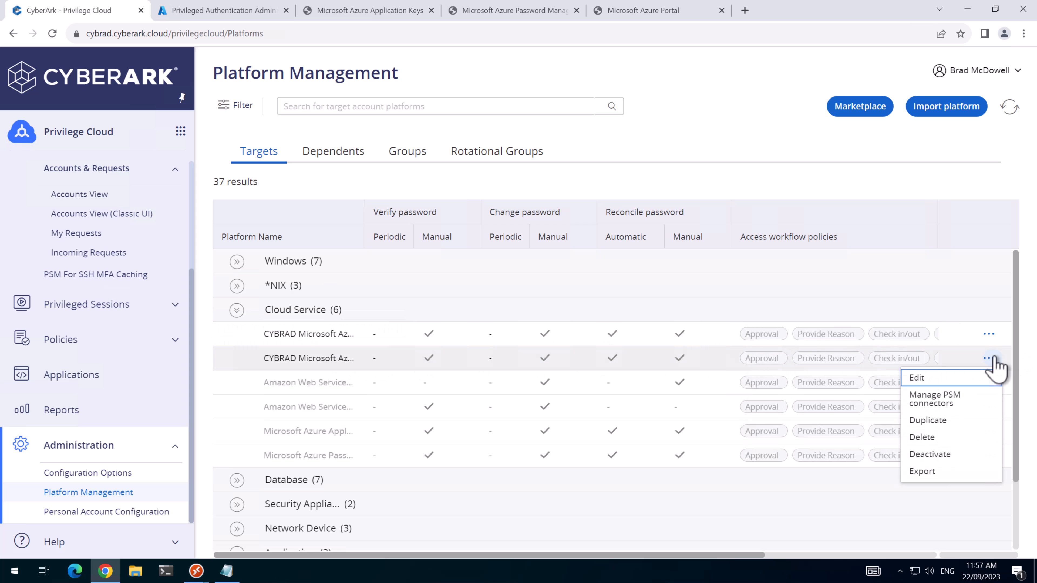
left_click(939, 399)
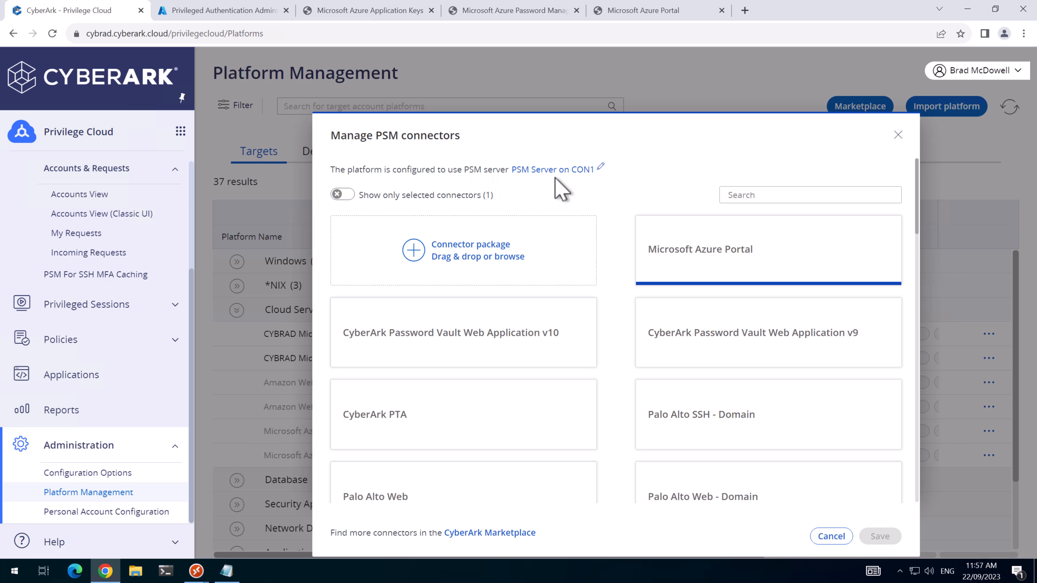
left_click(832, 537)
left_click(651, 345)
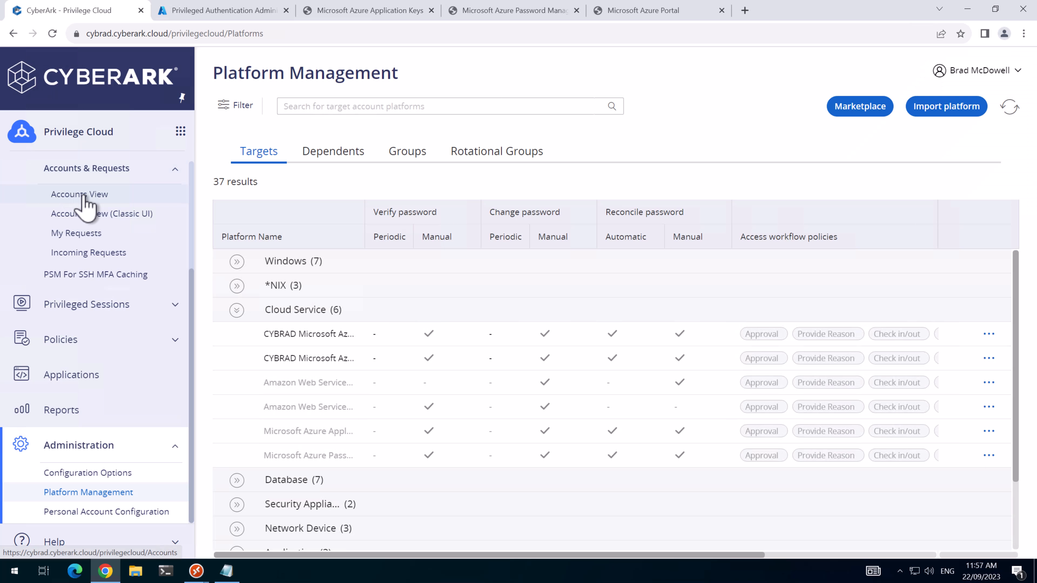
left_click(84, 196)
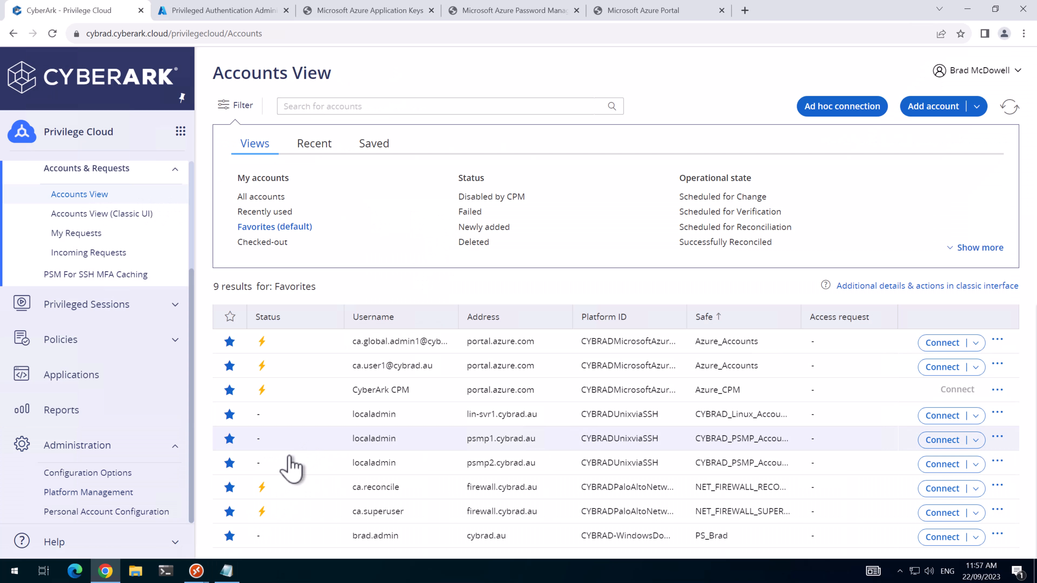
Switch to the CON1 remote desktop session and restart the CyberArk Privileged Session Manager service.
left_click(197, 571)
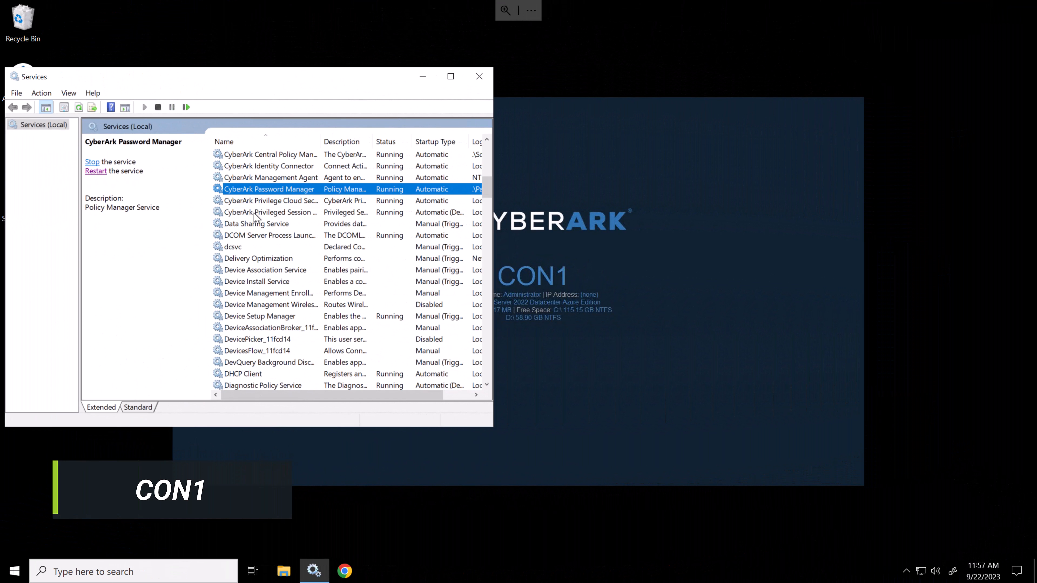
left_click(257, 213)
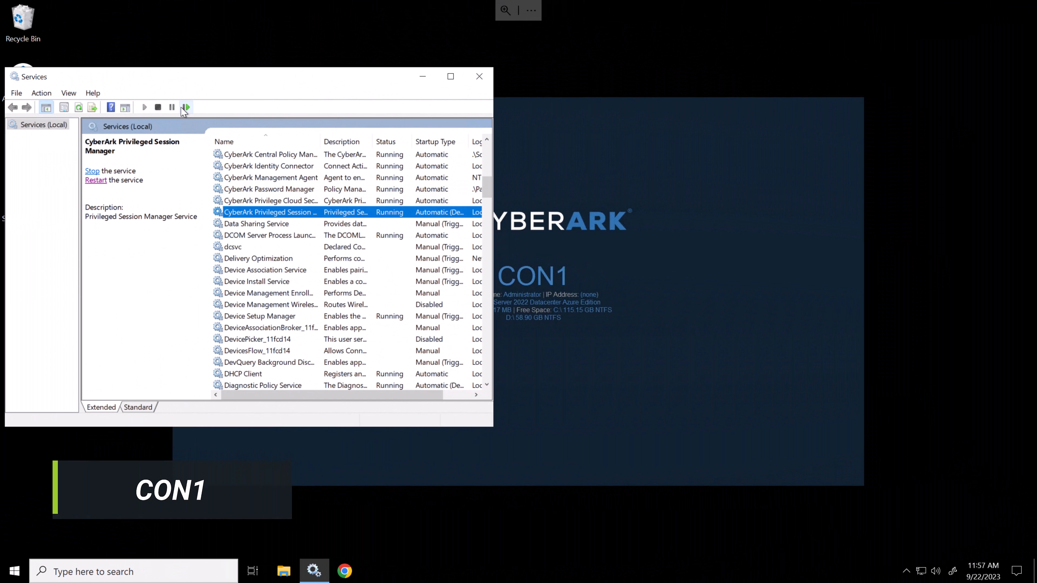
left_click(183, 109)
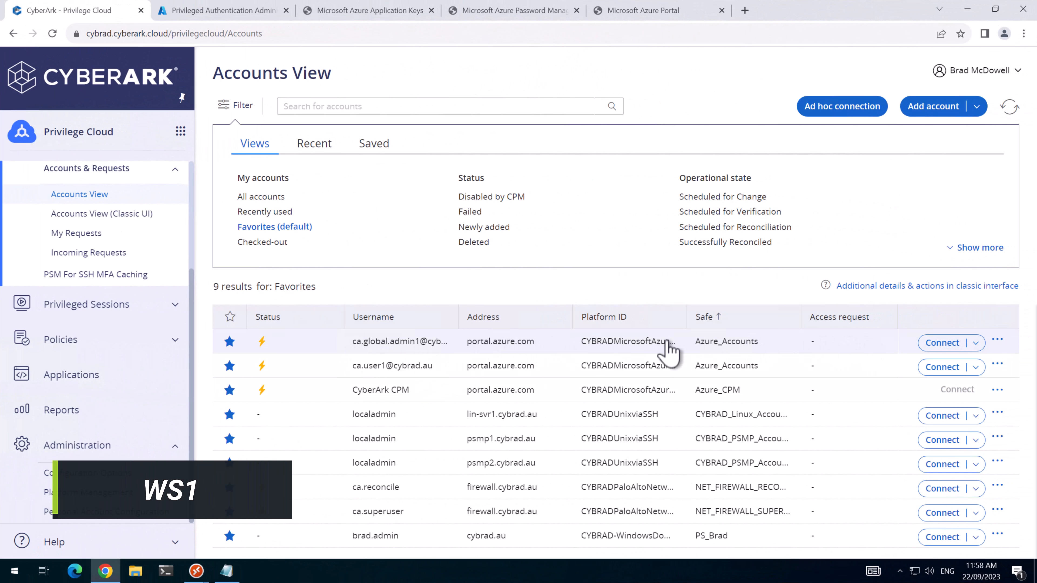
Connect to the Azure portal in the browser with the global admin account from the Azure_Accounts safe and get through the sign-in prompt.
left_click(944, 344)
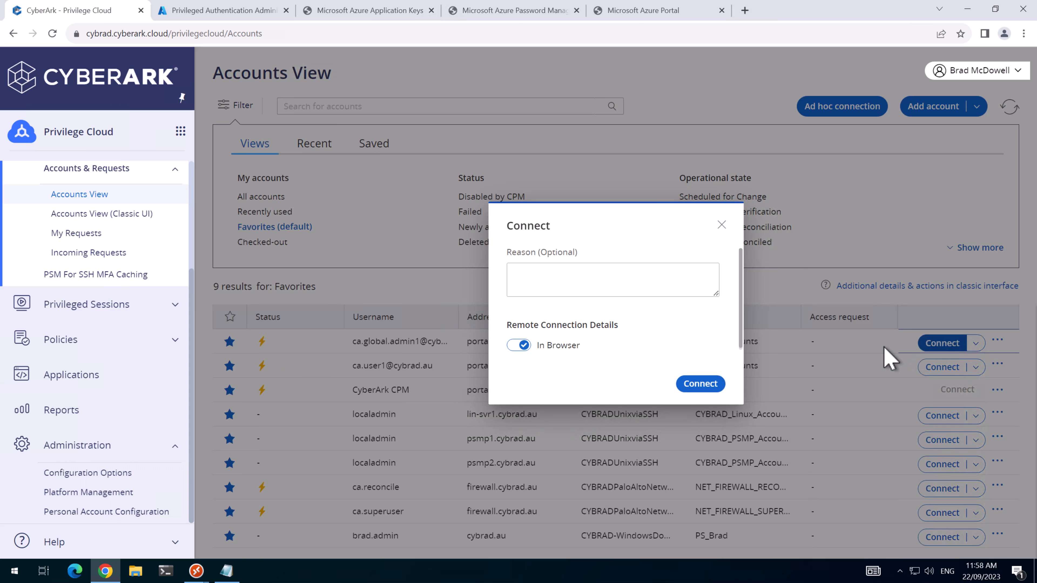
left_click(701, 384)
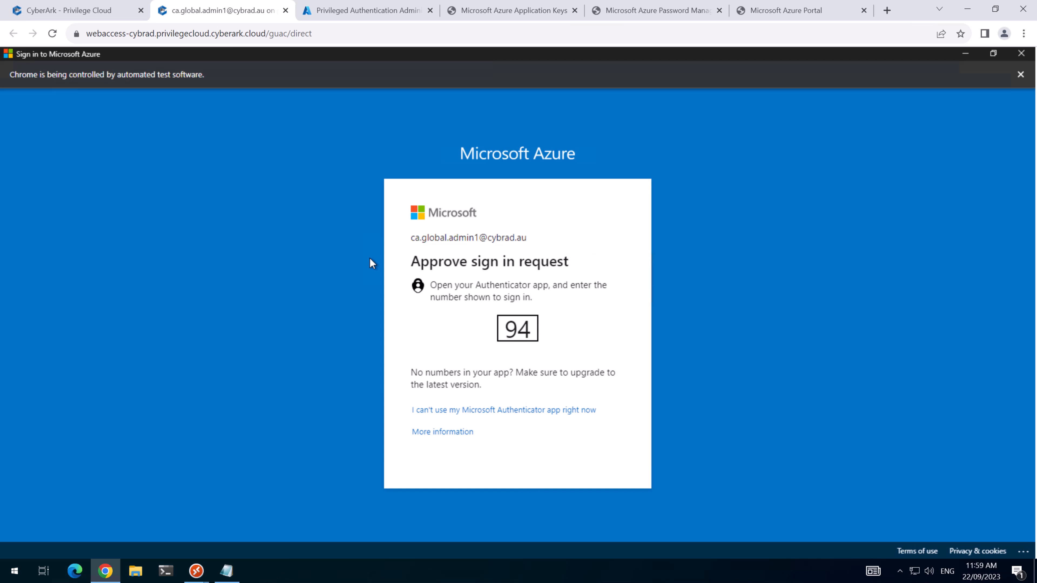
left_click(512, 402)
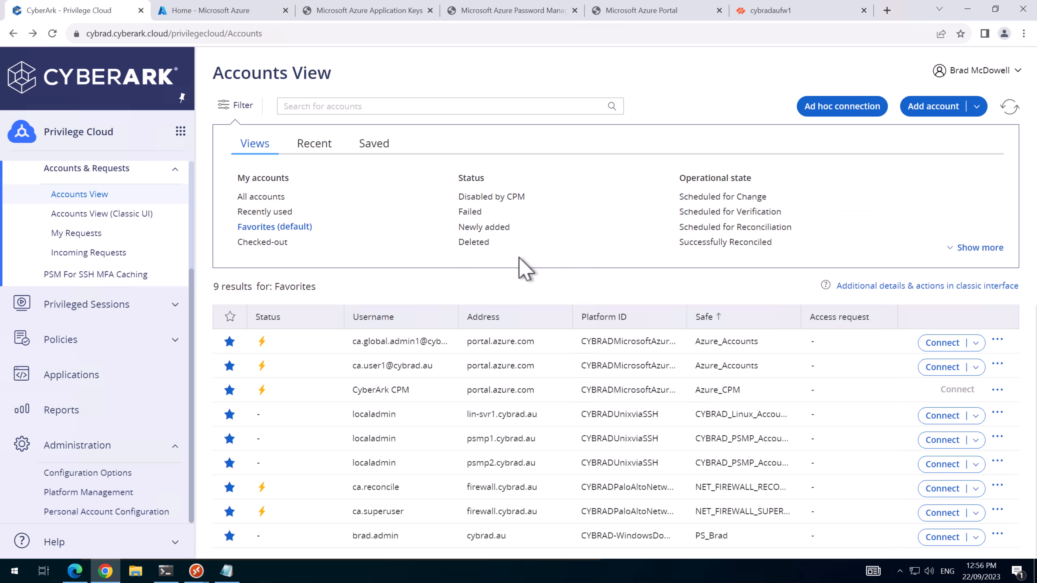
Open Configuration Options in a new browser tab and copy the password of the cybrad.au account stored in the personal safe.
right_click(84, 472)
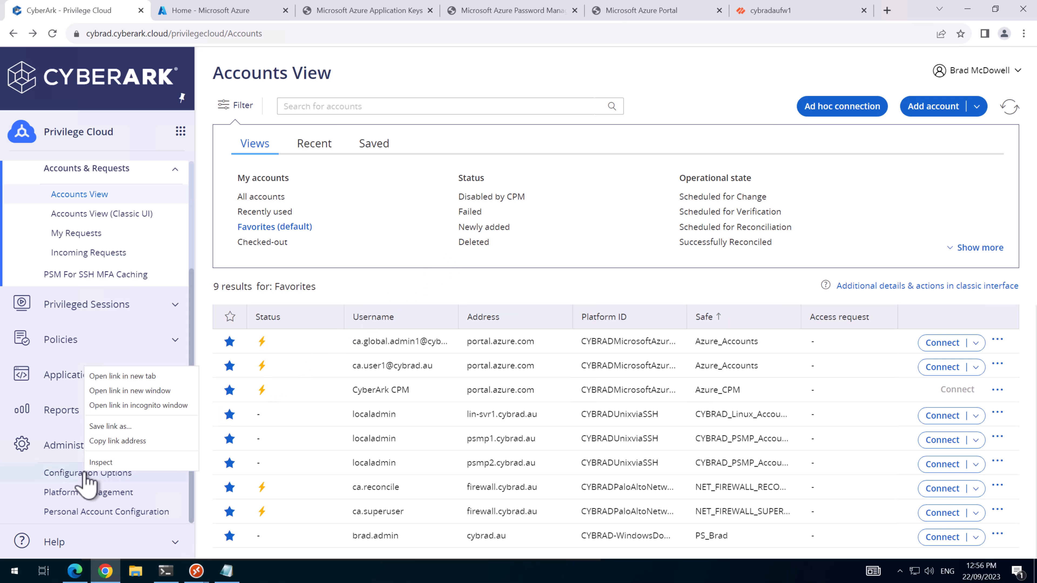
left_click(136, 376)
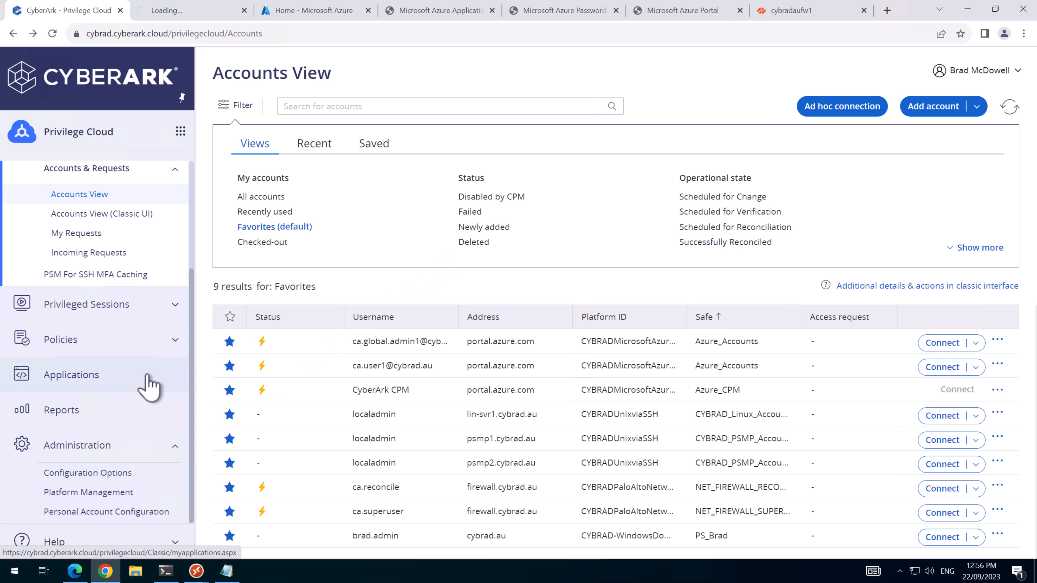
left_click(998, 536)
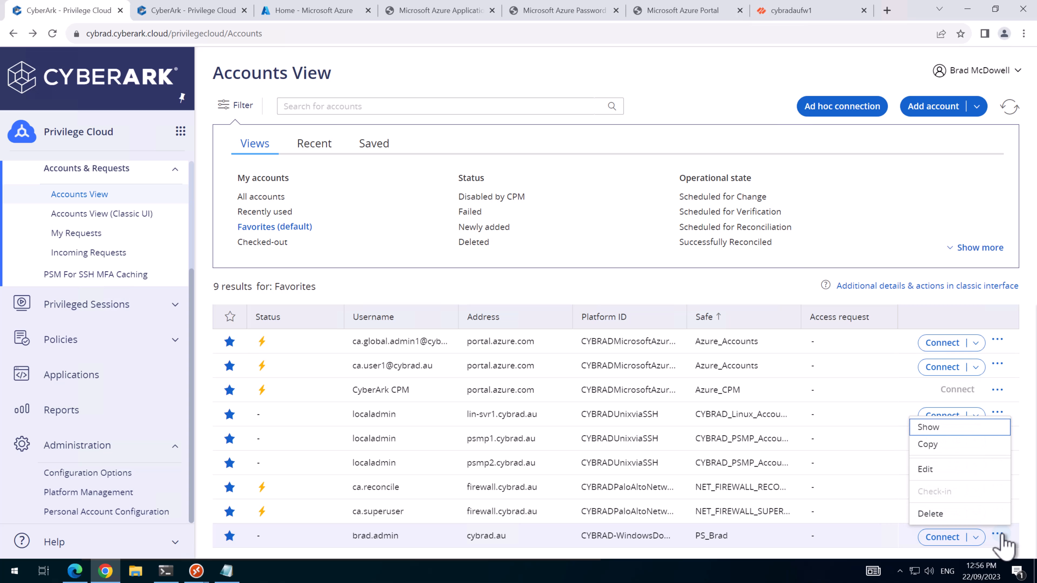
left_click(943, 446)
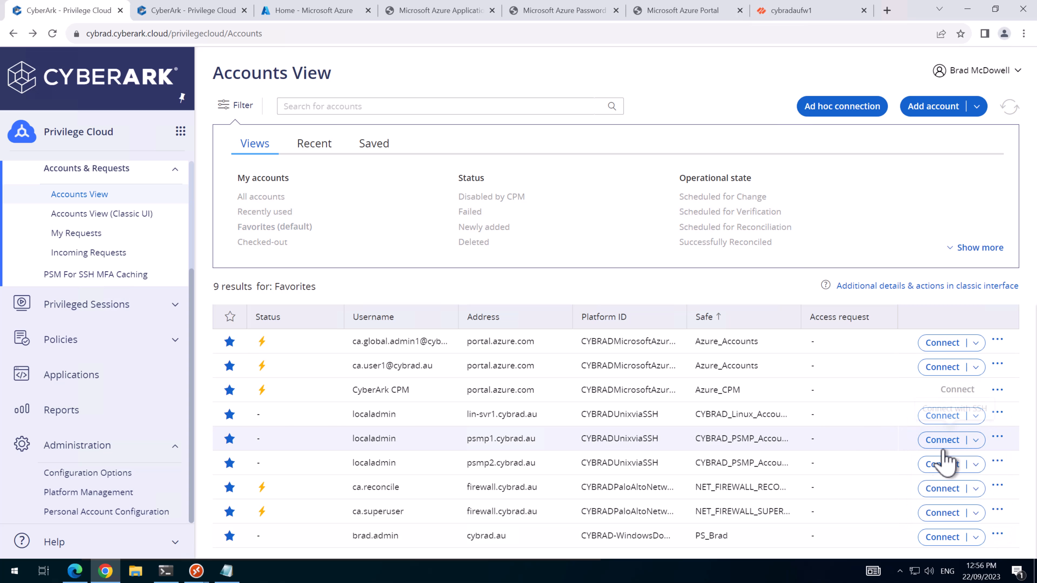
Open the WebFormFields value in the Web Form Settings of the PSM-MS-AzurePortal component and examine its field entries.
left_click(200, 9)
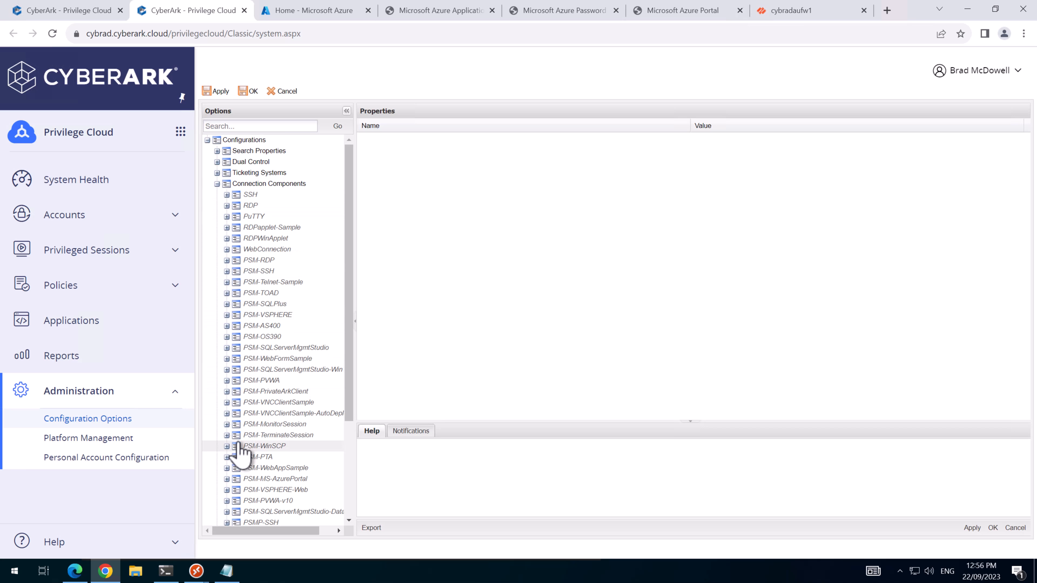
left_click(227, 479)
scroll(229, 487, "down", 3)
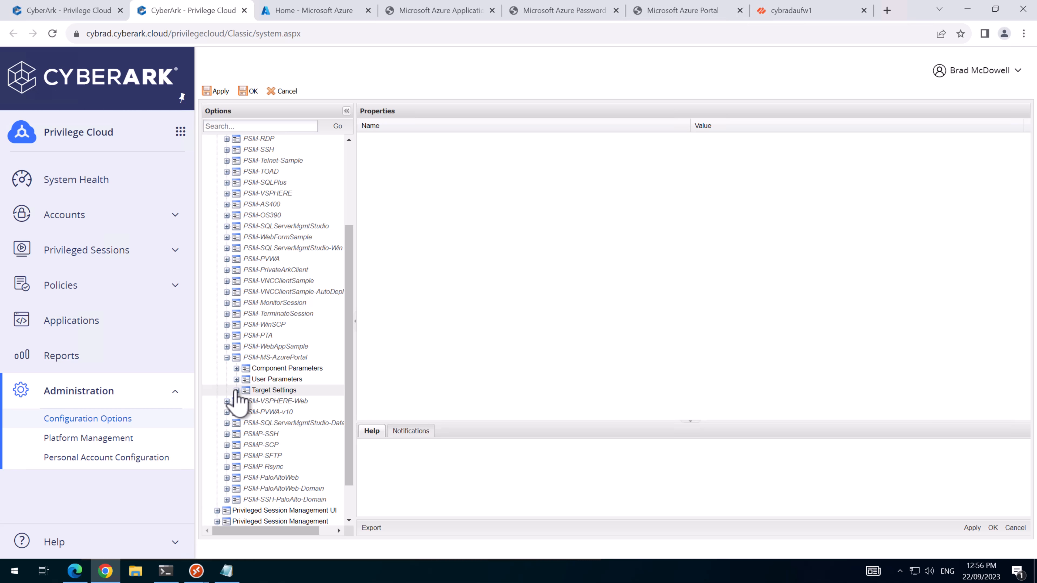
left_click(237, 390)
left_click(309, 423)
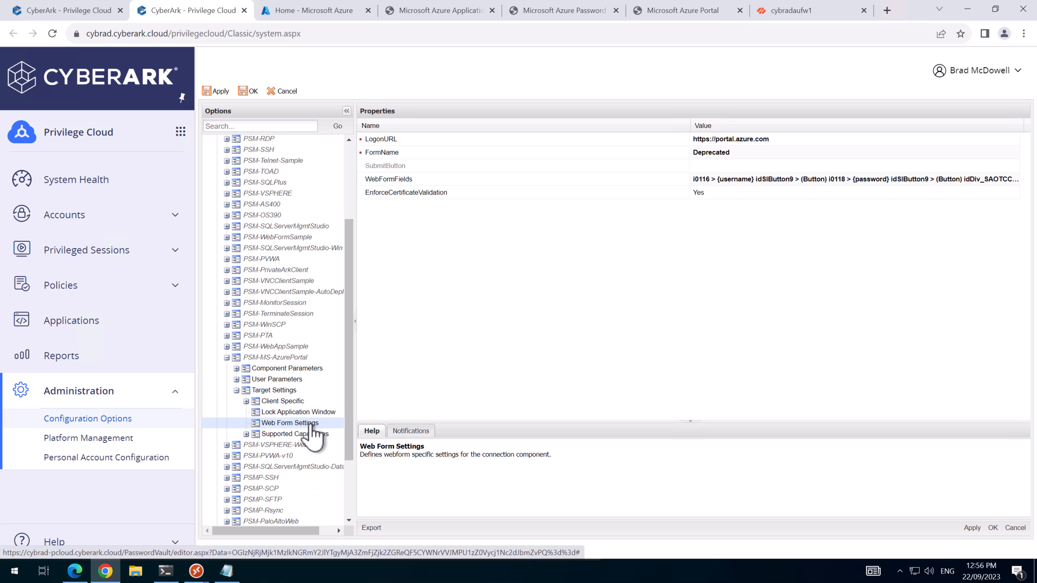
double_click(827, 180)
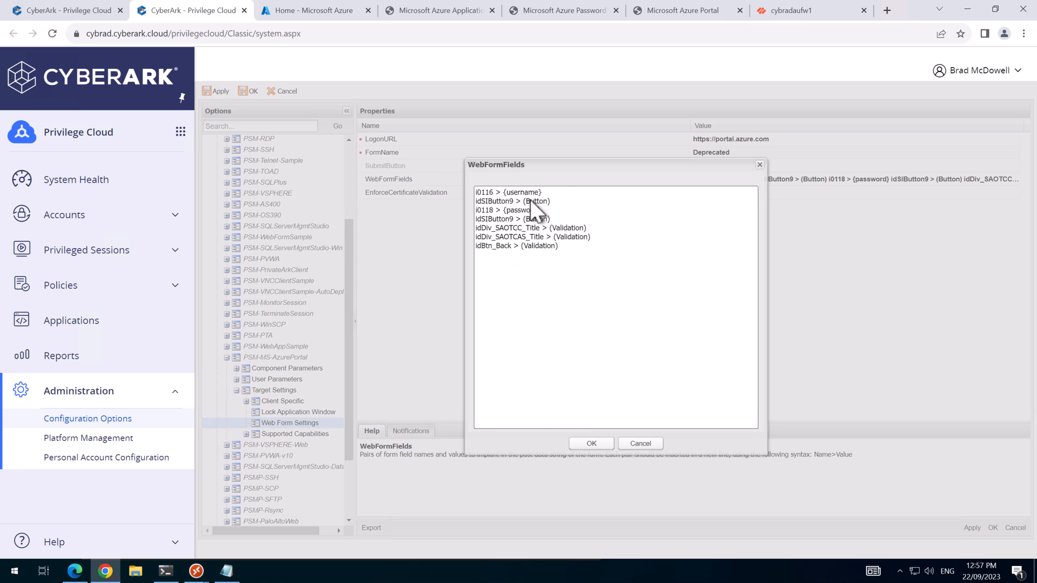
left_click(562, 253)
Open the Azure portal sign-in page in a new incognito window.
left_click(1024, 34)
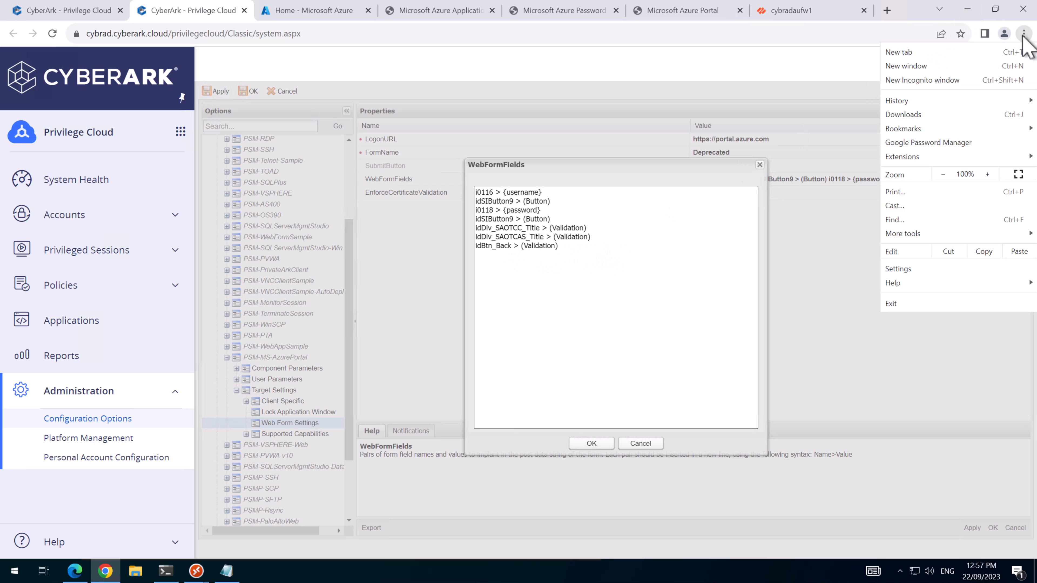
left_click(941, 81)
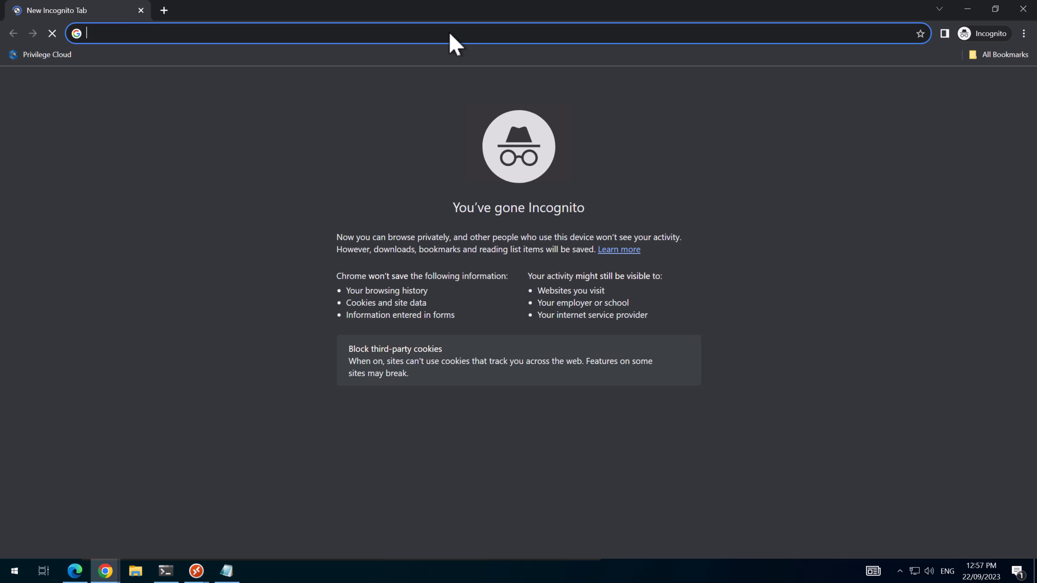
type("p")
key("Return")
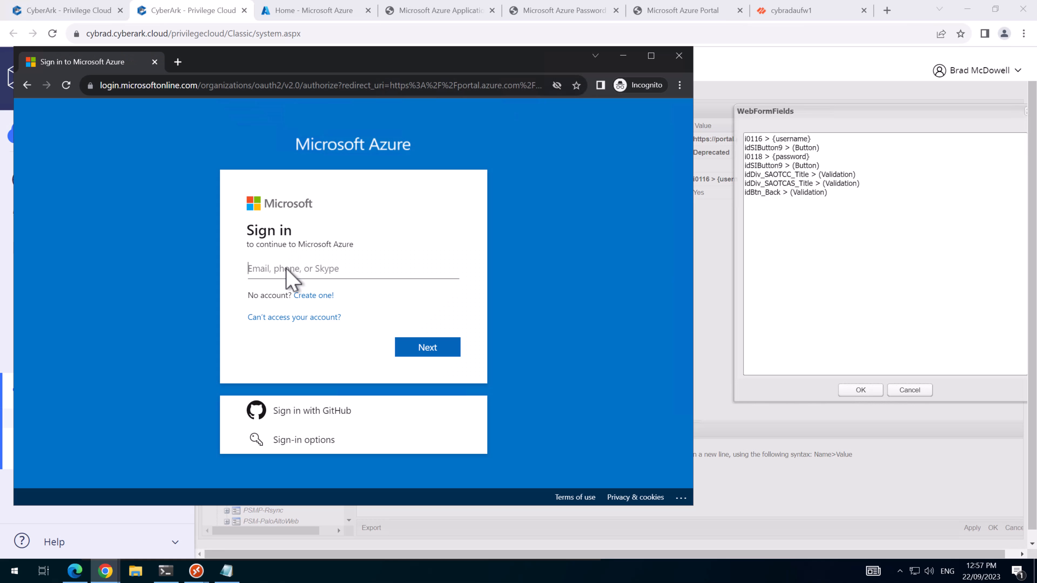
Inspect the HTML element of the sign-in page's email field and fill in the admin account's e-mail.
right_click(287, 270)
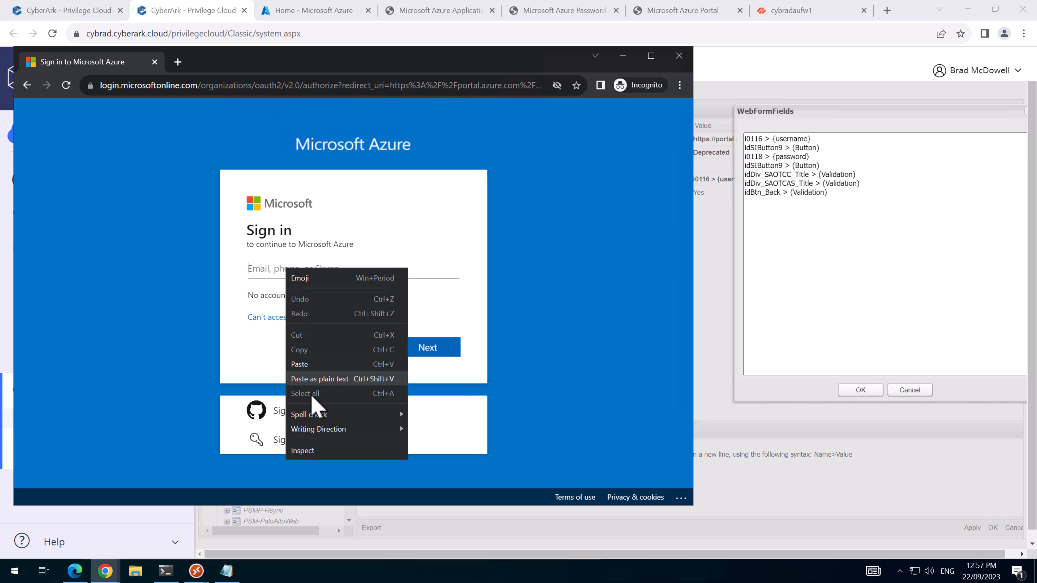
left_click(313, 460)
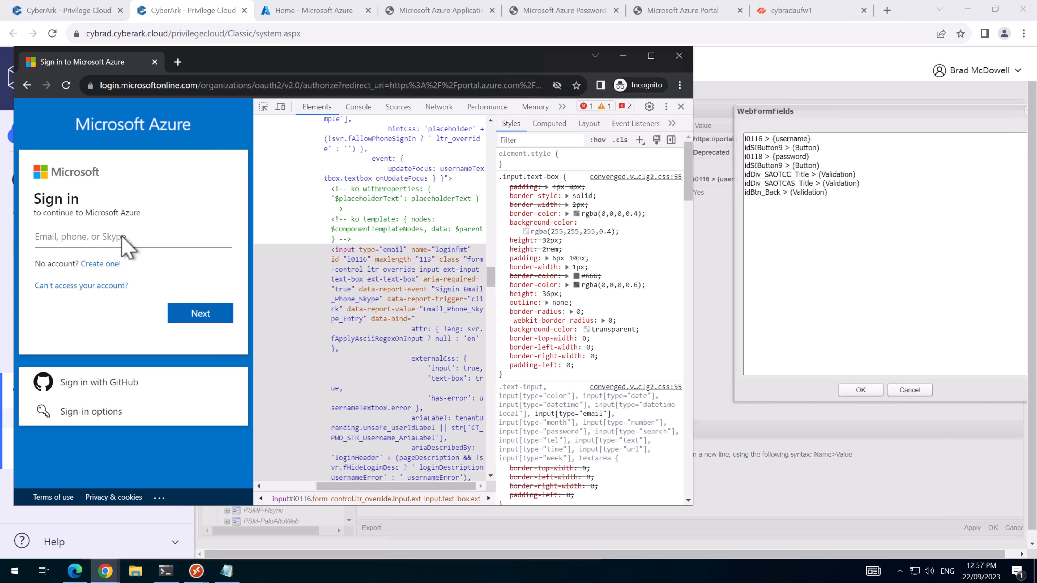
key("ctrl+v")
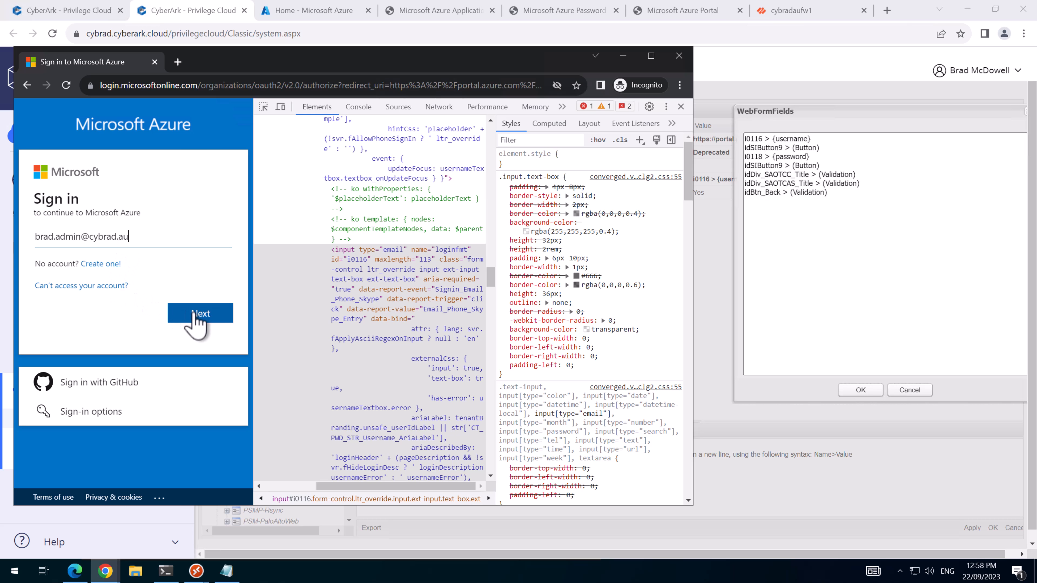
Inspect the Next button's HTML element and compare its ID with the first idSIButton9 > (Button) line in WebFormFields.
right_click(195, 314)
left_click(242, 491)
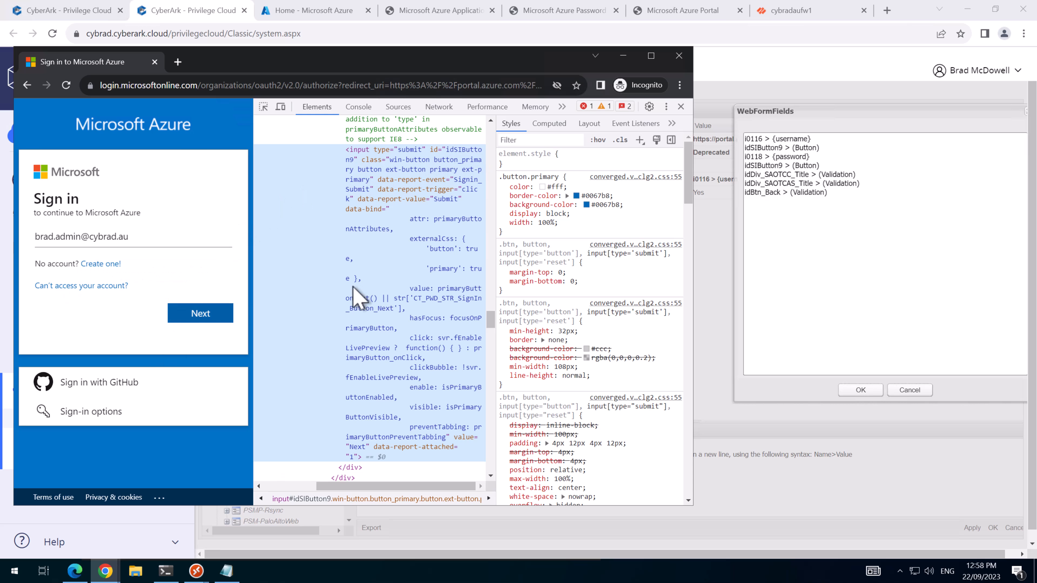
left_click_drag(820, 148, 744, 148)
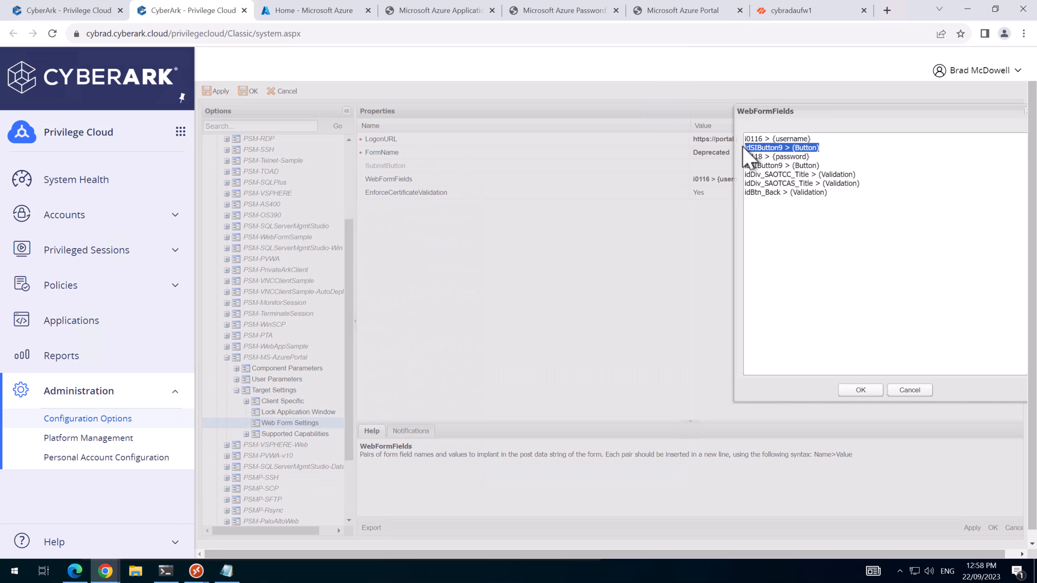
left_click(196, 571)
key("alt+Tab")
Proceed to the password page and inspect the HTML elements of the password field and the Sign in button against the WebFormFields lines.
left_click(204, 319)
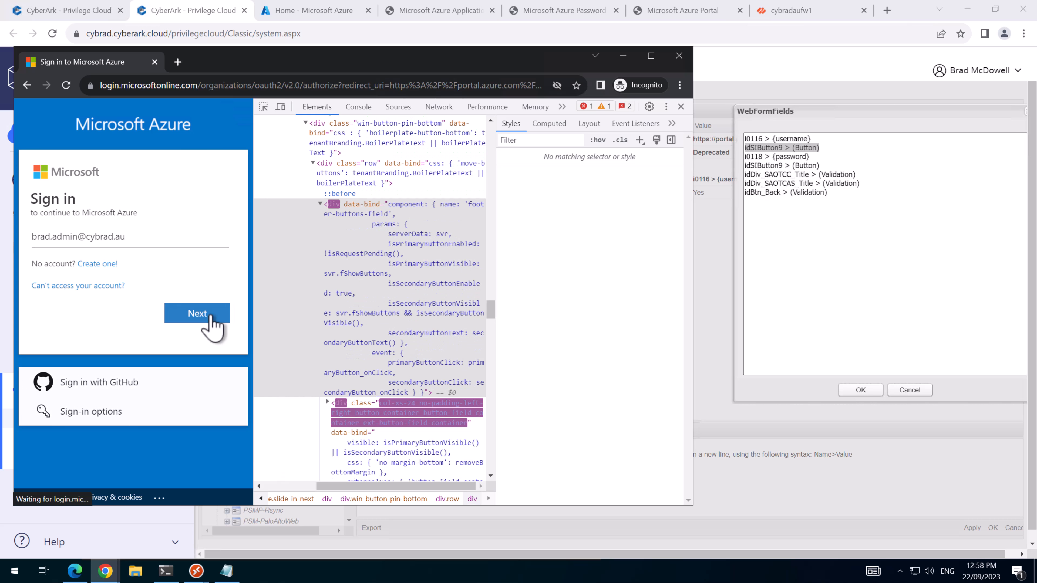
right_click(113, 246)
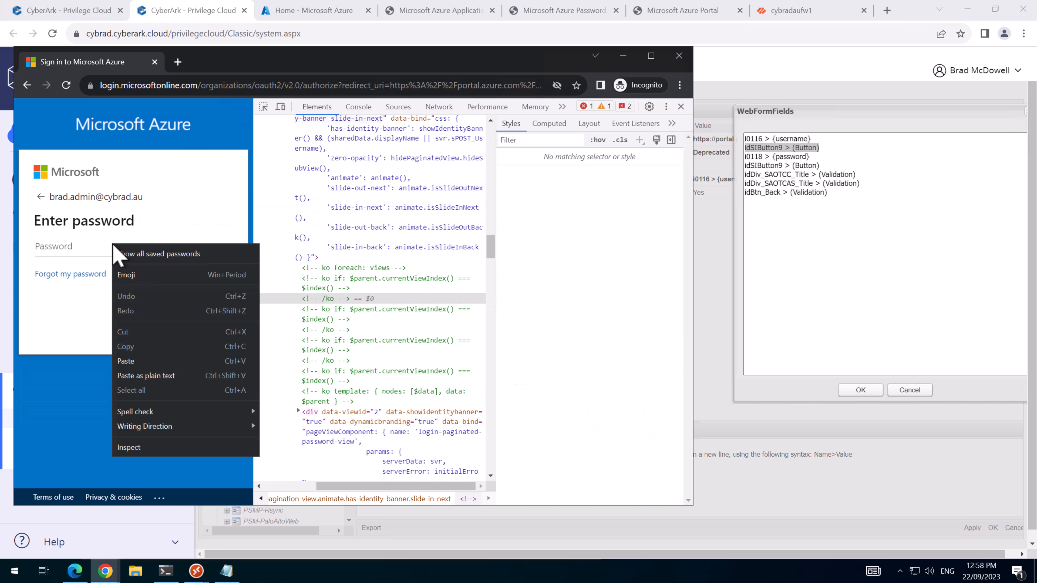
left_click(145, 446)
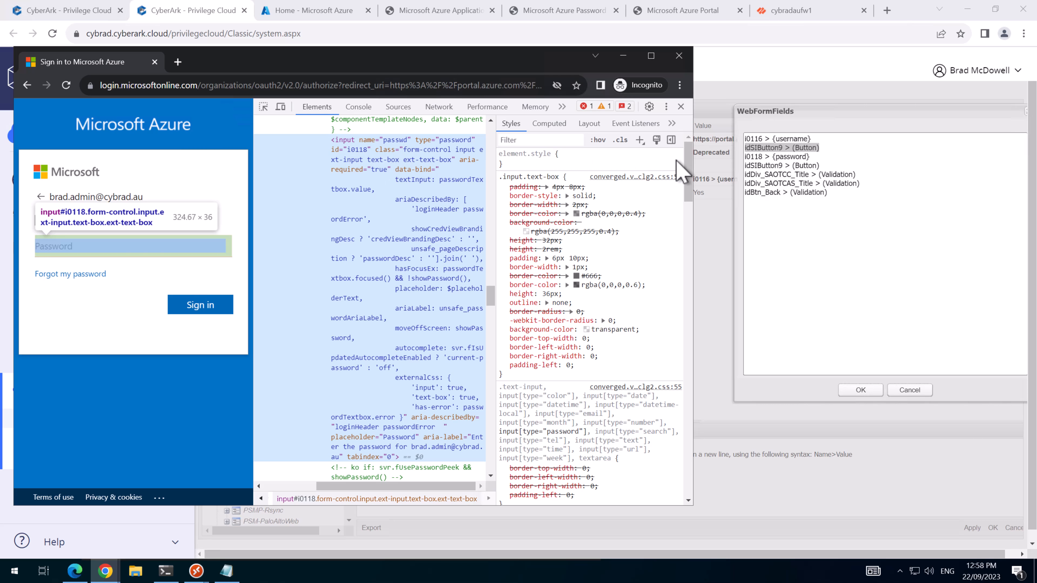
right_click(197, 308)
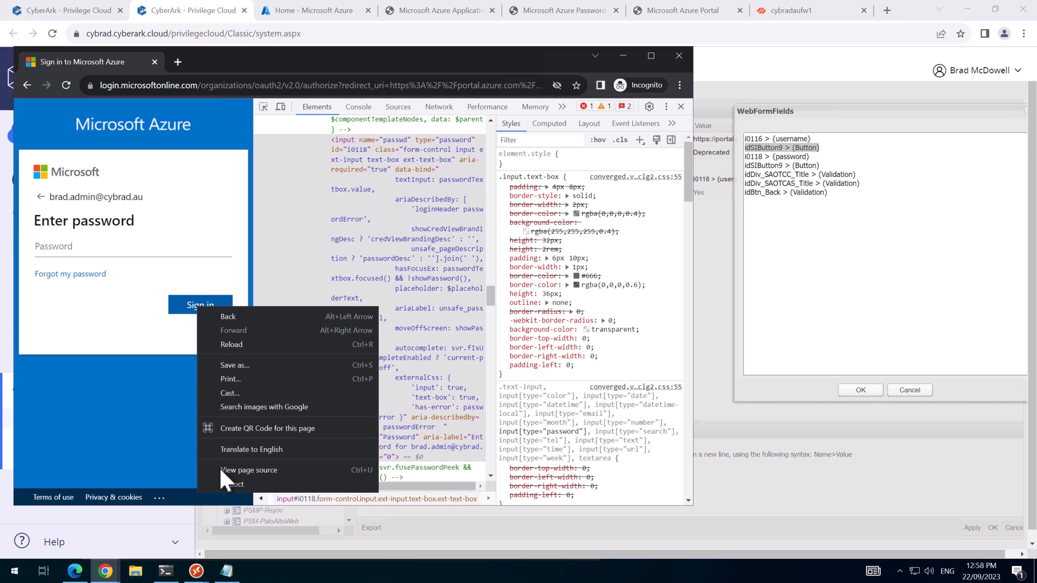
left_click(143, 393)
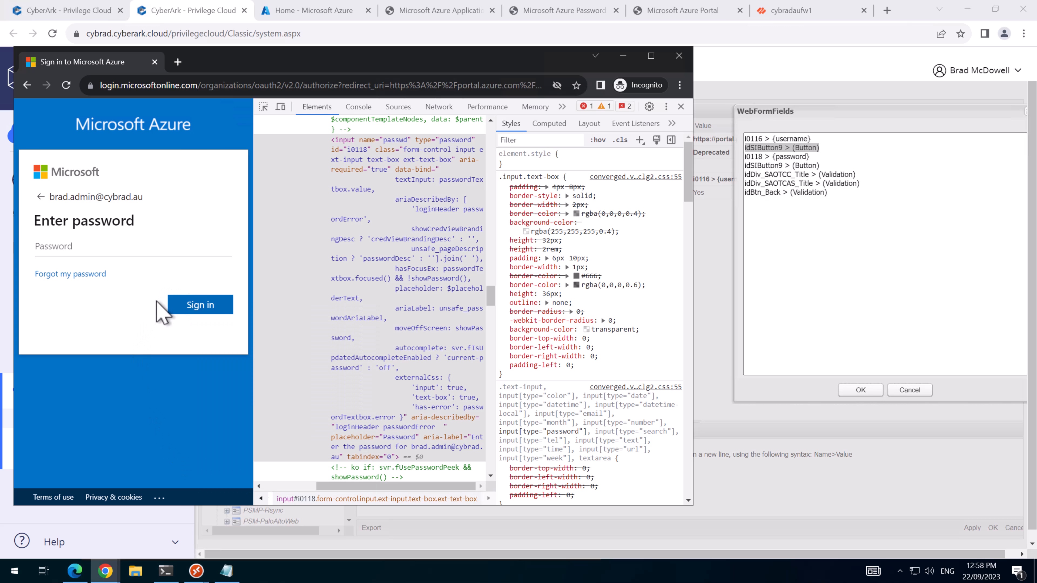
right_click(193, 315)
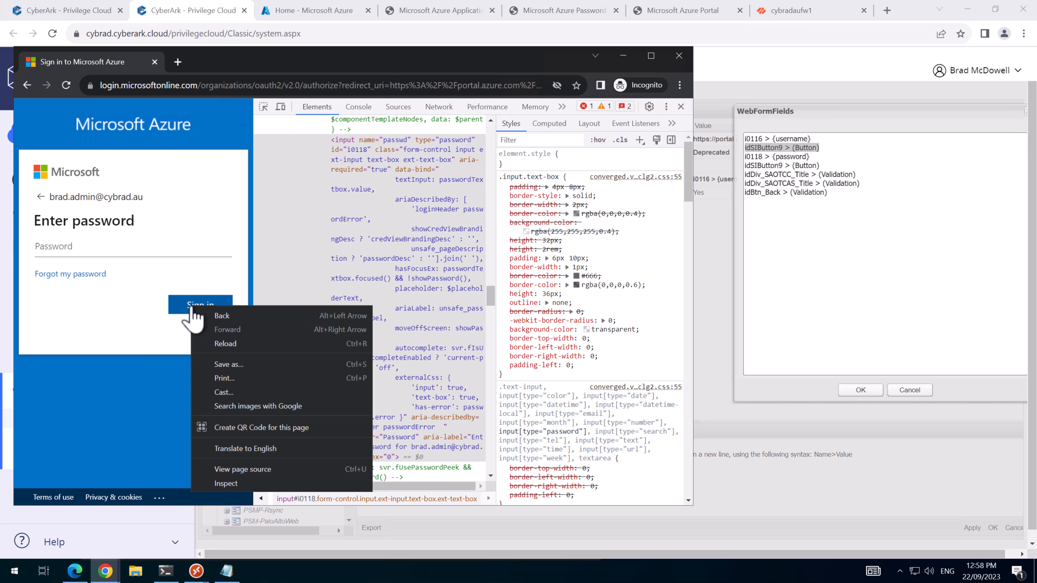
left_click(226, 483)
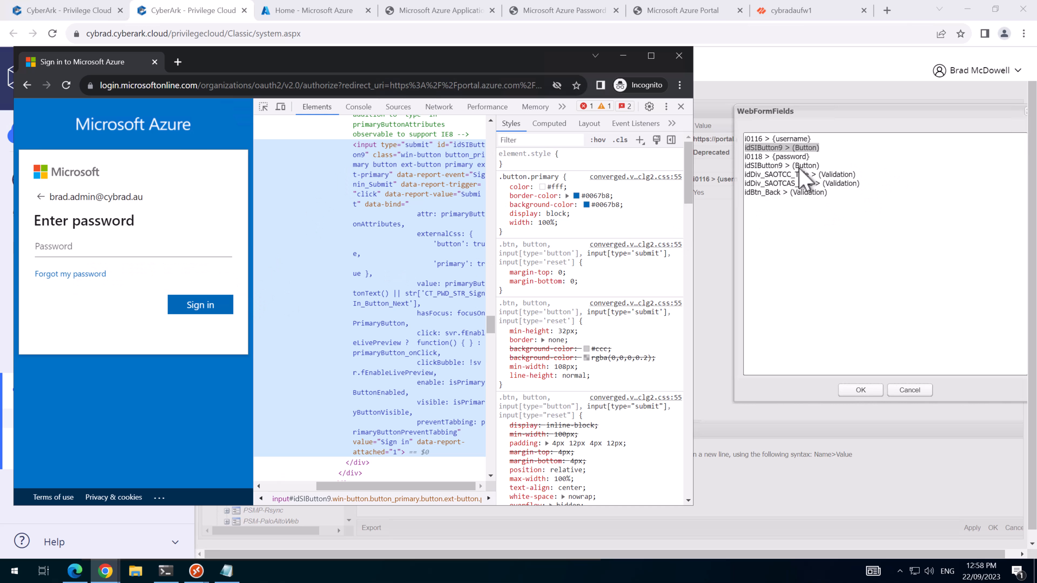
Enter the admin account's password and sign in to Microsoft Azure.
left_click(101, 248)
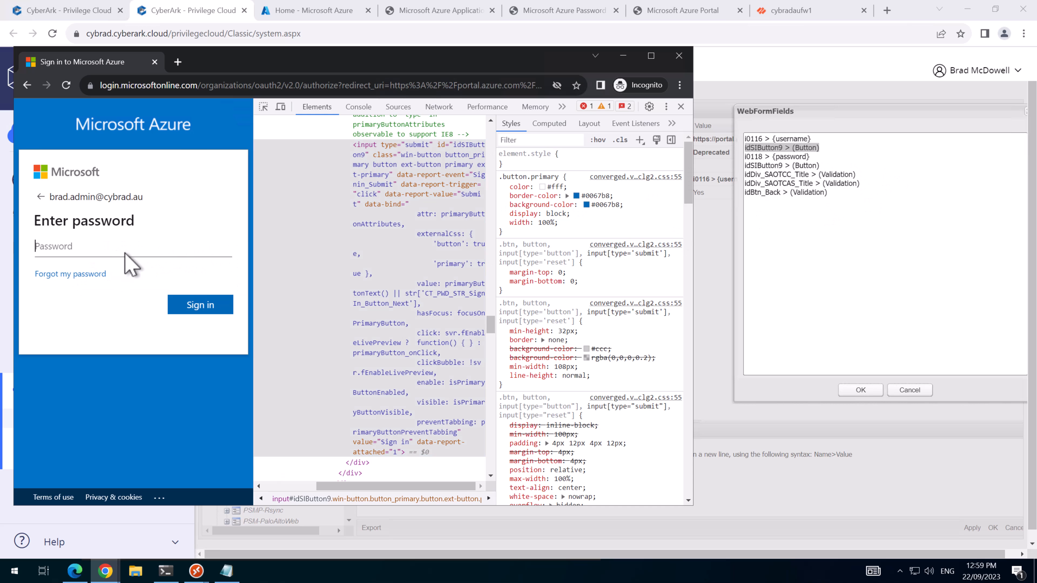
key("ctrl+v")
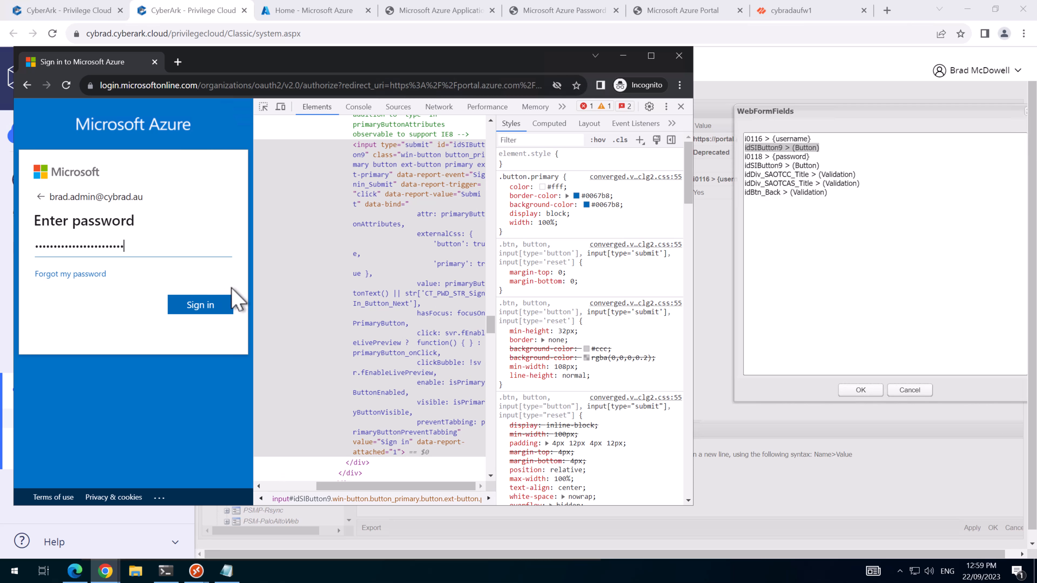
left_click(206, 310)
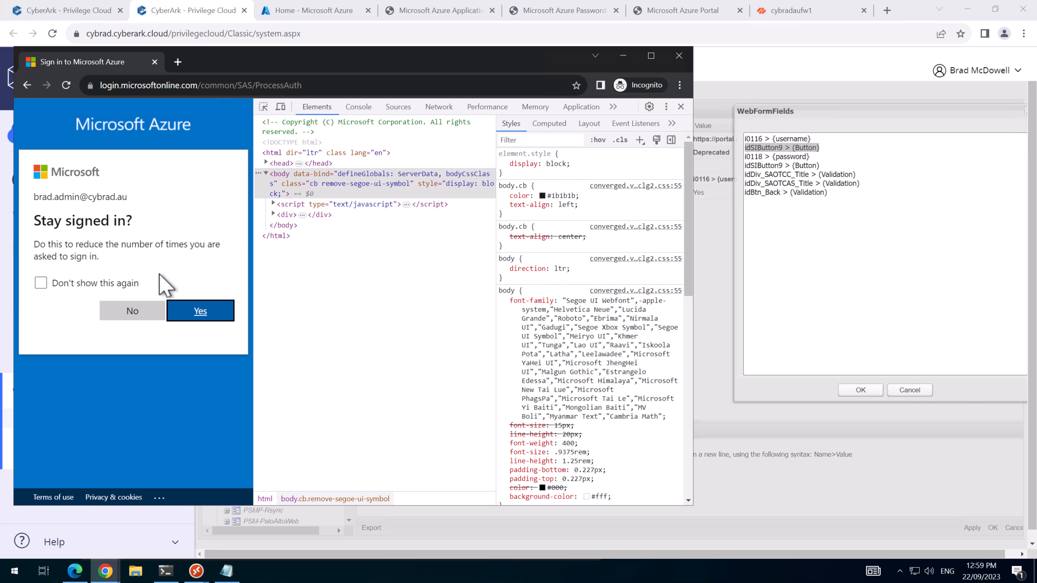
Inspect the HTML element of the Yes button in the Stay signed in prompt and choose to stay signed in.
right_click(192, 319)
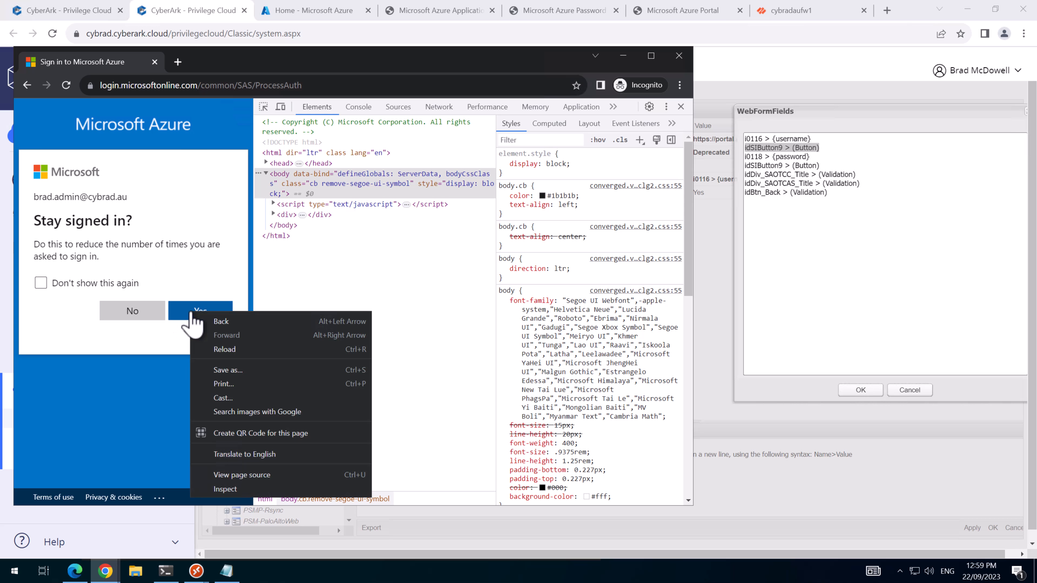
left_click(225, 489)
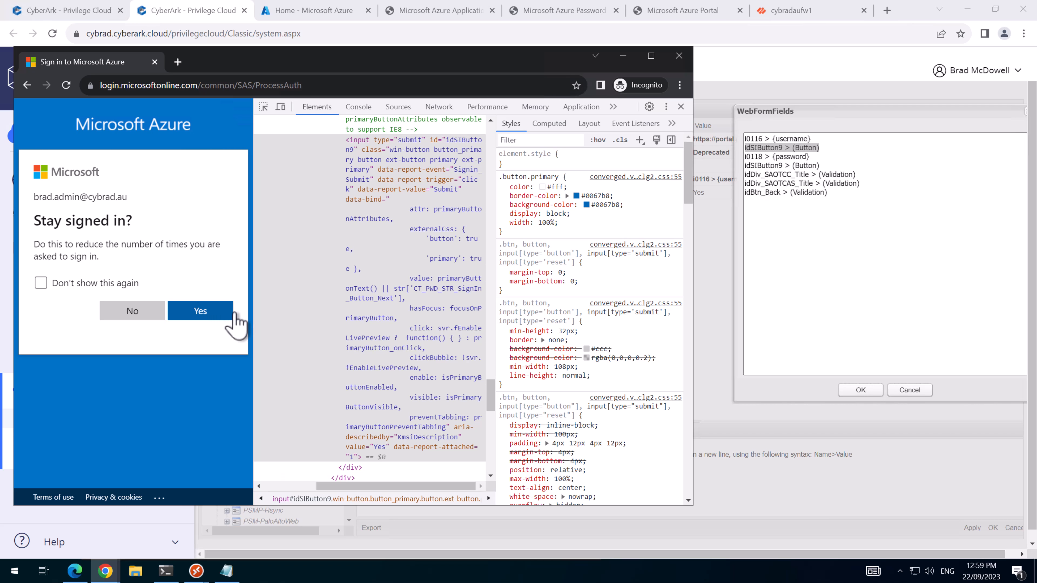
left_click(205, 314)
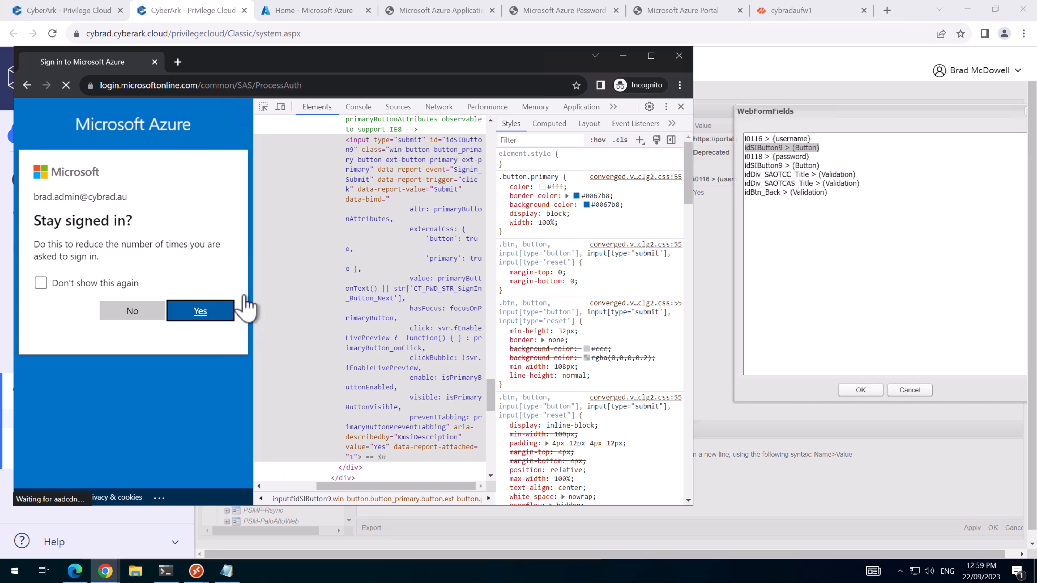
Widen the Azure portal page and its browser window, and inspect the HTML element of the portal's resource search box.
left_click_drag(254, 295, 453, 295)
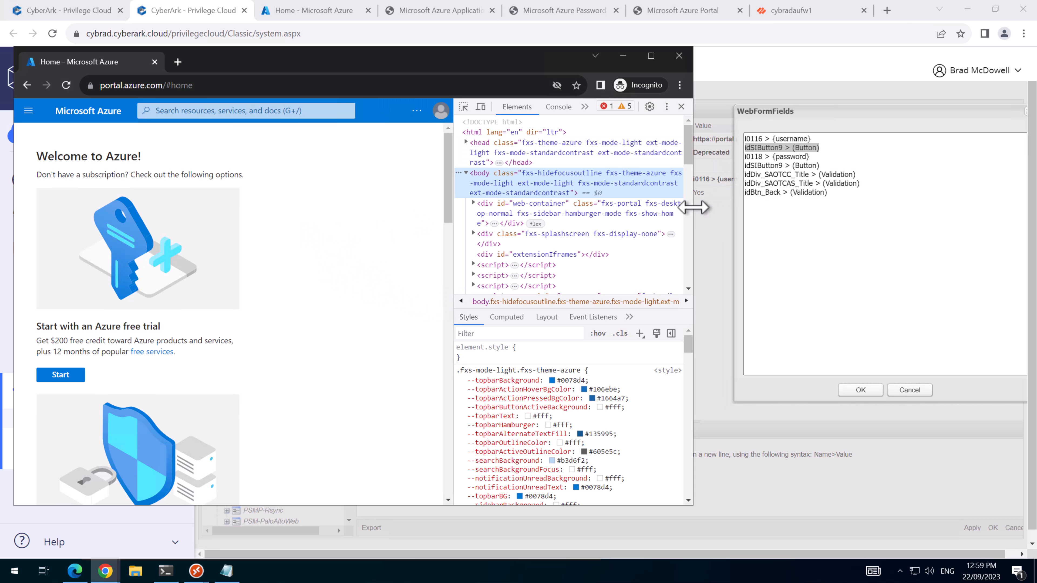
left_click_drag(696, 208, 729, 212)
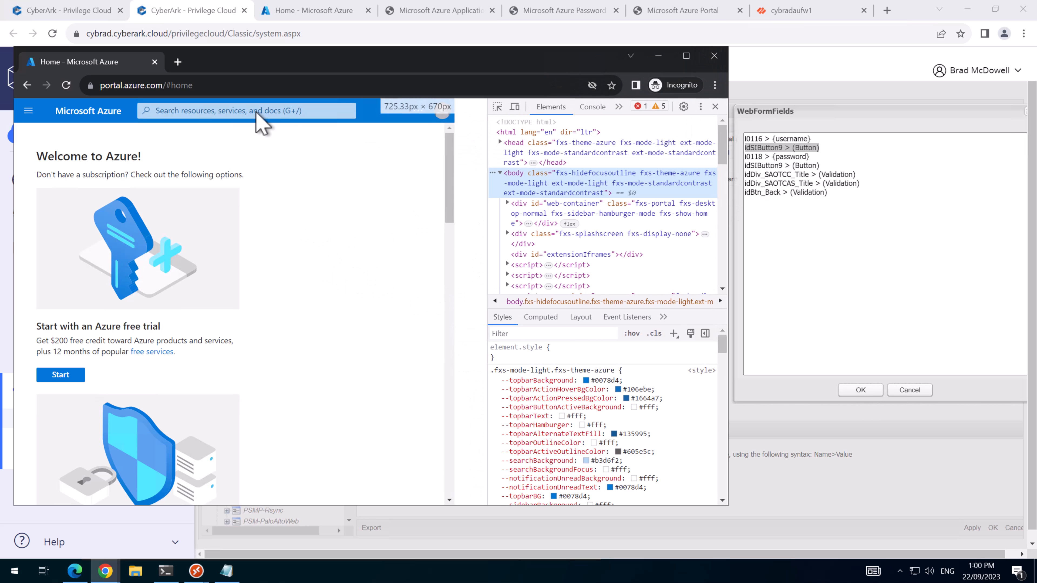
right_click(214, 111)
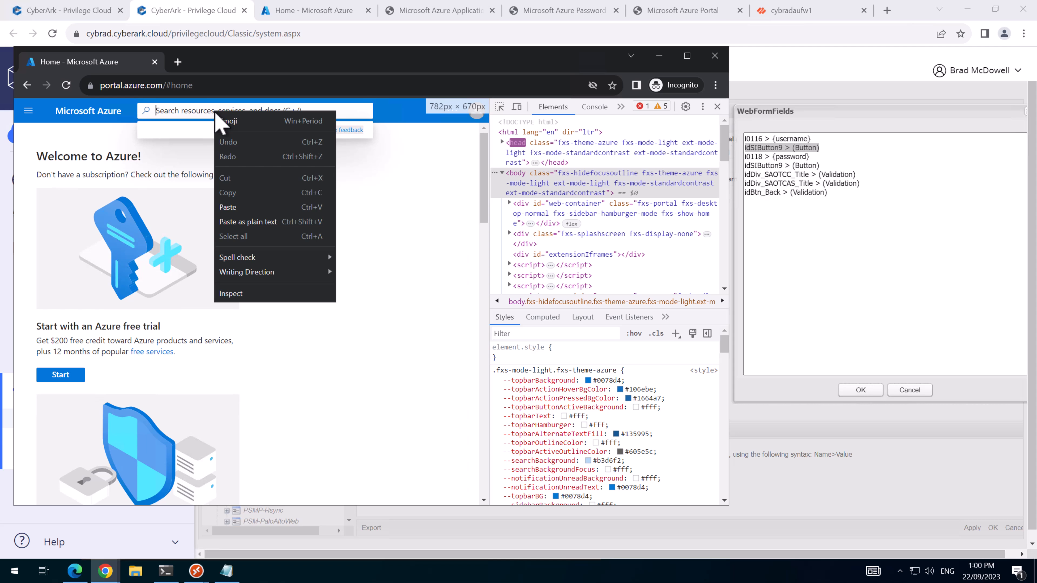
left_click(241, 294)
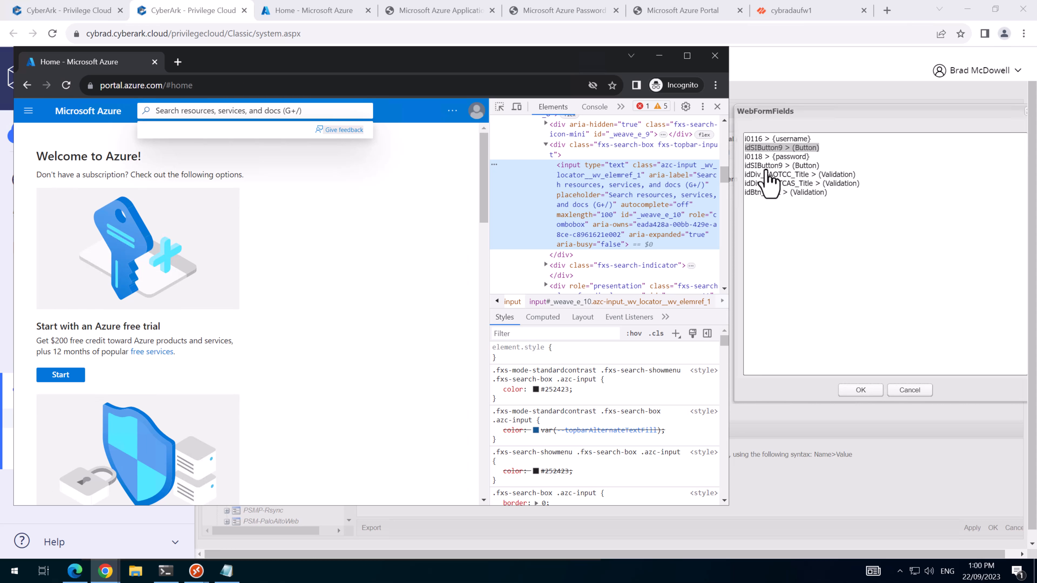
Copy the second idSIButton9 > (Button) line in WebFormFields and insert it as an extra line before the validation entries.
left_click(833, 167)
left_click_drag(833, 168, 726, 166)
key("ctrl+c")
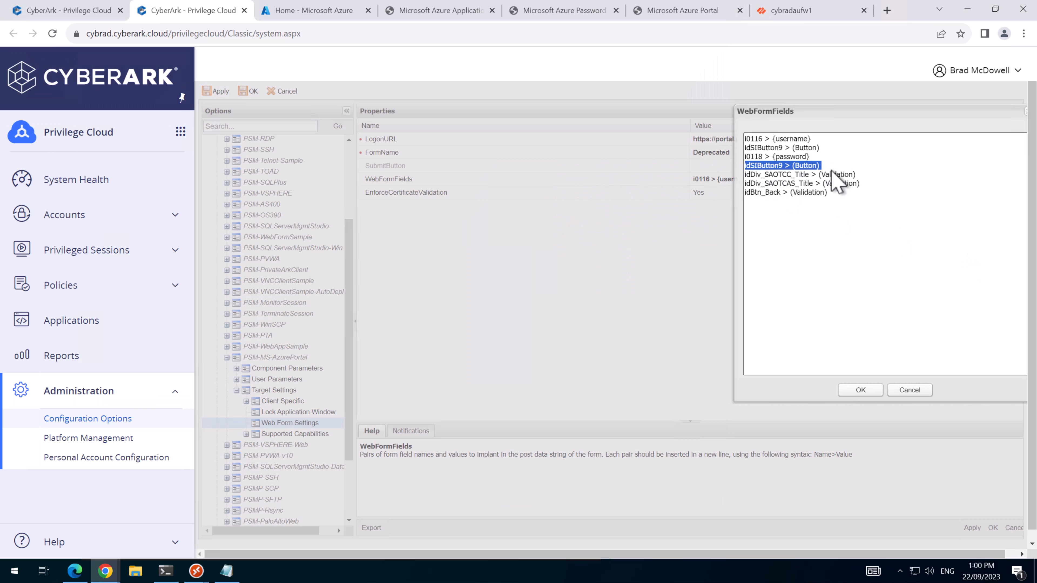
key("Down")
key("ctrl+v")
key("Return")
key("Return")
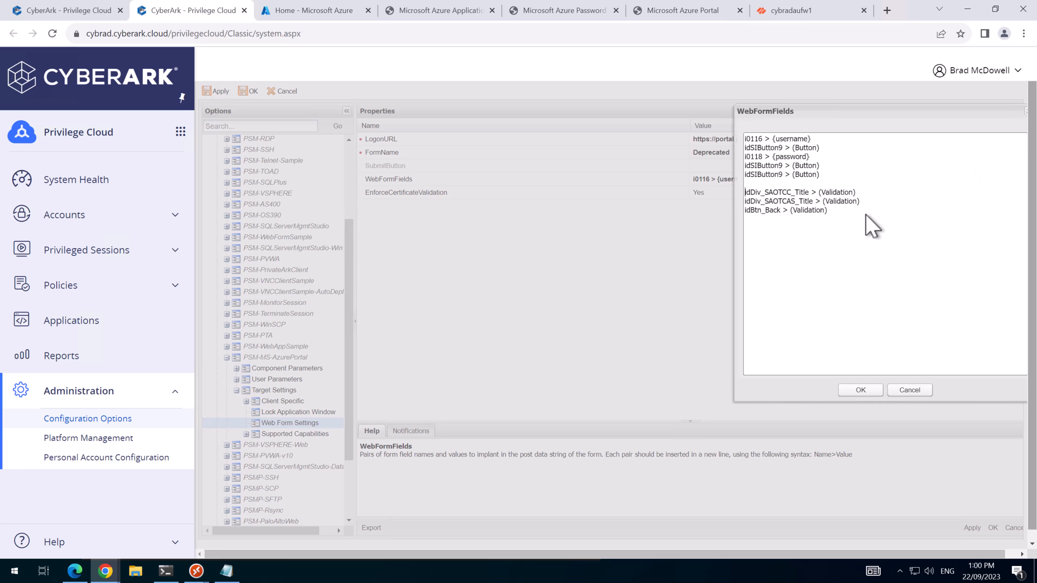
Replace the three validation lines in WebFormFields with _weave_e_10 > (Validation) and remove the blank line above it.
left_click_drag(849, 210, 746, 192)
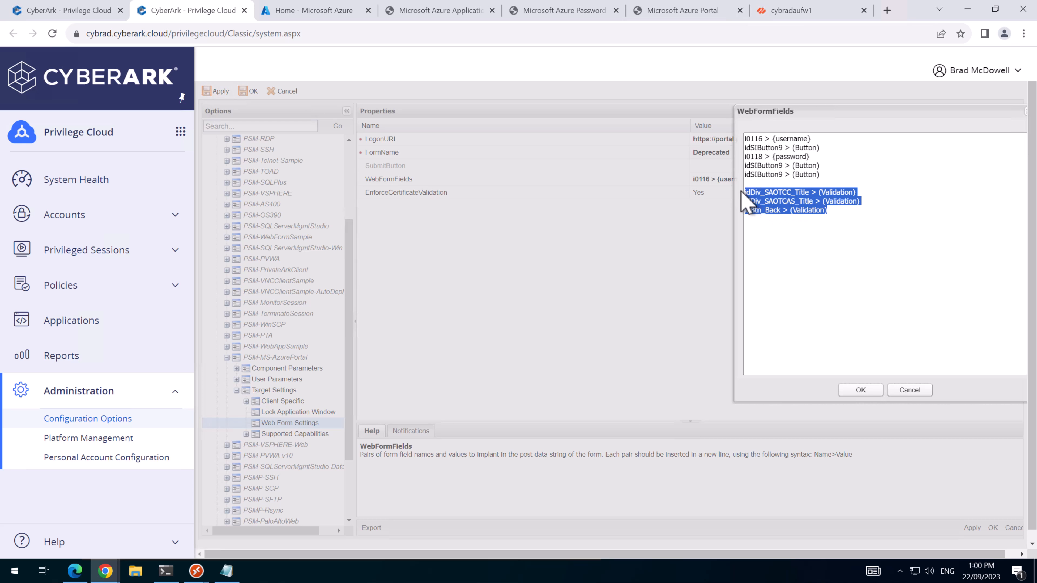
type("_weave_e_10 > (Validation)")
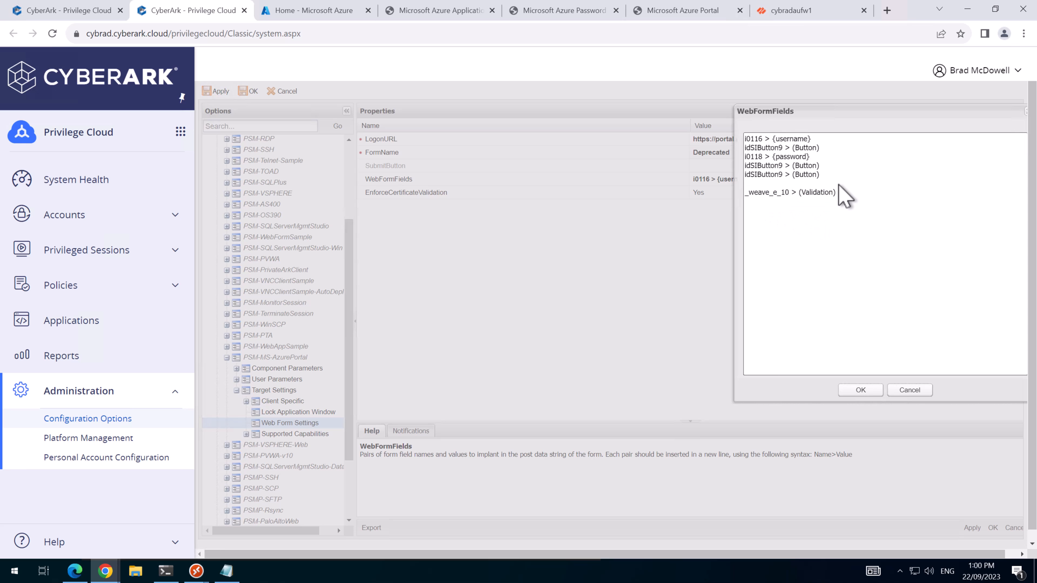
key("BackSpace")
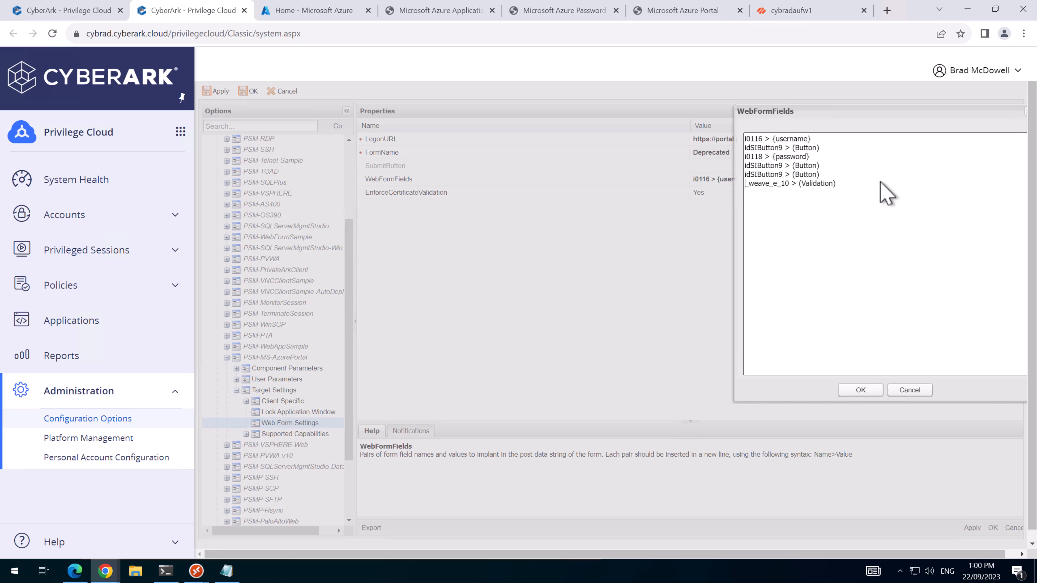
Review the _weave_e_10 > (Validation) line, confirm the WebFormFields value, and apply and save the PSM-MS-AzurePortal configuration.
left_click(795, 165)
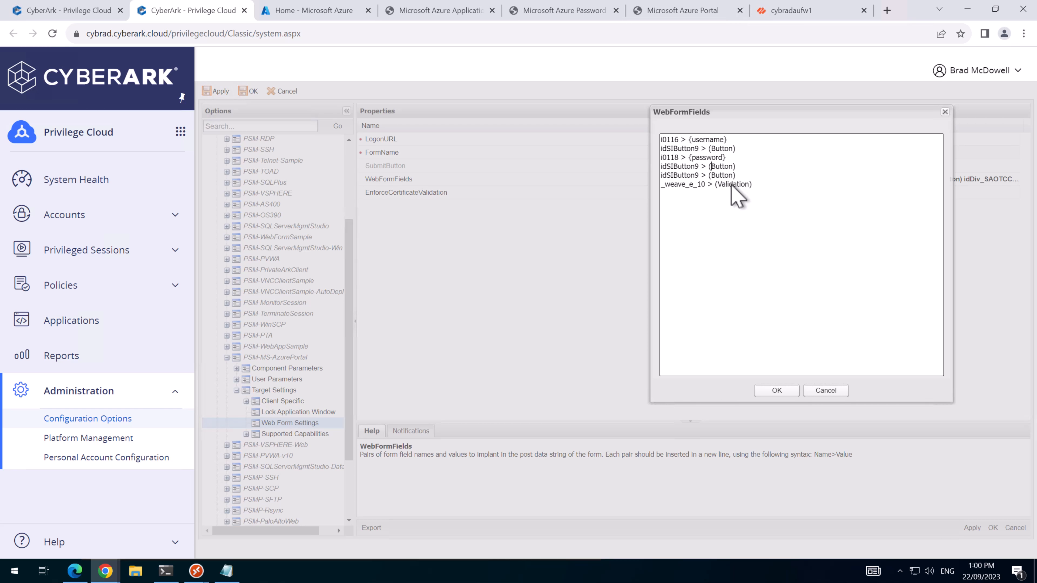
left_click_drag(753, 185, 716, 184)
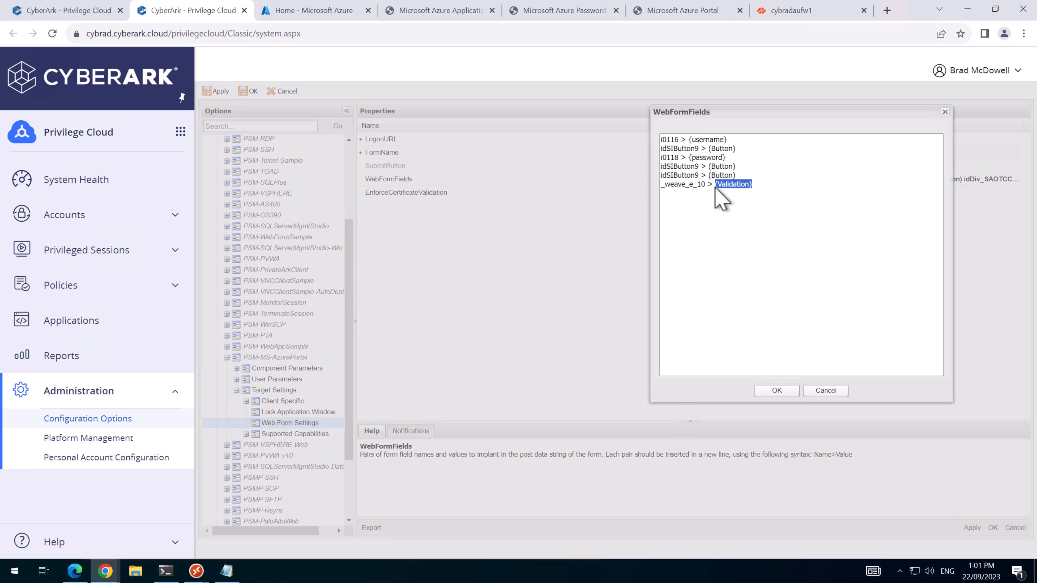
left_click(718, 189)
double_click(694, 185)
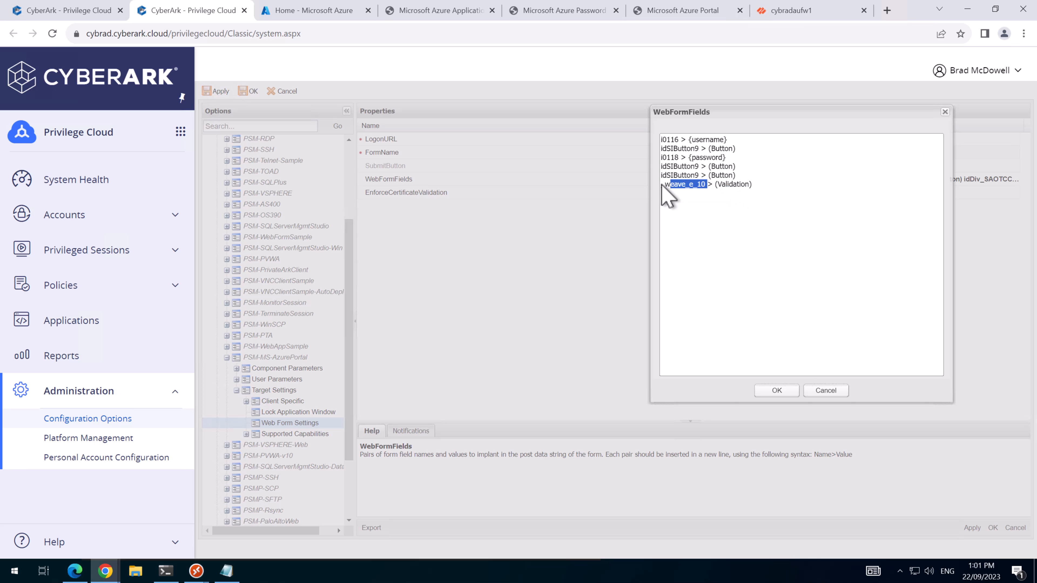
left_click(776, 391)
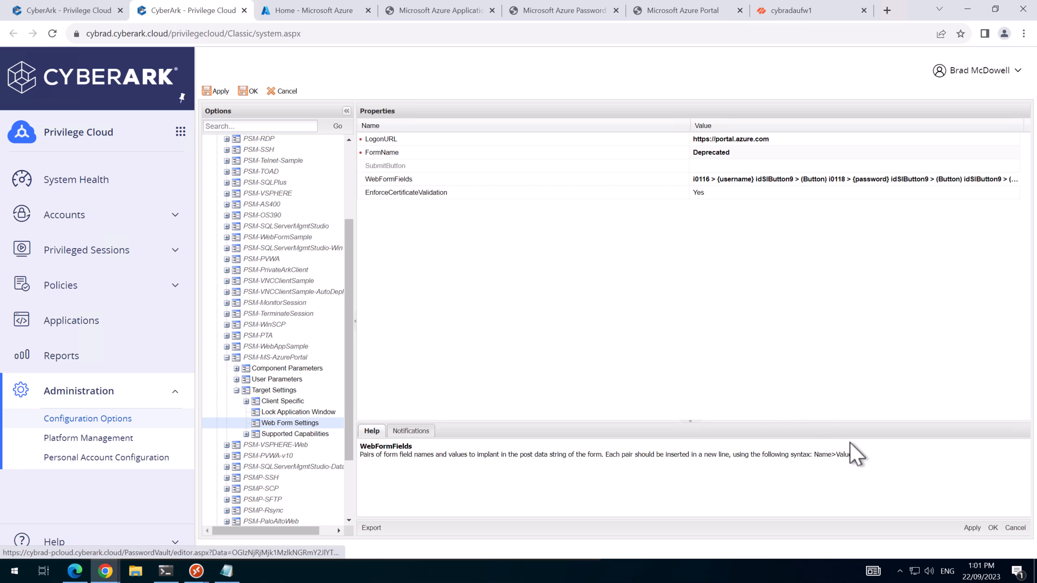
left_click(973, 528)
left_click(612, 325)
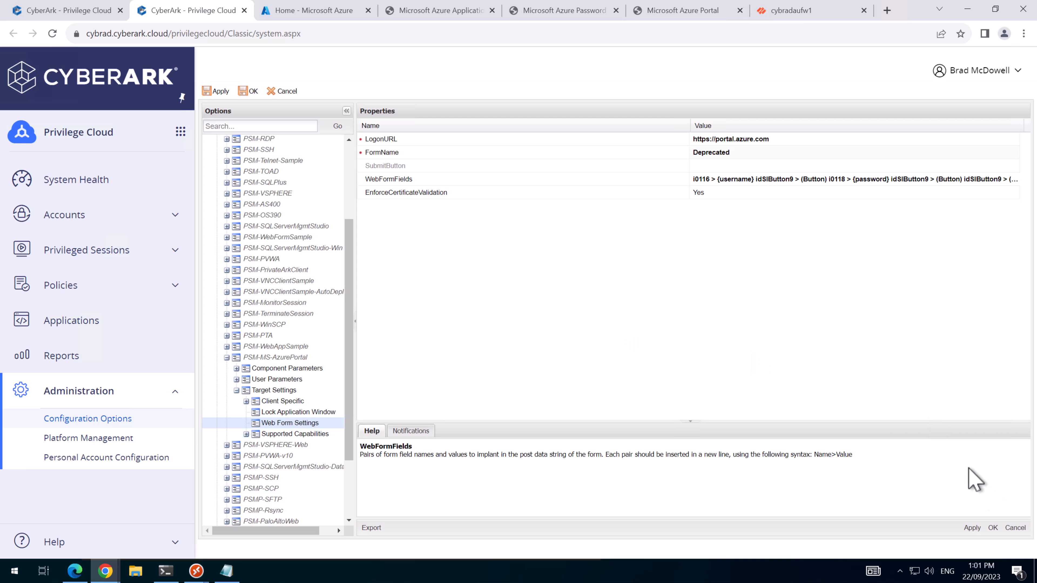
left_click(992, 527)
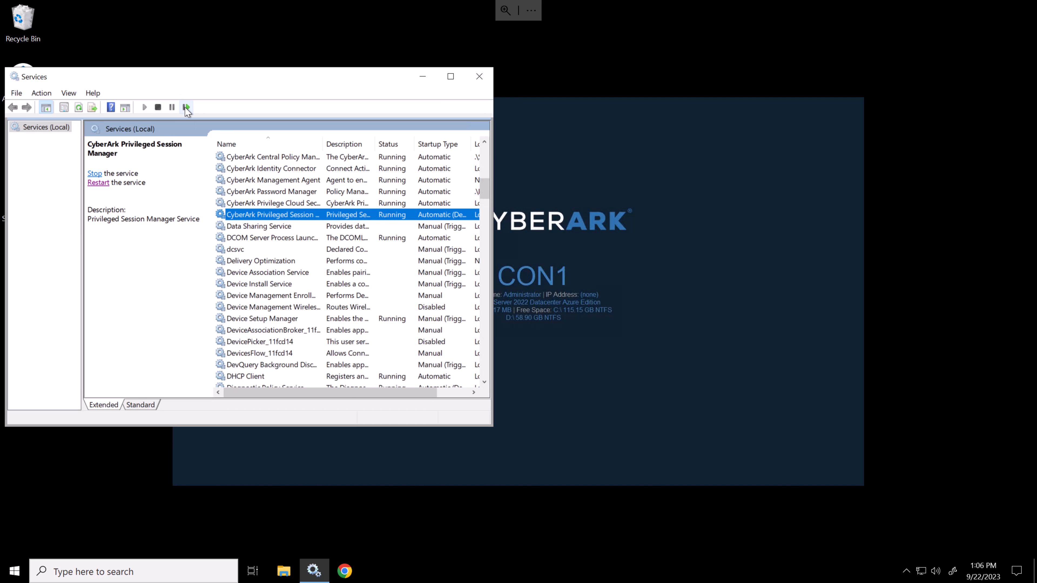
Restart the CyberArk Privileged Session Manager service and test an in-browser Azure Portal connection with the global admin account, closing the session.
left_click(186, 107)
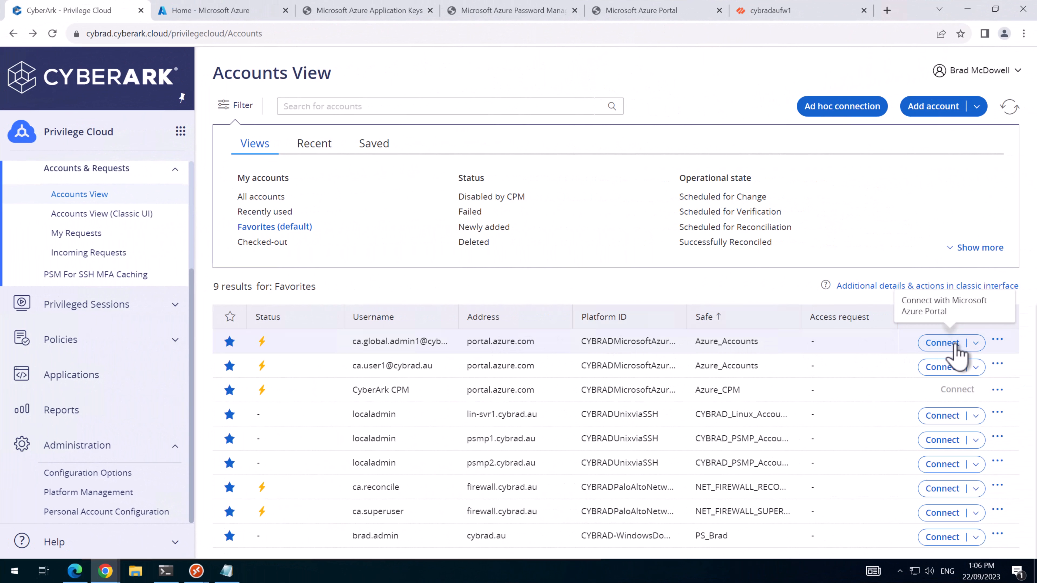
left_click(1008, 336)
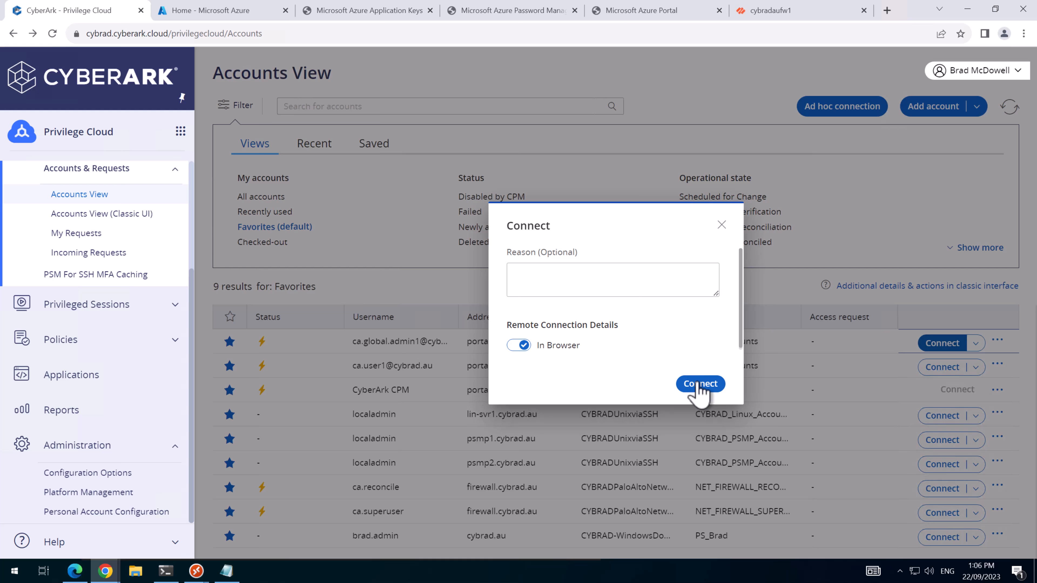
left_click(700, 385)
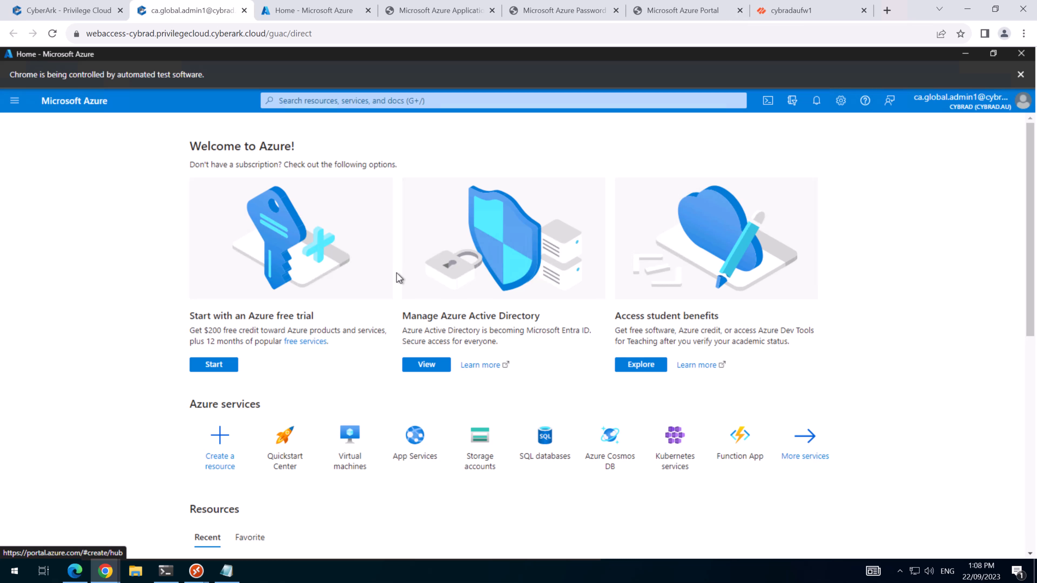
left_click(244, 10)
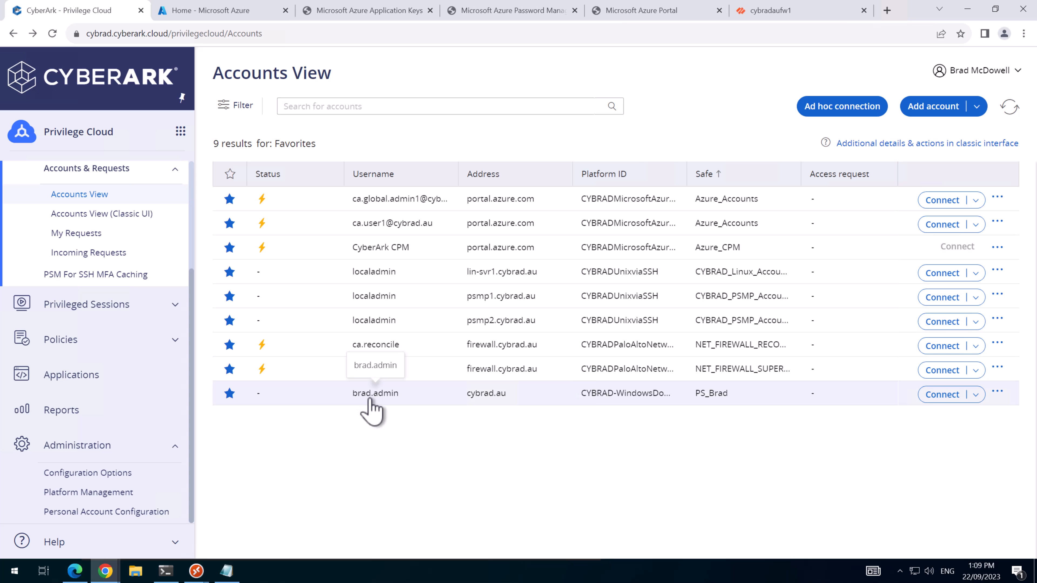
Check the domain account's connection options, and duplicate the PSM-MS-AzurePortal component under Connection Components in the configuration options.
left_click(976, 394)
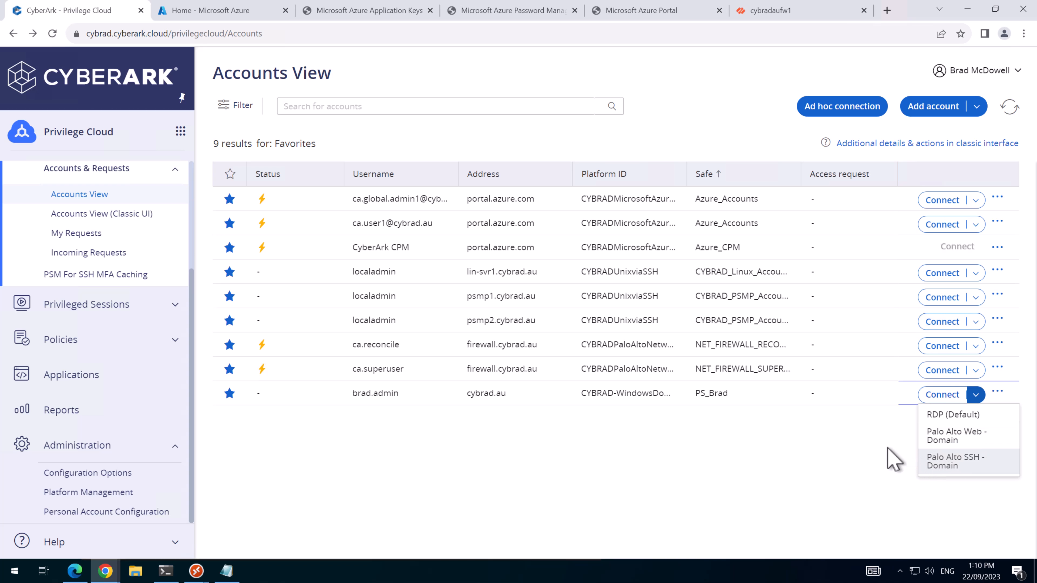
left_click(98, 474)
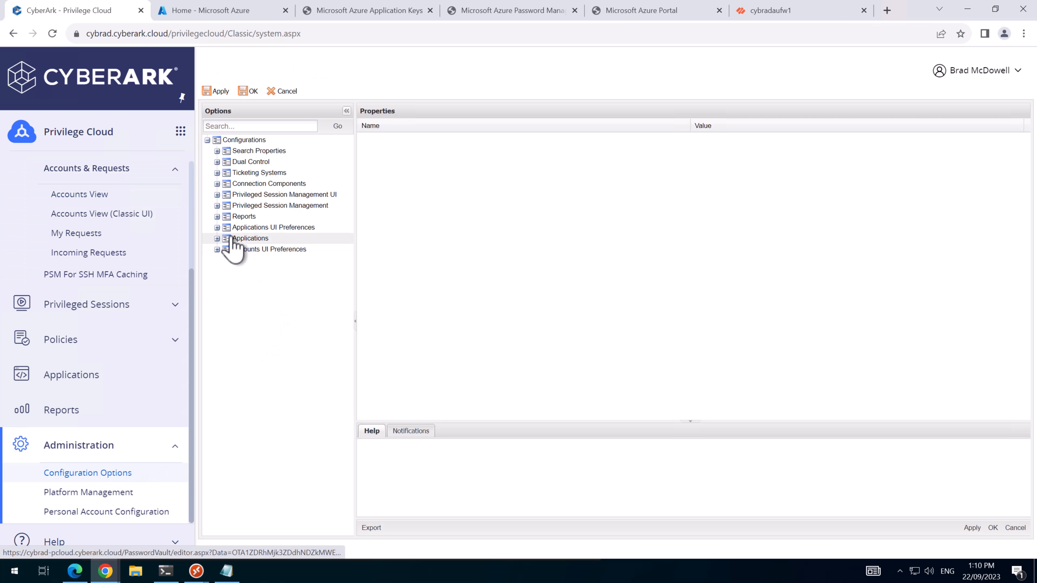
left_click(217, 184)
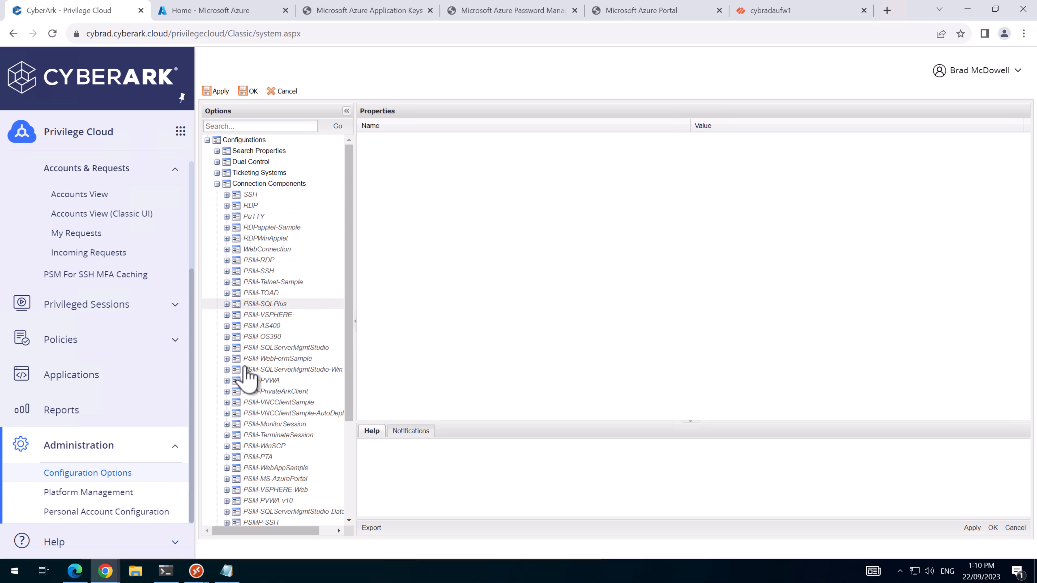
scroll(248, 378, "down", 1)
left_click(247, 420)
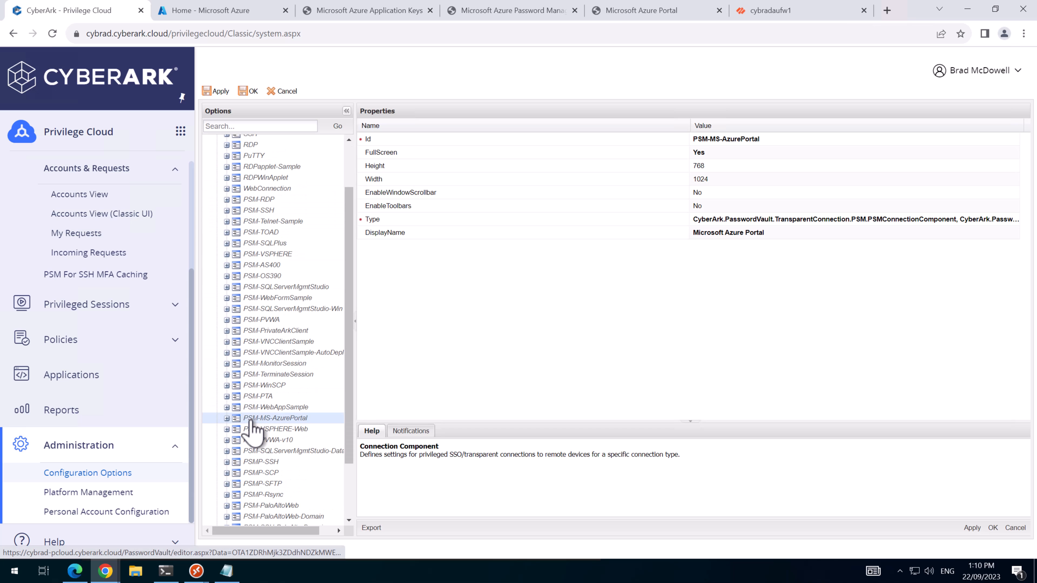
right_click(246, 420)
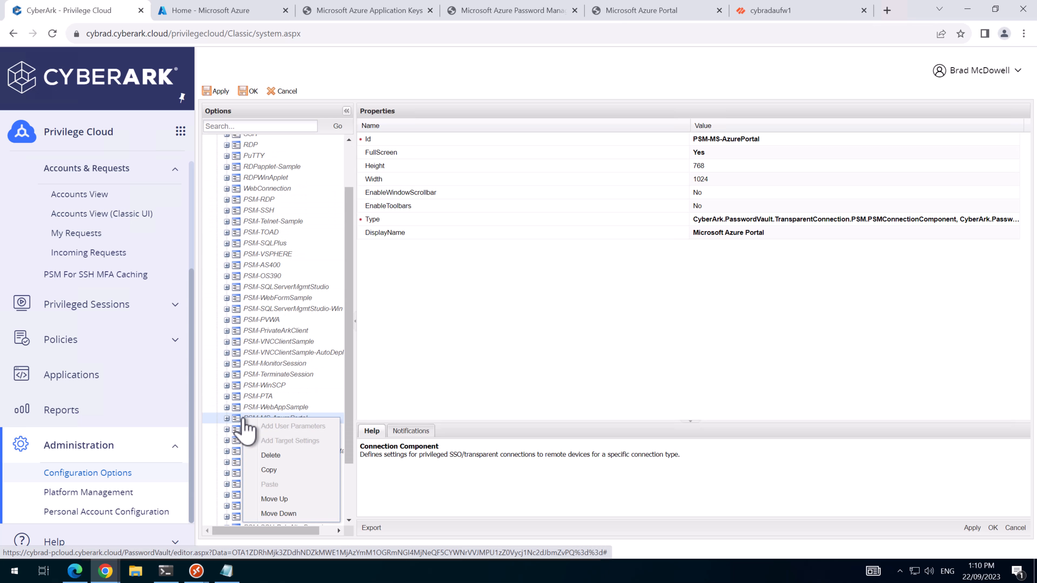
left_click(269, 470)
scroll(262, 286, "up", 1)
right_click(254, 187)
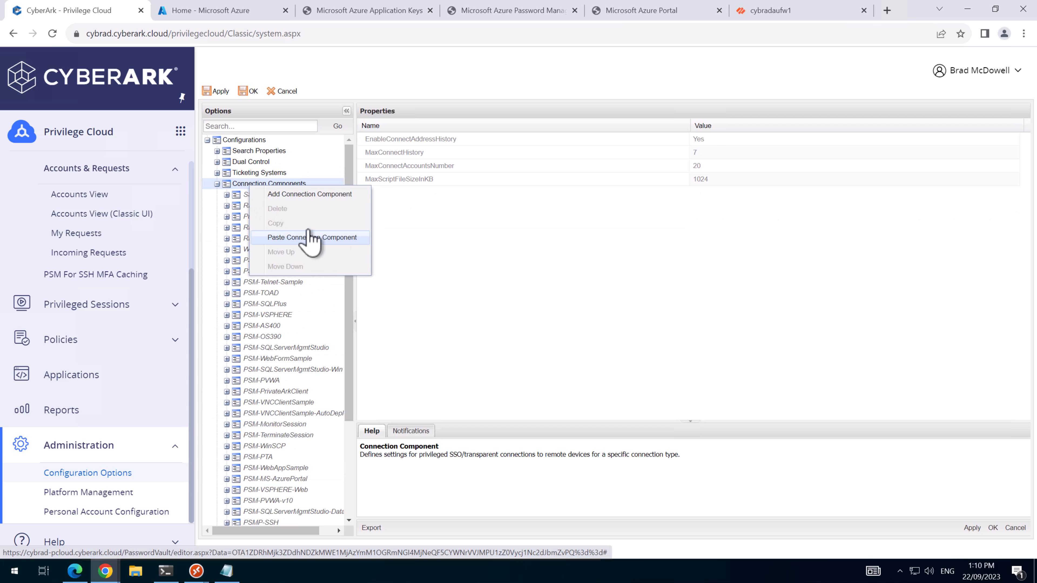
left_click(300, 237)
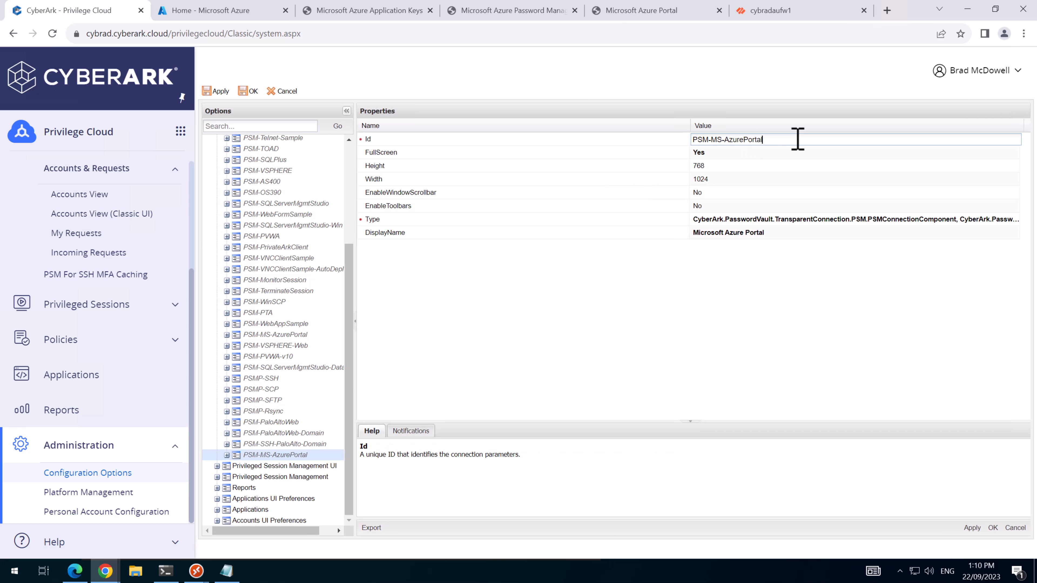
Set the duplicated component's Id to PSM-MS-AzurePortal-Domain and its DisplayName to Microsoft Azure Portal - Domain, and apply the changes.
type("-Domain")
left_click(782, 232)
type("- Domain")
key("Return")
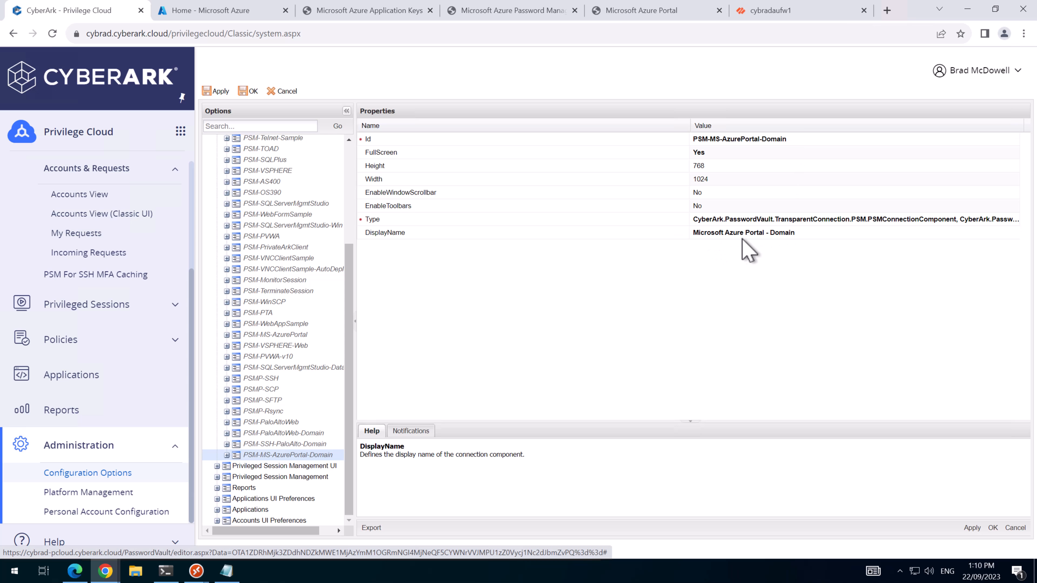
left_click(971, 528)
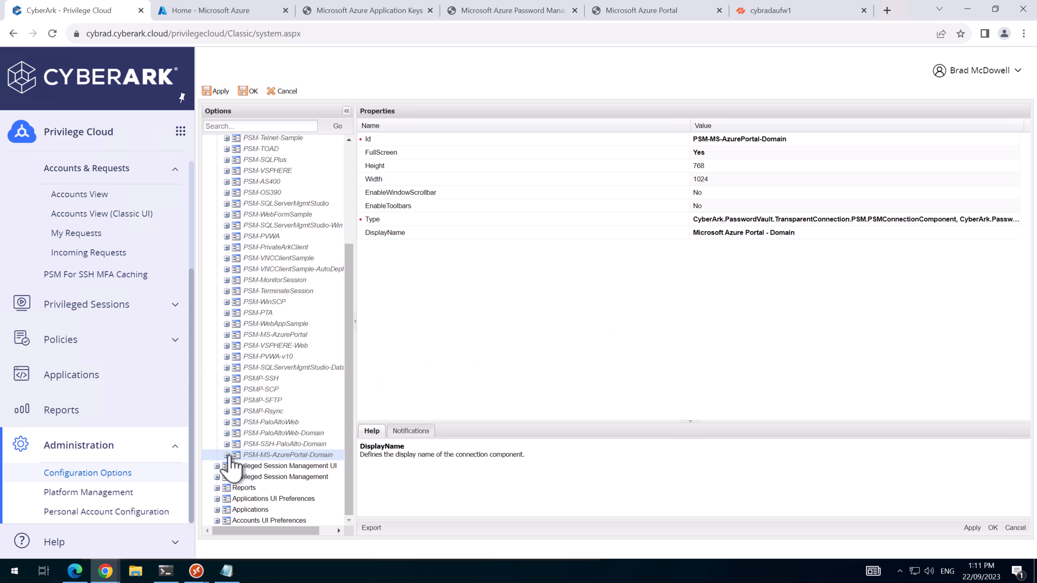
left_click(226, 455)
left_click(237, 488)
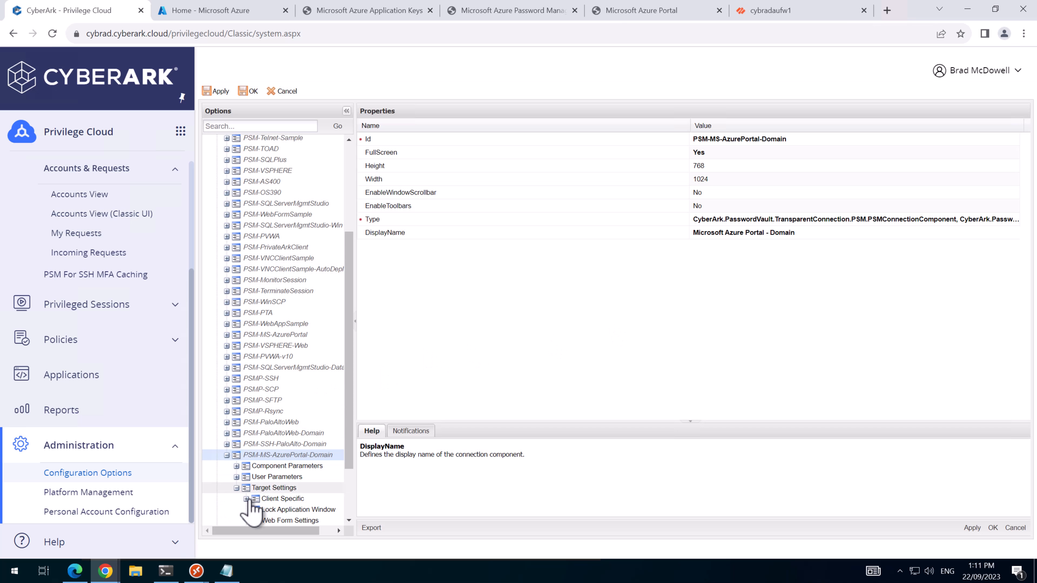
left_click(288, 521)
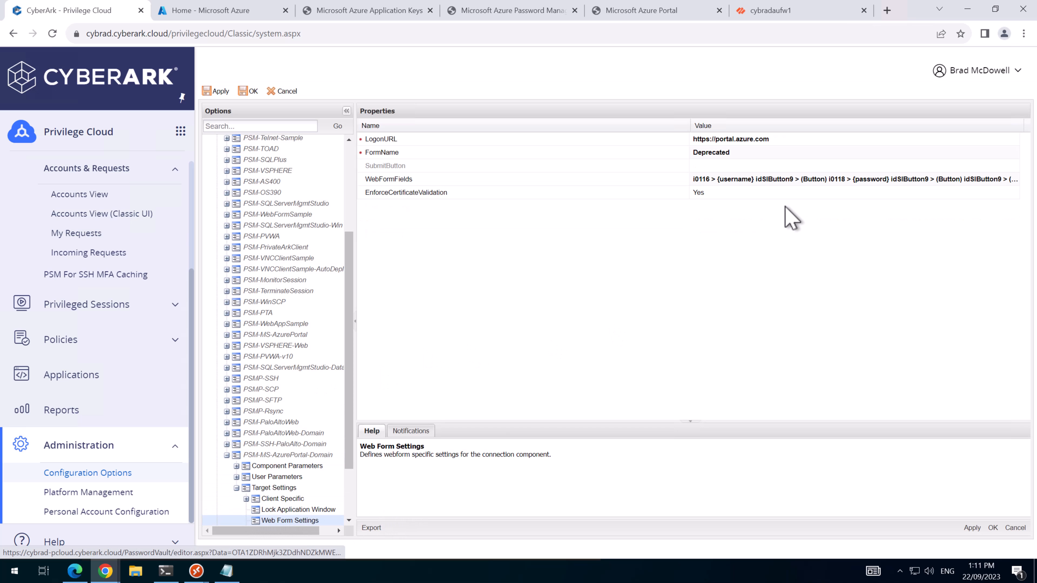
double_click(771, 182)
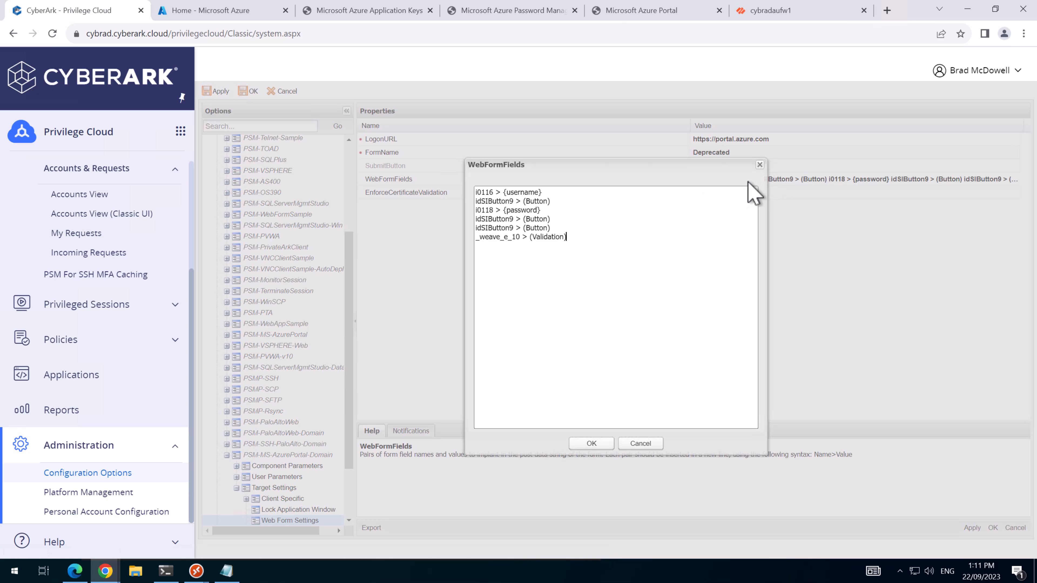
left_click(548, 192)
left_click_drag(505, 192, 543, 192)
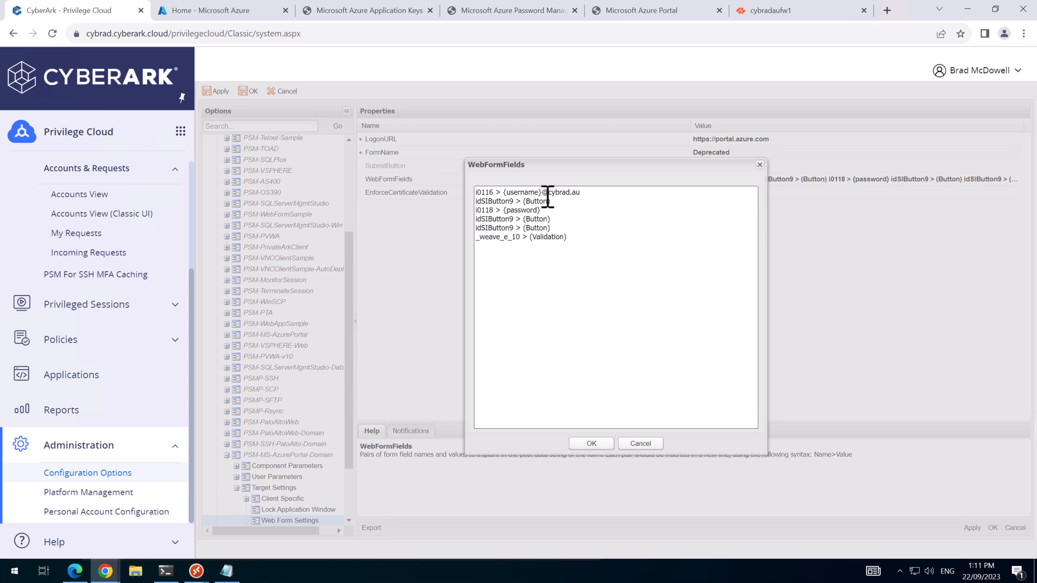
left_click(604, 446)
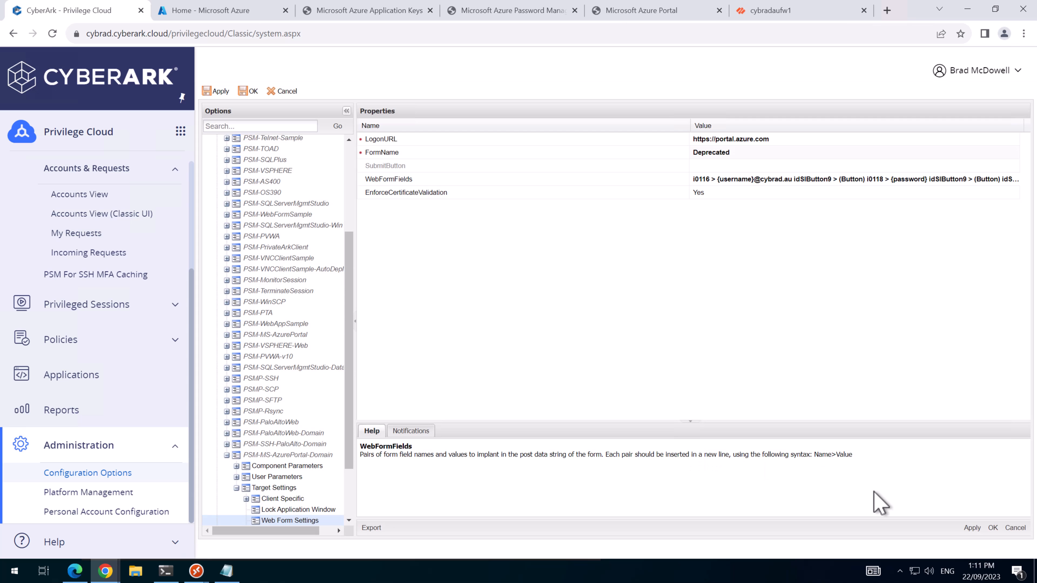
left_click(973, 528)
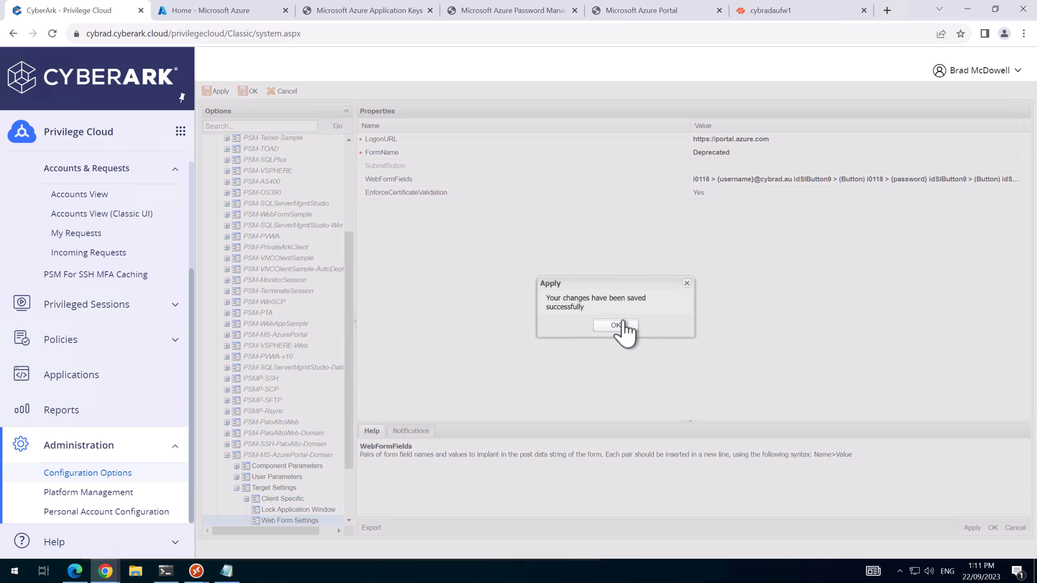
left_click(614, 327)
left_click(993, 528)
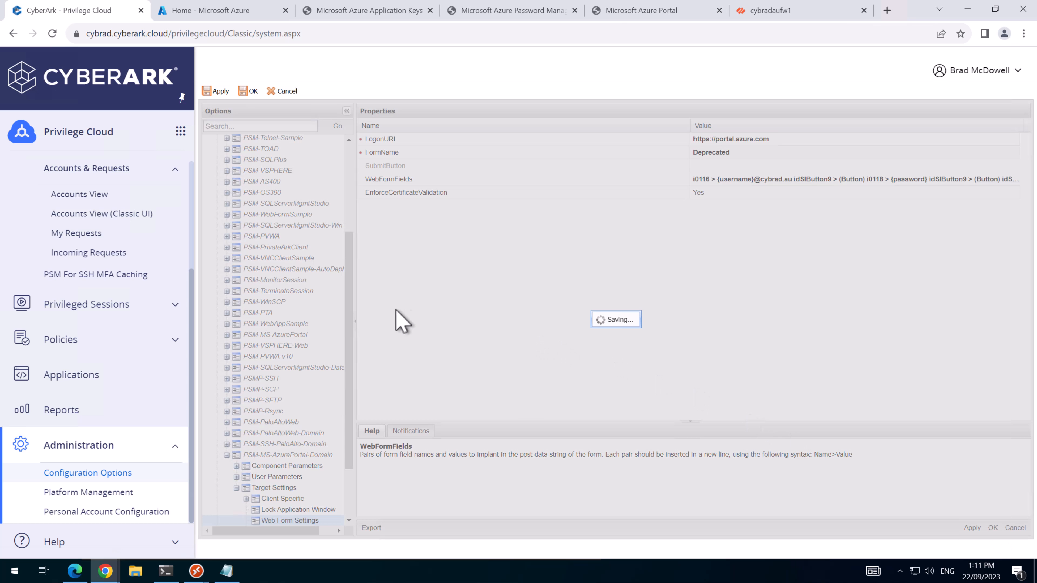
left_click(643, 326)
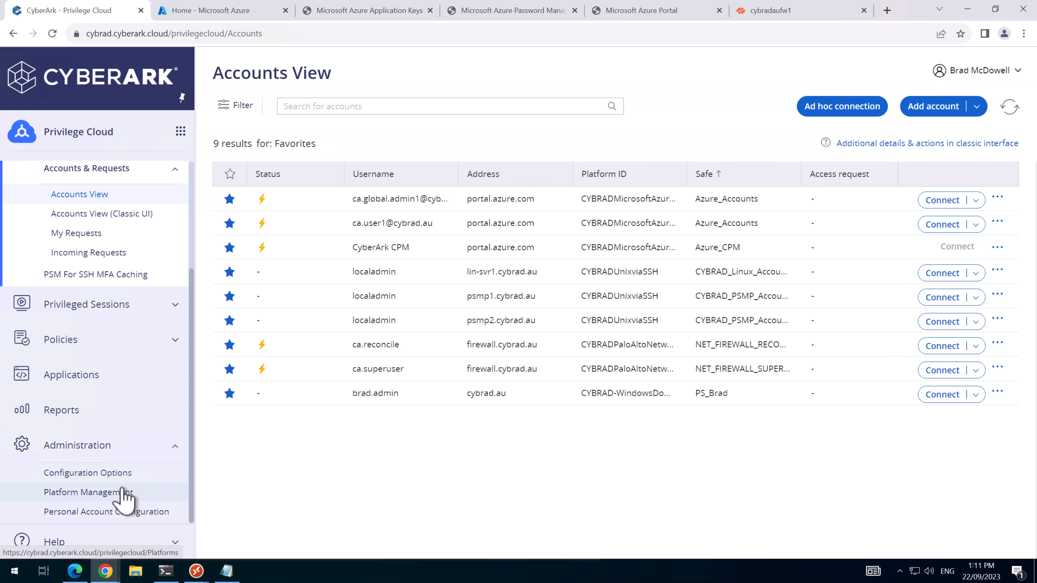
Associate the Microsoft Azure Portal - Domain connector with the first CYBRAD Windows platform in Platform Management and save.
left_click(98, 495)
left_click(238, 262)
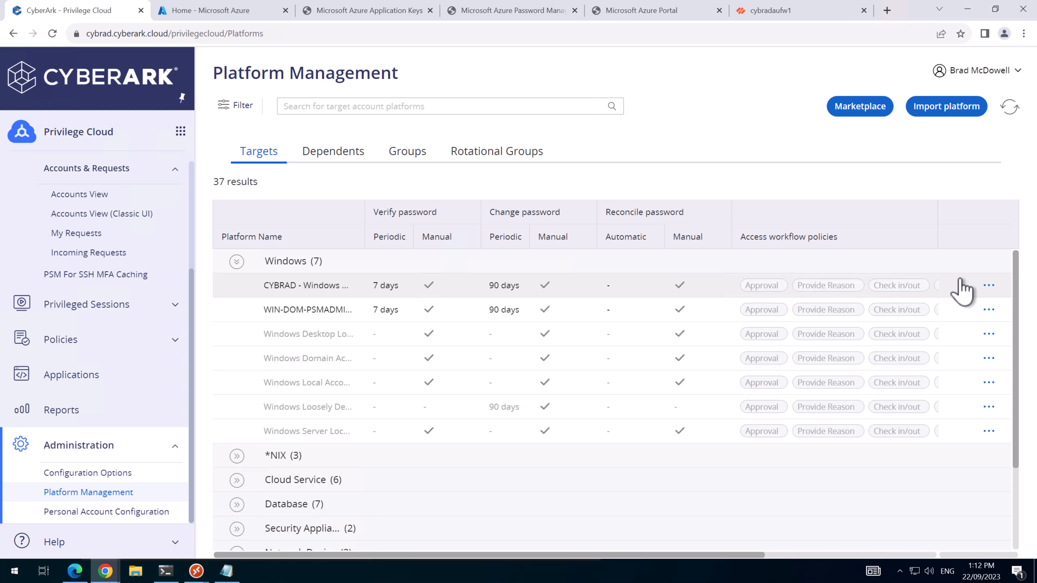
left_click(989, 285)
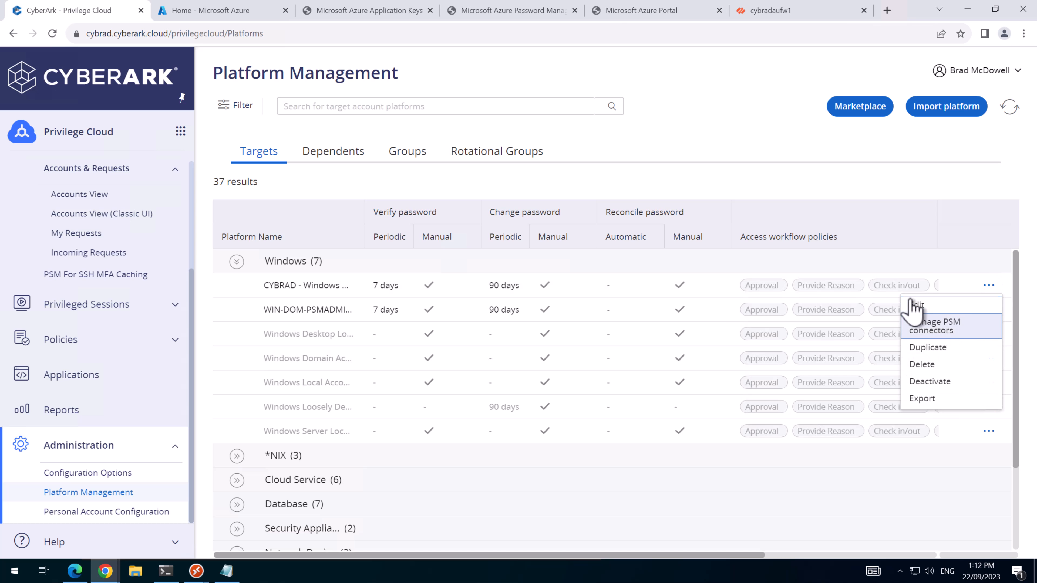
left_click(927, 326)
left_click(793, 195)
type("Azu")
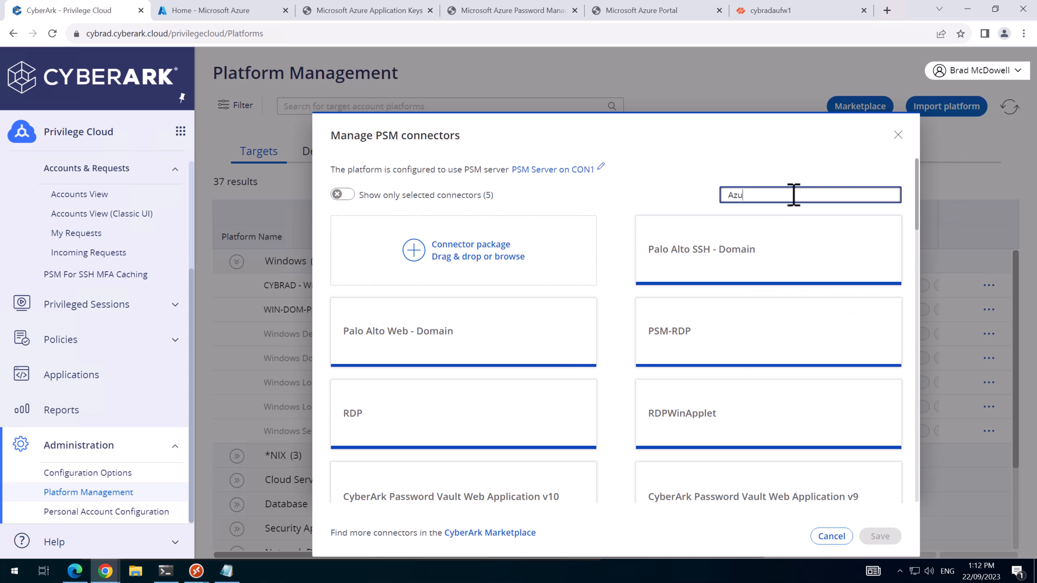
type("re")
mouse_move(396, 352)
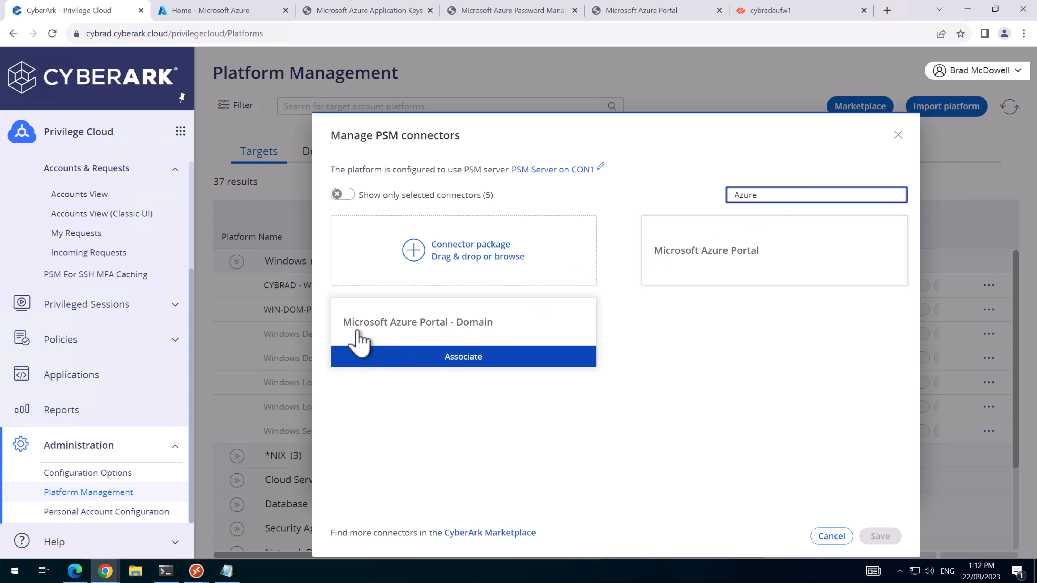
left_click(441, 359)
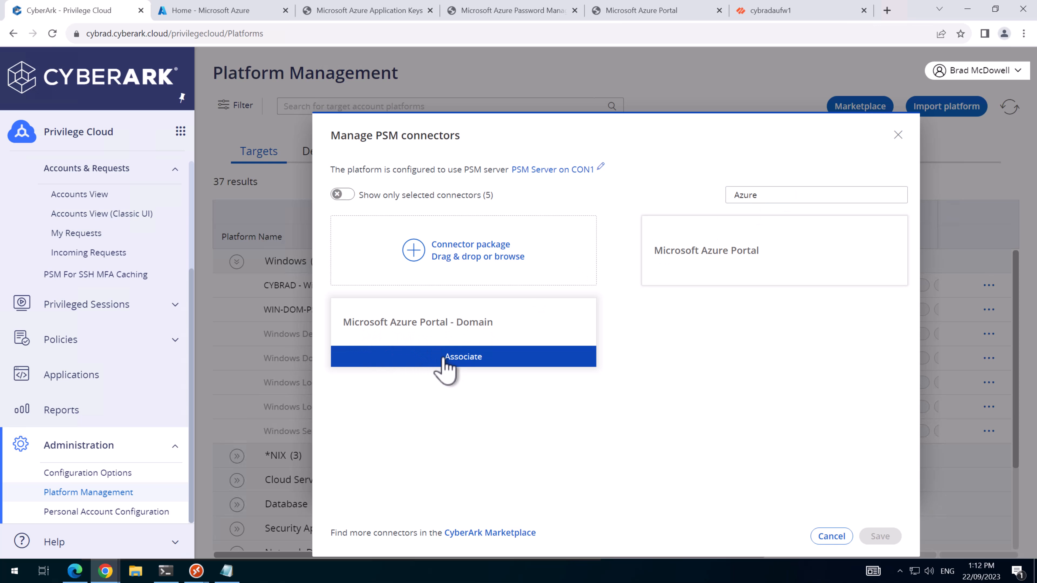
left_click(880, 536)
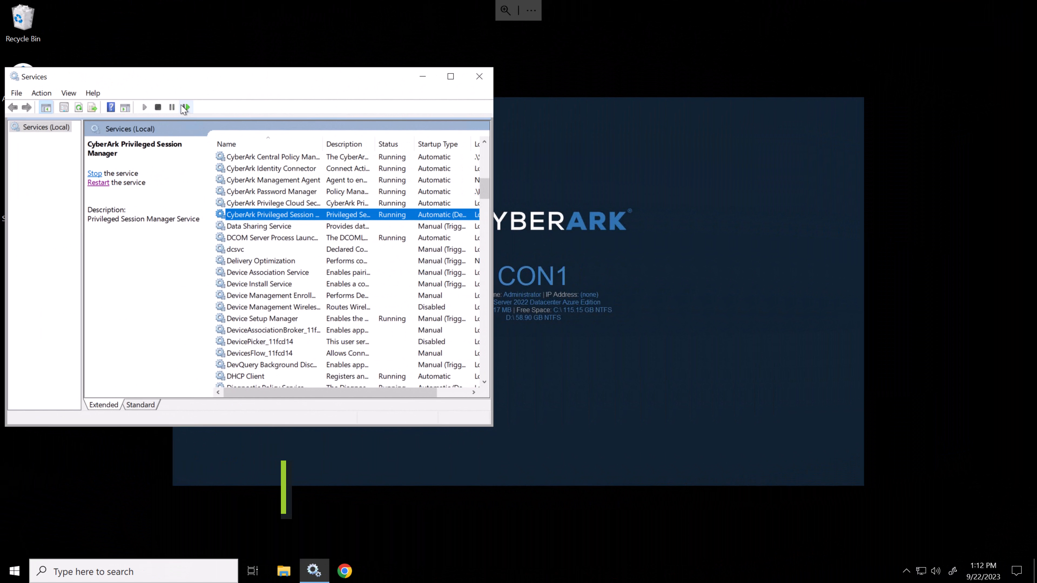
Restart the CyberArk Privileged Session Manager service and test an in-browser Microsoft Azure Portal - Domain connection with the cybrad.au domain account, closing the session.
left_click(183, 107)
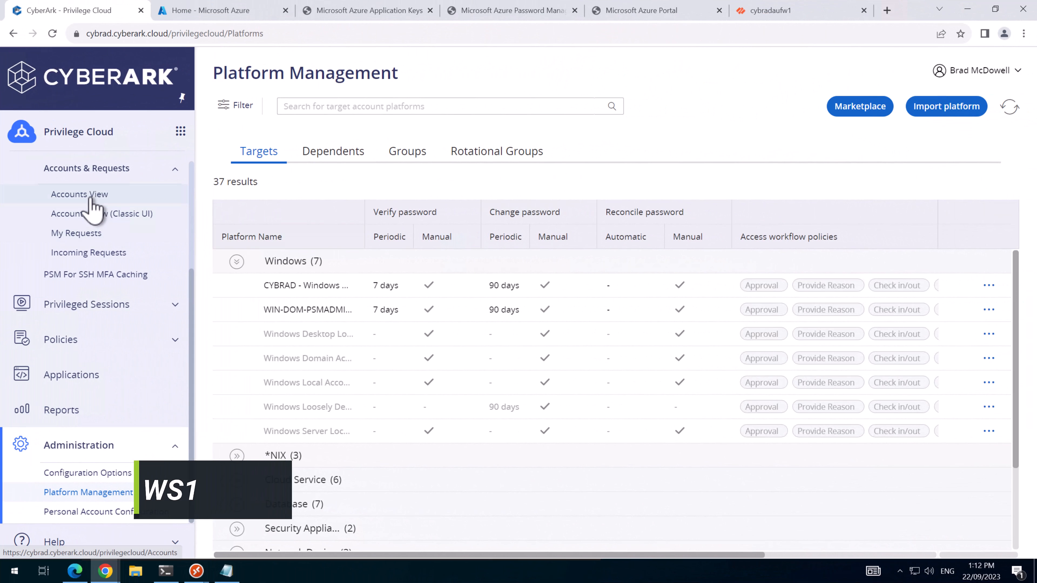
left_click(246, 182)
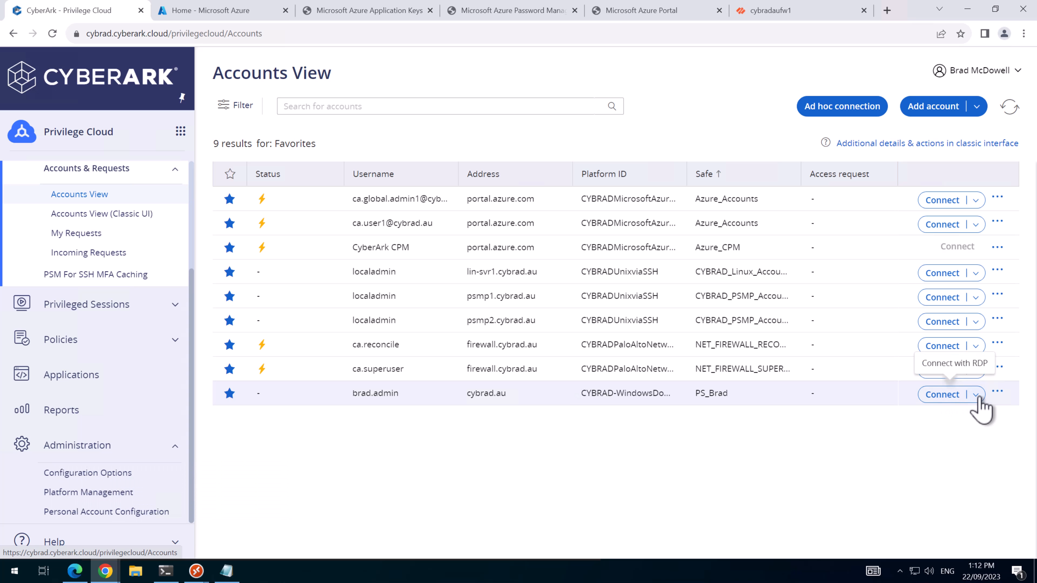
left_click(977, 396)
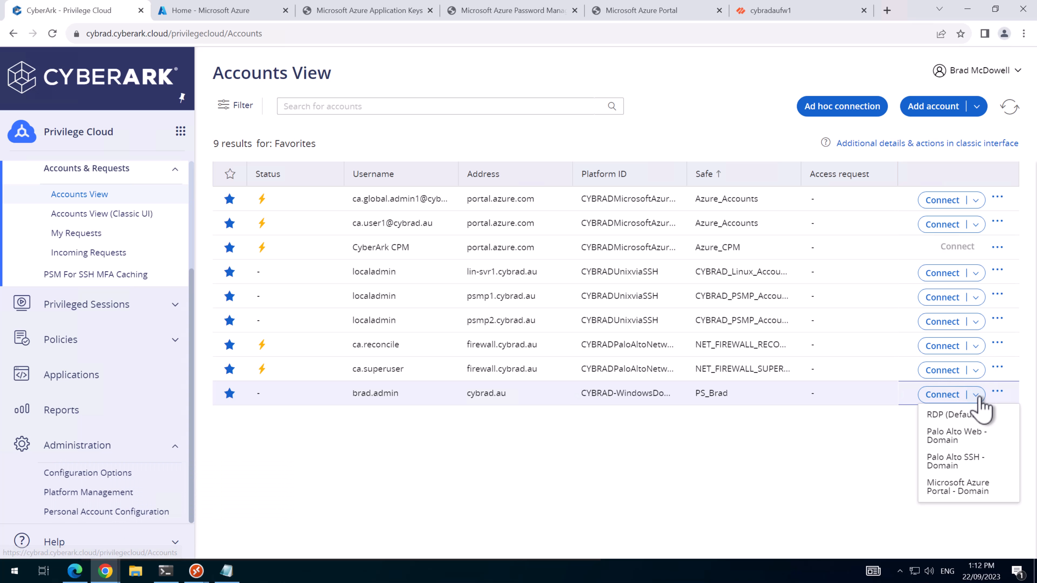
left_click(979, 493)
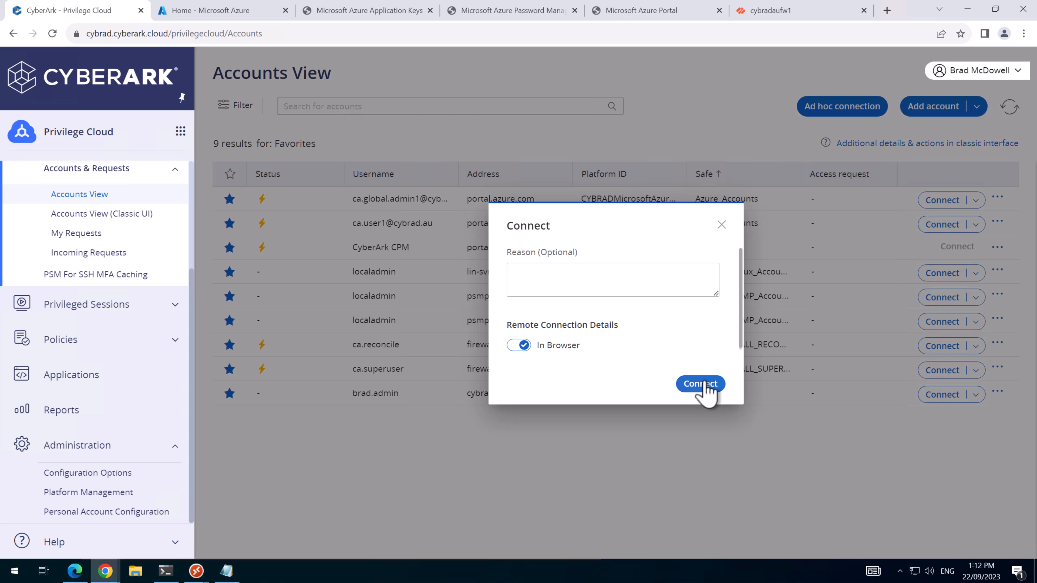
left_click(701, 384)
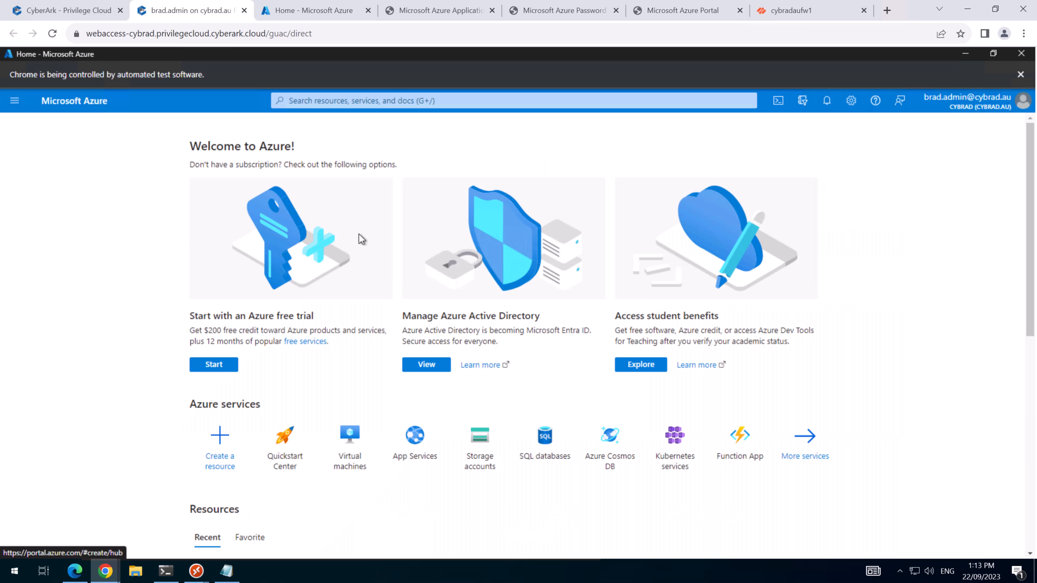
left_click(244, 10)
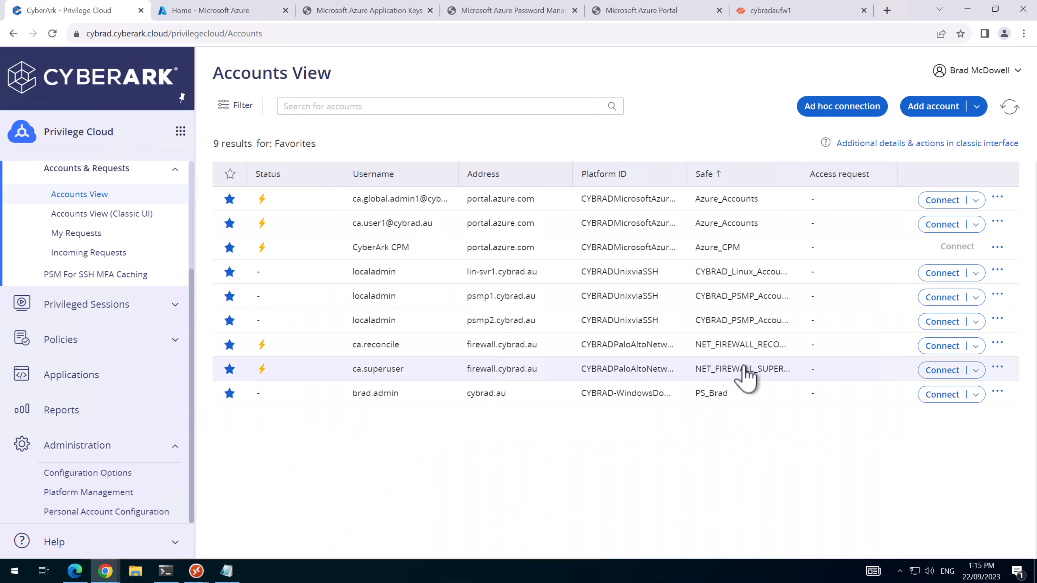
left_click(887, 10)
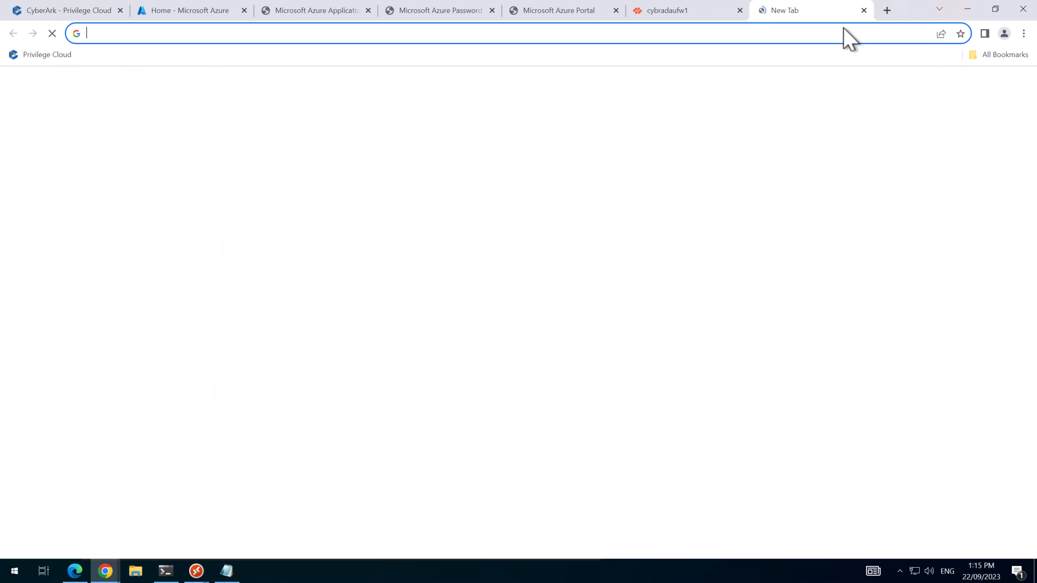
left_click(843, 31)
type("https://myapps.microsoft.com/")
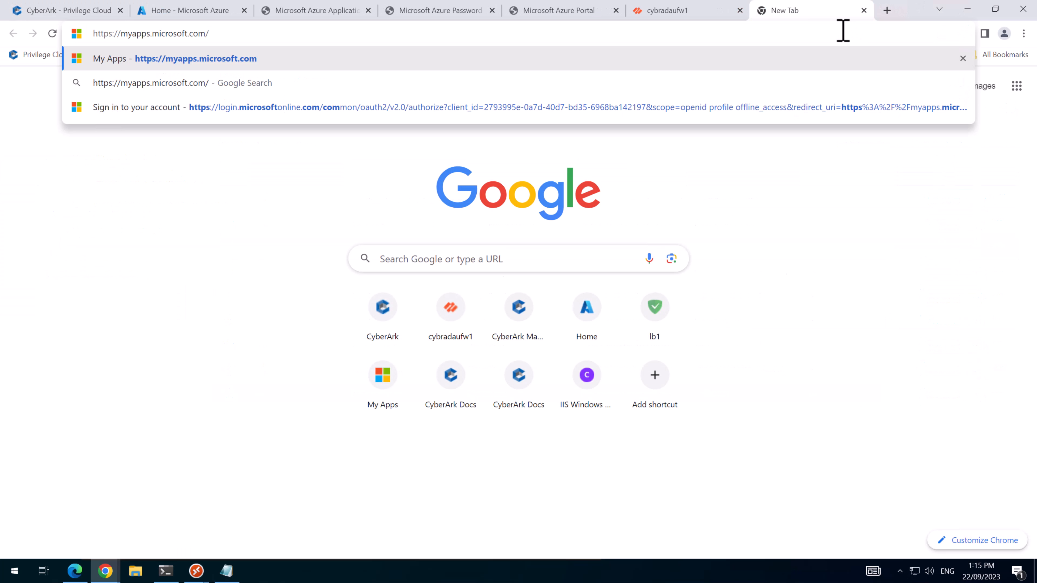
key("Return")
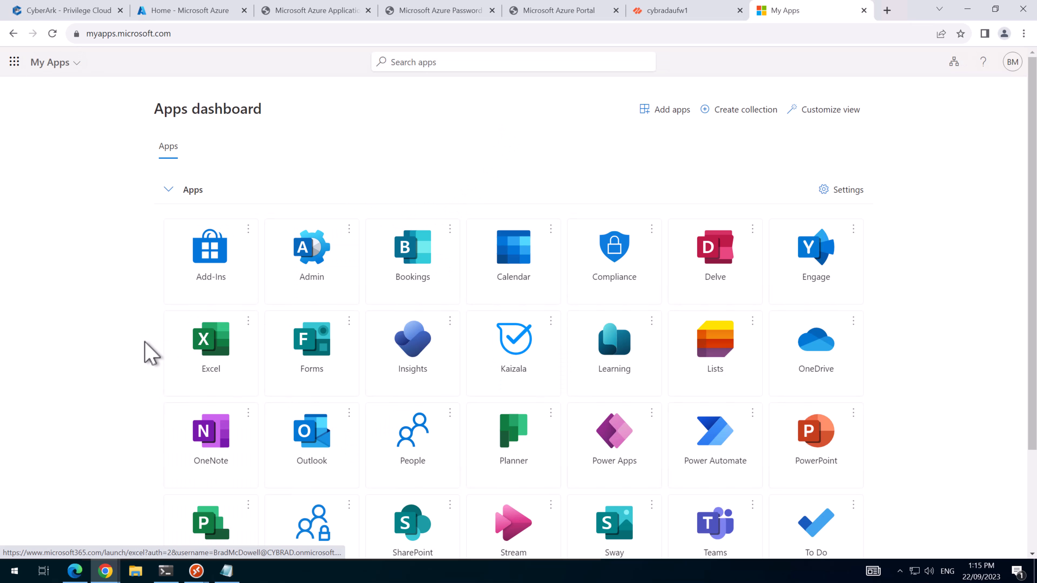
scroll(146, 352, "down", 2)
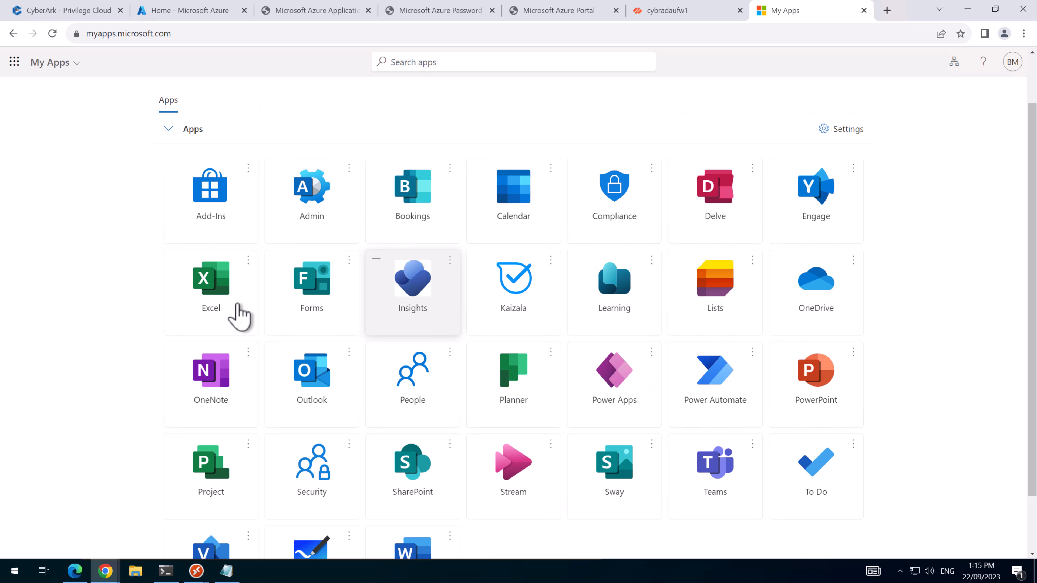
scroll(157, 315, "up", 2)
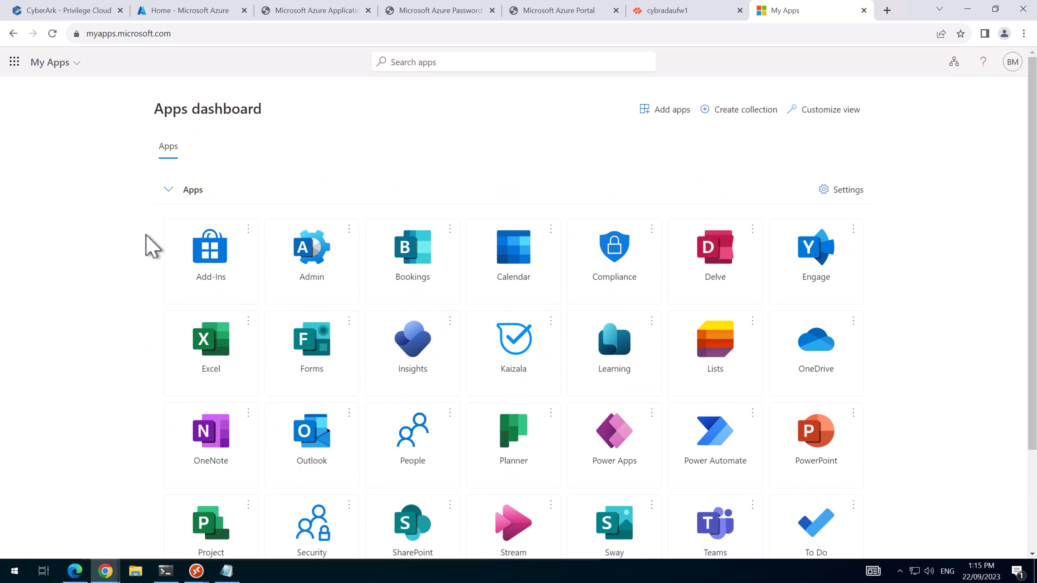
left_click(86, 12)
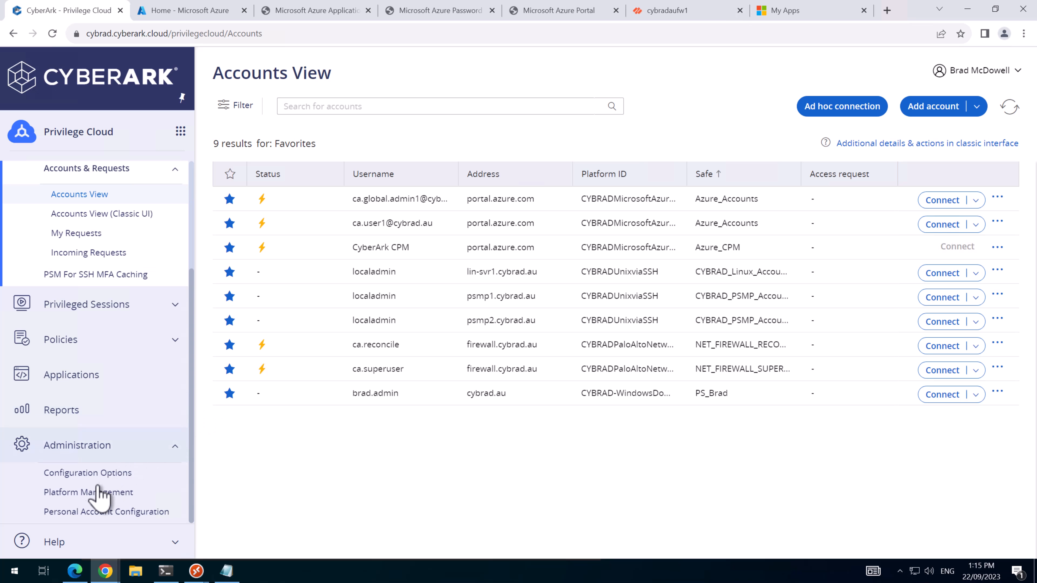
In Configuration Options, copy the PSM-MS-AzurePortal-Domain connection component and paste the duplicate under Connection Components.
left_click(99, 474)
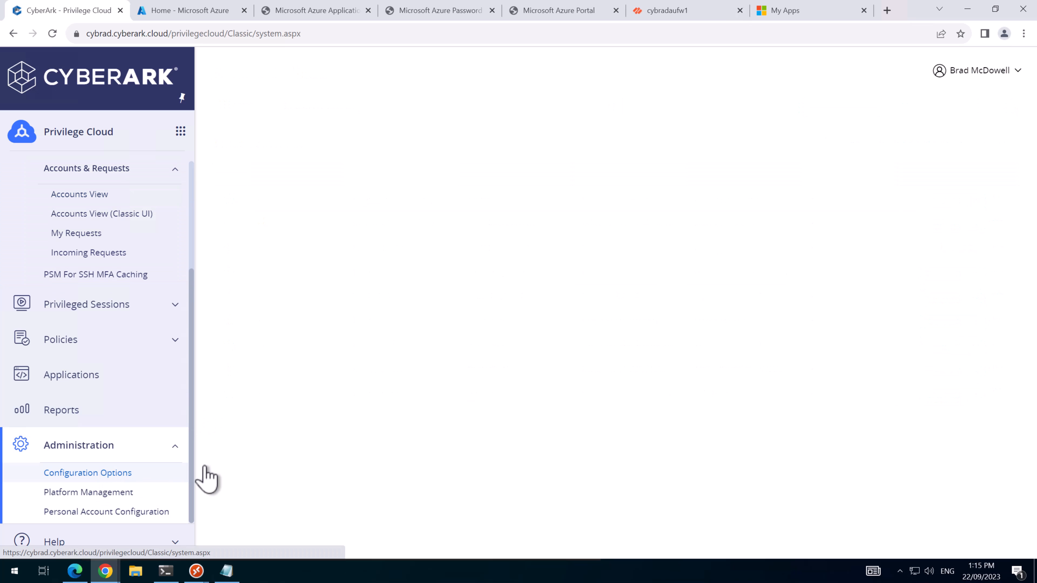
scroll(301, 490, "down", 3)
left_click(301, 455)
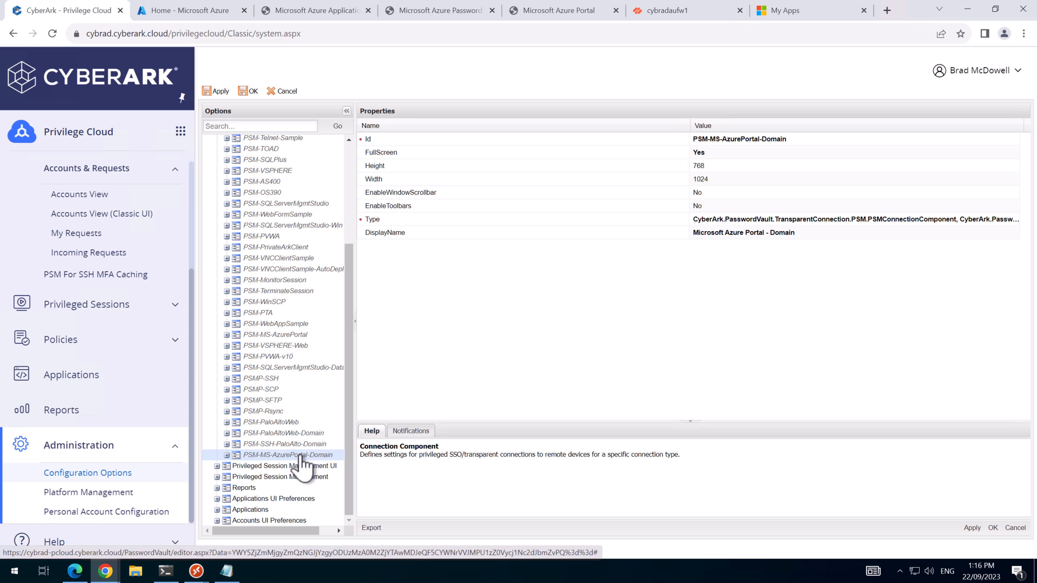
right_click(303, 455)
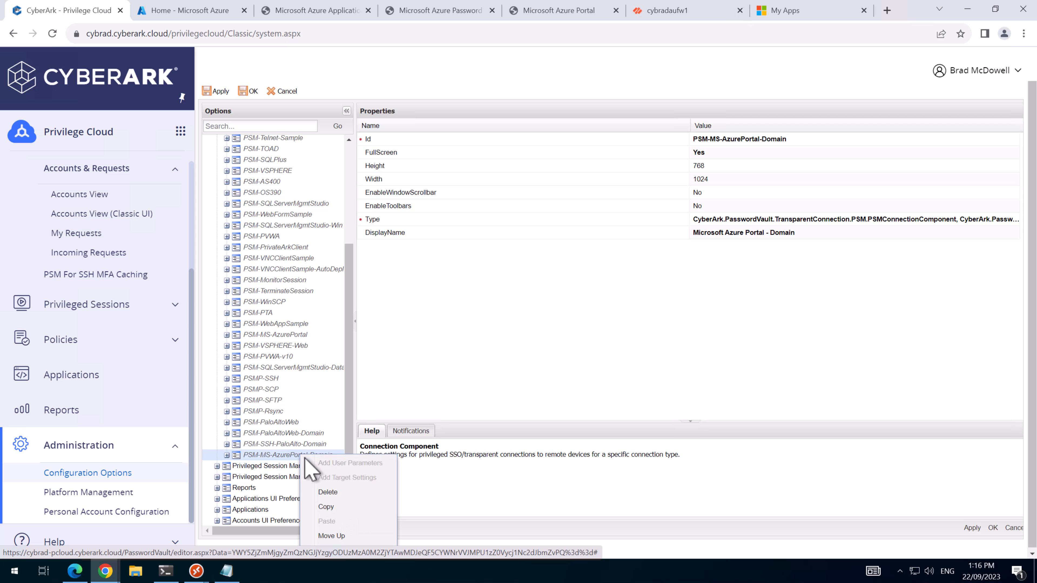
left_click(325, 507)
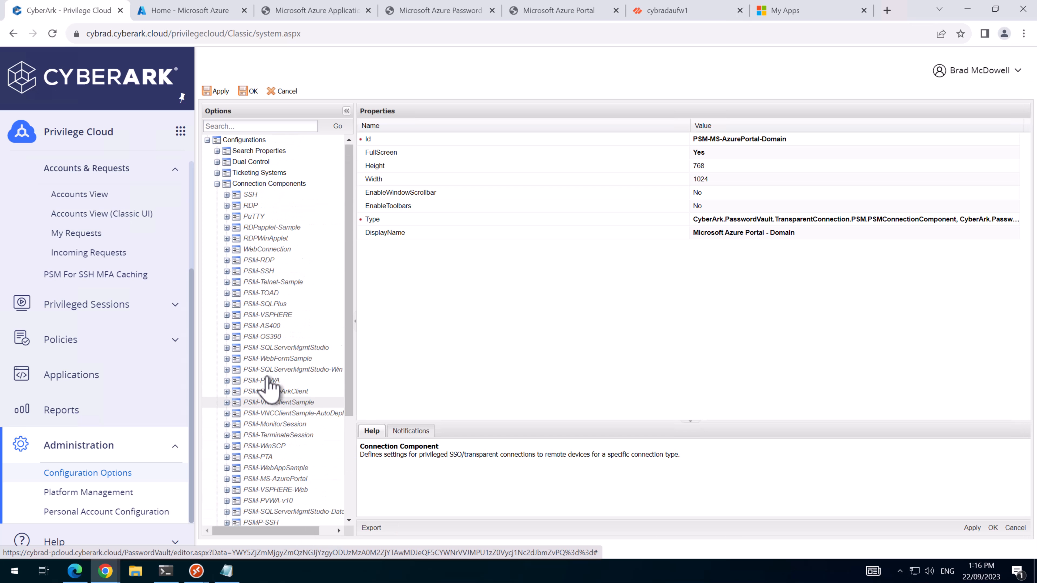
right_click(267, 185)
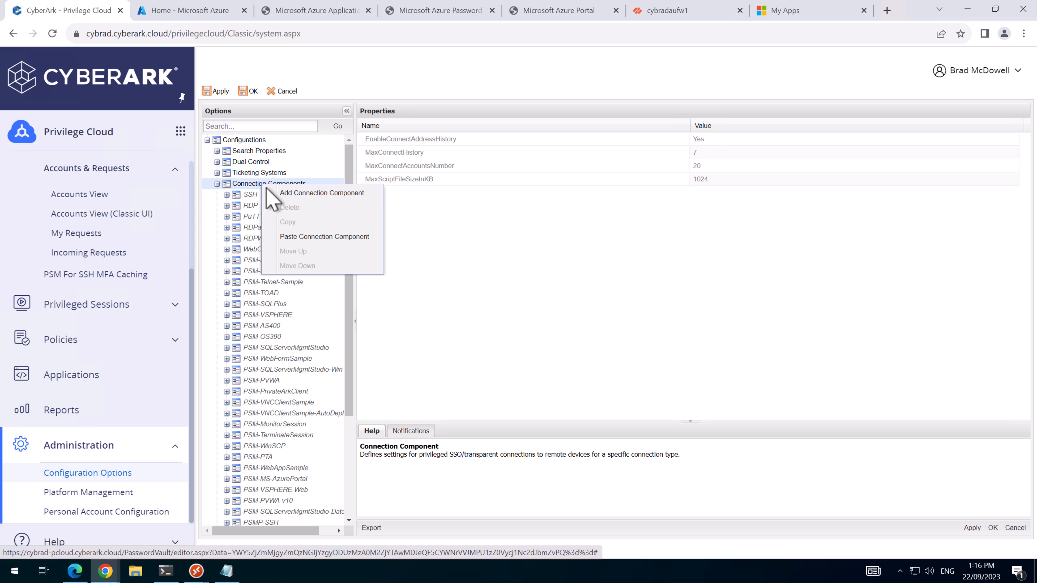
left_click(290, 237)
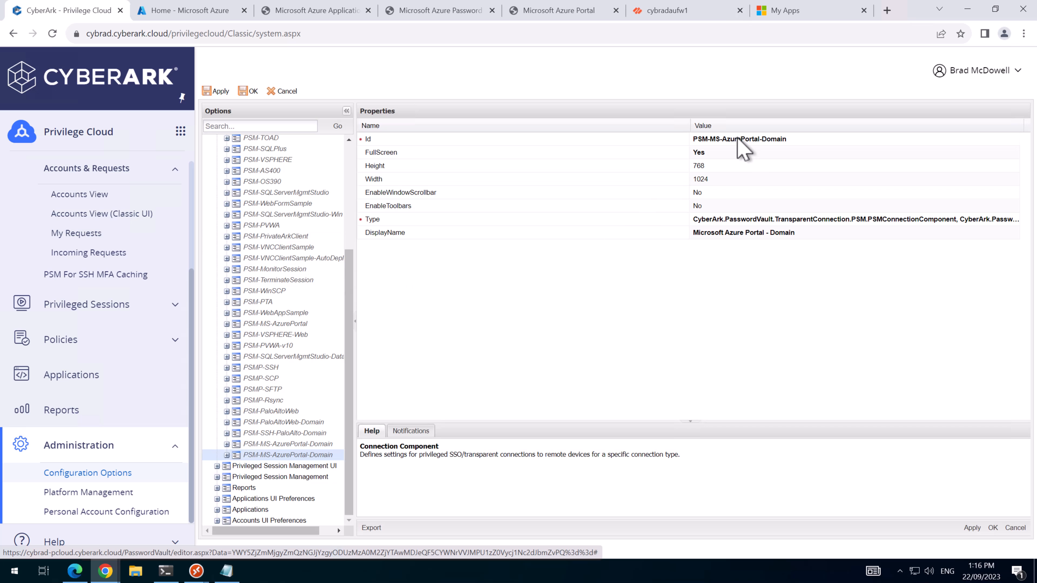
Set the duplicated component's Id to PSM-MS-MyAppsPortal-Domain and its DisplayName to Microsoft My Apps Portal - Domain, and apply the changes.
left_click(739, 139)
left_click(764, 139)
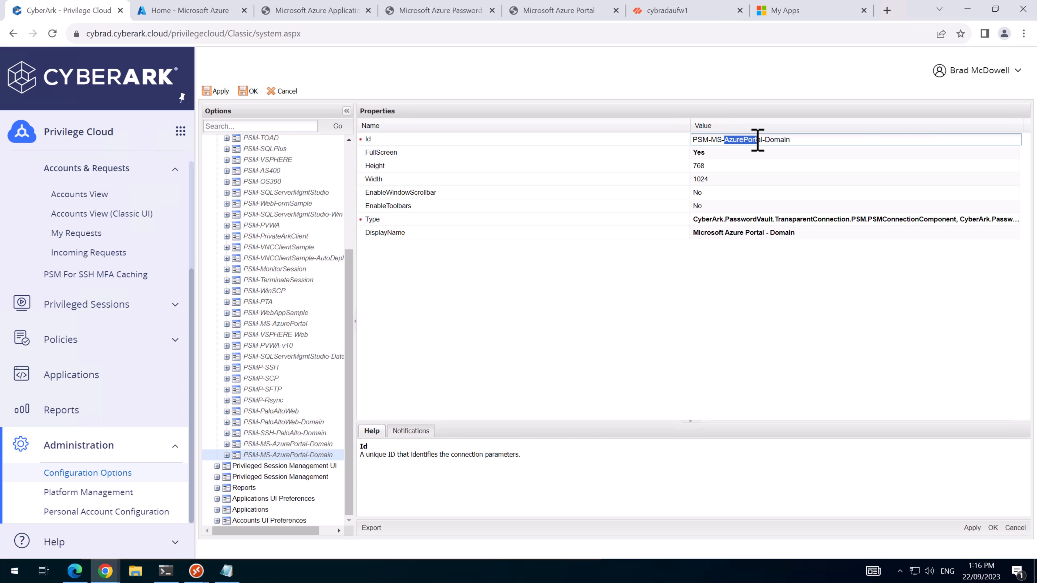
type("MyApps")
key("Return")
double_click(732, 233)
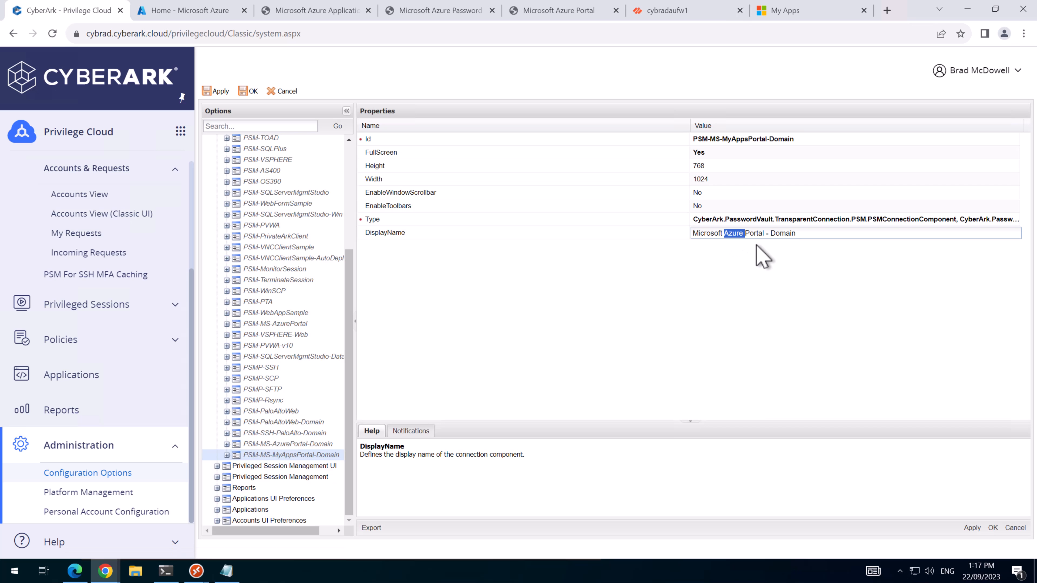
type("MyApps")
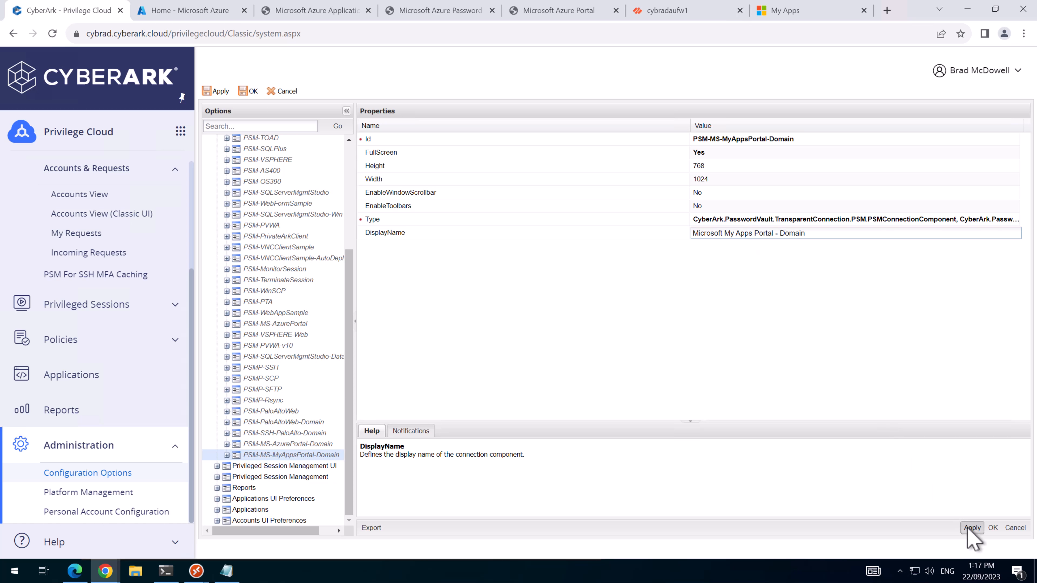
left_click(968, 527)
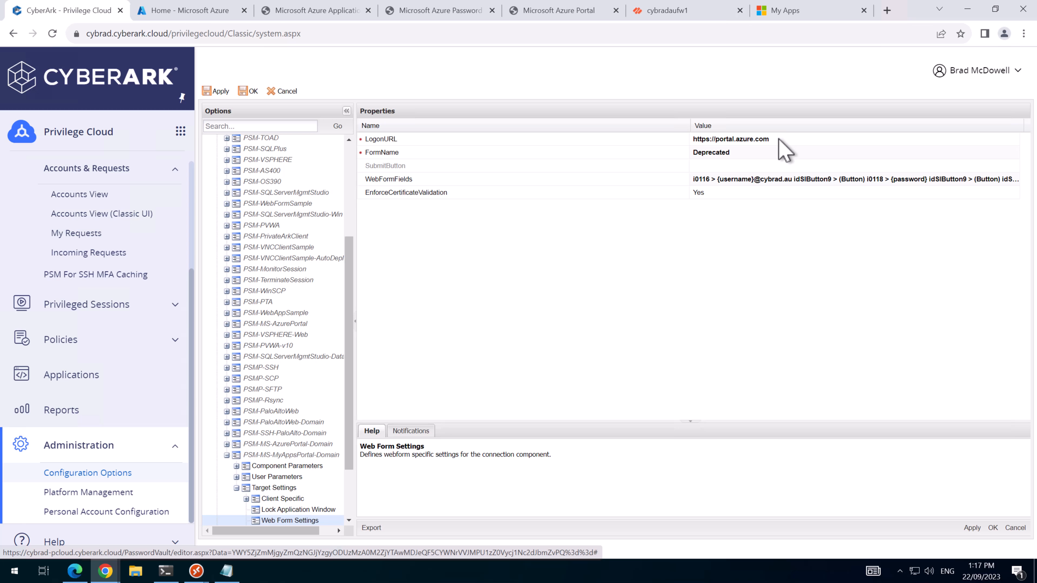
left_click(779, 139)
left_click(817, 12)
key("ctrl+c")
left_click(105, 12)
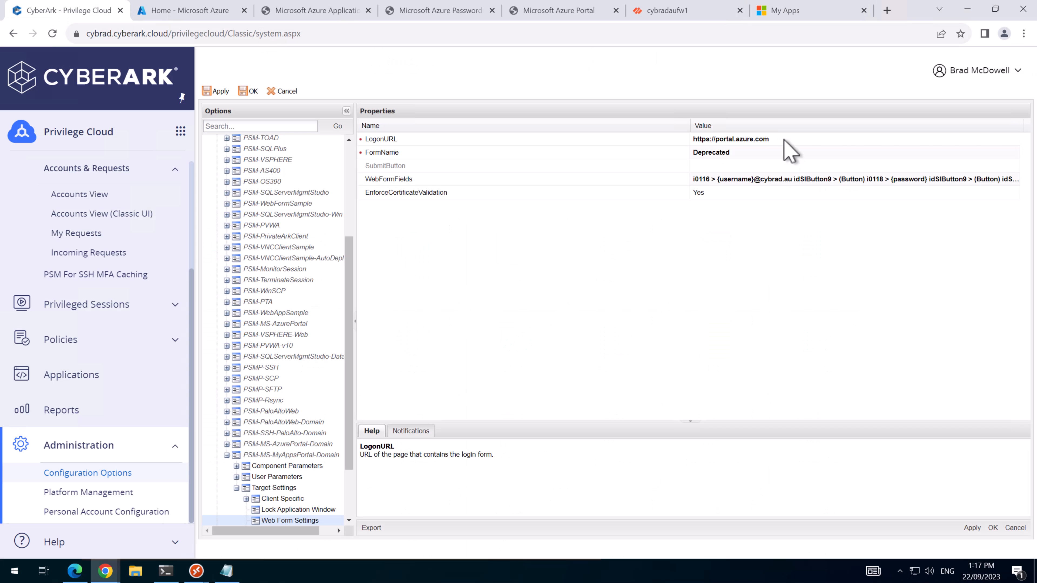
key("ctrl+v")
Review and accept the WebFormFields entries of PSM-MS-MyAppsPortal-Domain, and apply and save the configuration.
left_click(737, 180)
left_click(737, 180)
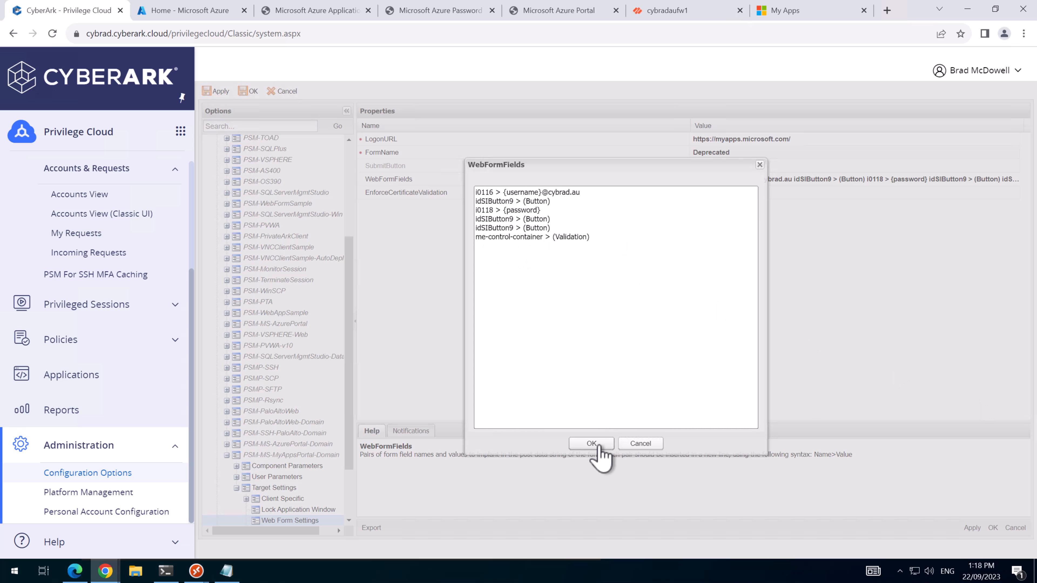
left_click(599, 446)
left_click(971, 525)
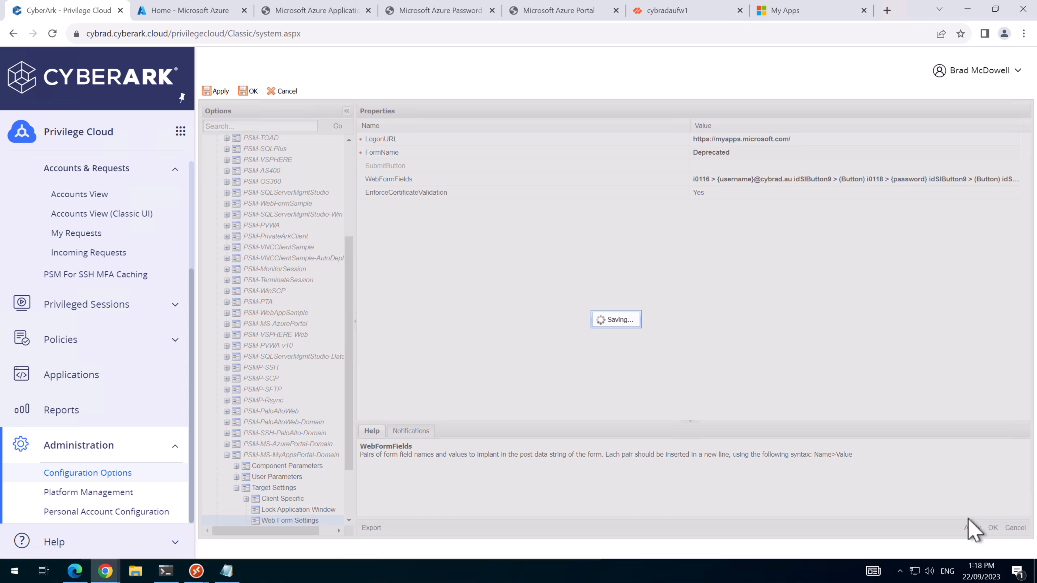
left_click(616, 326)
left_click(993, 528)
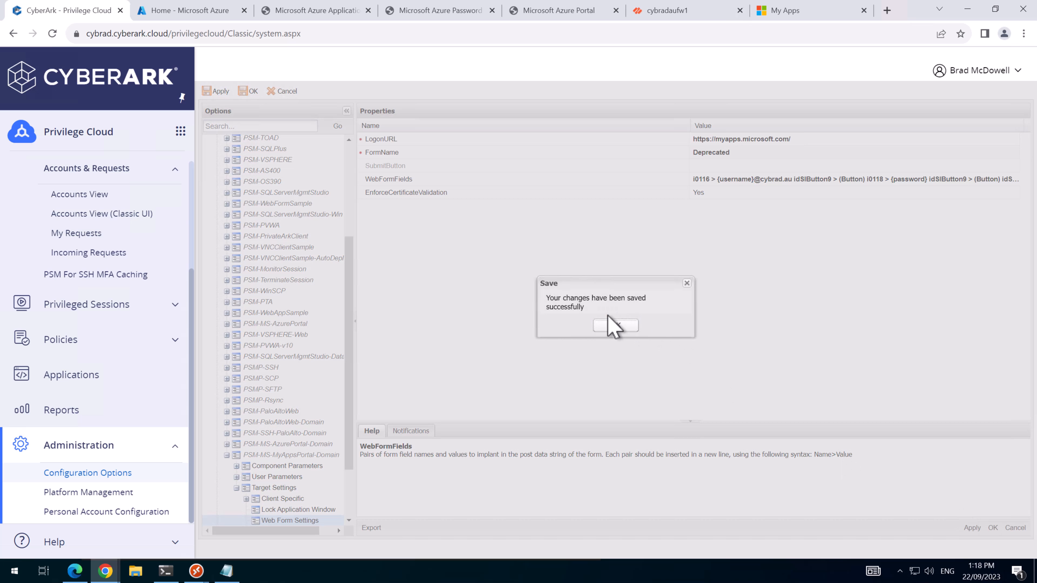
left_click(616, 325)
Associate the Microsoft My Apps Portal - Domain connector with the first CYBRAD Windows platform in Platform Management and save.
left_click(73, 493)
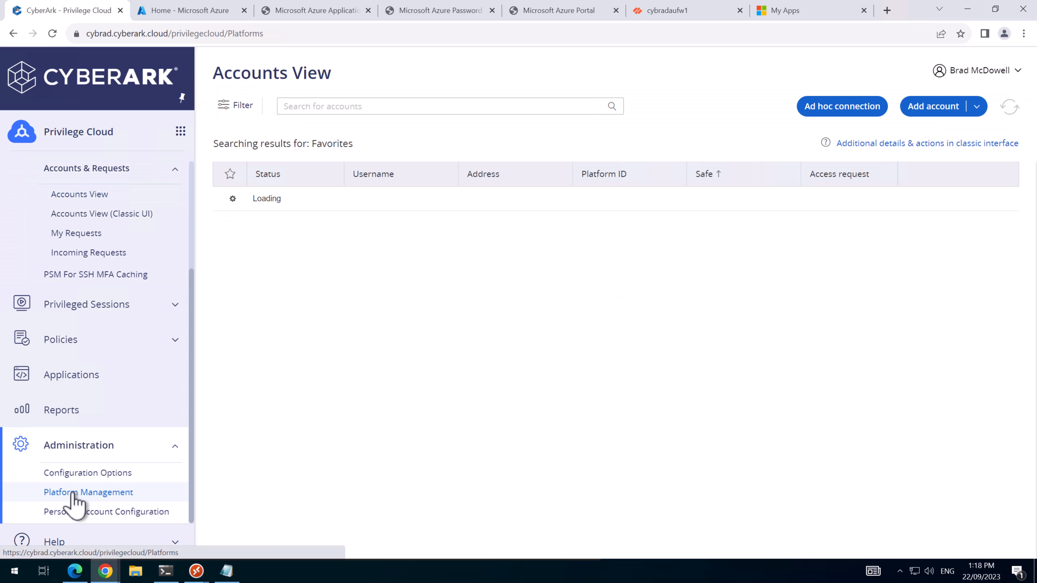
left_click(237, 261)
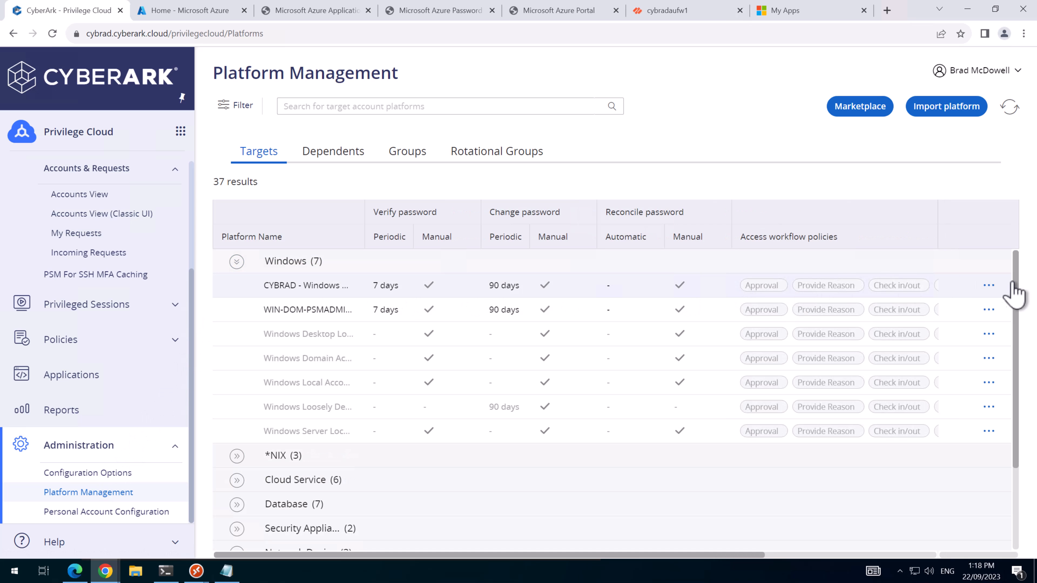
left_click(989, 286)
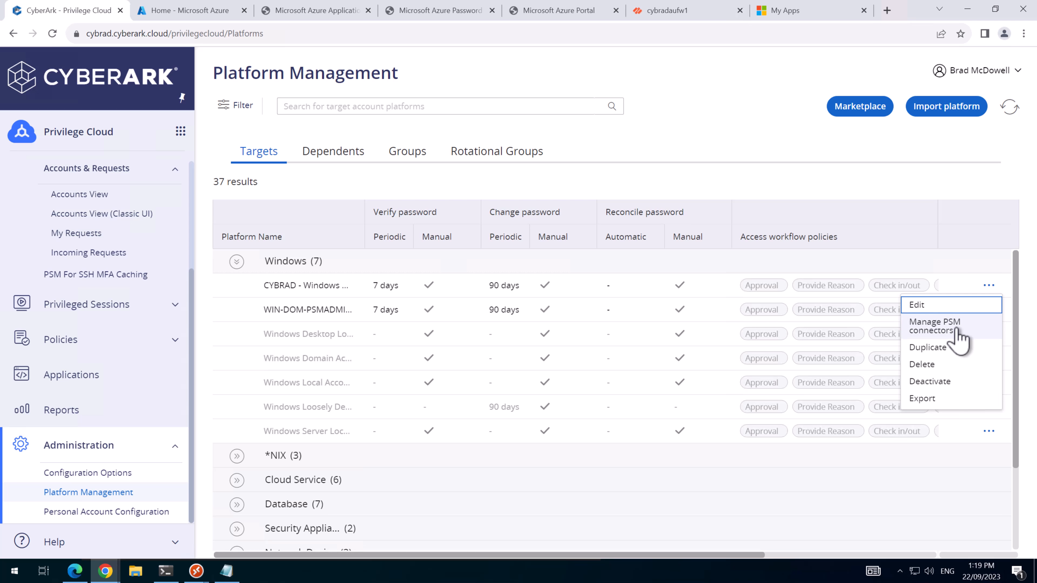
left_click(939, 327)
type("my ap")
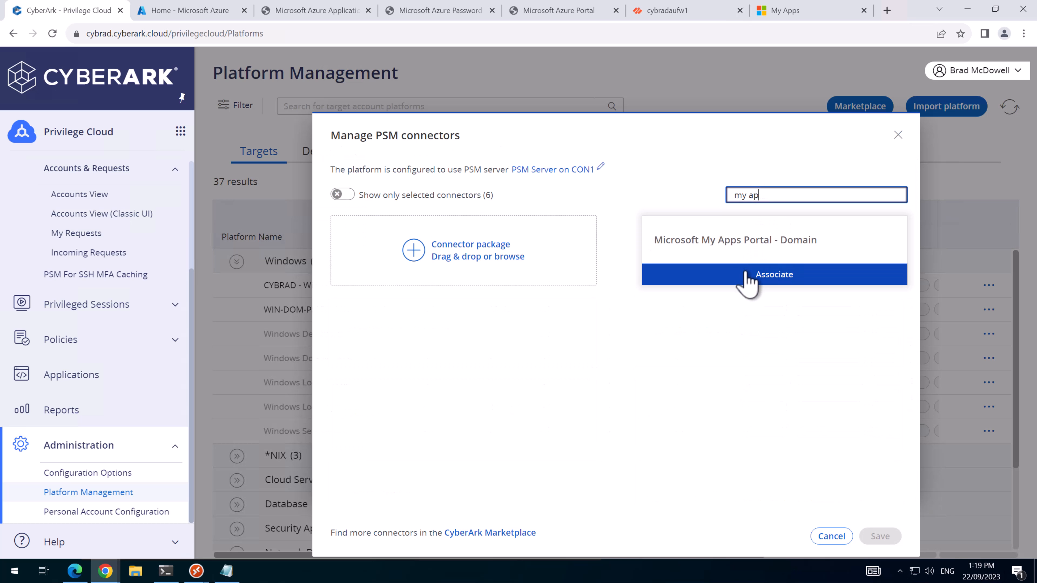
left_click(749, 282)
left_click(745, 276)
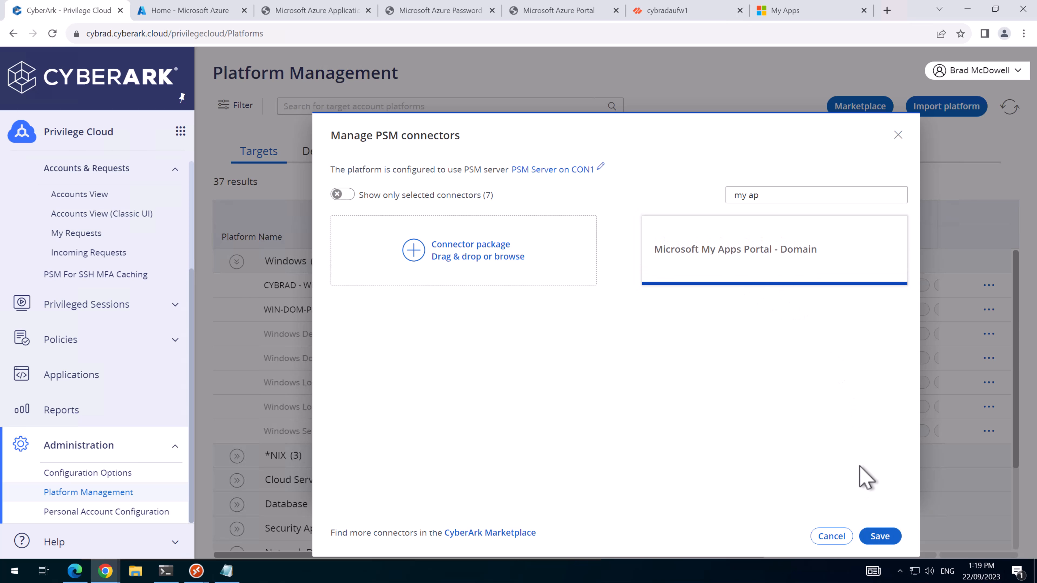
left_click(880, 537)
Switch to the CON1 remote desktop and restart the CyberArk Privileged Session Manager service.
mouse_move(196, 571)
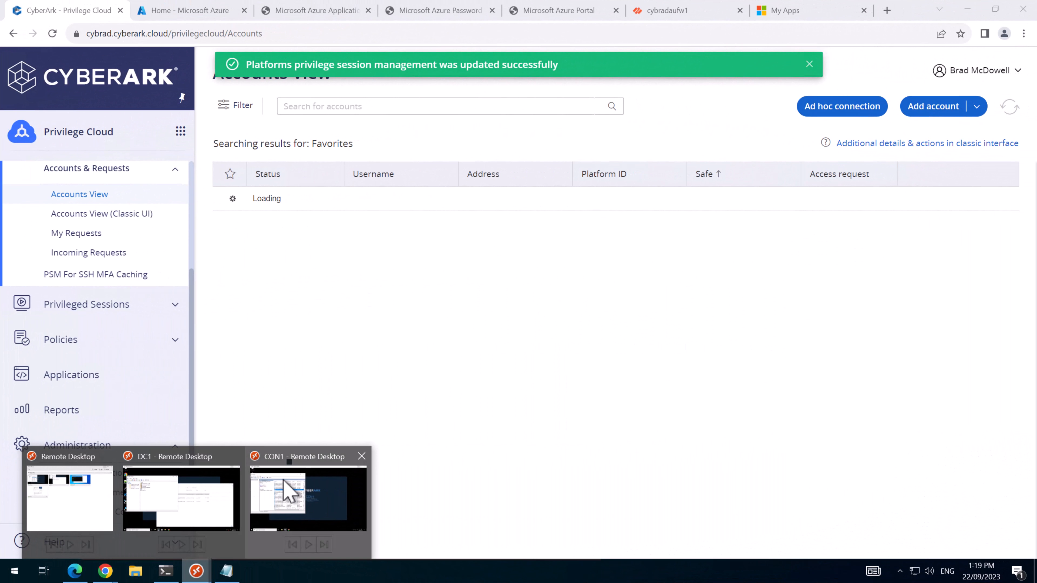
left_click(285, 480)
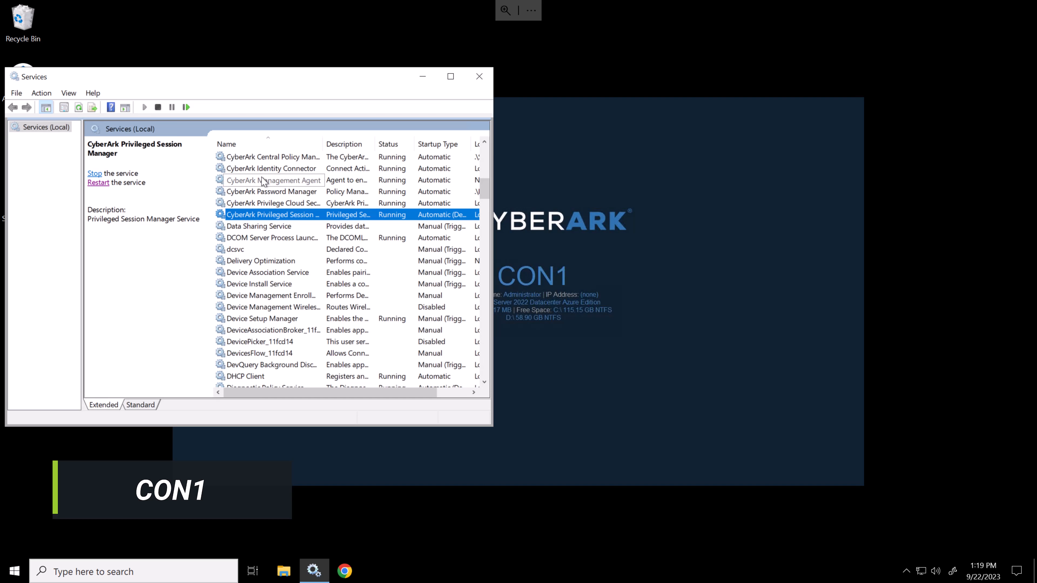
left_click(186, 107)
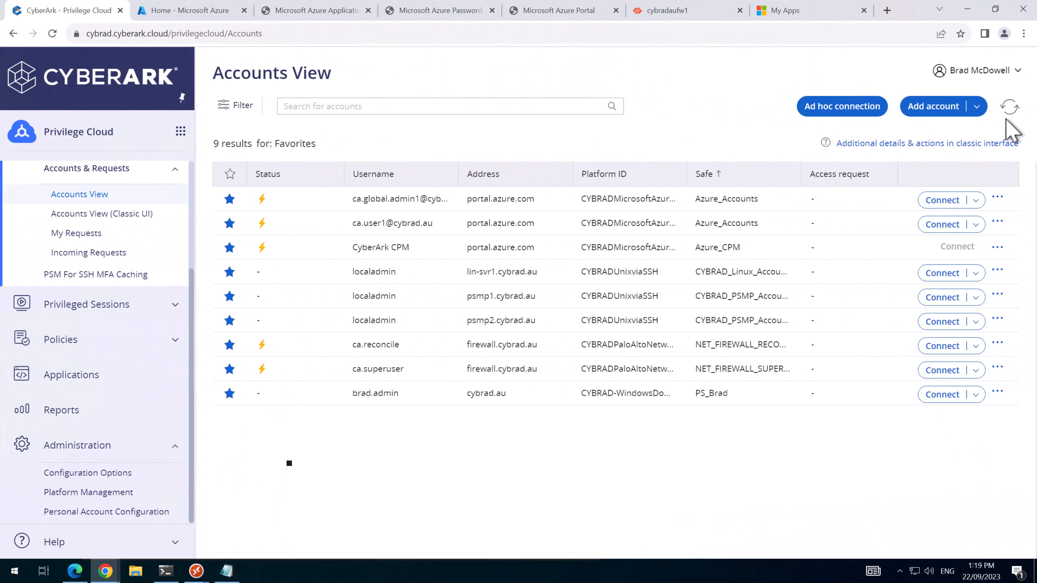
Refresh the accounts, start an in-browser Microsoft My Apps Portal - Domain session with the cybrad.au domain account, and open the Admin app.
left_click(1009, 106)
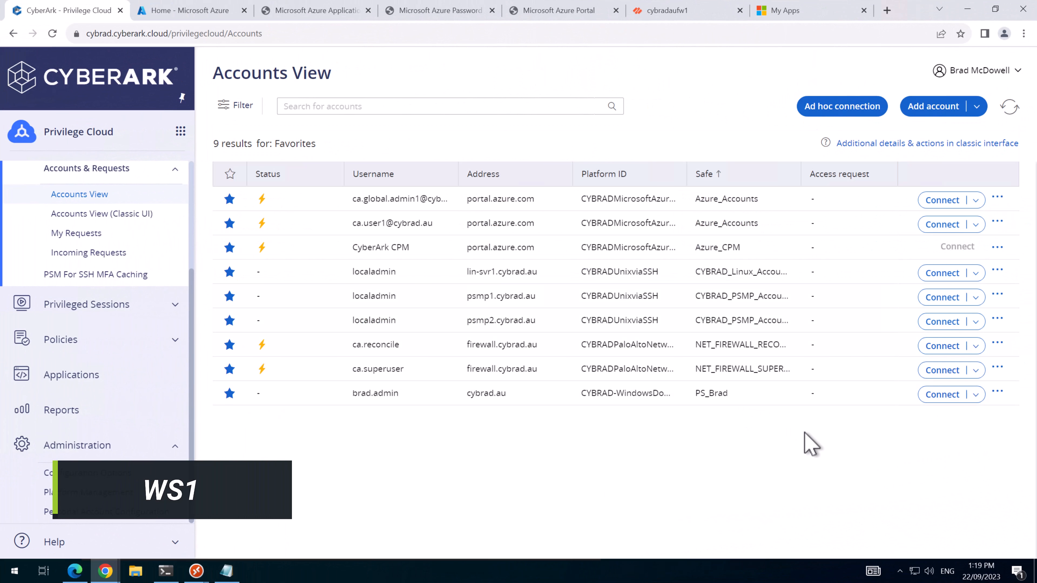
left_click(976, 394)
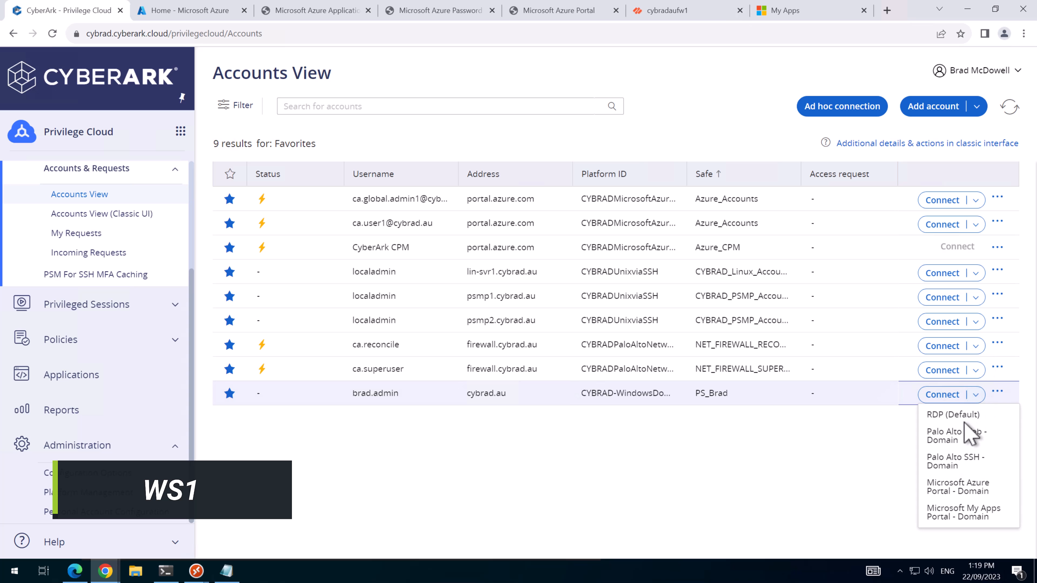
left_click(960, 516)
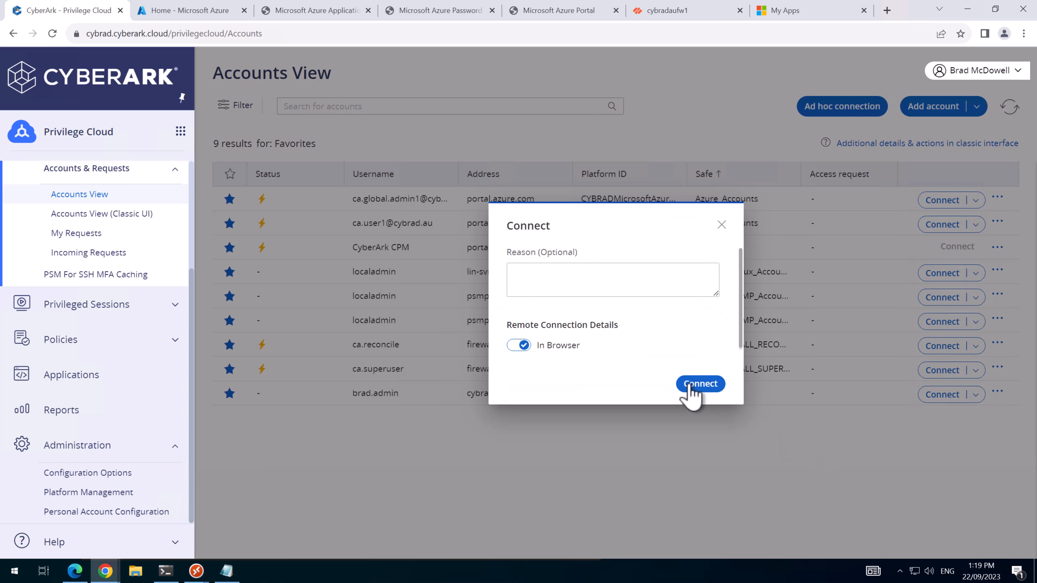
left_click(700, 384)
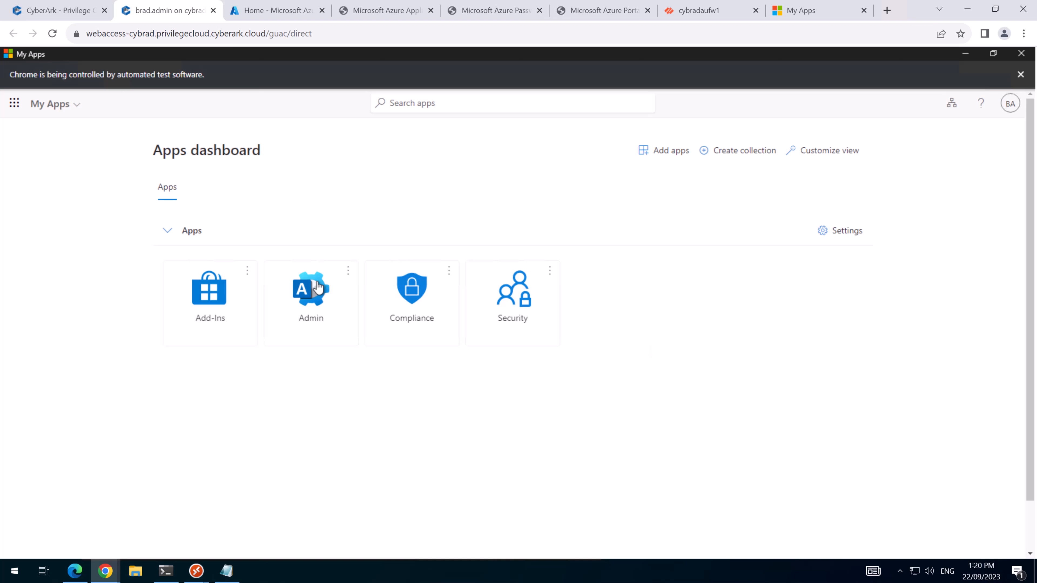
left_click(302, 313)
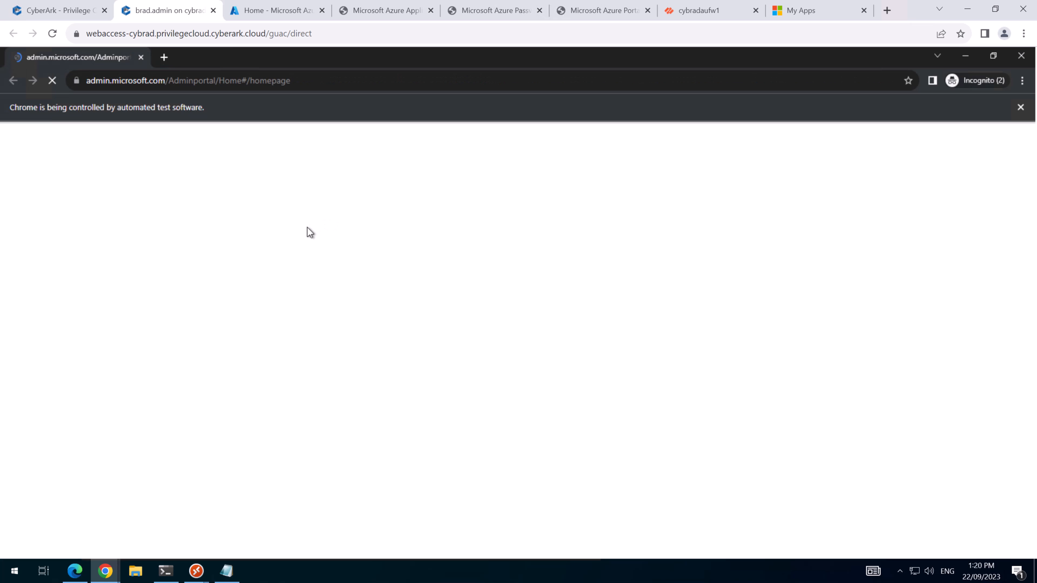